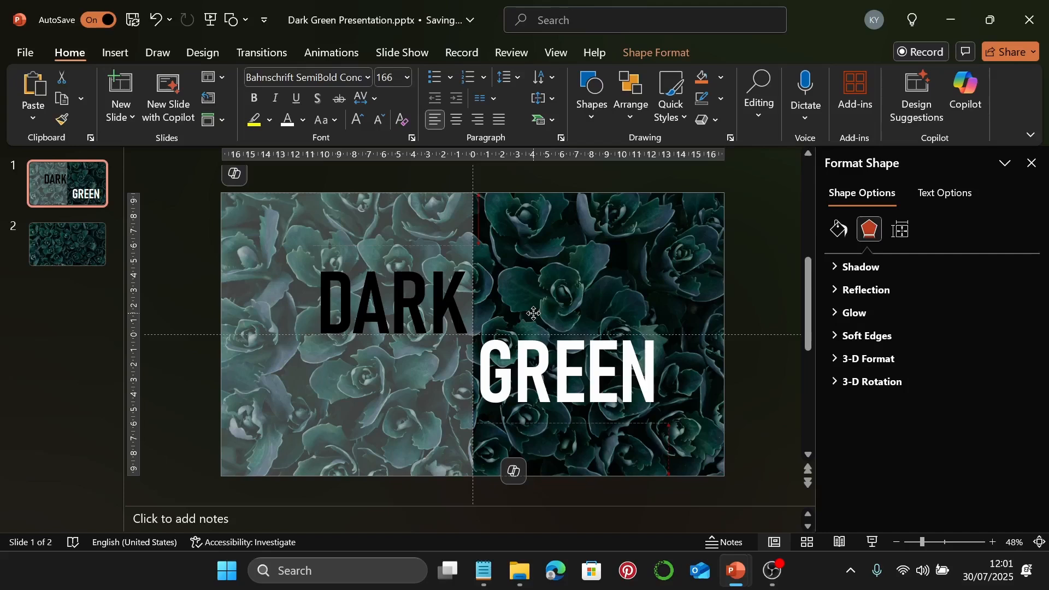
Step: Place the white GREEN text box below the centre line of the dark half and hide the slide guides
left_click_drag(533, 313, 533, 314)
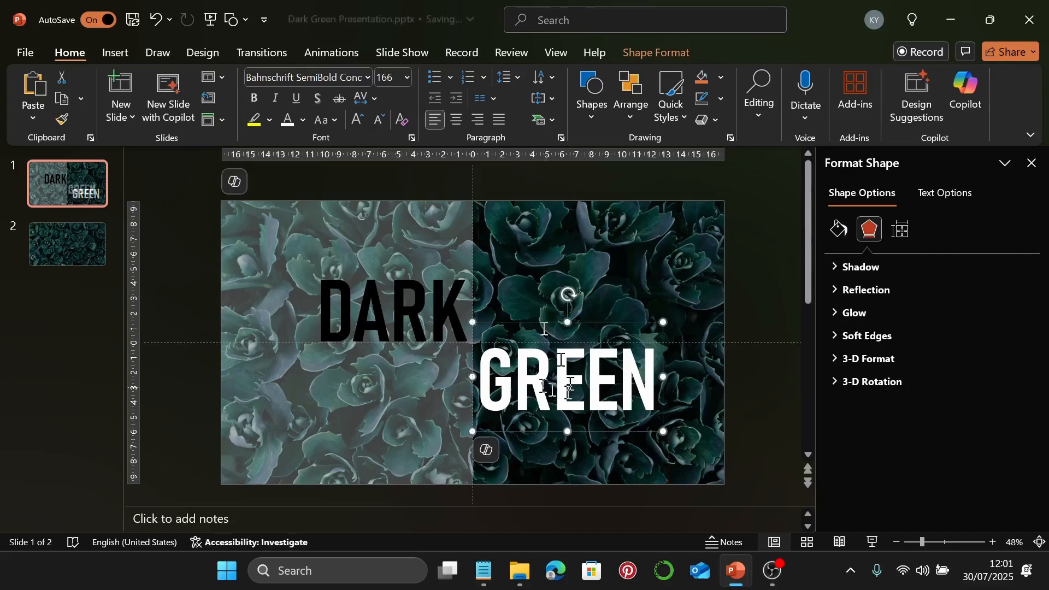
left_click(769, 286)
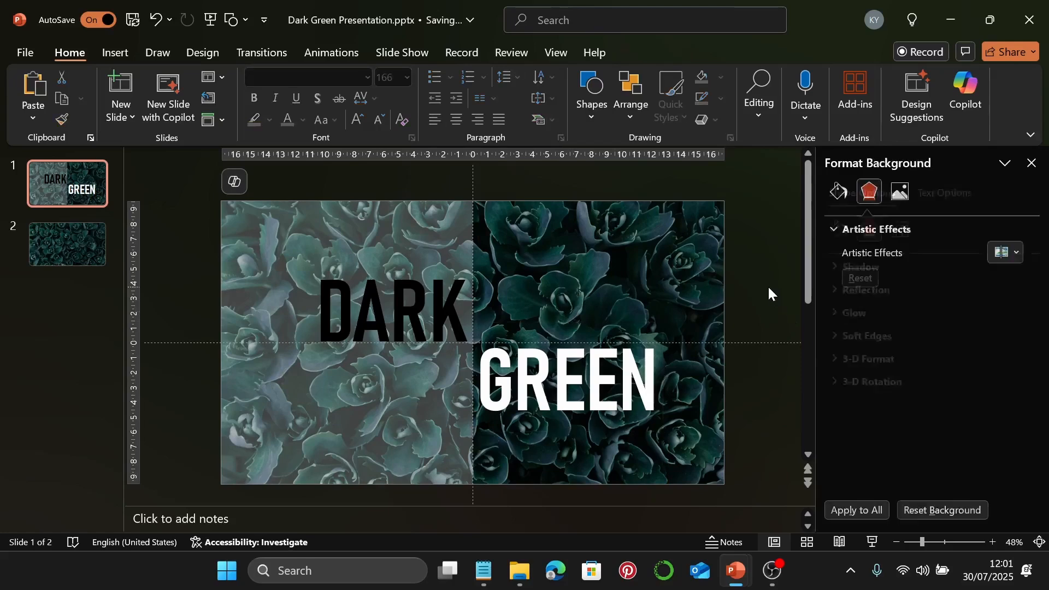
right_click(188, 273)
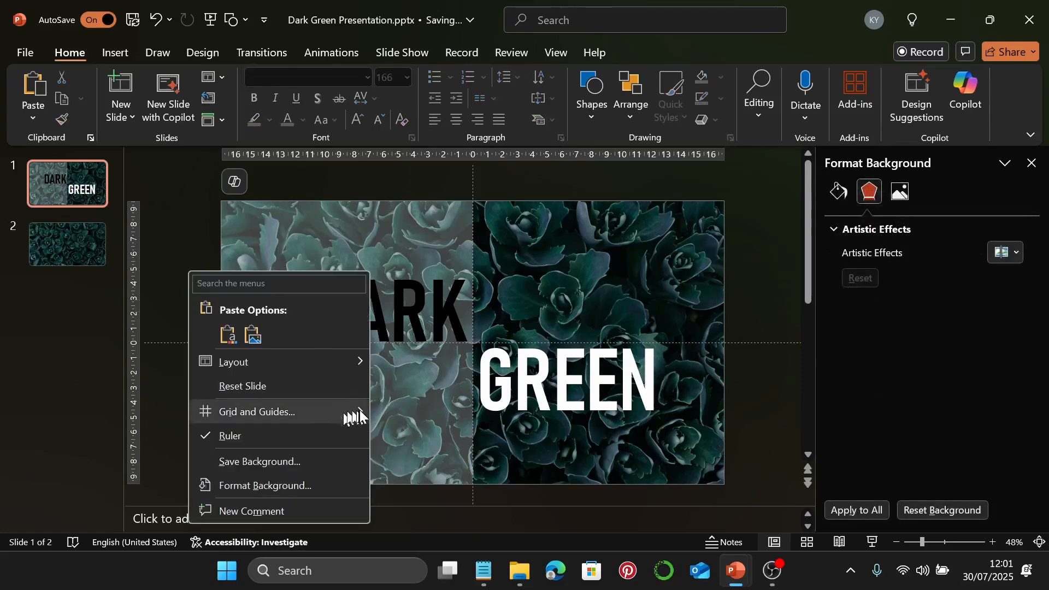
mouse_move(360, 411)
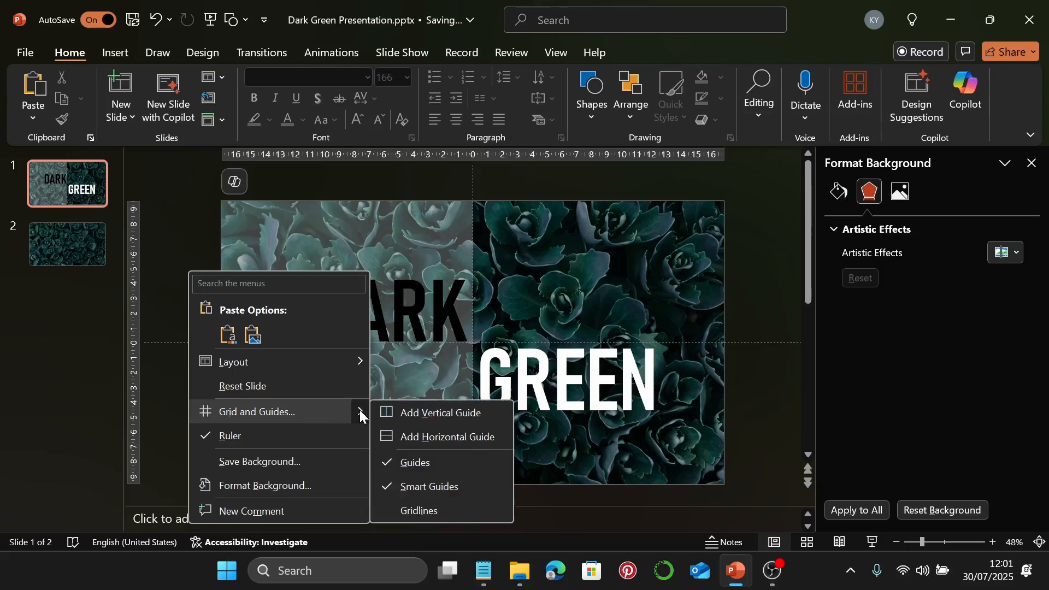
left_click(461, 468)
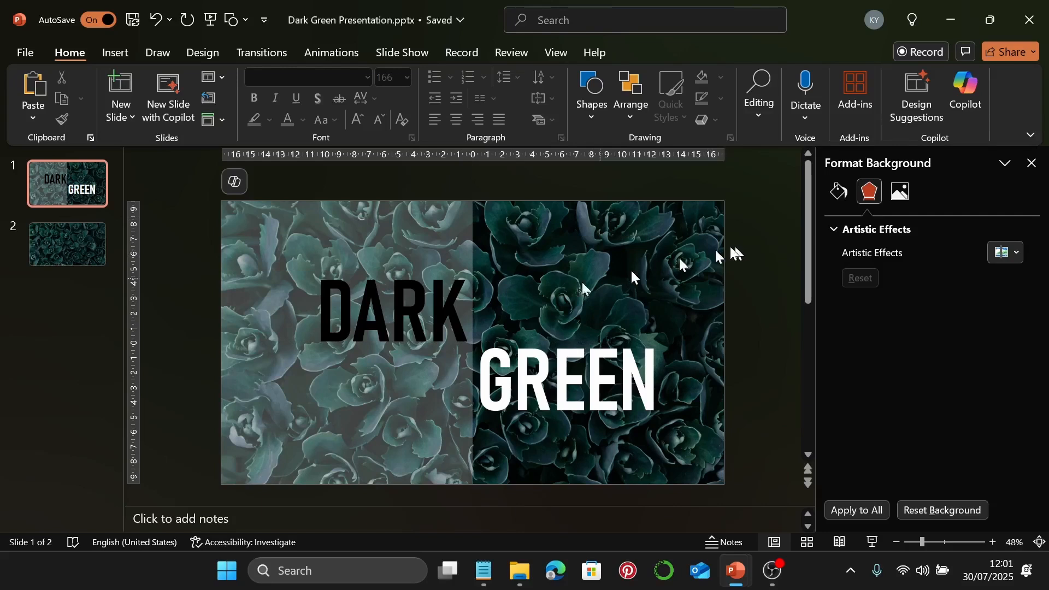
Step: Duplicate the DARK text box, align the copy exactly over the original, and check the overlap up close
left_click(412, 300)
left_click(418, 254)
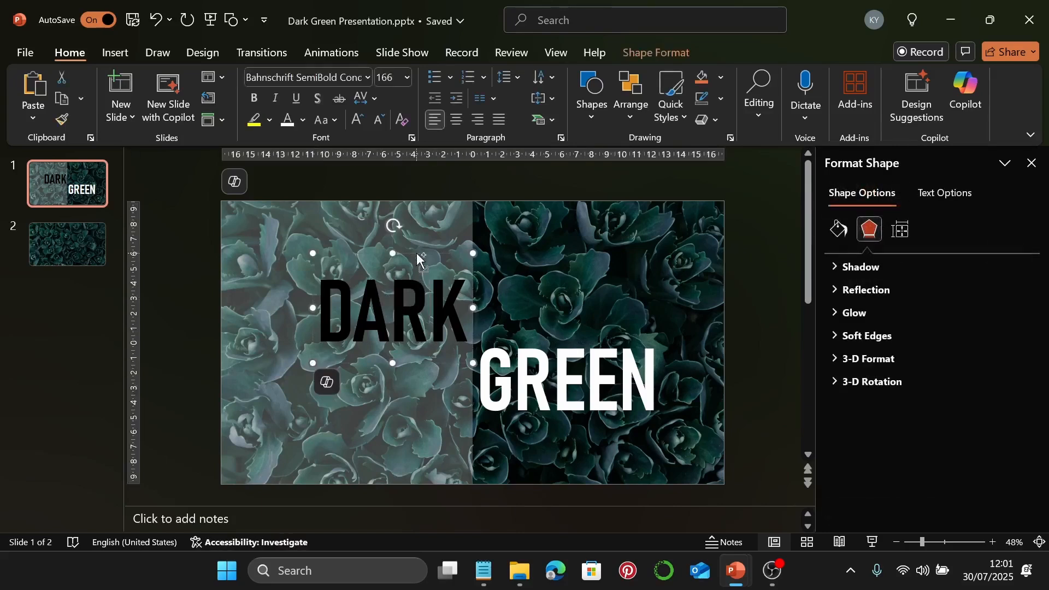
key("ctrl+d")
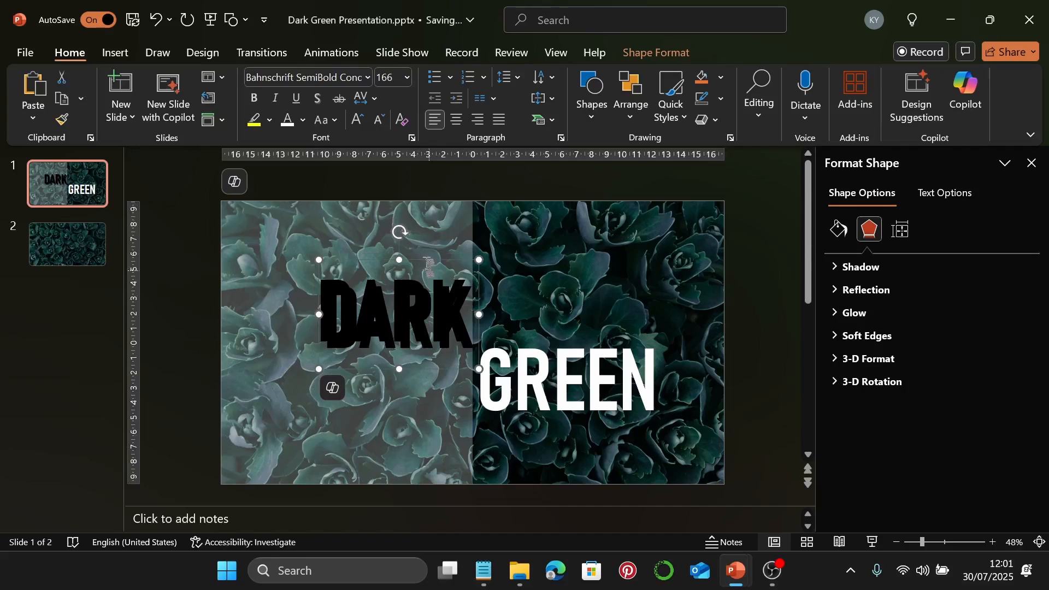
key("Delete")
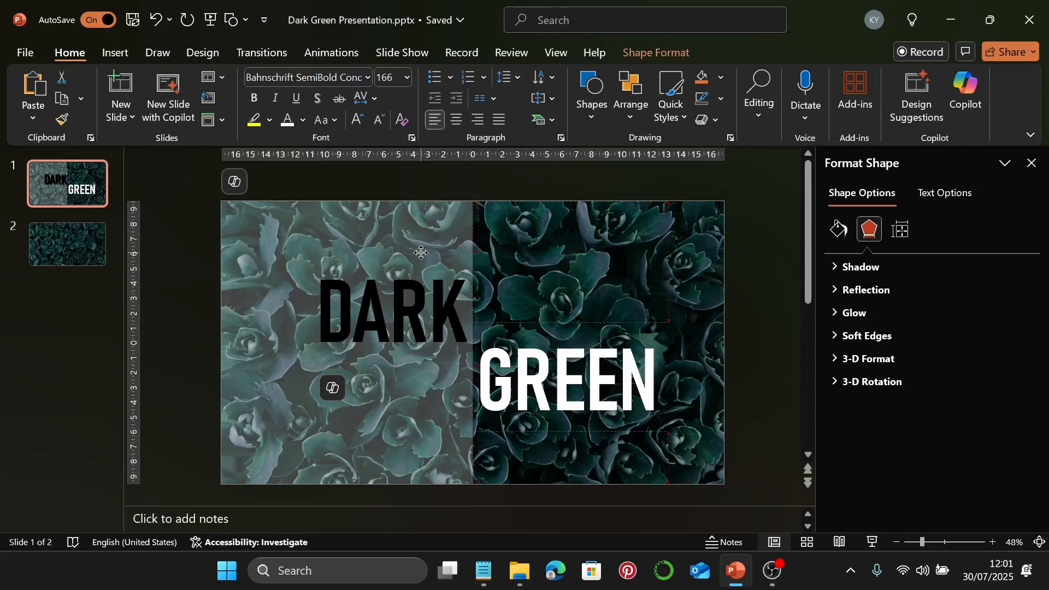
left_click(421, 252)
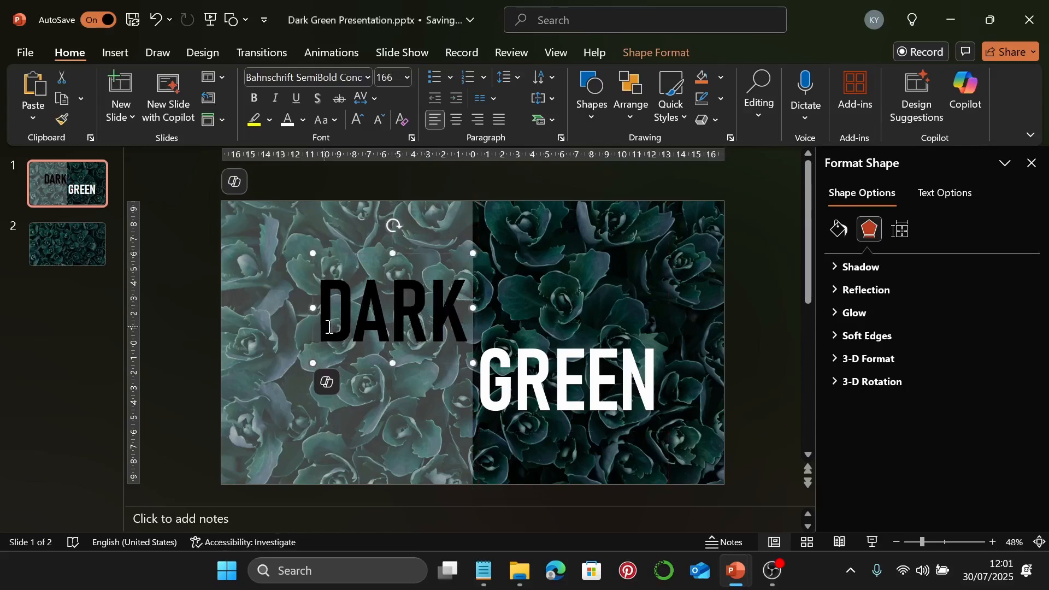
scroll(336, 301, "up", 10, "ctrl")
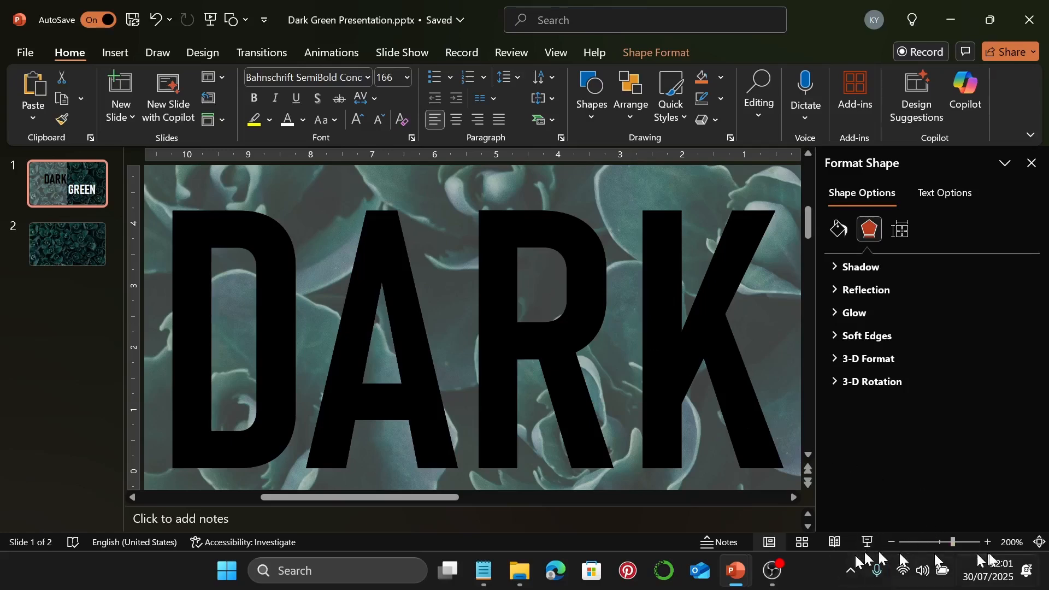
left_click(1038, 543)
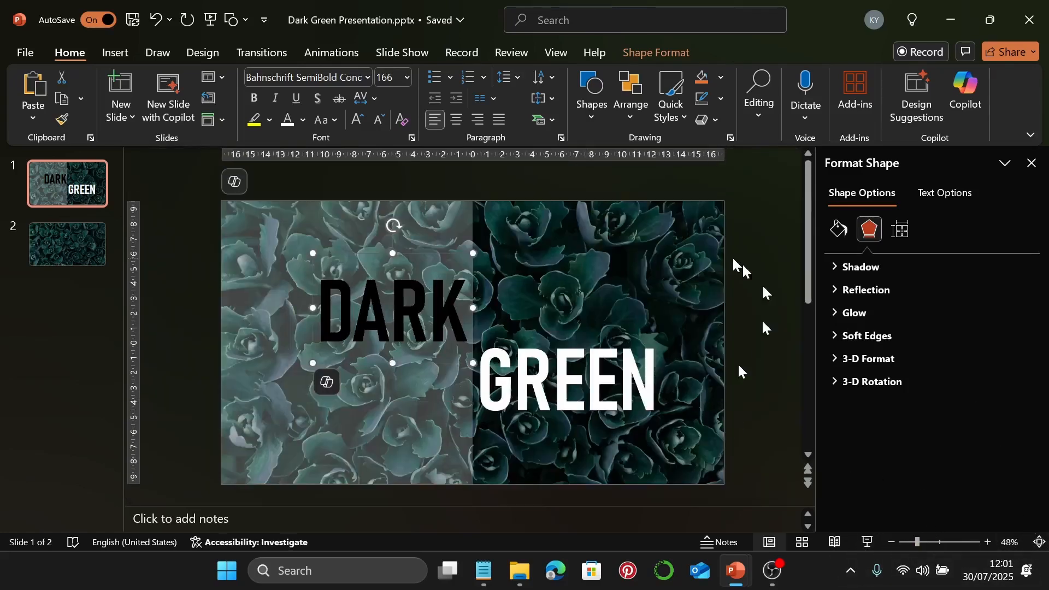
Step: Display the list of slide objects and check which object each entry from Picture 7 to TextBox 10 refers to
left_click(186, 262)
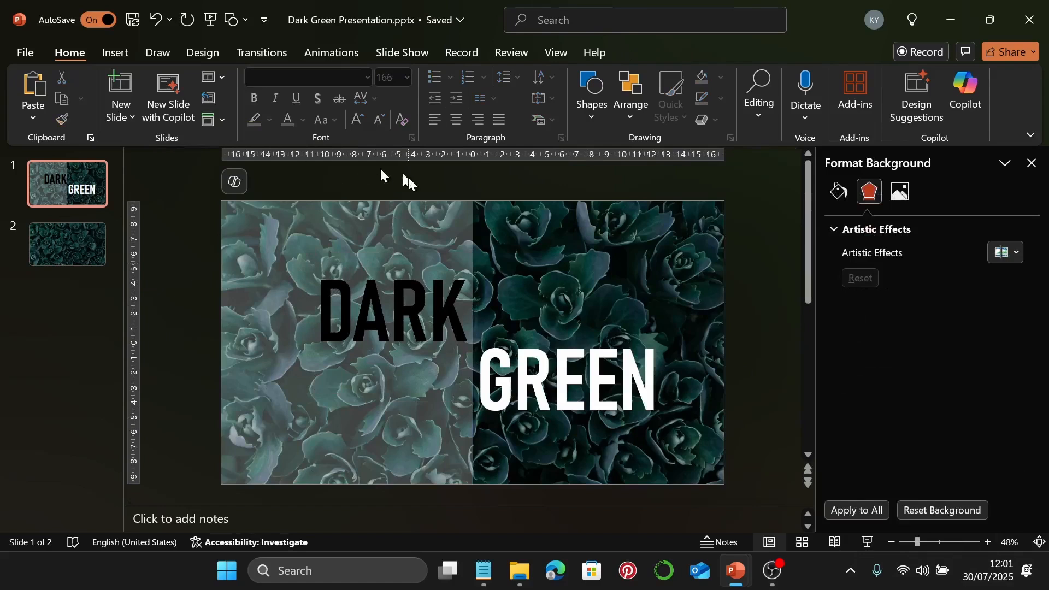
left_click(627, 112)
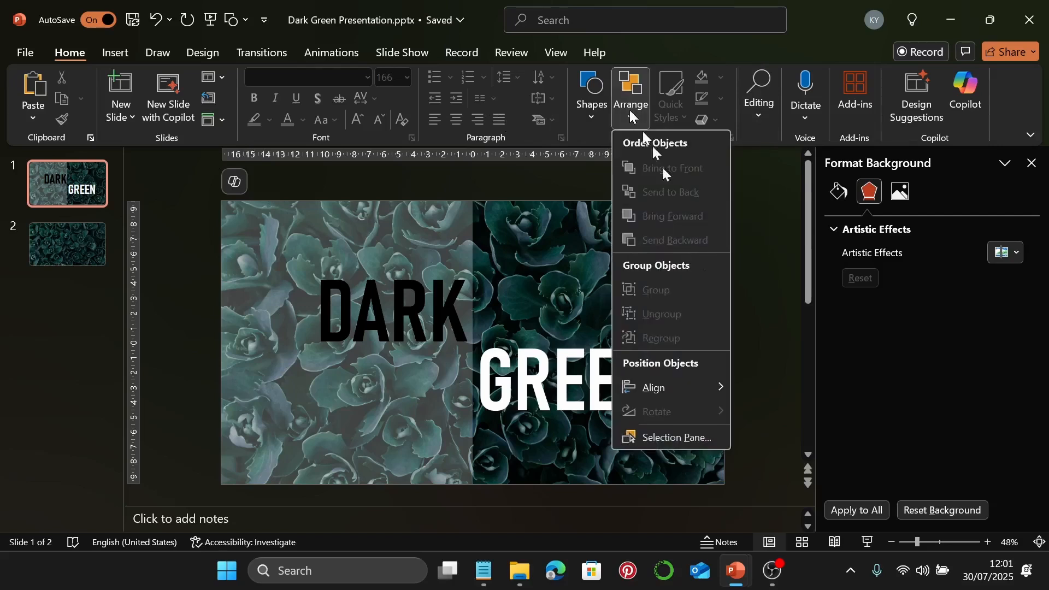
left_click(692, 438)
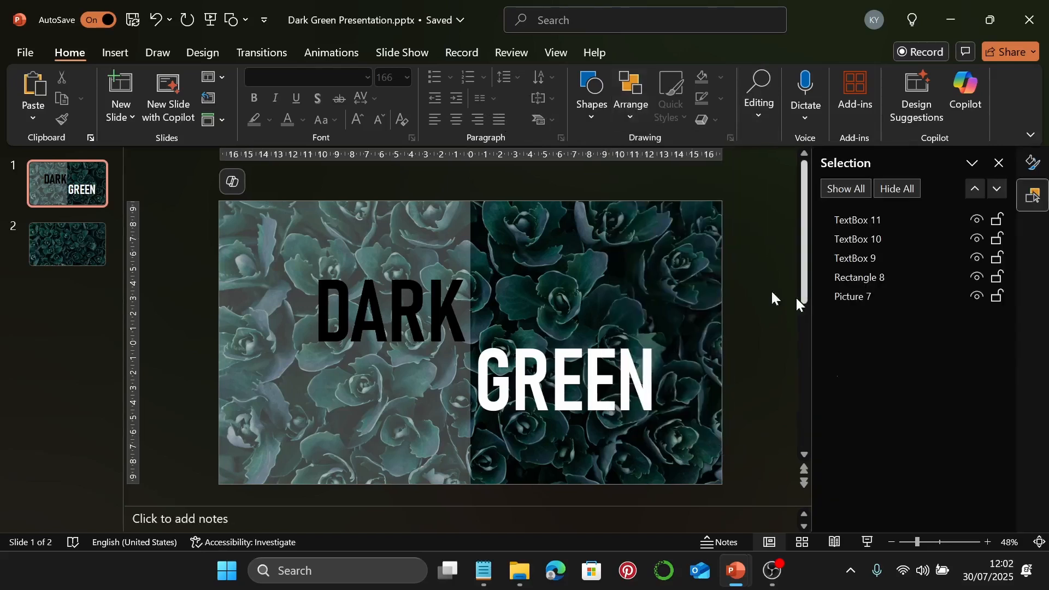
left_click(864, 299)
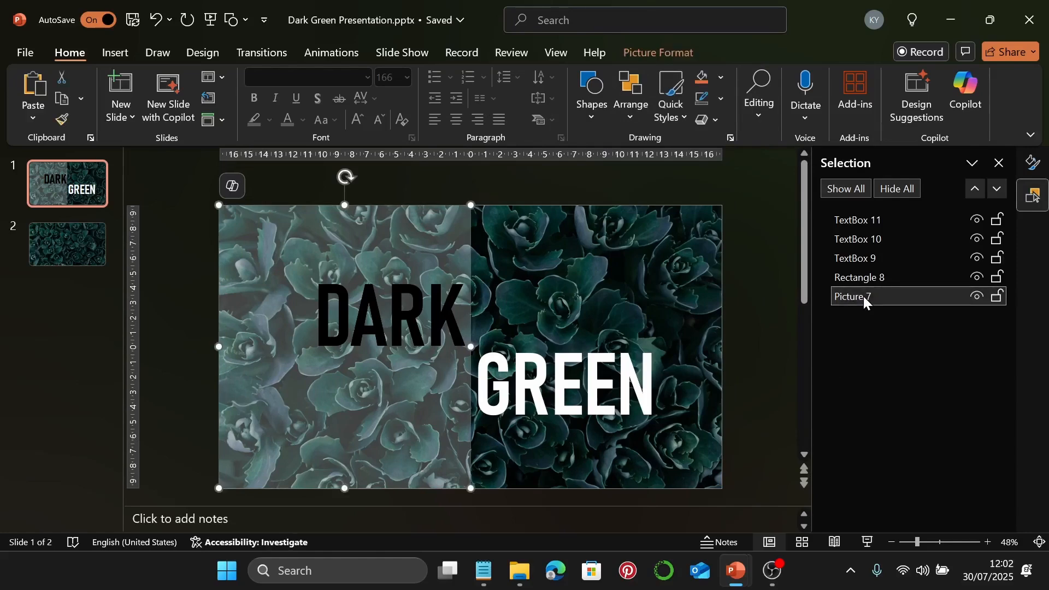
left_click(873, 278)
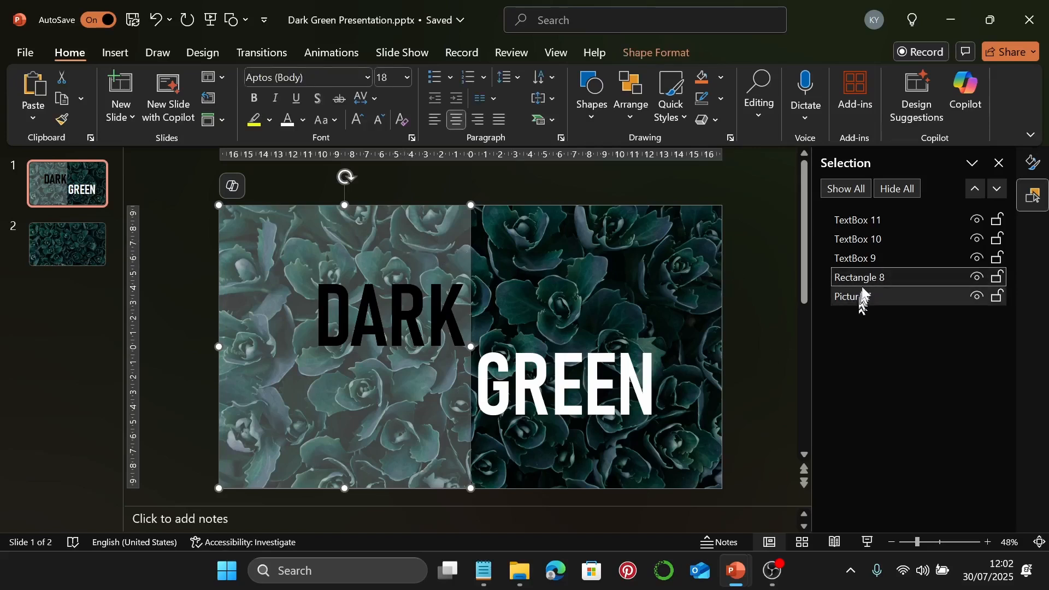
left_click(874, 261)
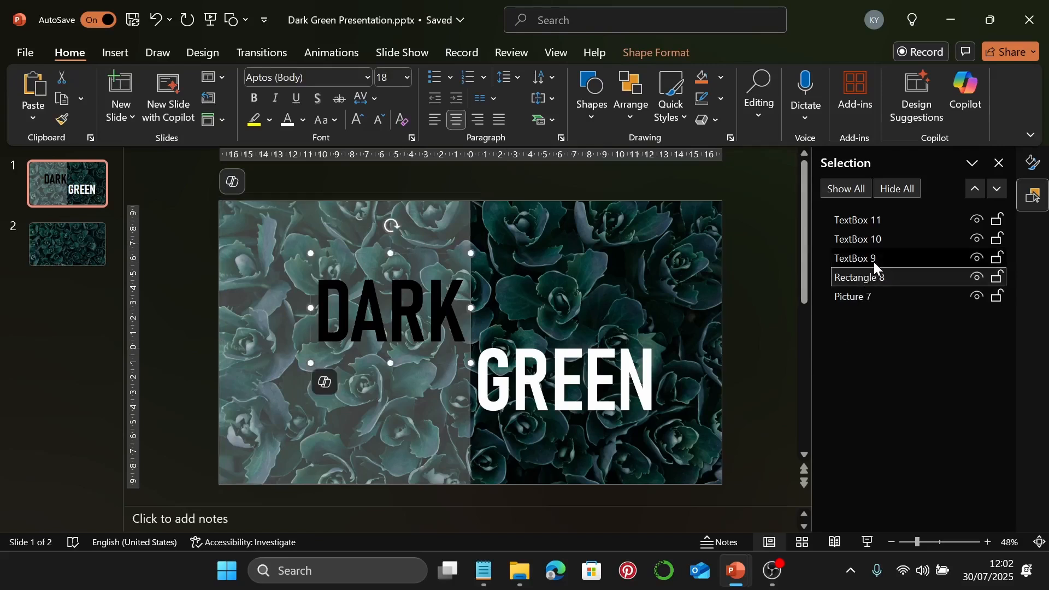
left_click(889, 240)
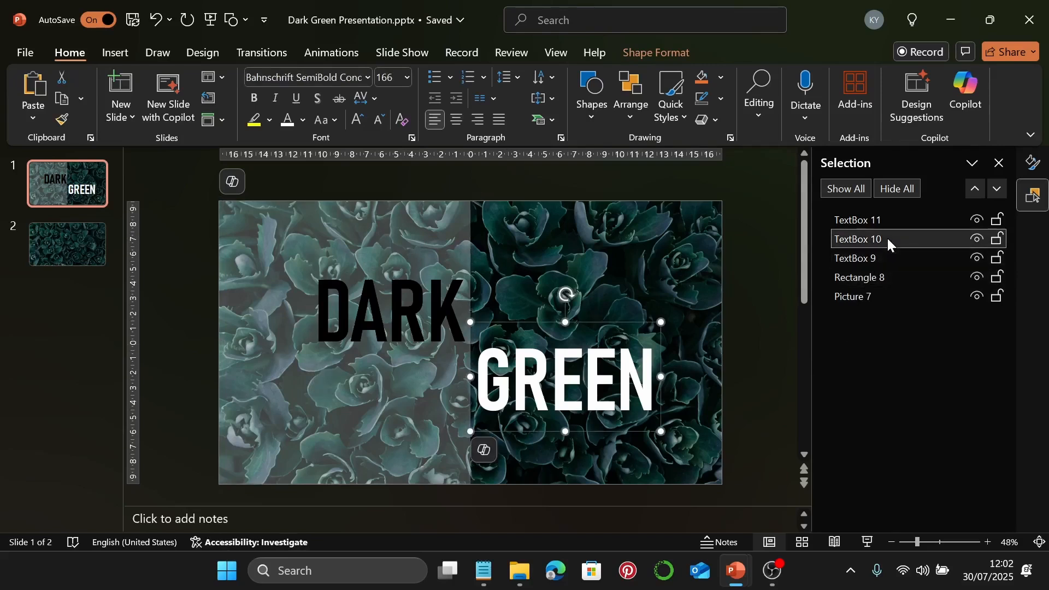
Step: Reorder the duplicate DARK text, TextBox 11, to sit below TextBox 10 and directly above TextBox 9
left_click(897, 220)
left_click_drag(898, 220, 899, 253)
left_click(867, 259)
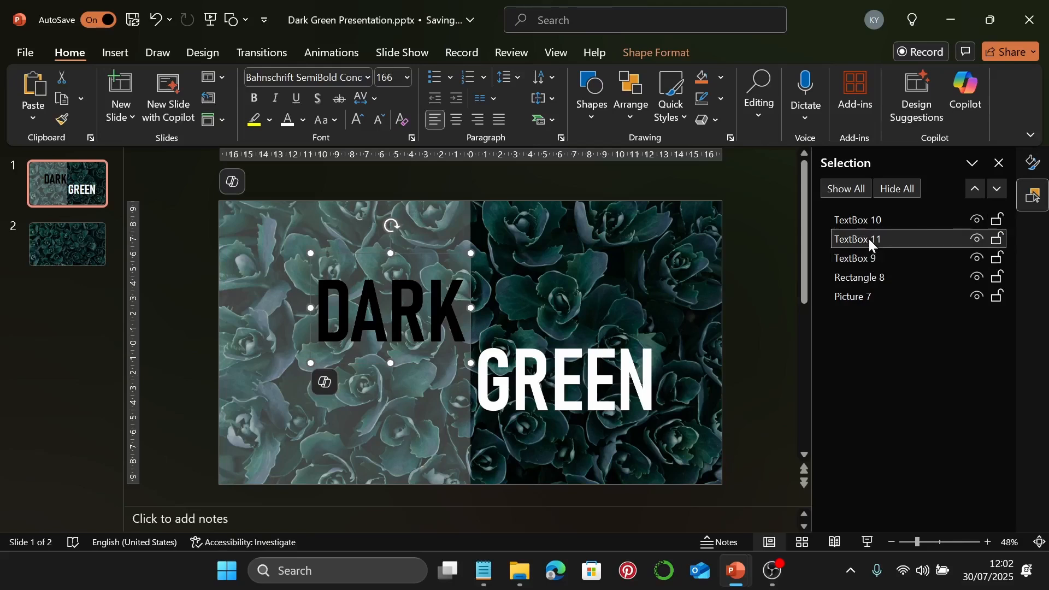
Step: Apply the Blur artistic effect to Picture 7 on the slide's light half
left_click(877, 298)
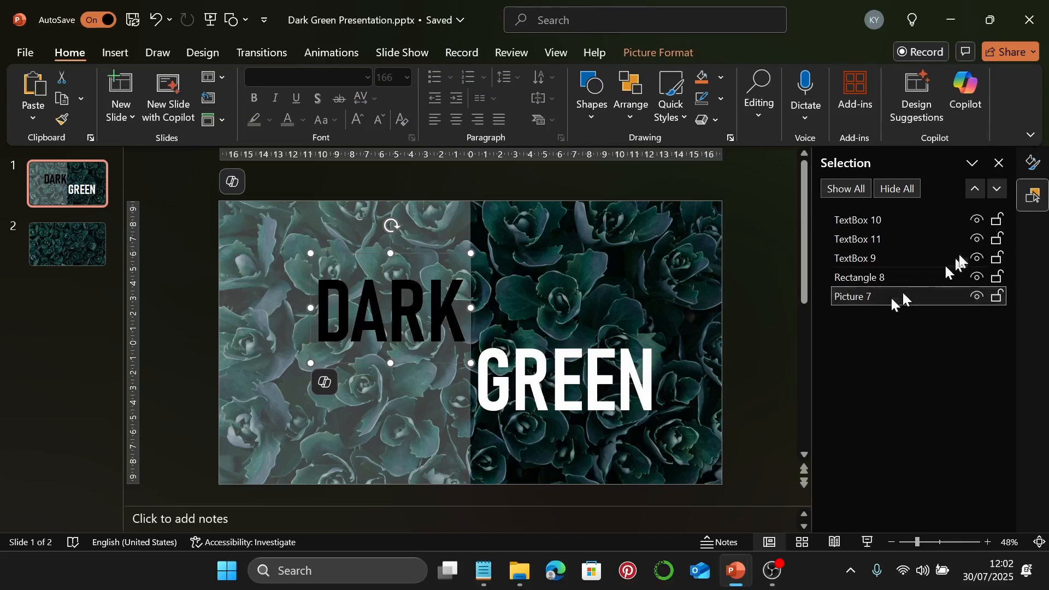
left_click(1033, 163)
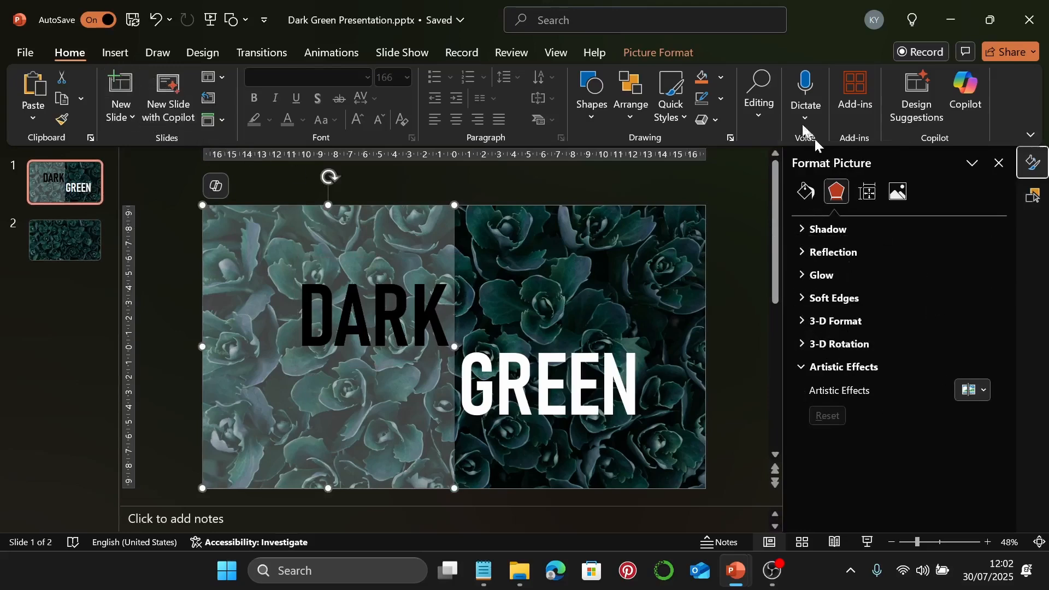
left_click(630, 47)
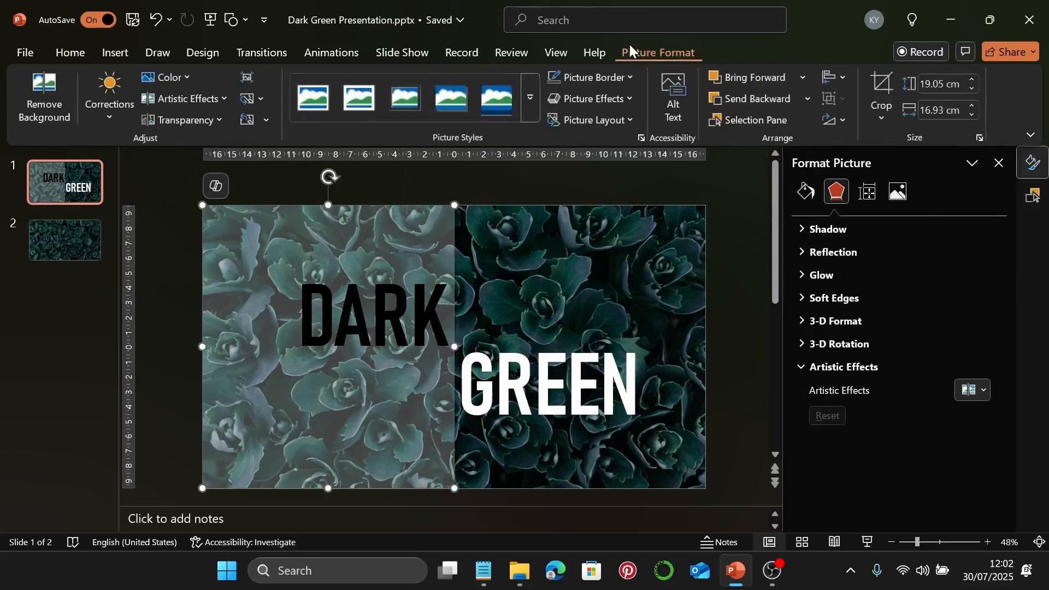
left_click(212, 100)
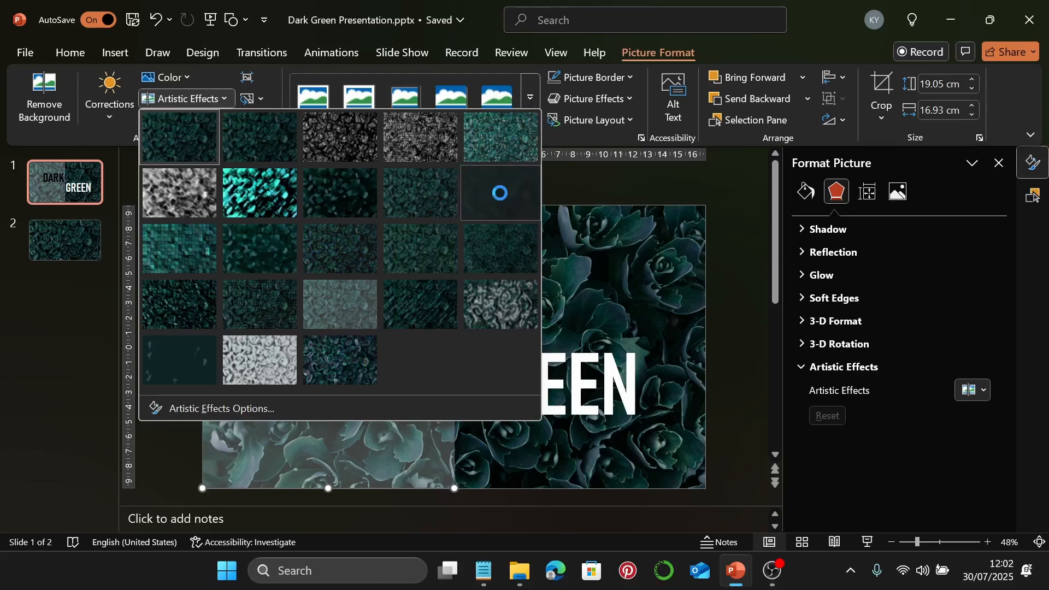
left_click(500, 193)
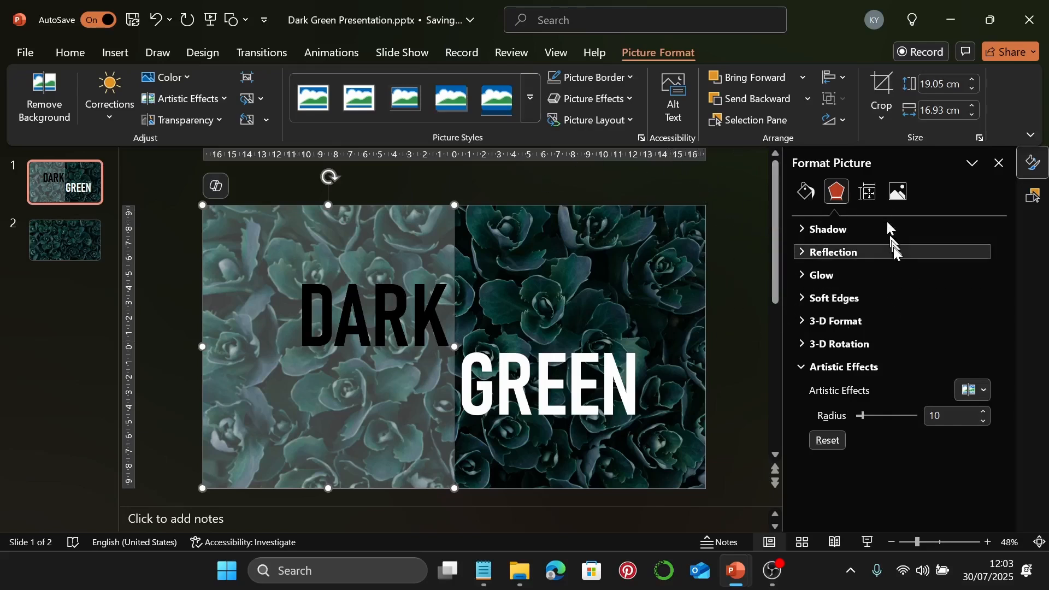
Step: Set the blur radius of Picture 7 to 100
left_click(986, 390)
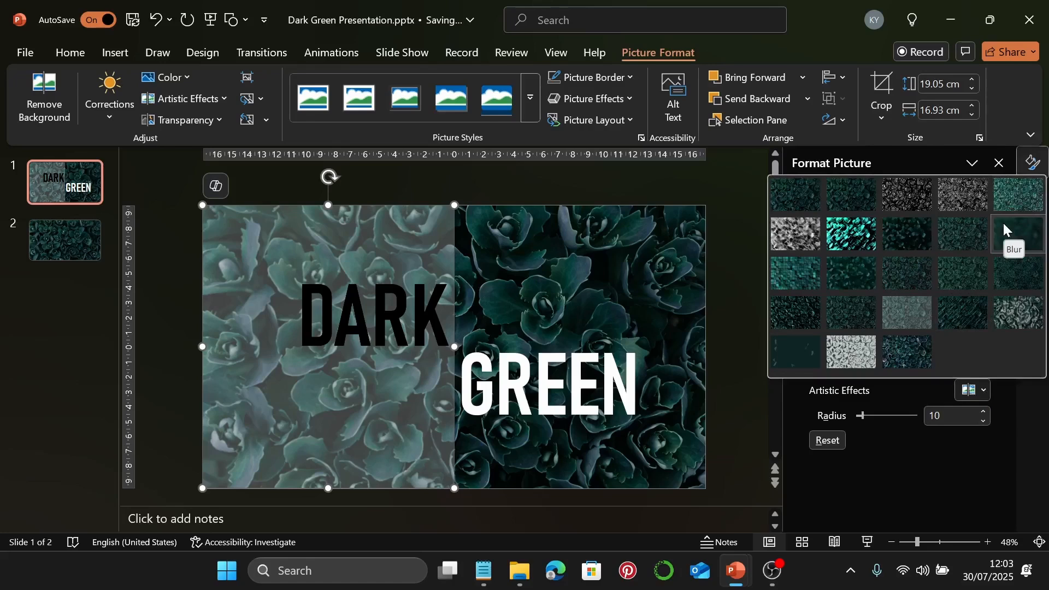
left_click(951, 422)
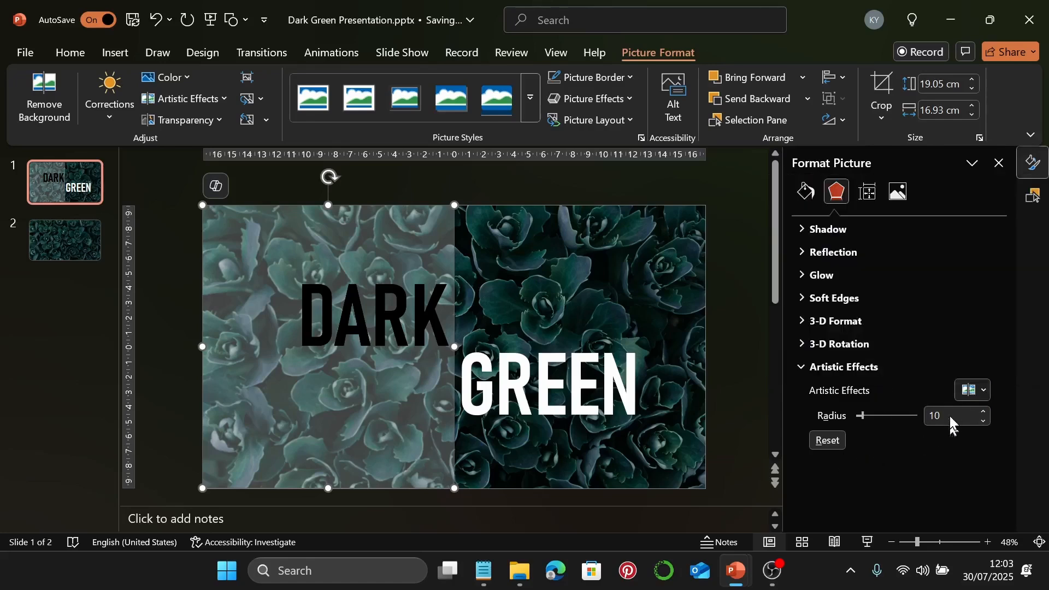
left_click(952, 422)
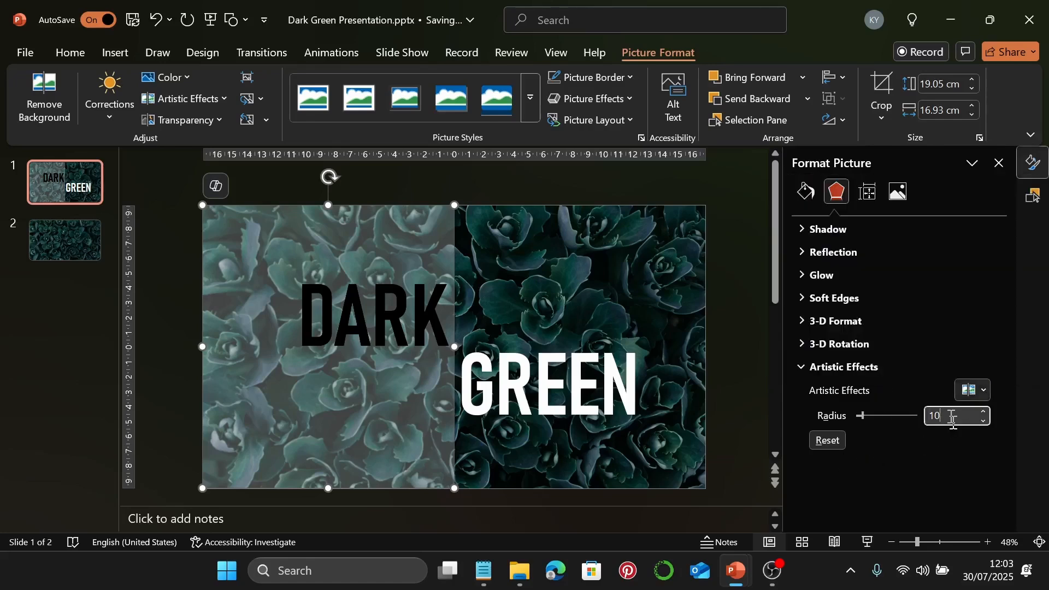
type("0")
key("Return")
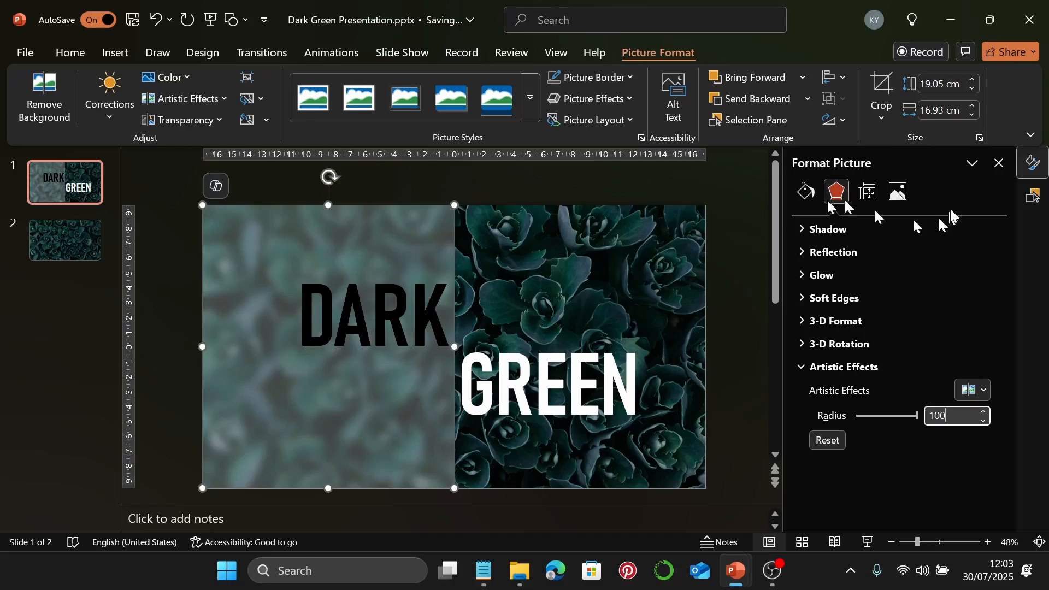
left_click(899, 195)
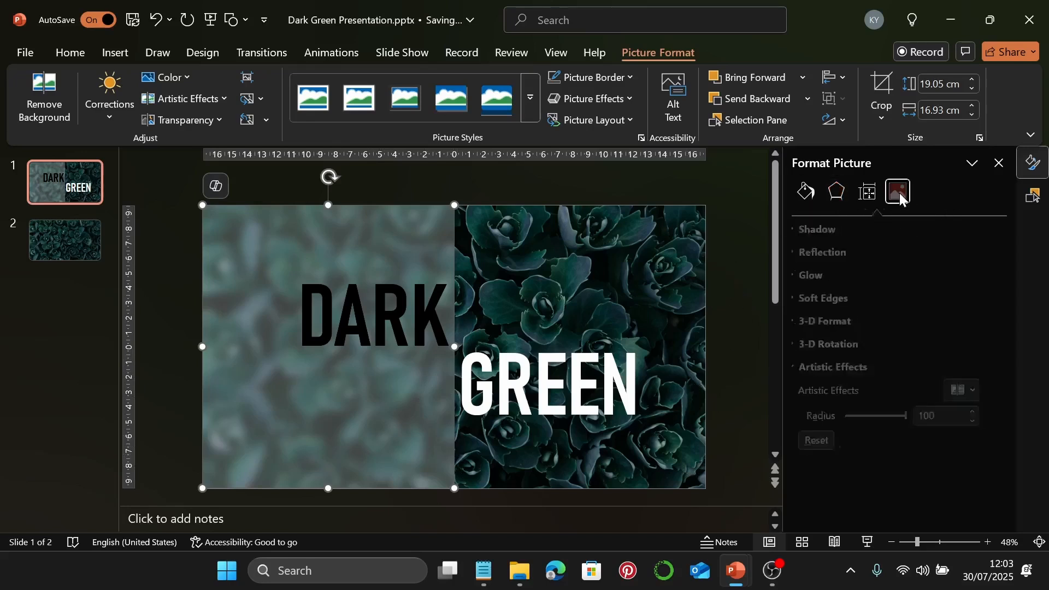
left_click(805, 231)
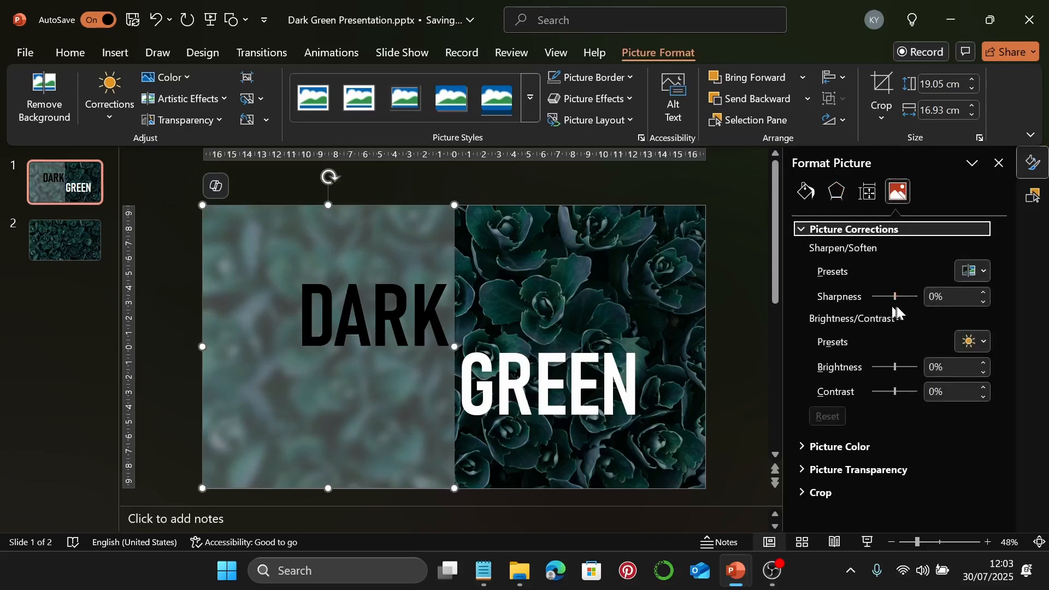
left_click(894, 197)
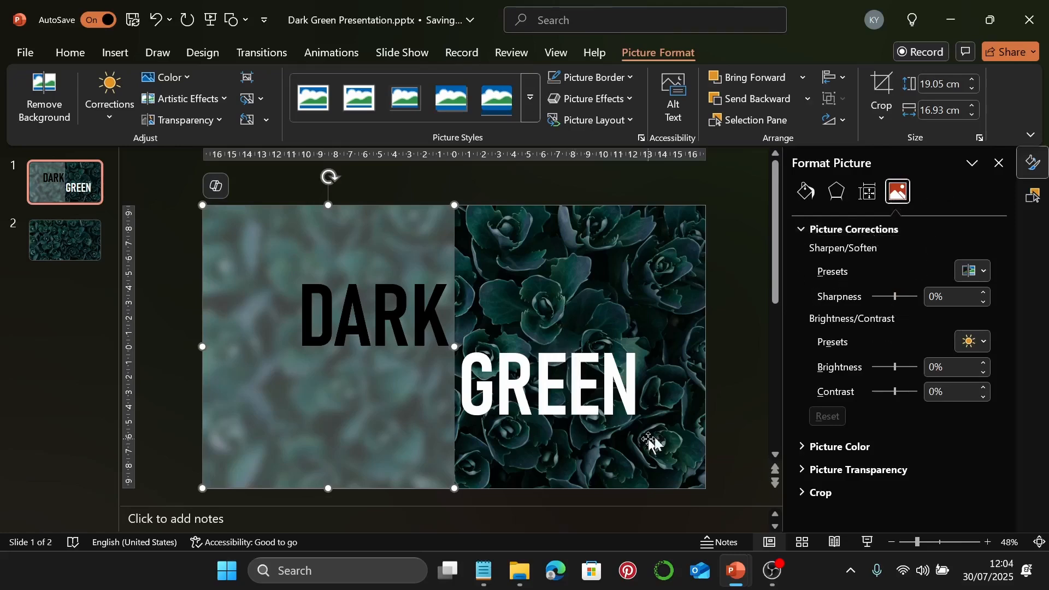
left_click(743, 335)
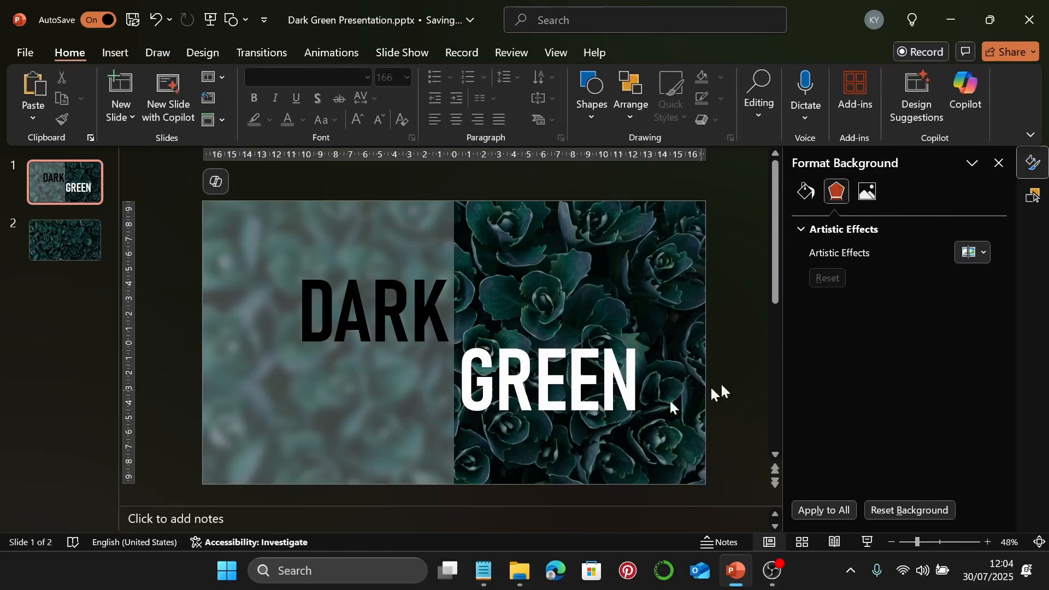
Step: Display the list of objects on the title slide
left_click(1033, 196)
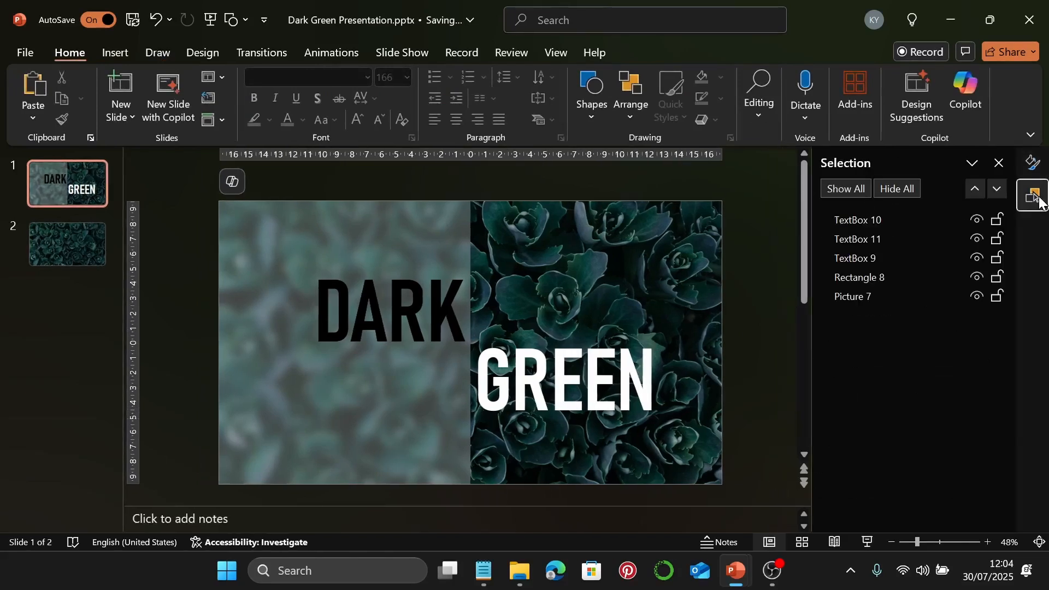
left_click(871, 296)
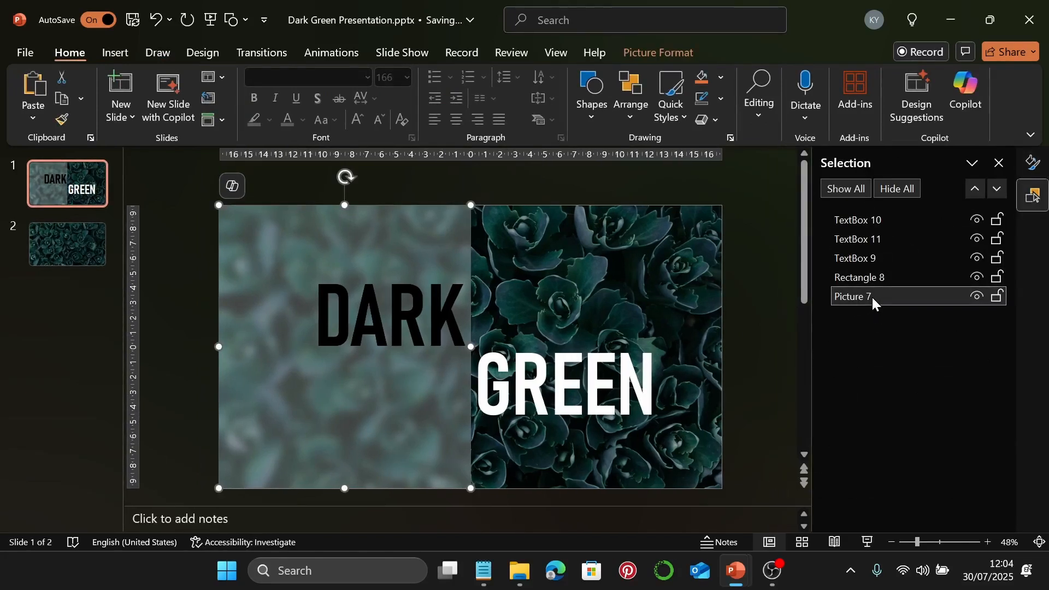
left_click(899, 257)
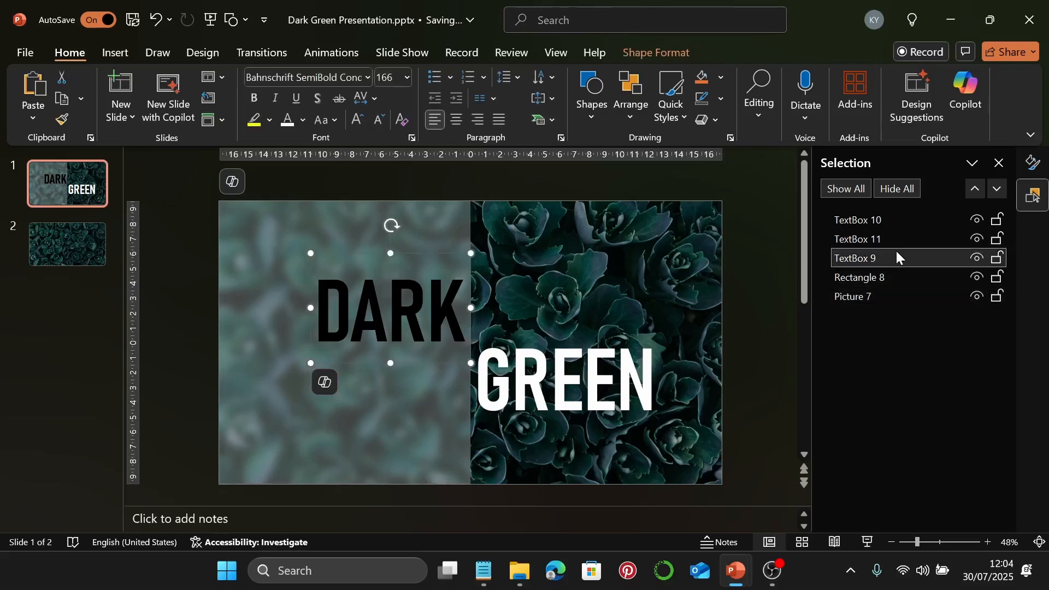
left_click(887, 296, "ctrl")
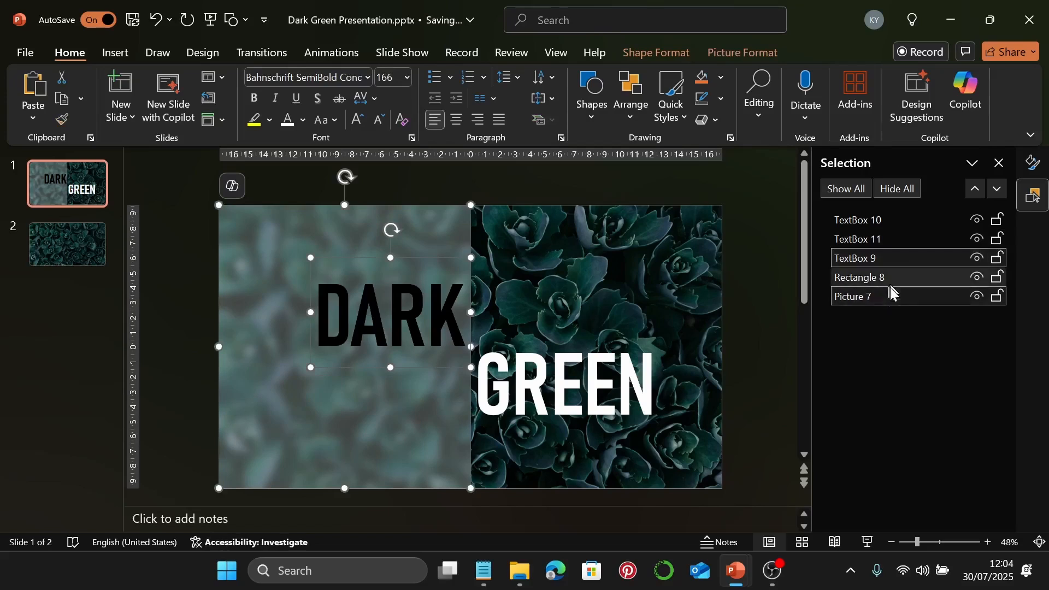
left_click(889, 298)
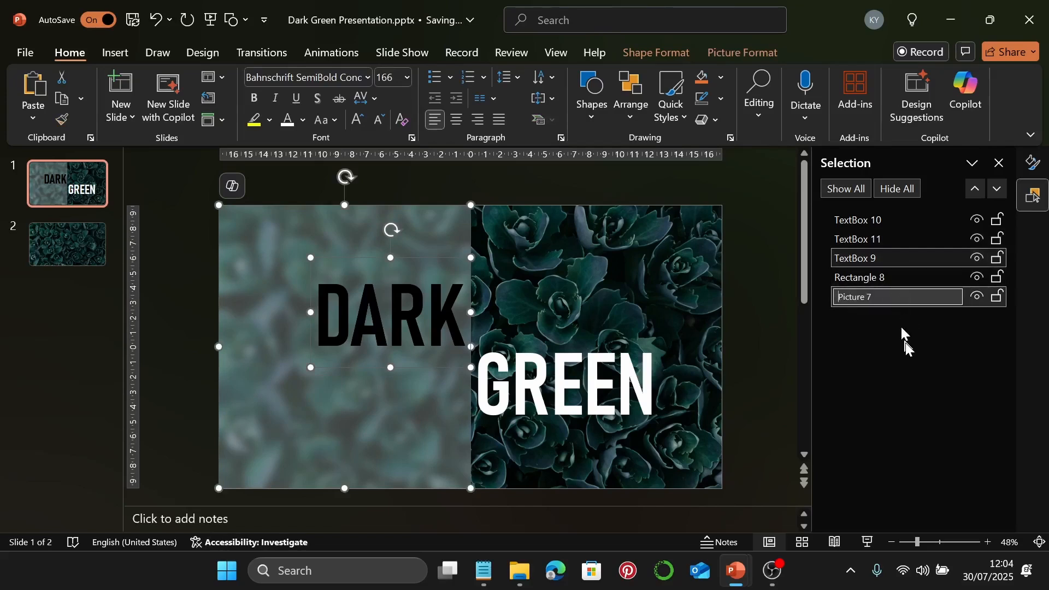
left_click(775, 330)
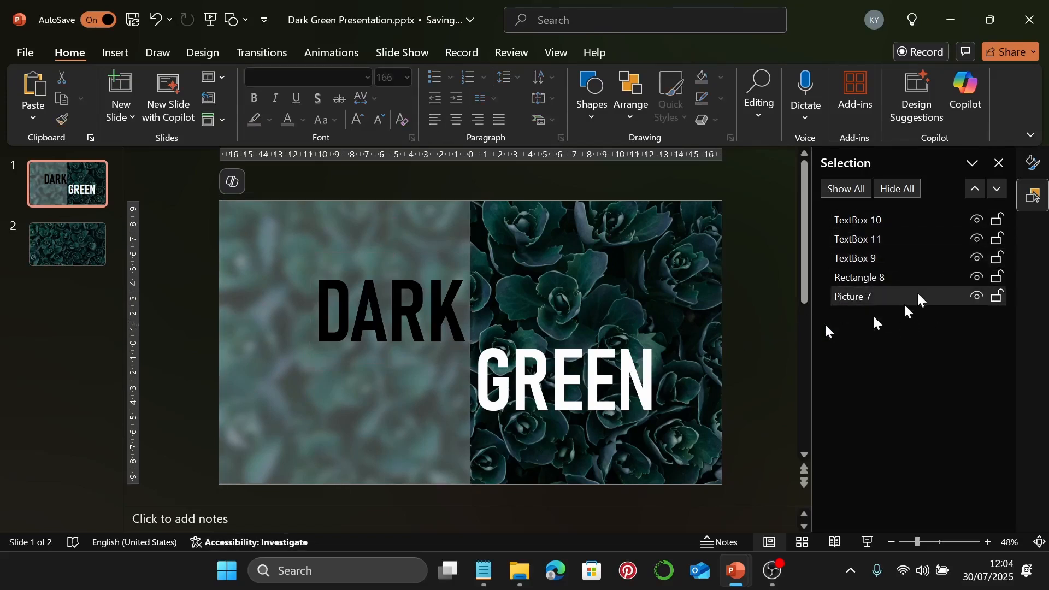
Step: Subtract the DARK text in TextBox 9 from the blurred Picture 7 on the title slide
left_click(899, 300)
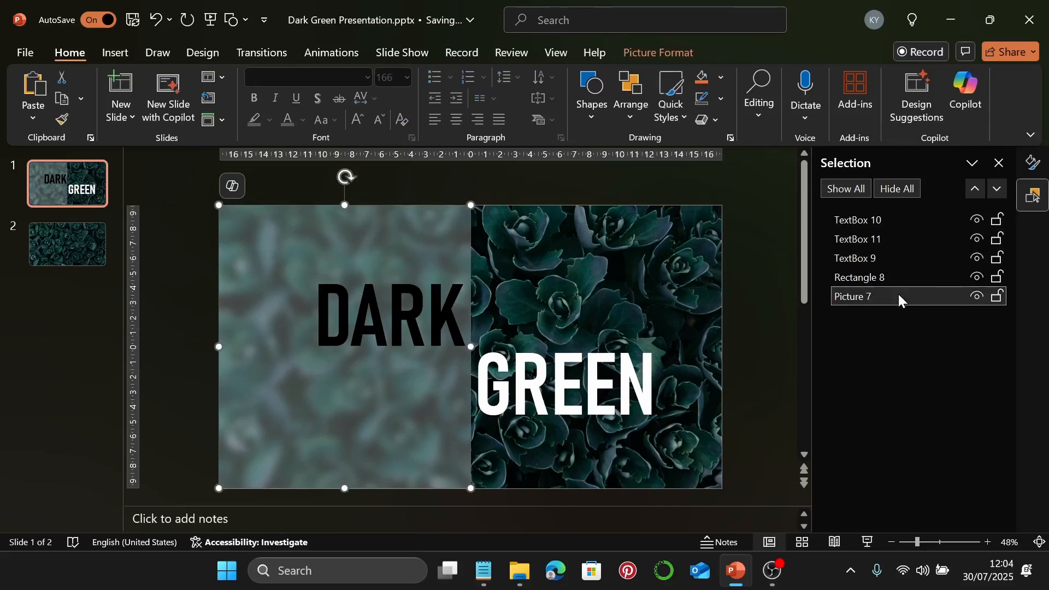
left_click(894, 263, "ctrl")
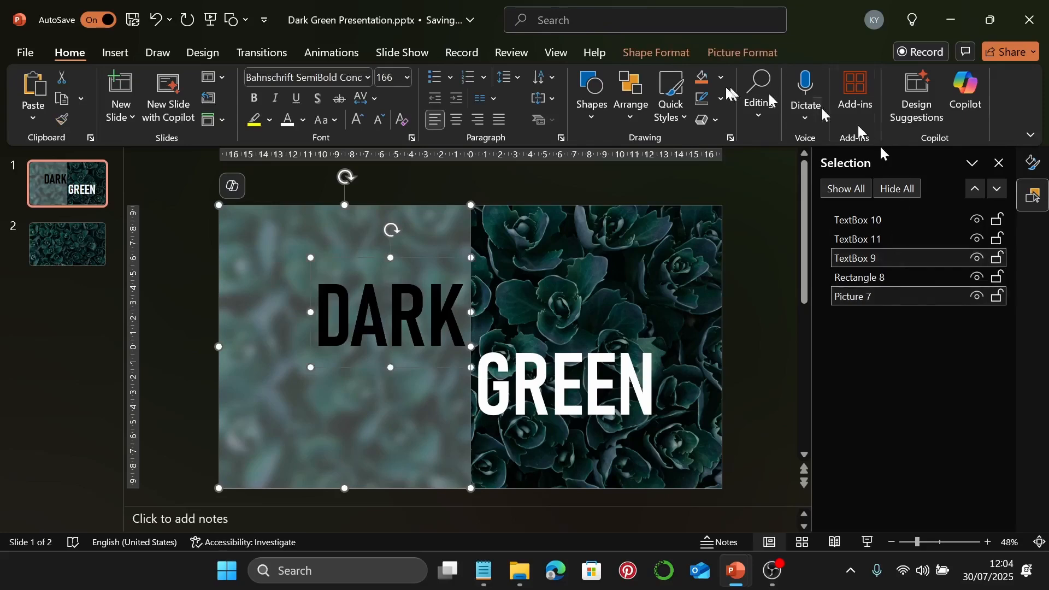
left_click(723, 49)
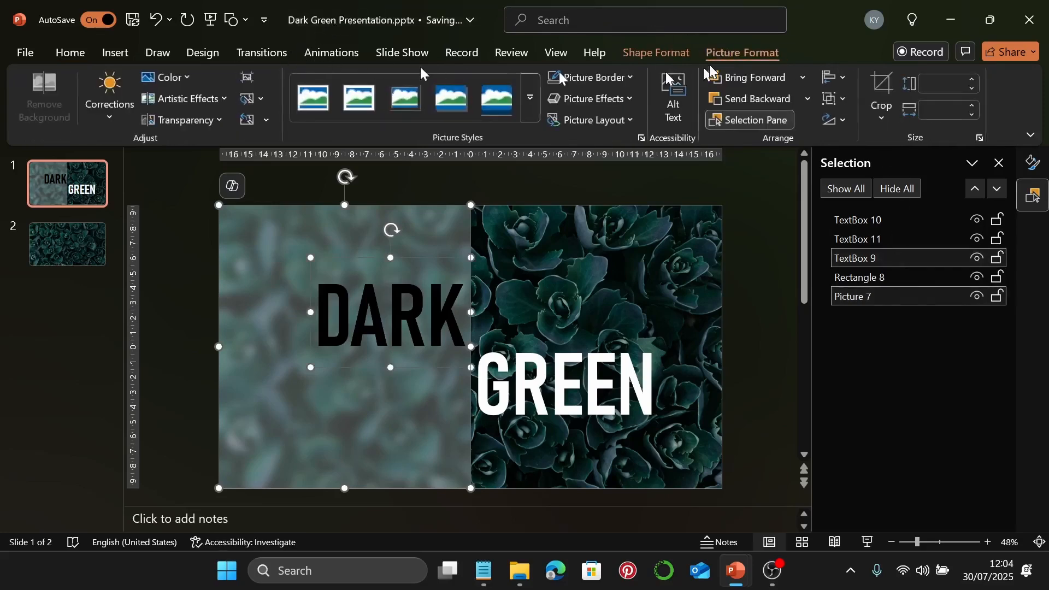
left_click(644, 50)
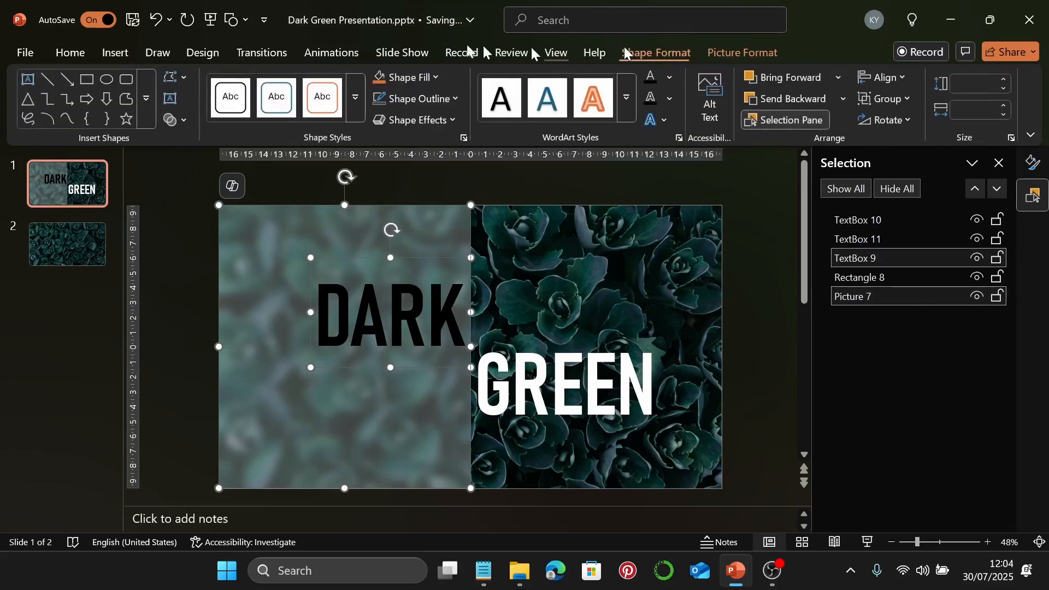
left_click(180, 124)
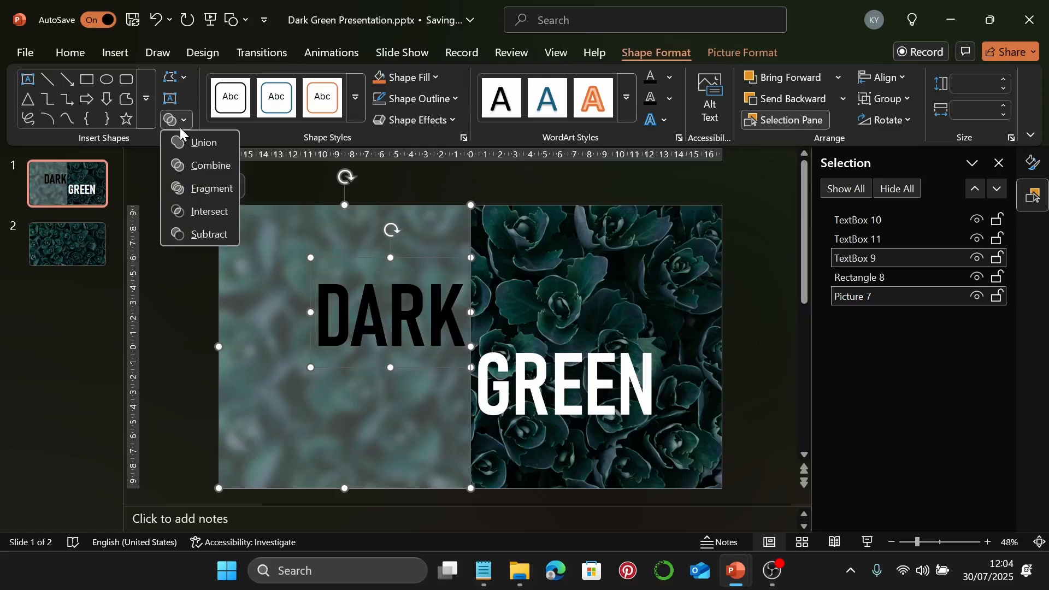
left_click(199, 234)
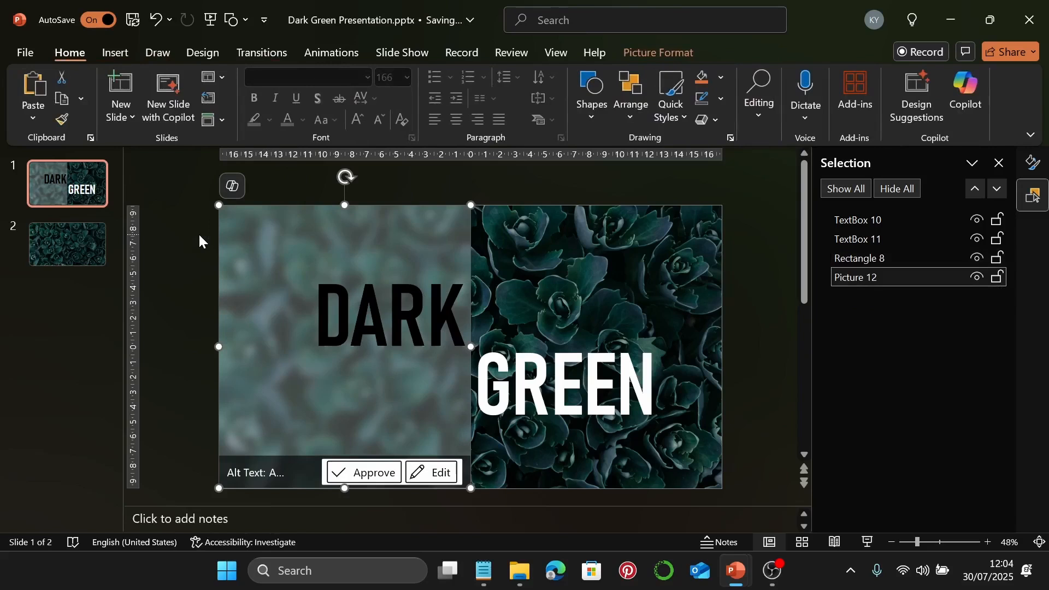
left_click(178, 272)
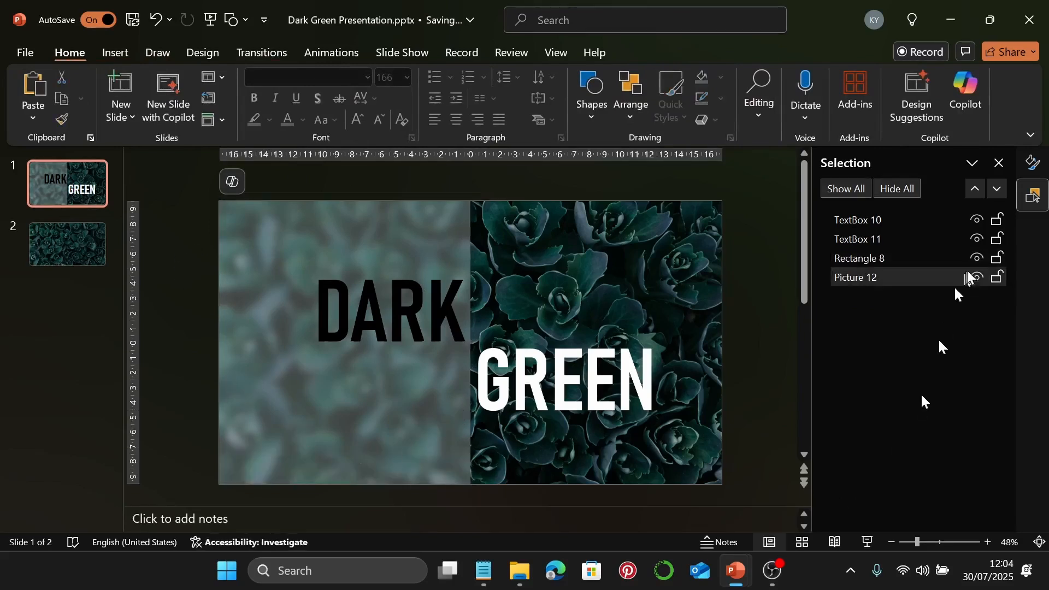
Step: Subtract the duplicate DARK text, TextBox 11, from the translucent Rectangle 8 overlay
left_click(895, 259)
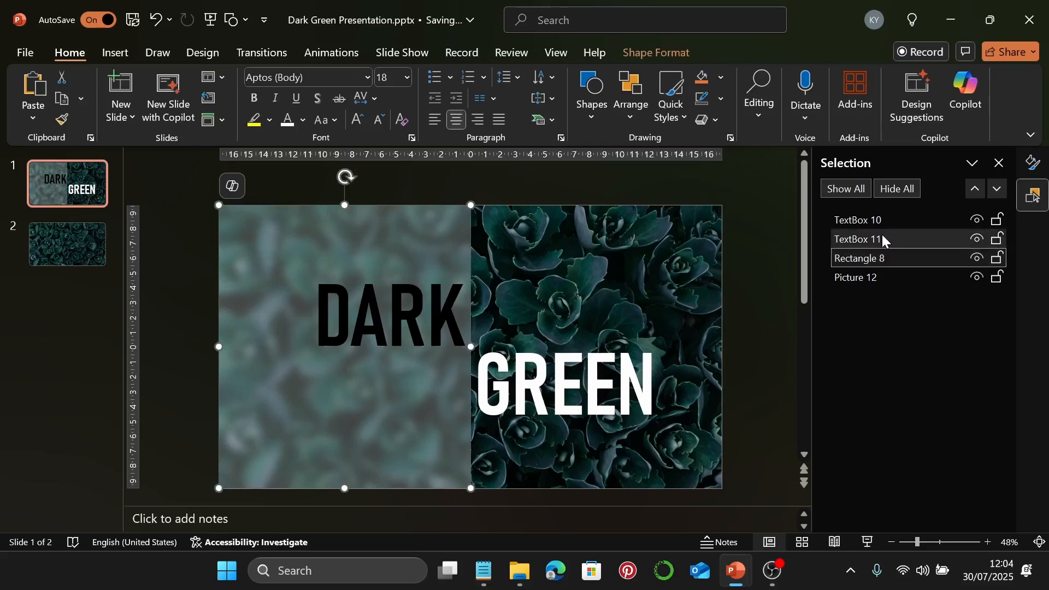
left_click(884, 240, "ctrl")
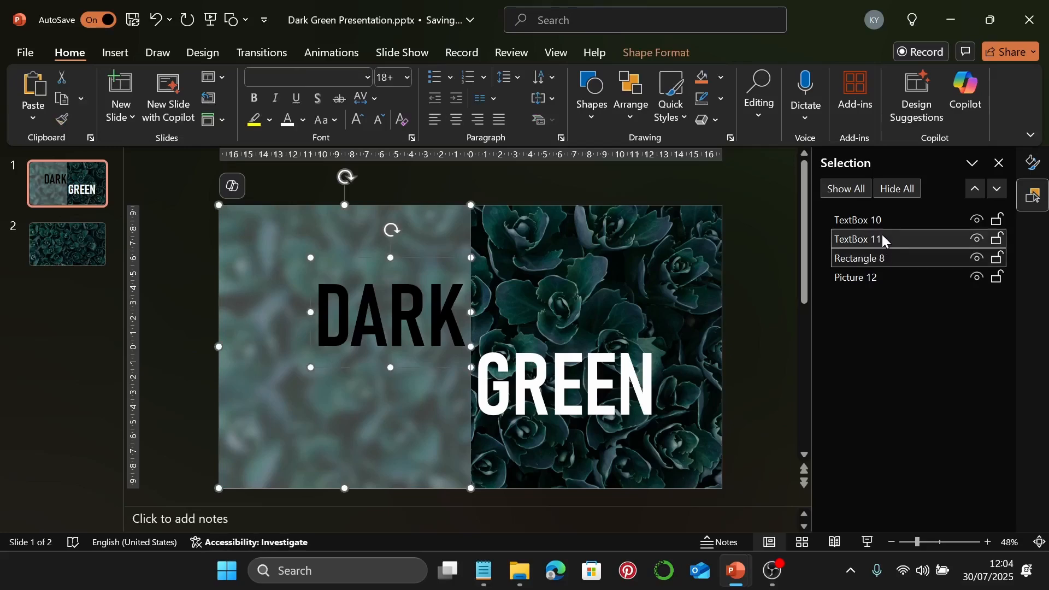
left_click(684, 54)
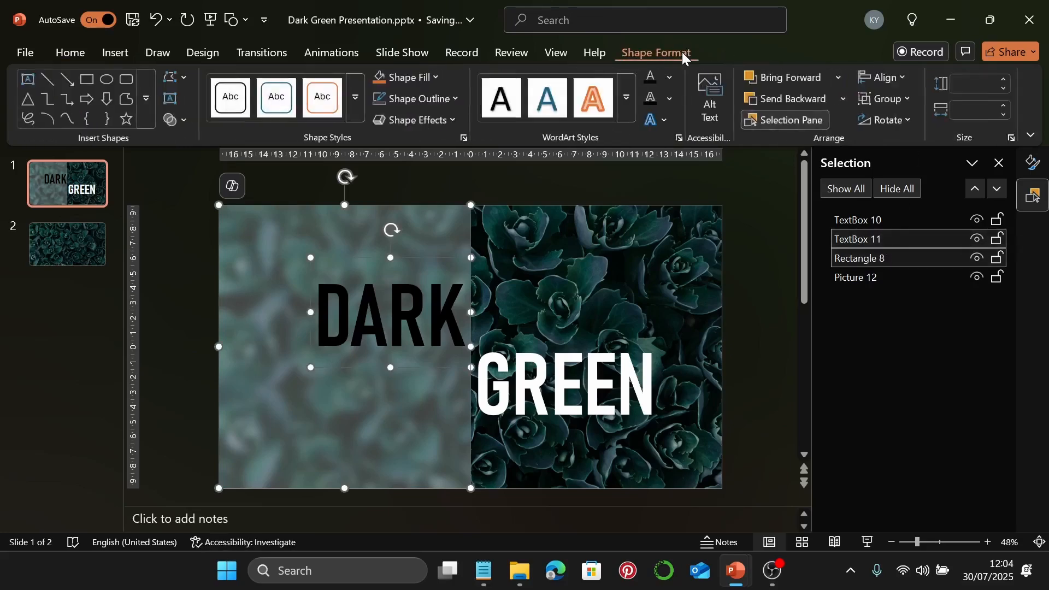
left_click(184, 122)
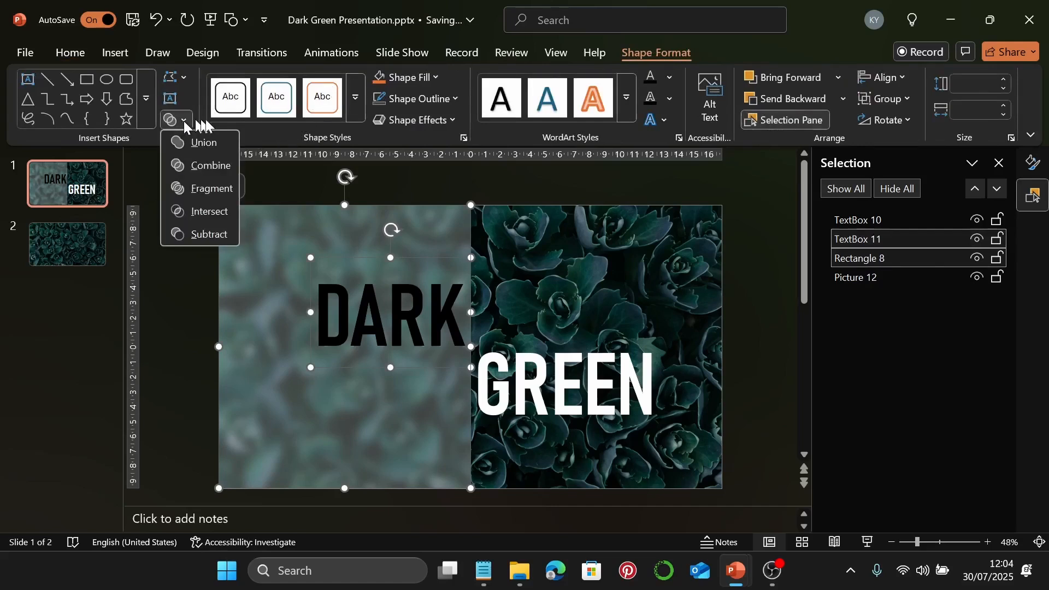
left_click(209, 233)
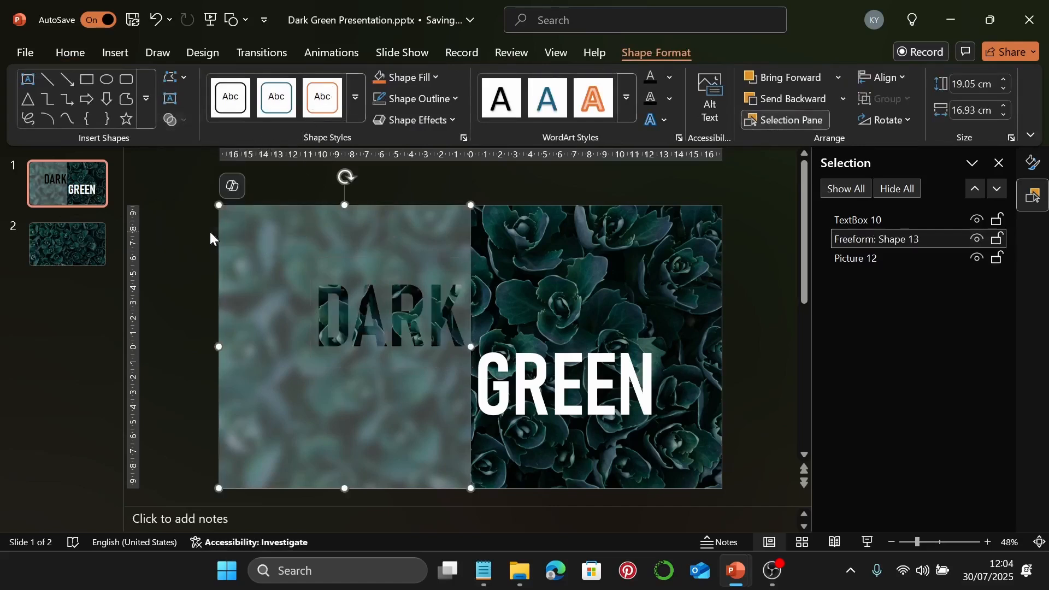
left_click(179, 268)
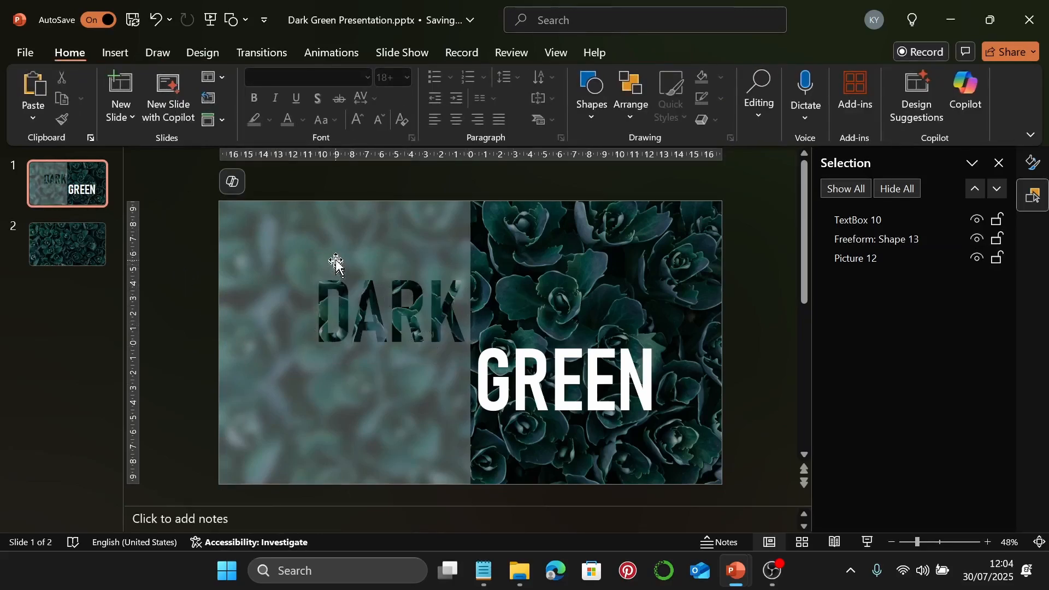
Step: Move the overlay and the blurred picture aside to check their DARK cut-outs, and undo all the moves
left_click(316, 244)
left_click_drag(316, 244, 569, 282)
left_click_drag(388, 262, 416, 277)
left_click_drag(578, 279, 584, 260)
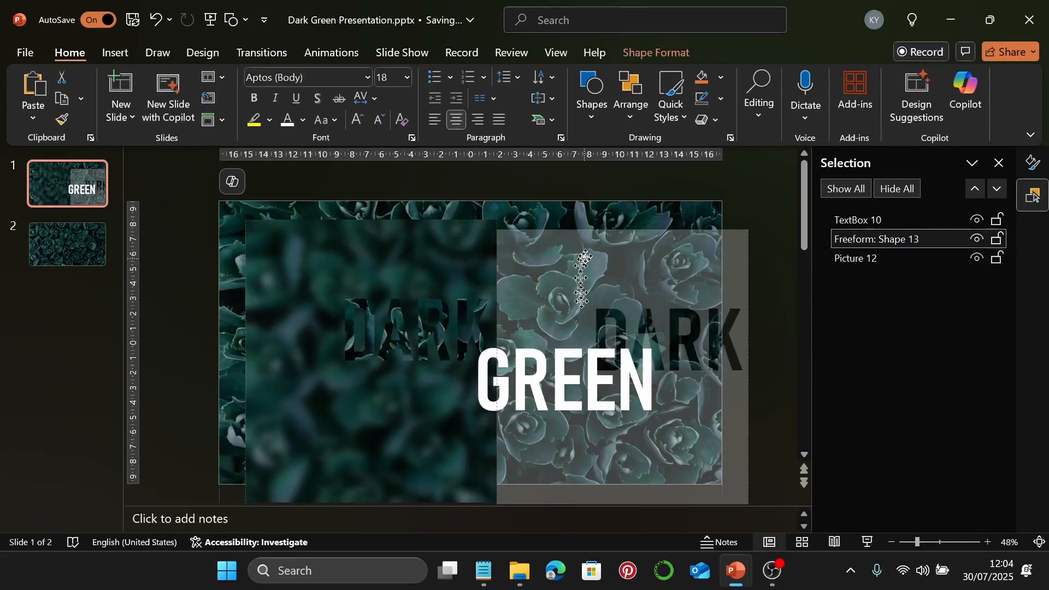
key("ctrl+z")
key("ctrl+z")
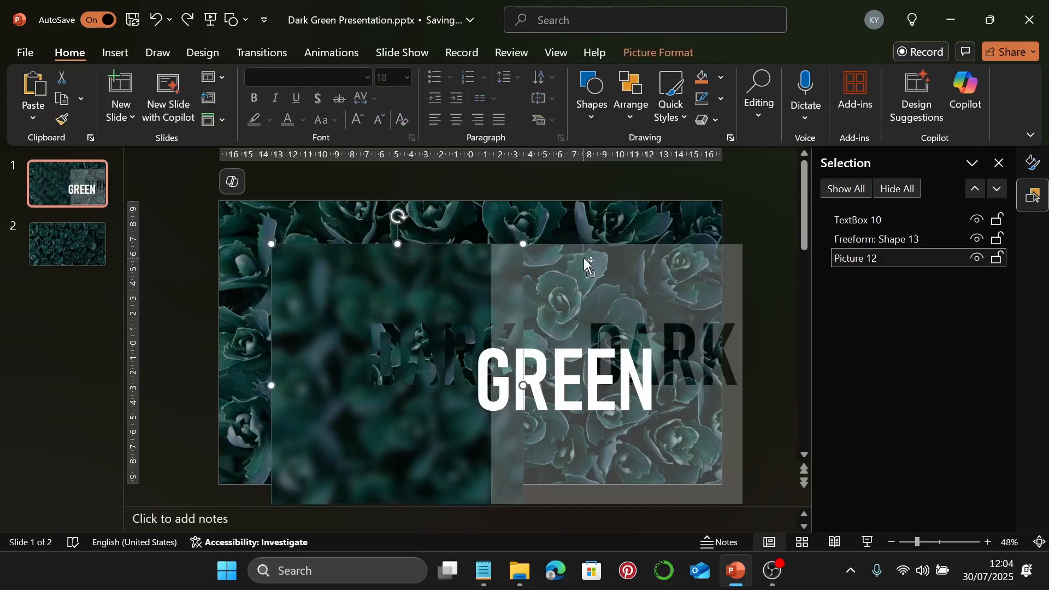
key("ctrl+z")
key("ctrl+z")
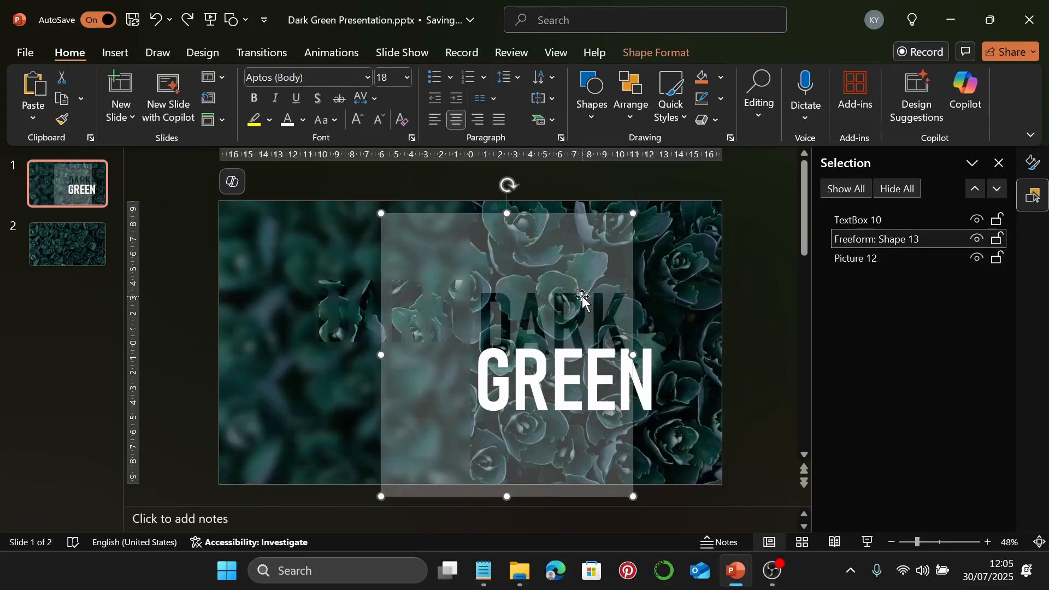
key("ctrl+z")
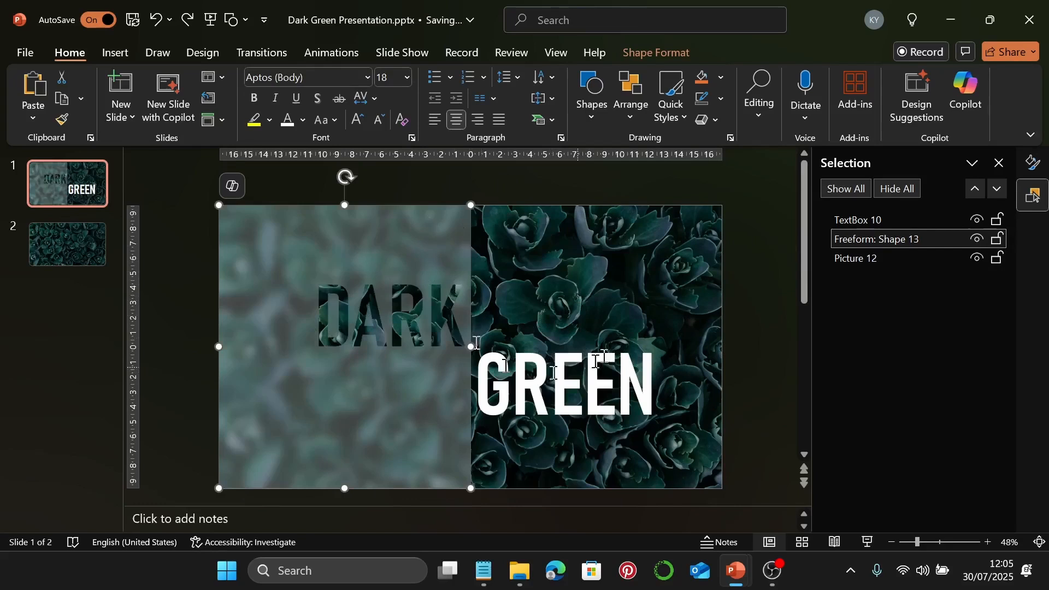
Step: Preview the title slide full screen as a slide show and return to editing
left_click(748, 309)
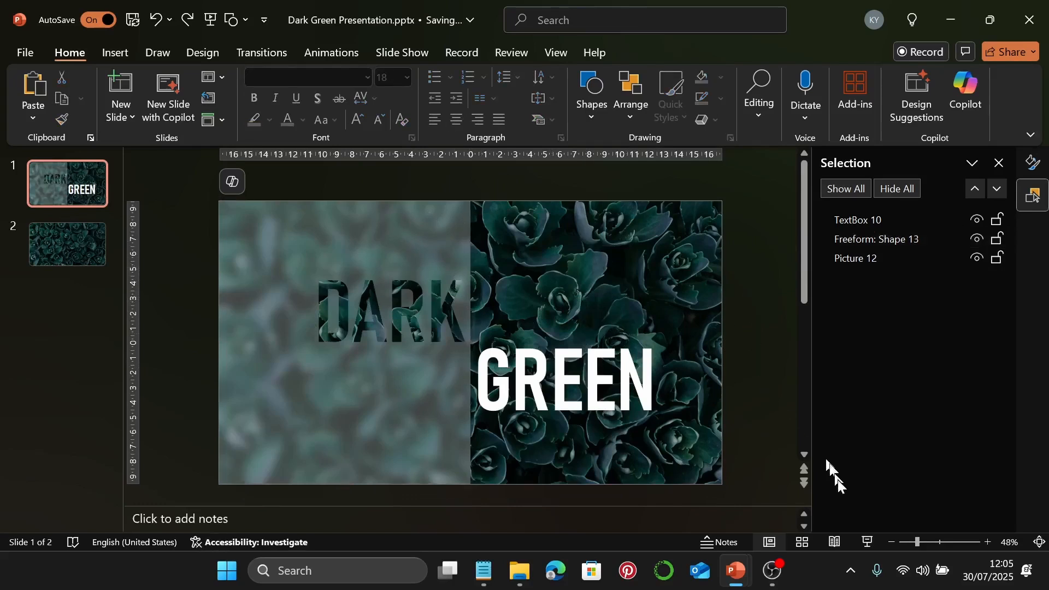
left_click(868, 538)
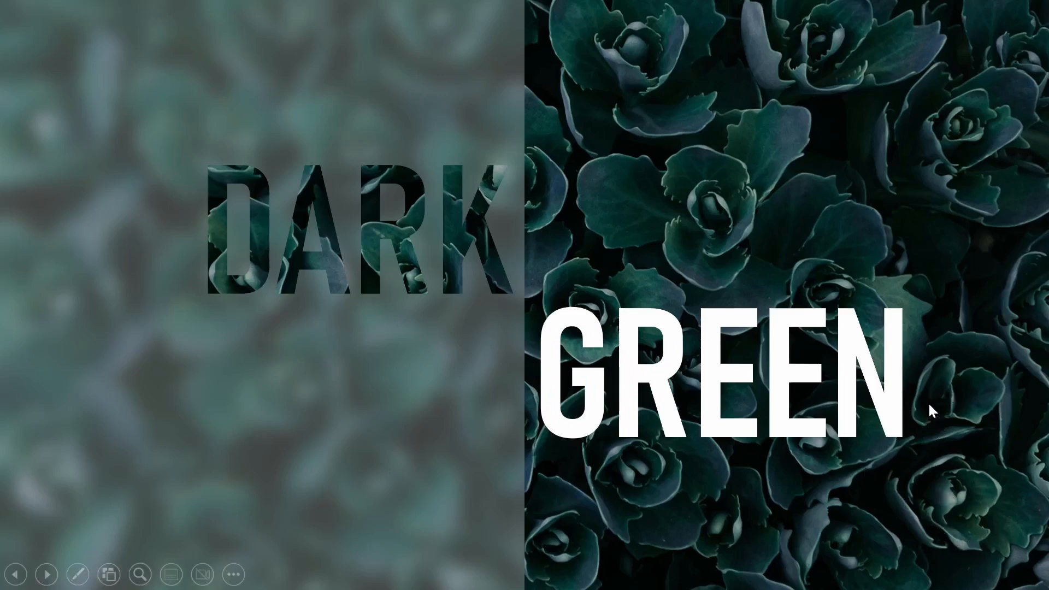
key("Escape")
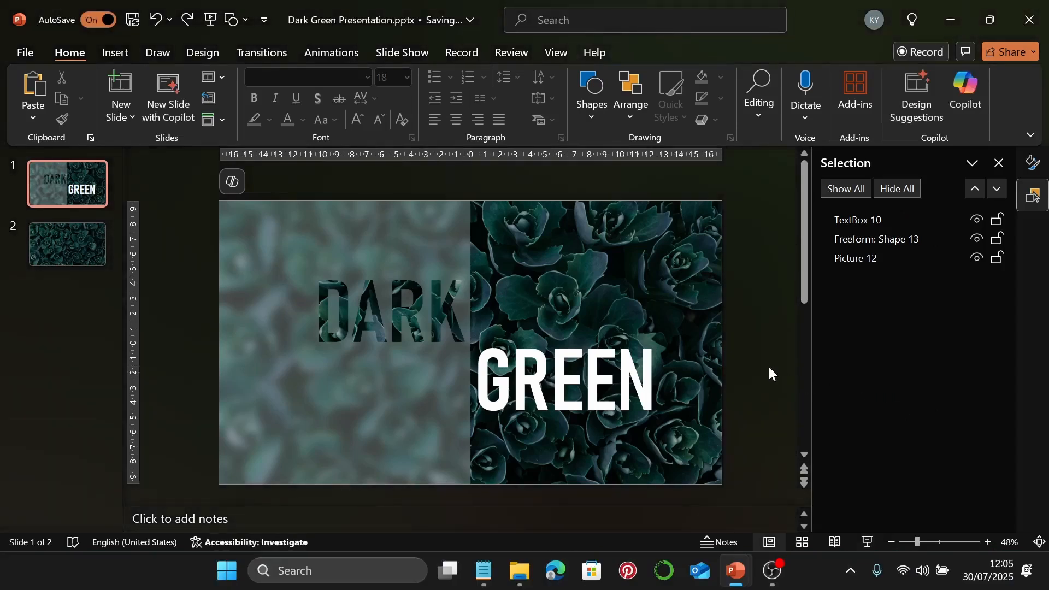
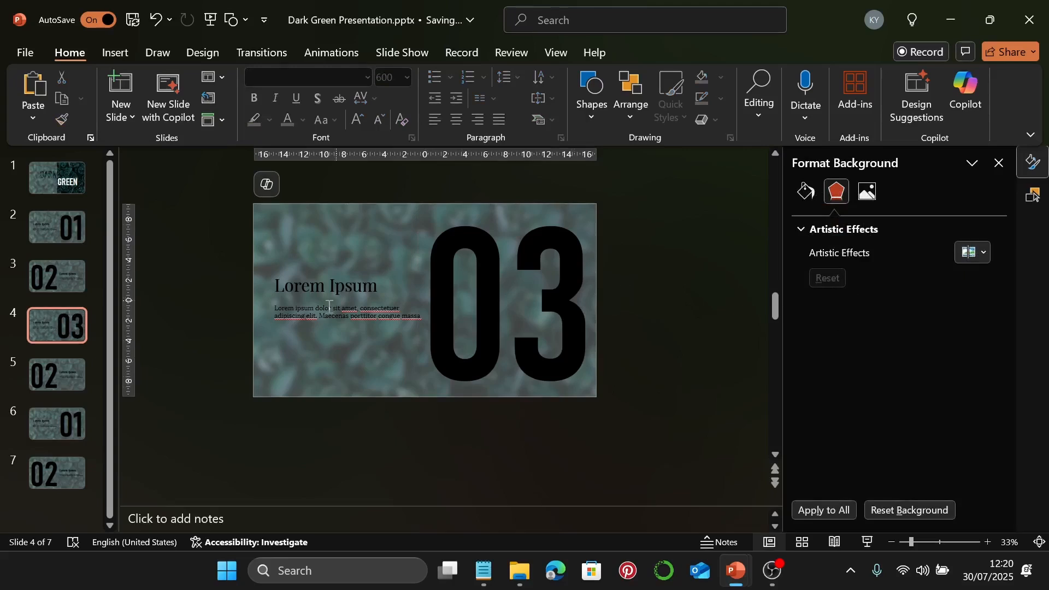
Step: Change the large number on slide 5 to 04 and widen its text box so both digits fit on one line
left_click(60, 384)
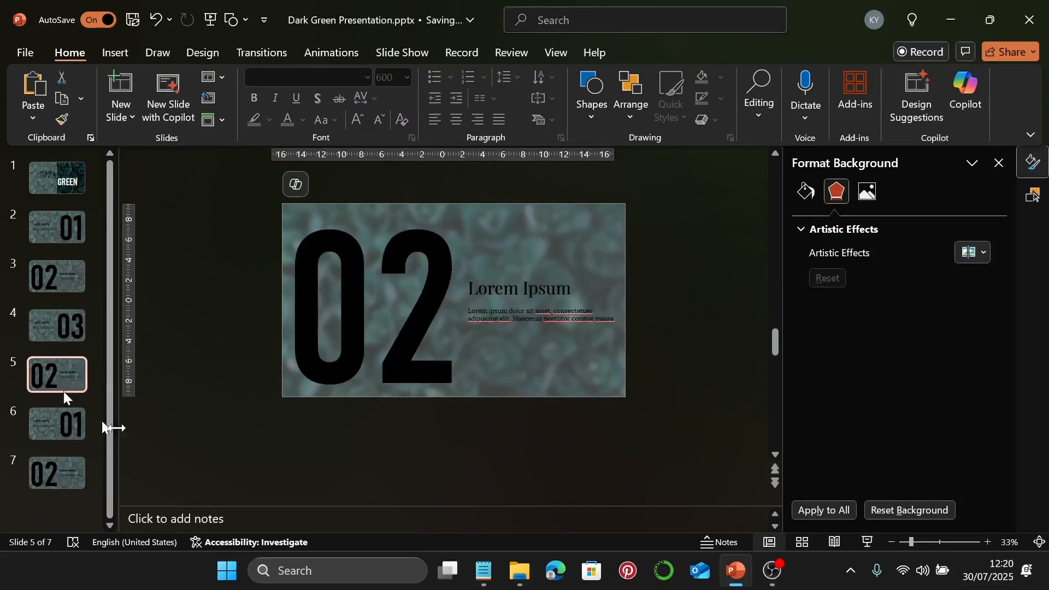
left_click(397, 310)
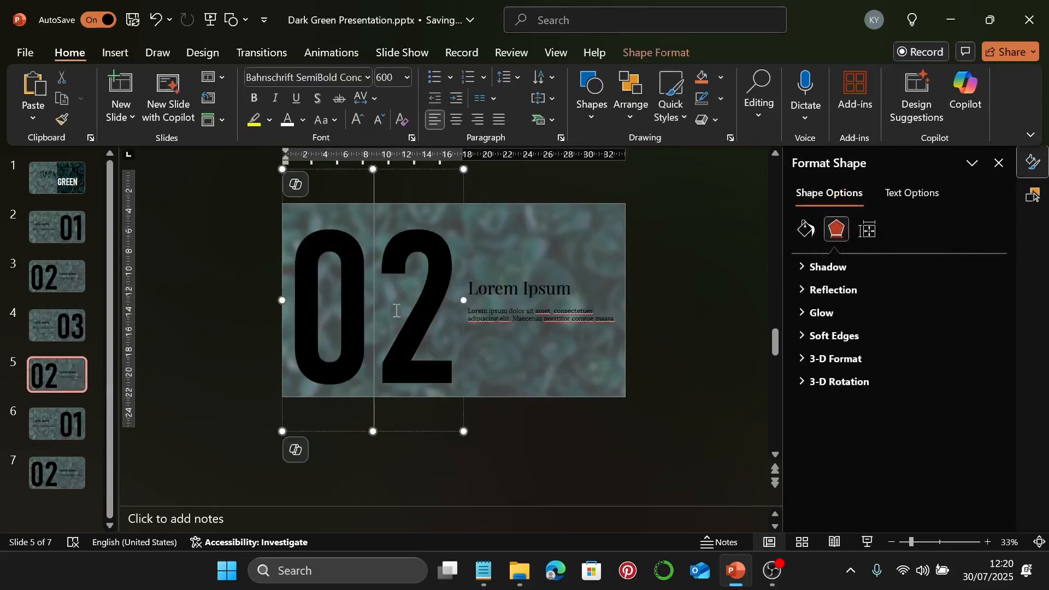
key("Delete")
type("4")
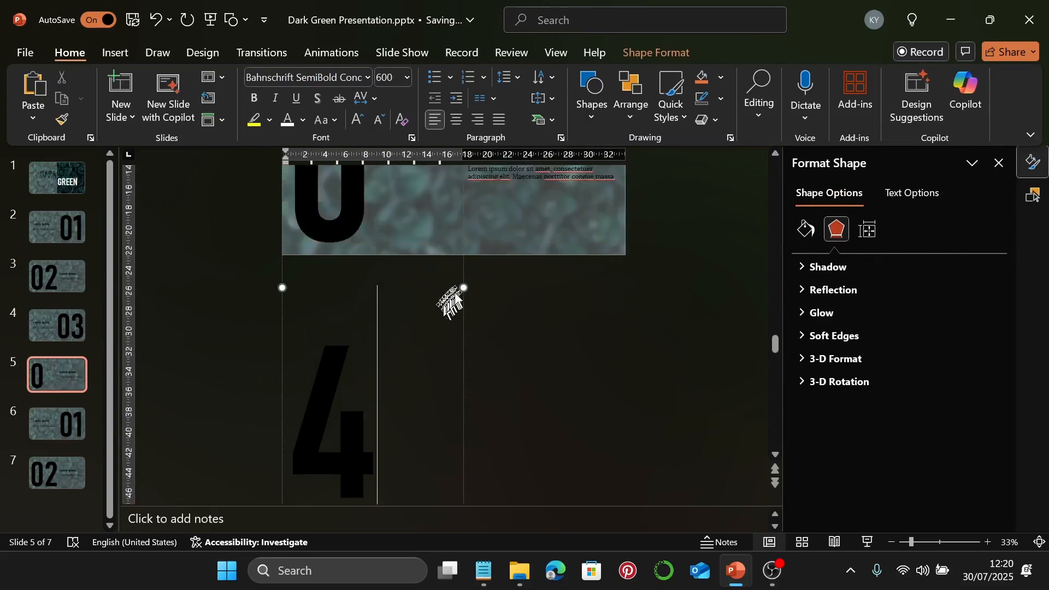
left_click_drag(458, 294, 476, 297)
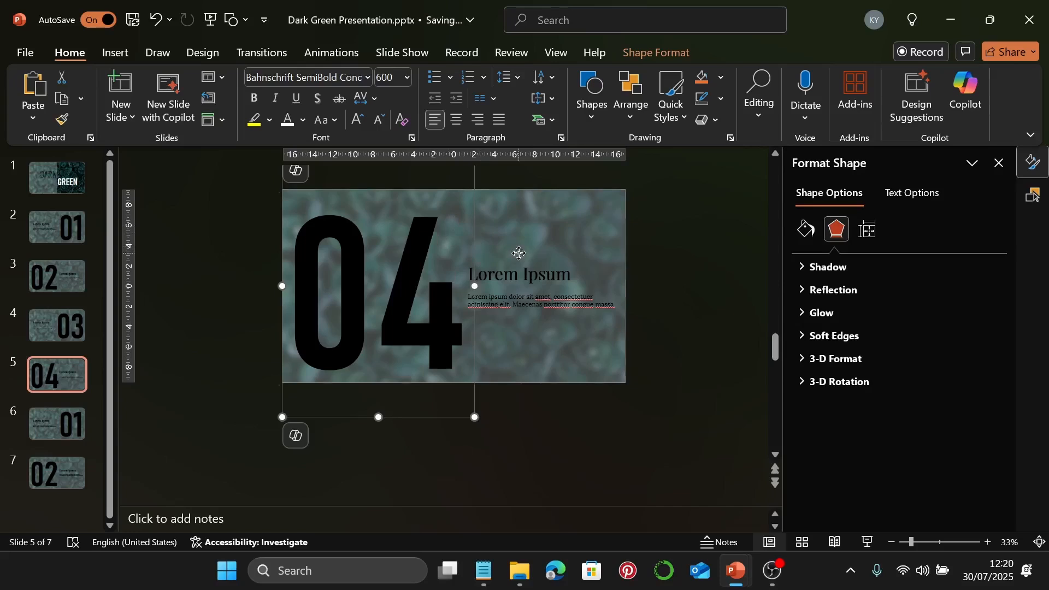
Step: Nudge the Lorem Ipsum heading and paragraph on slide 5 slightly to the right, away from the 04
left_click(539, 275)
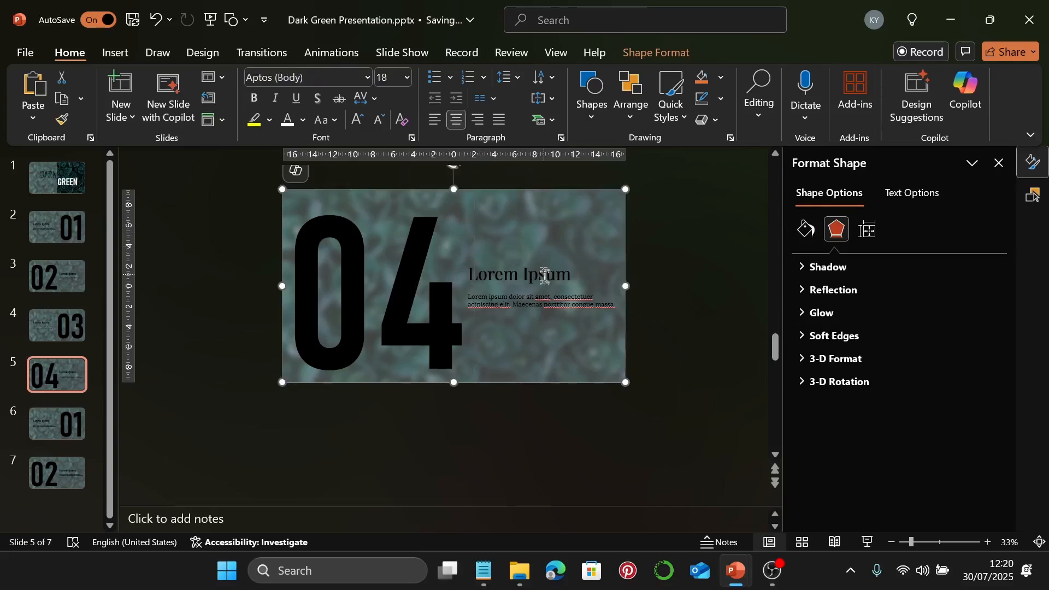
left_click(593, 257)
key("Right")
key("Right")
key("Right")
key("Right")
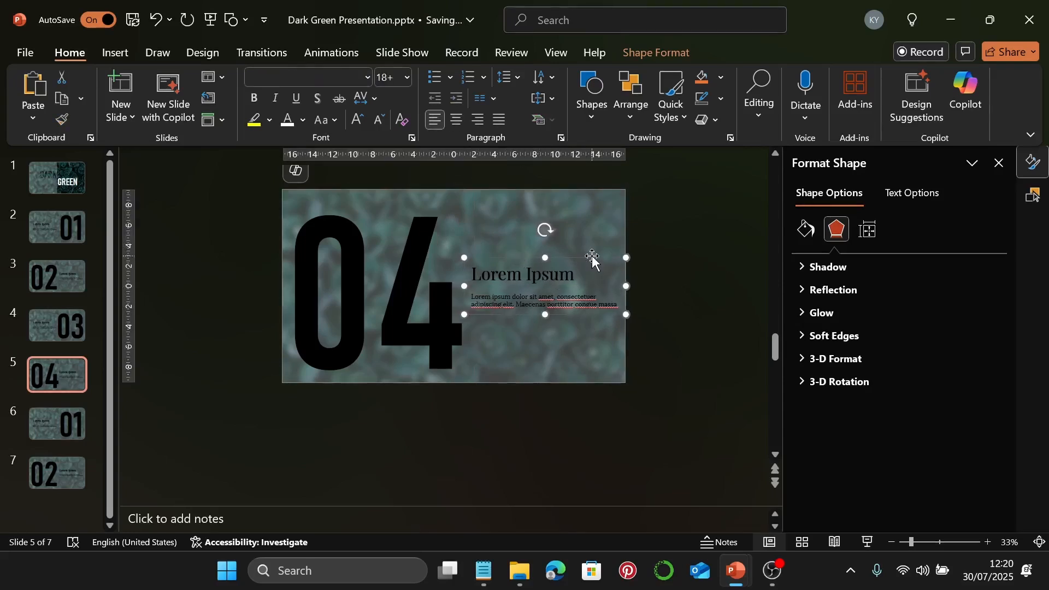
key("Left")
key("Left")
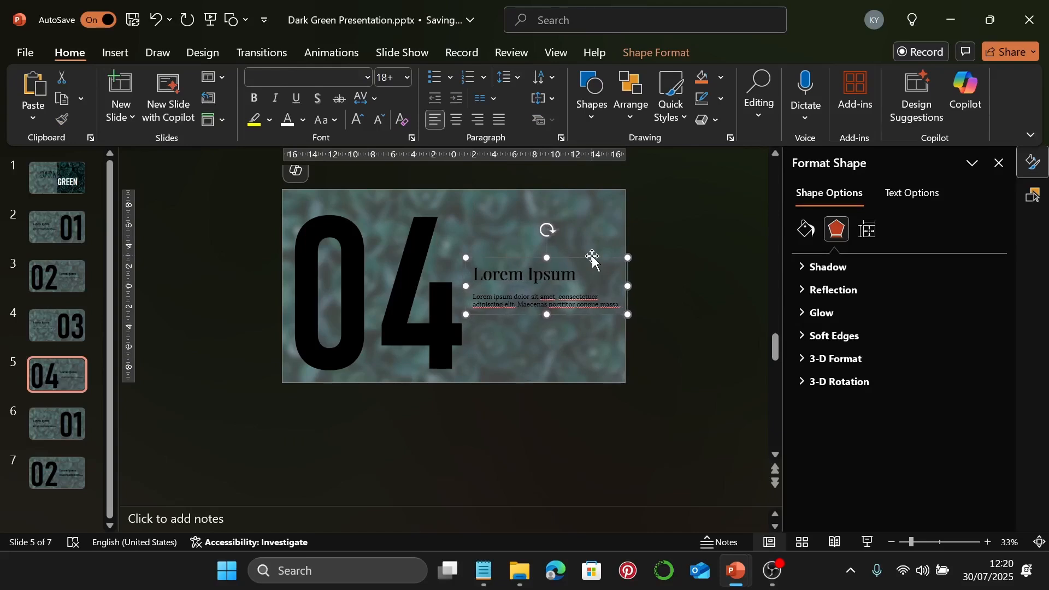
Step: Change the large number on slide 6 to 05, widen its text box to fit both digits, and shift it left within the slide
left_click(57, 422)
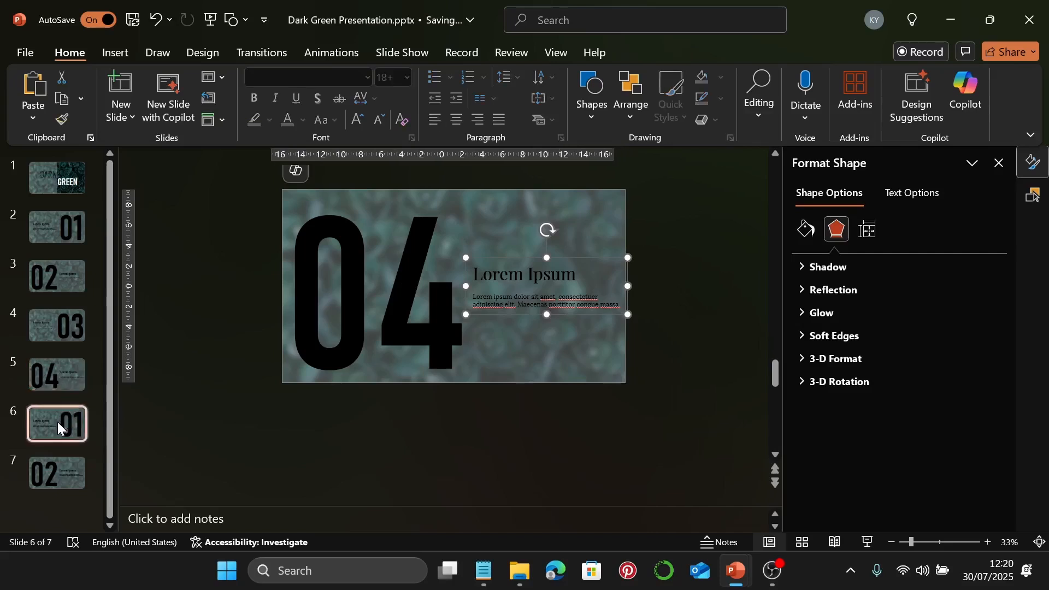
left_click(532, 320)
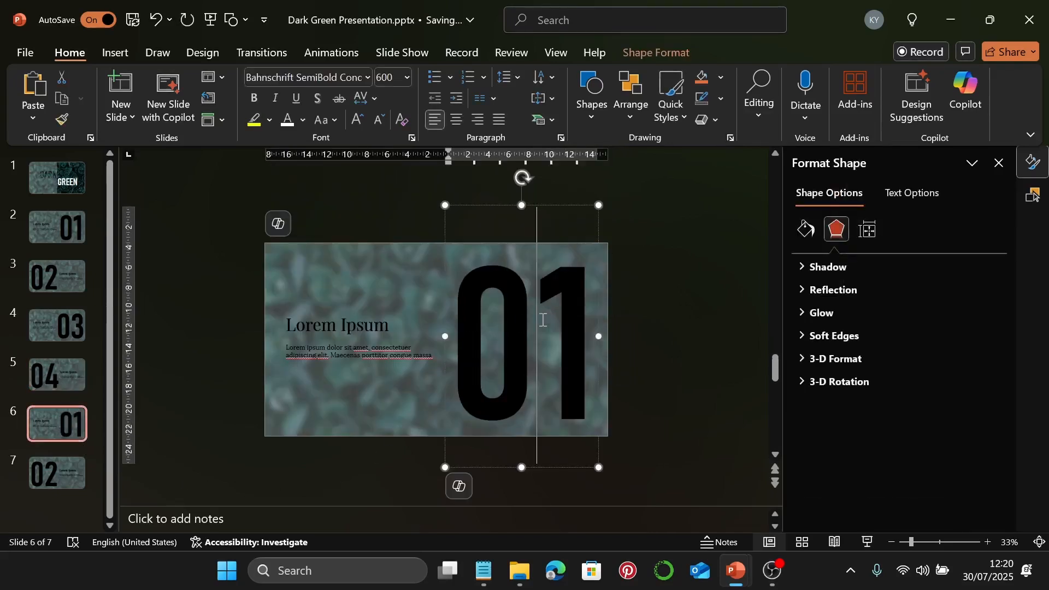
type("5")
scroll(557, 328, "up", 2)
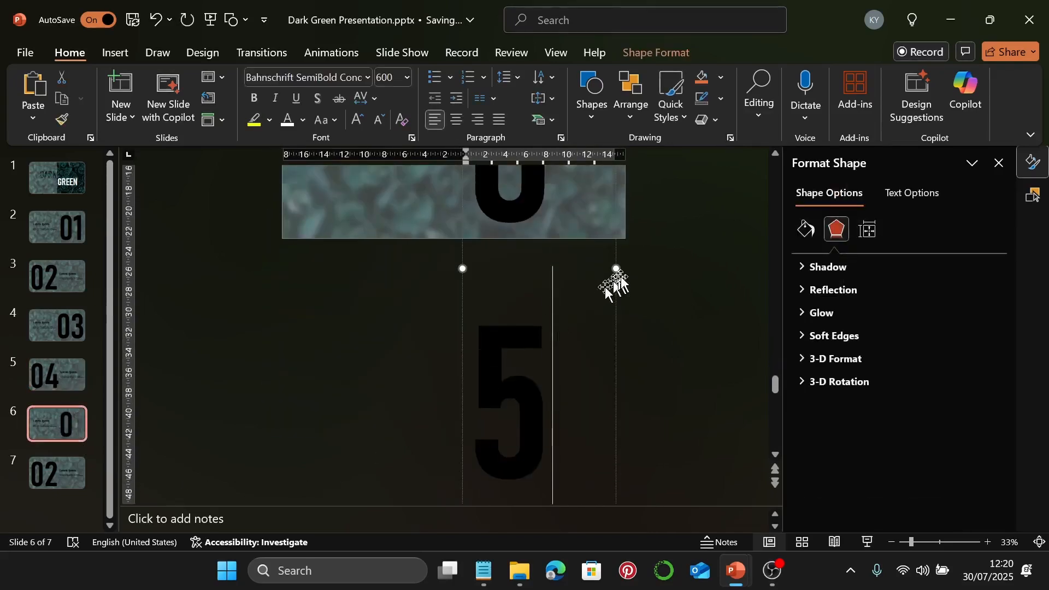
left_click_drag(618, 272, 660, 273)
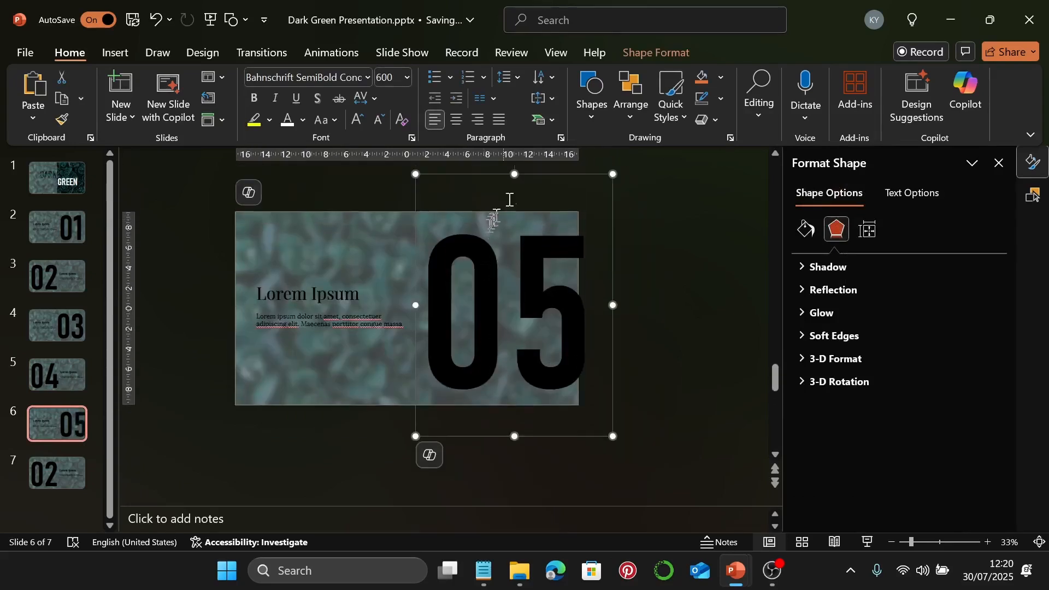
left_click_drag(550, 174, 534, 173)
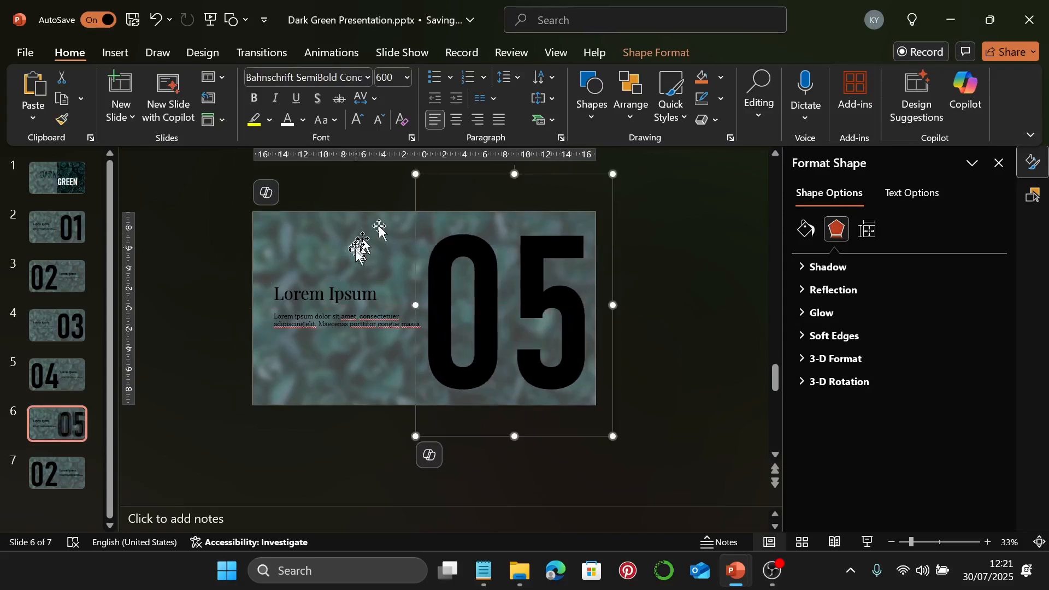
Step: Group the Lorem Ipsum heading and paragraph on slide 6 and nudge them slightly to the left, away from the 05
left_click(346, 284)
left_click(370, 346)
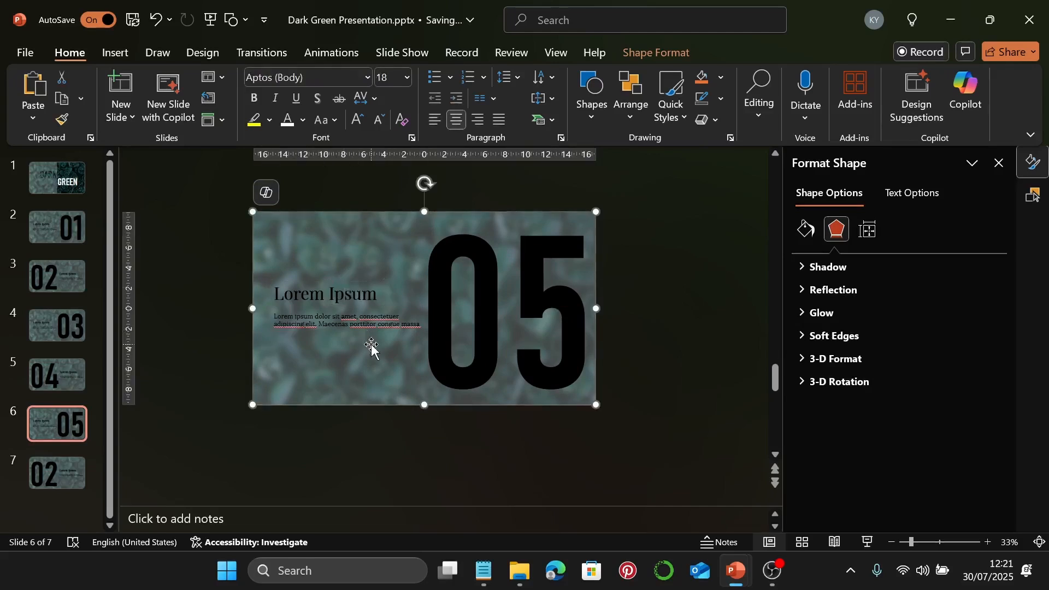
left_click(365, 320)
left_click(370, 297, "shift")
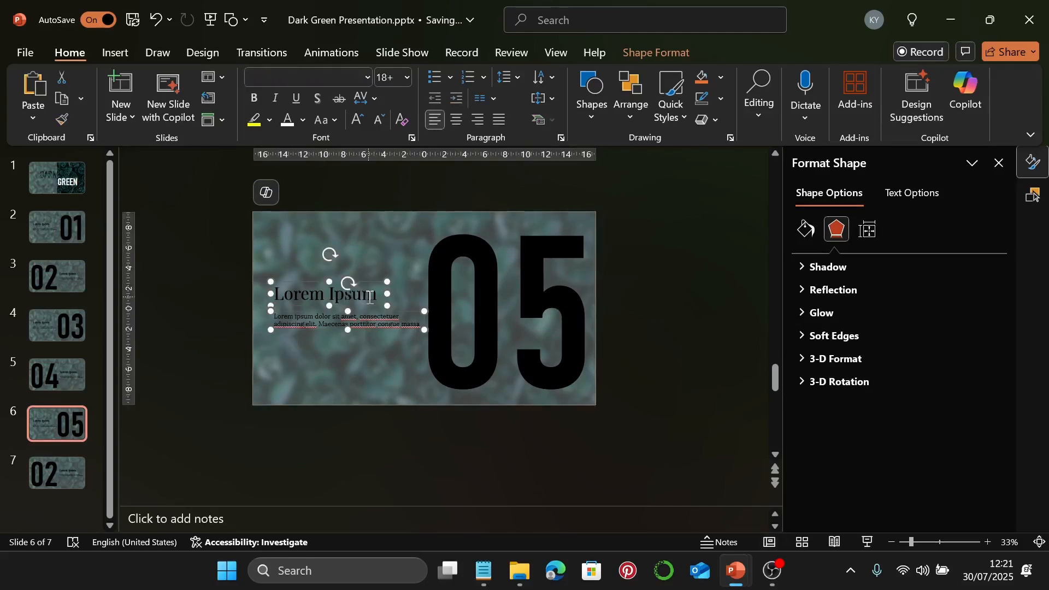
key("ctrl+g")
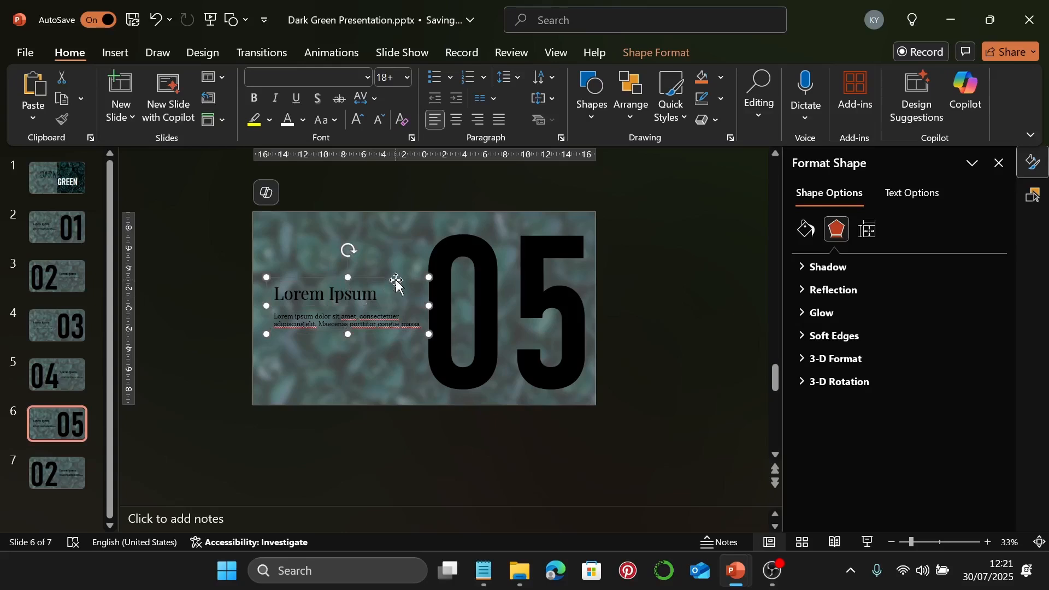
key("ctrl+z")
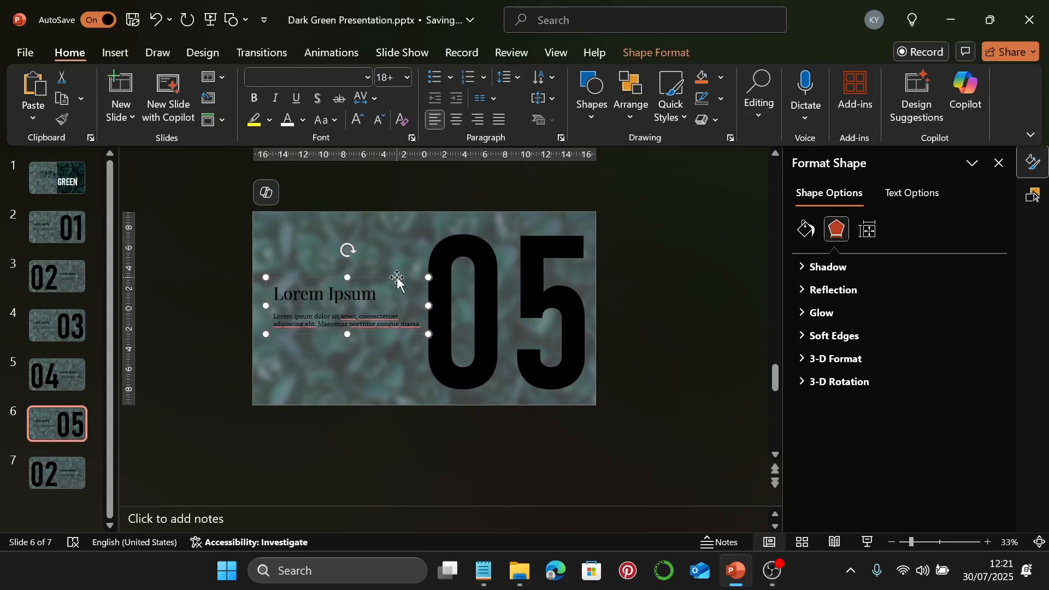
key("Left")
key("Left")
key("Left")
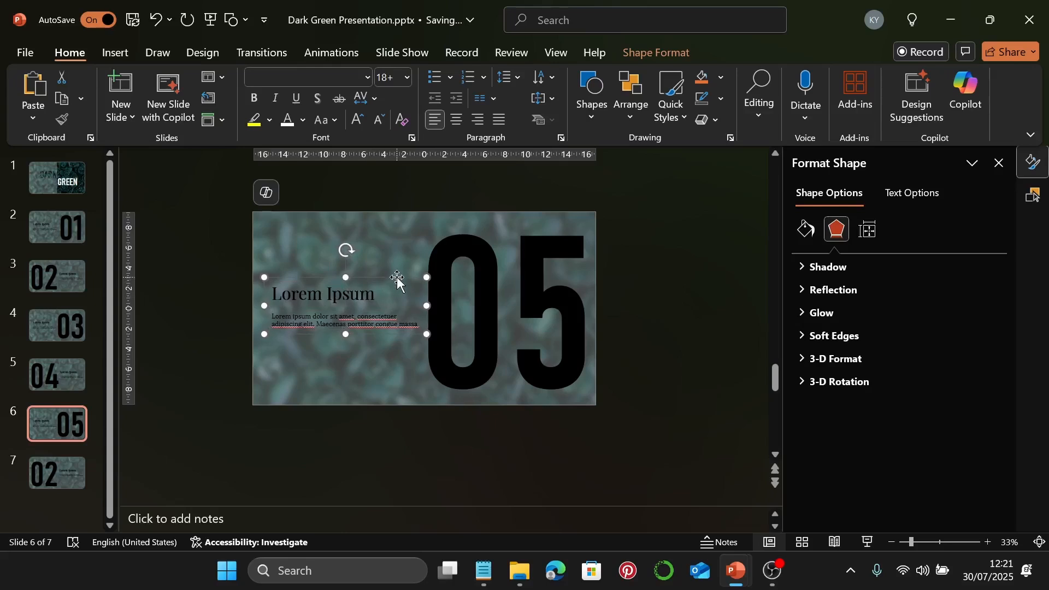
key("Left")
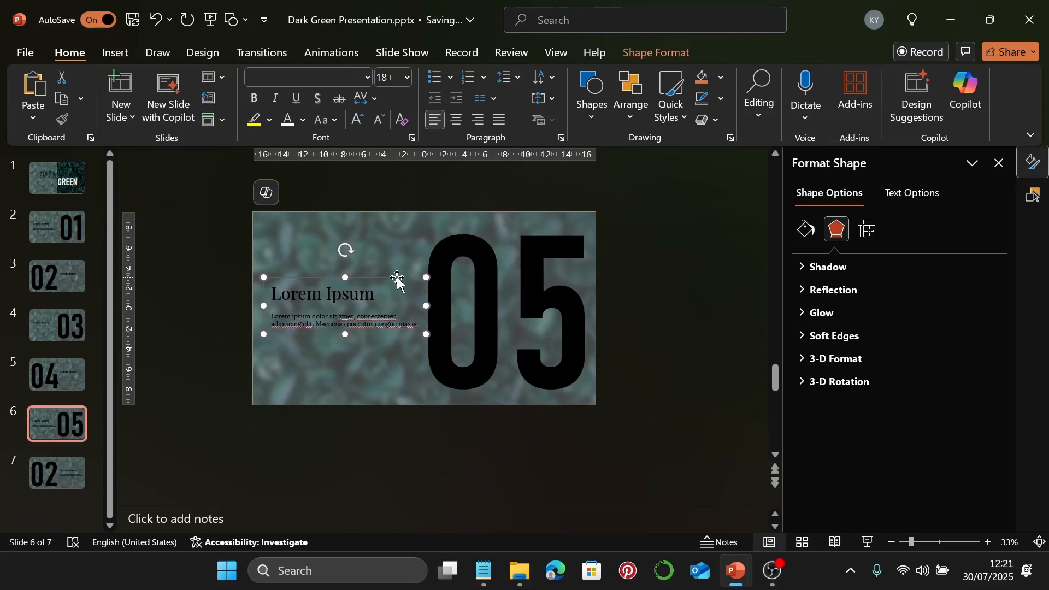
Step: Change the large number on slide 7 to 06
left_click(40, 474)
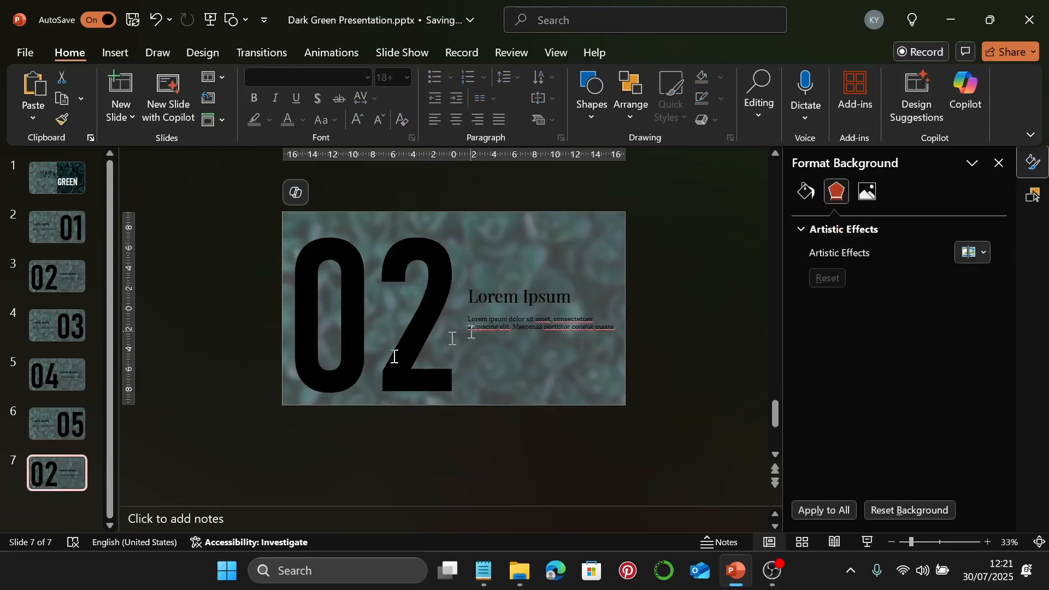
left_click(407, 310)
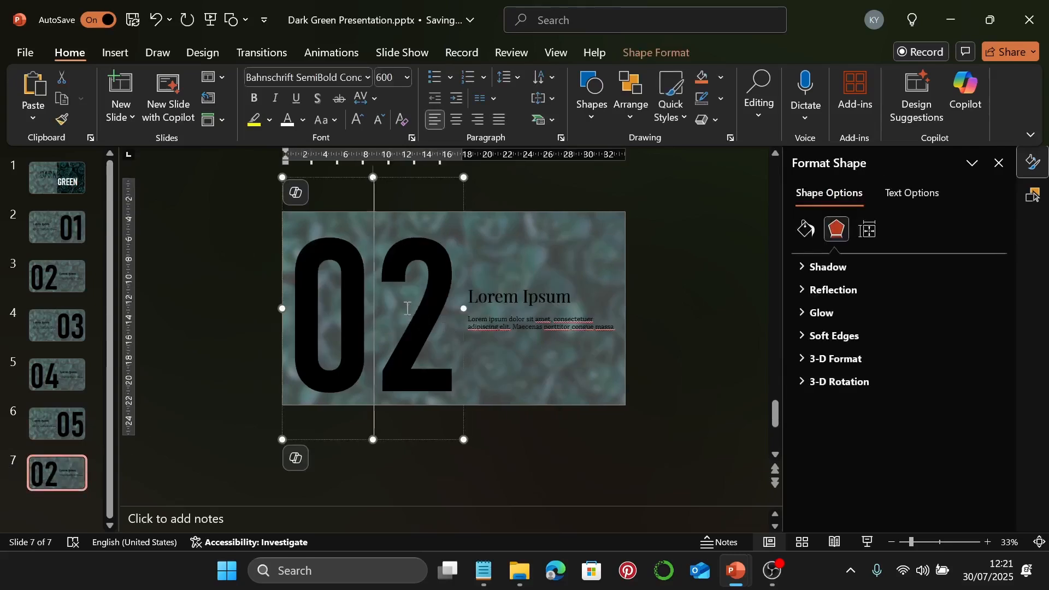
key("Delete")
type("6")
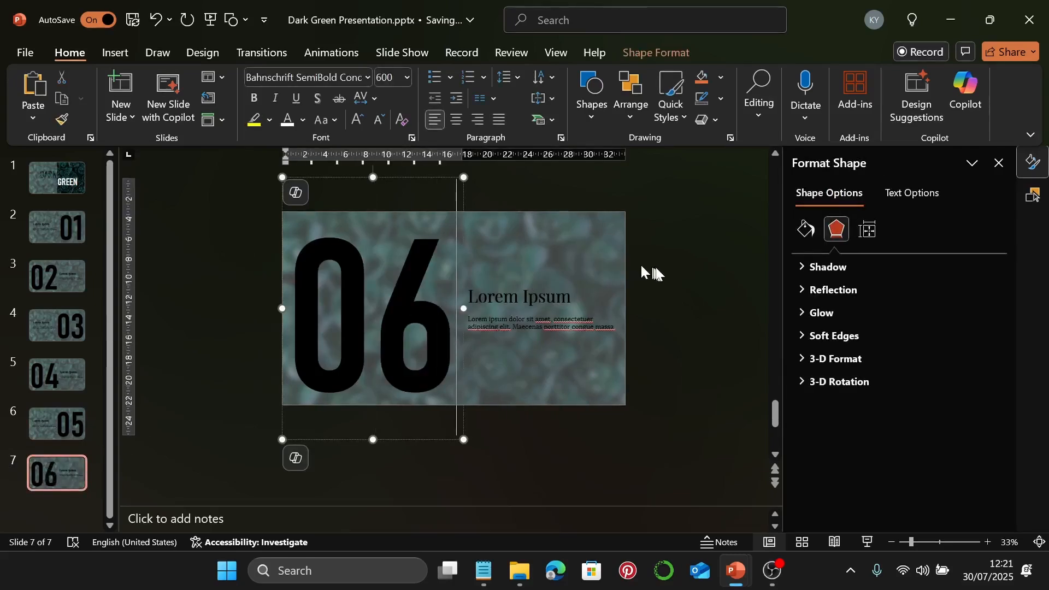
left_click(659, 273)
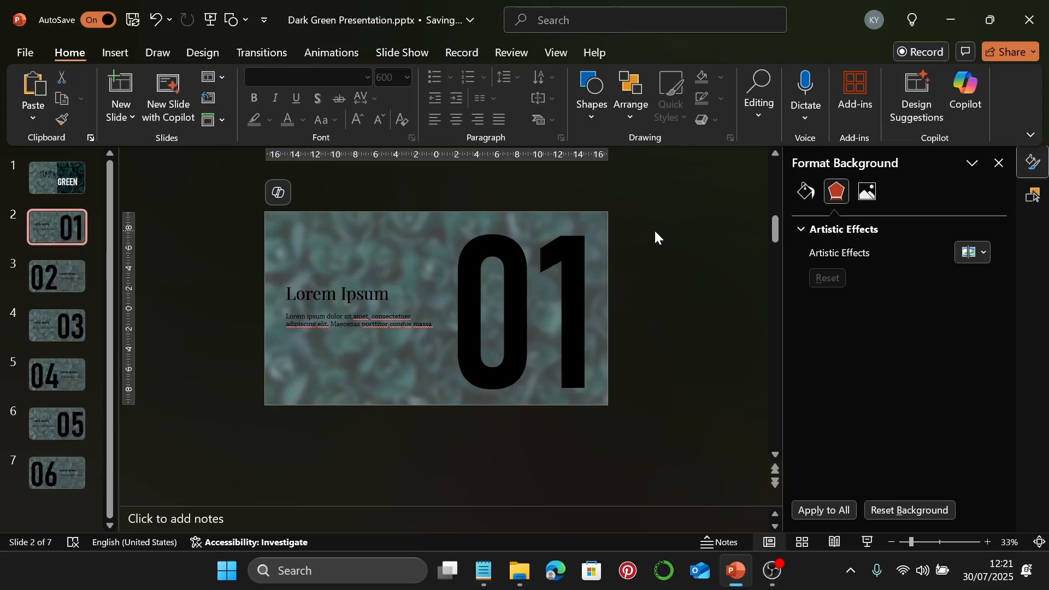
Step: Duplicate the 01 text box on slide 2 and align the copy exactly over the original
left_click(600, 221)
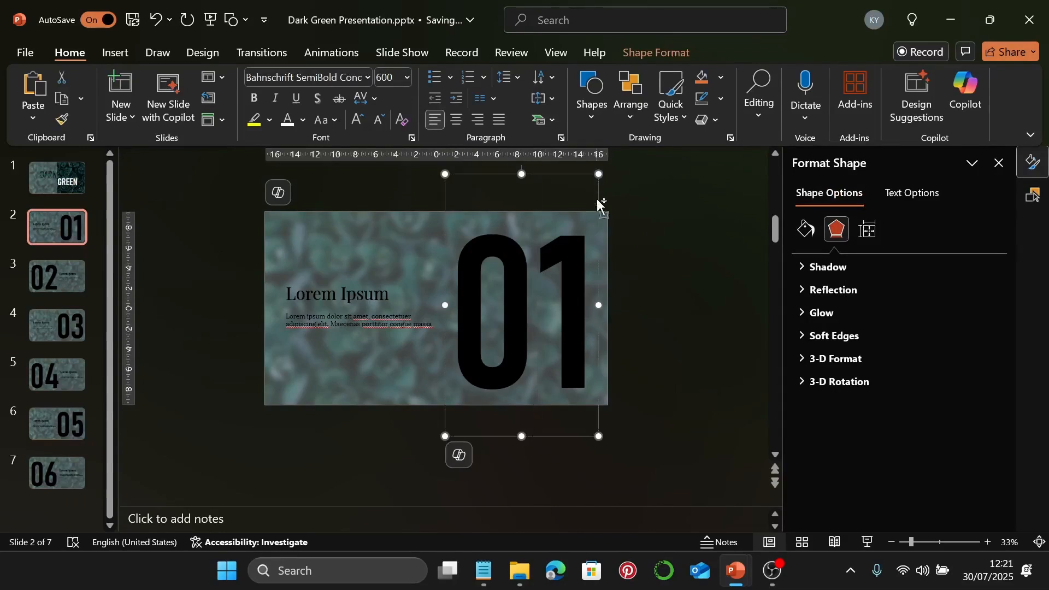
key("ctrl+d")
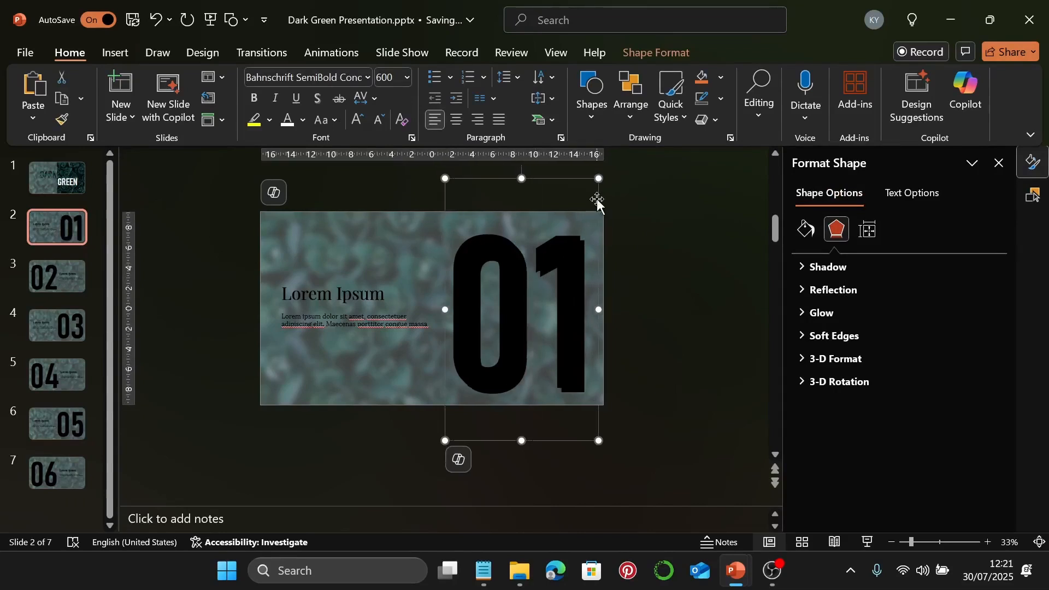
left_click_drag(598, 197, 593, 199)
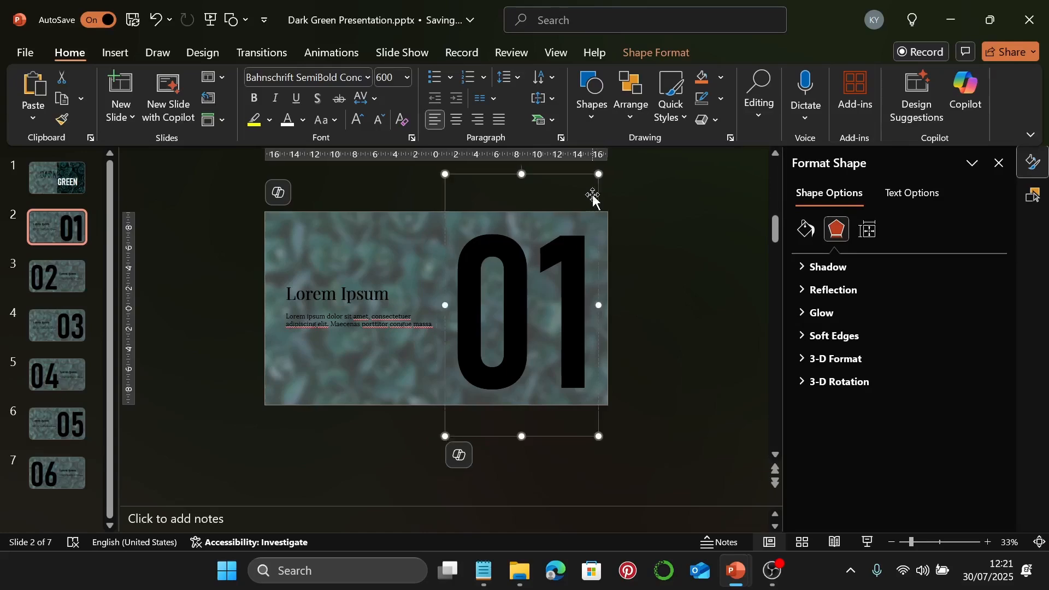
scroll(539, 277, "up", 10)
scroll(602, 251, "up", 2)
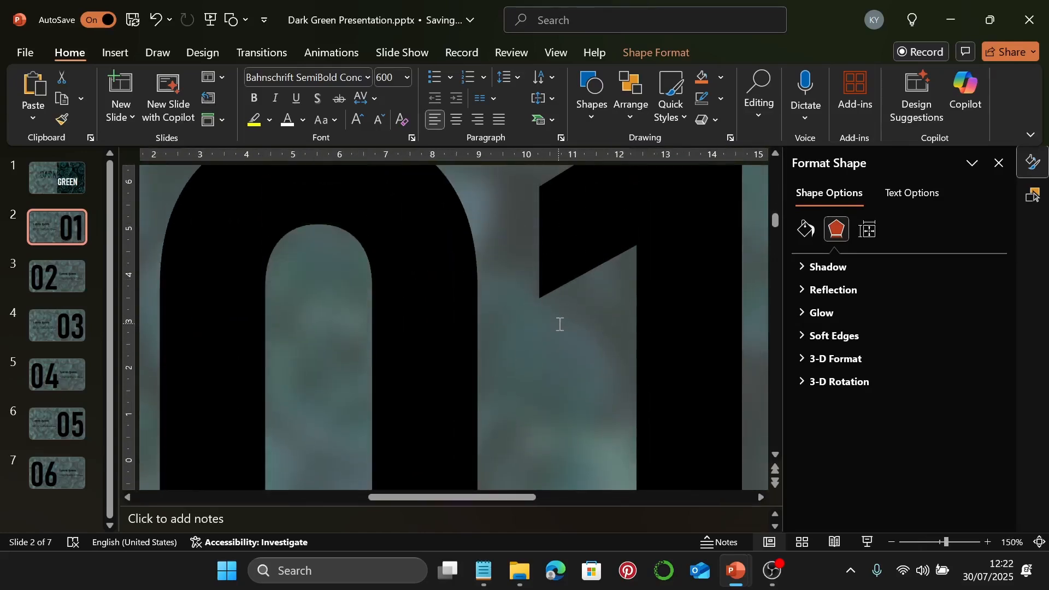
scroll(560, 325, "down", 6)
left_click(1039, 542)
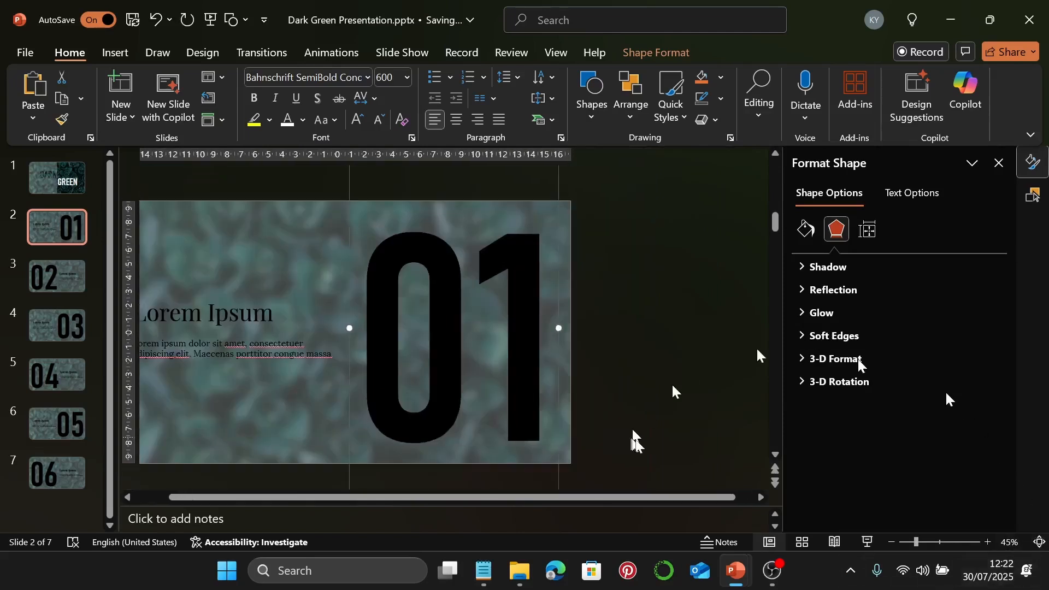
left_click(679, 353)
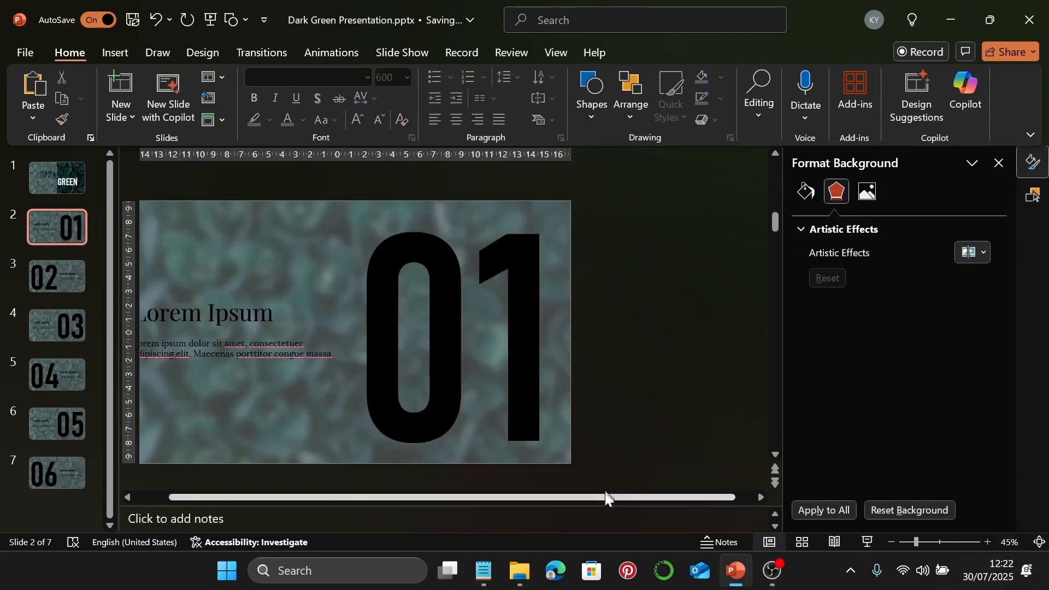
left_click_drag(607, 497, 538, 495)
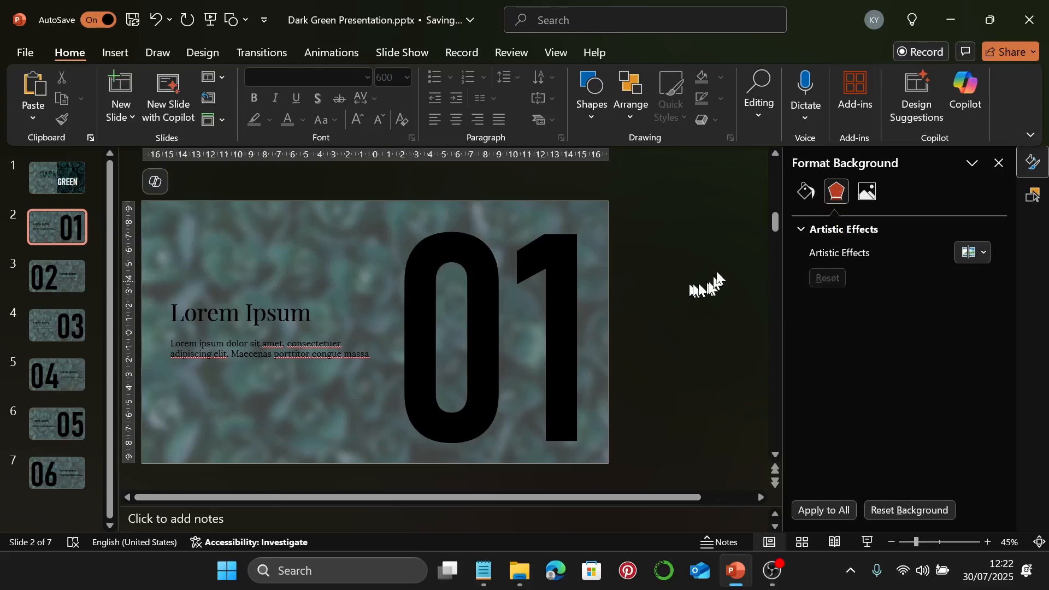
Step: Group the heading and paragraph text boxes on slide 2 and name the group Lorem ipsum in the object list
left_click(1035, 198)
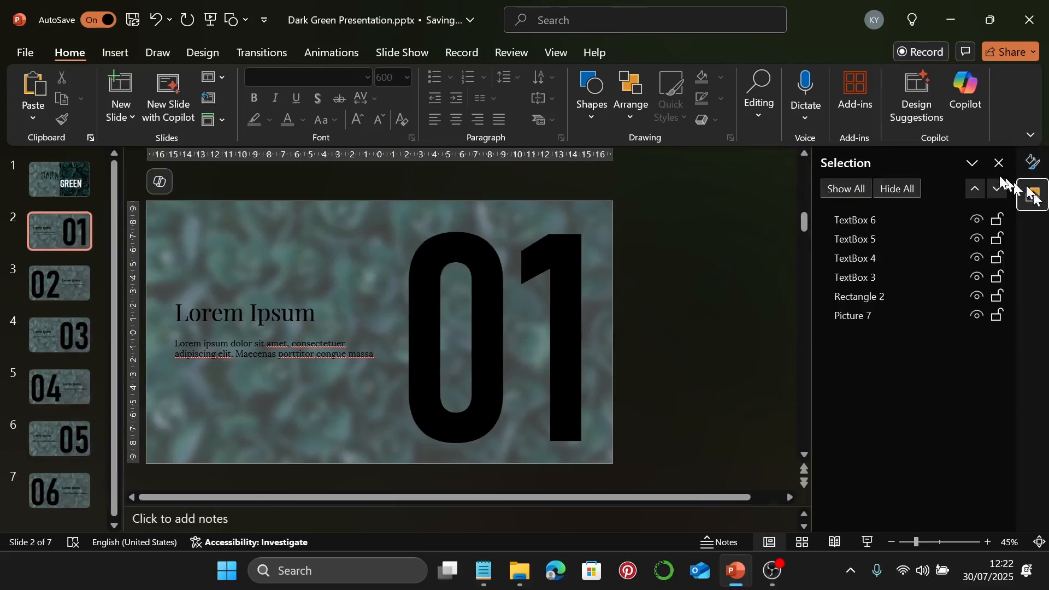
left_click(864, 320)
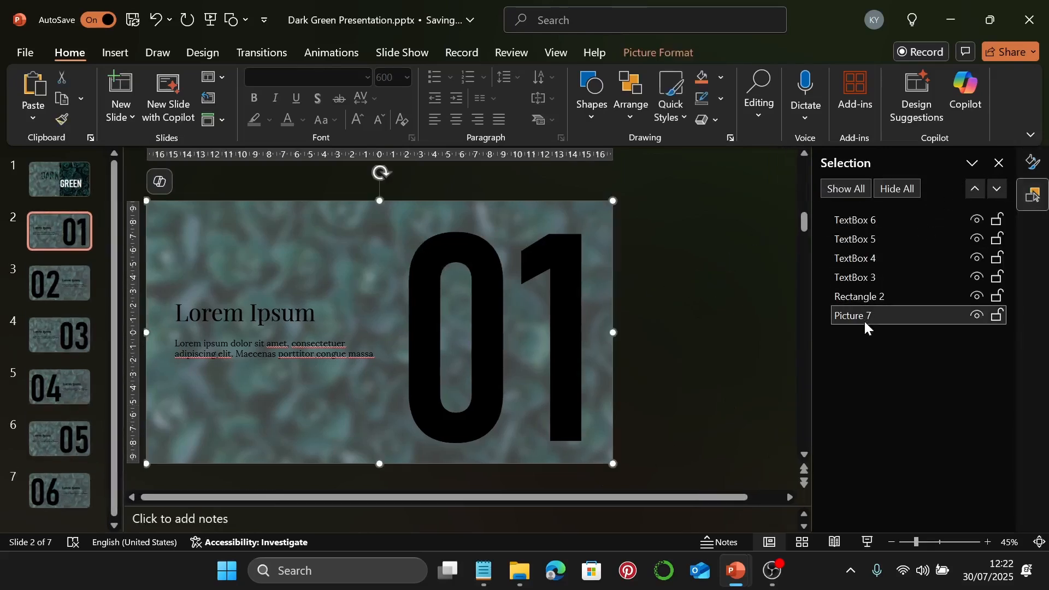
left_click(888, 295)
left_click(901, 273)
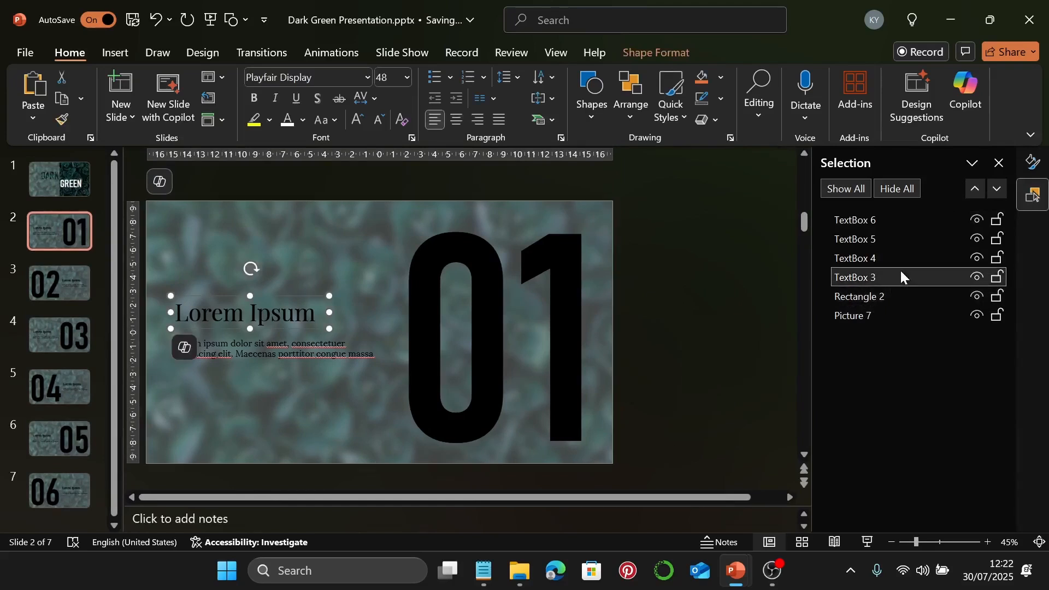
left_click(904, 255)
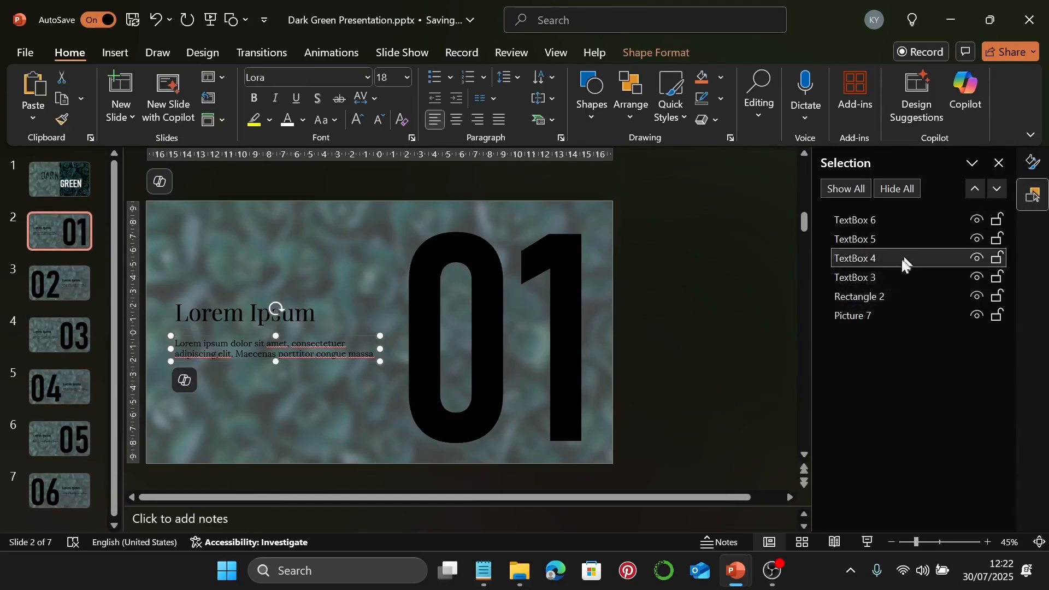
left_click(877, 276)
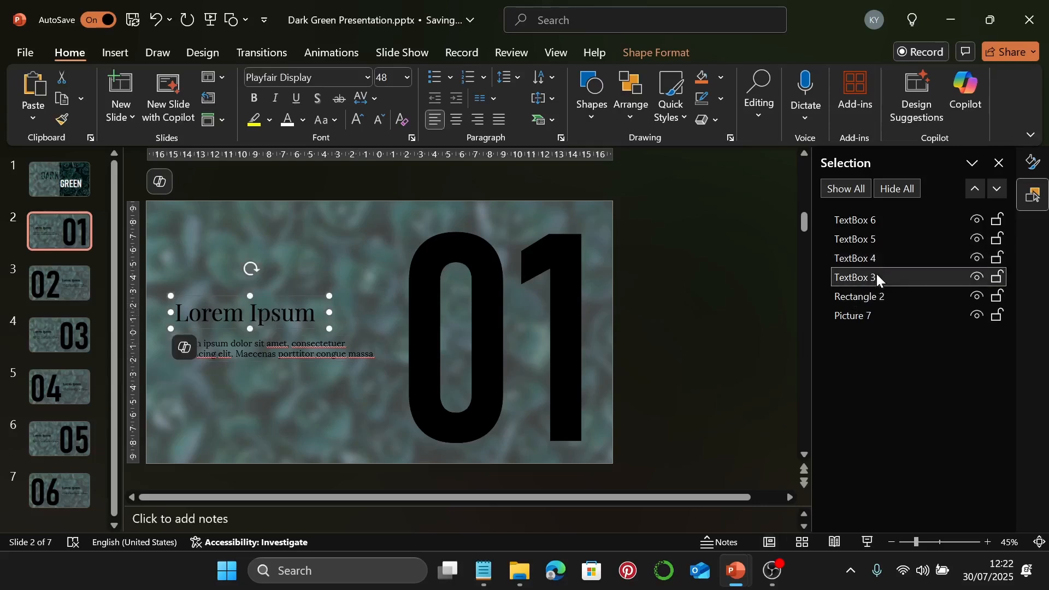
left_click(880, 266, "ctrl")
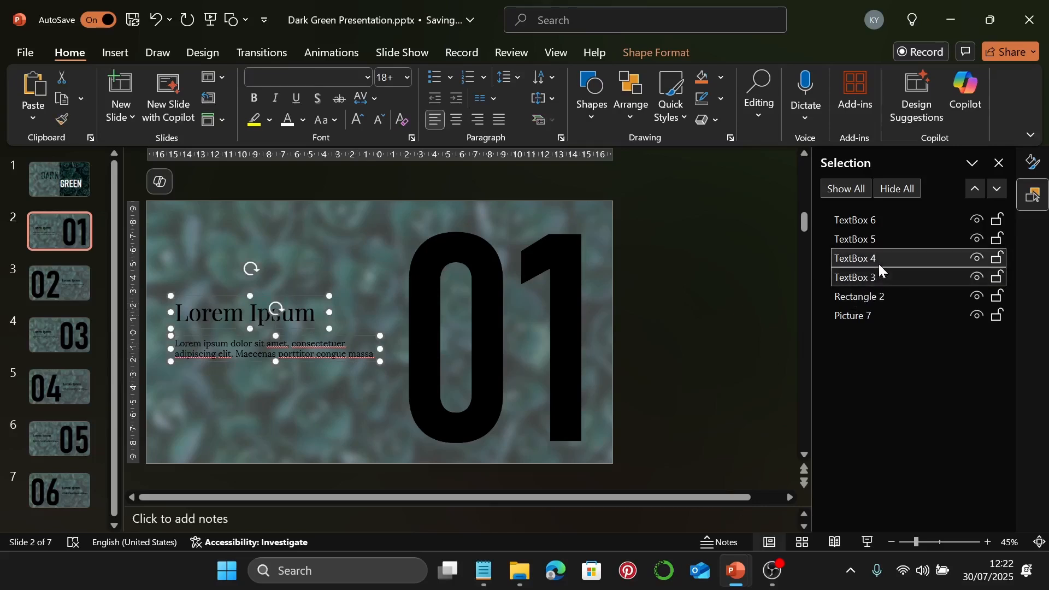
key("ctrl+g")
double_click(876, 260)
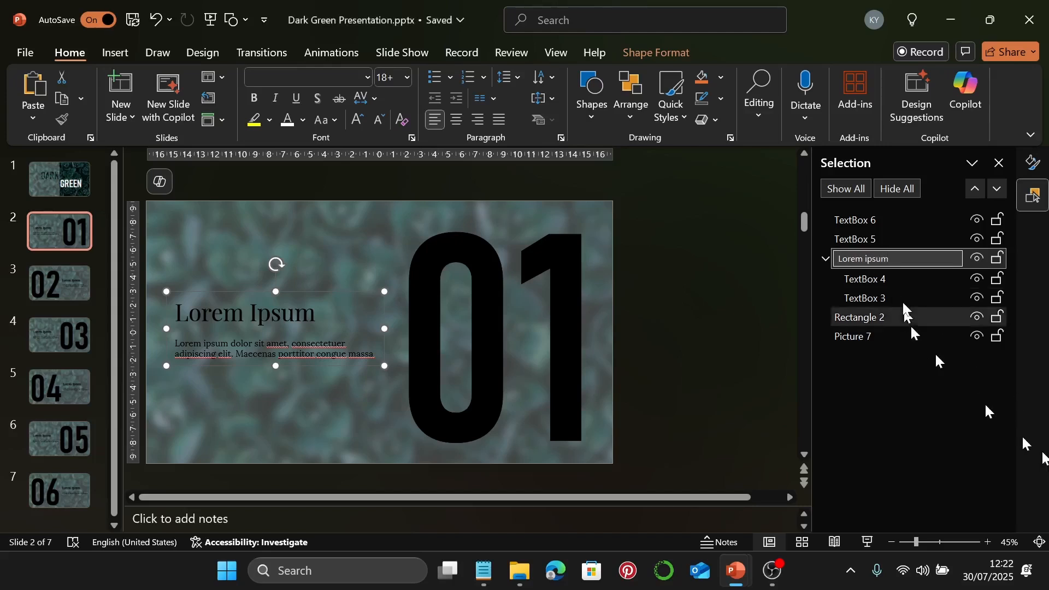
left_click(922, 335)
left_click(863, 259)
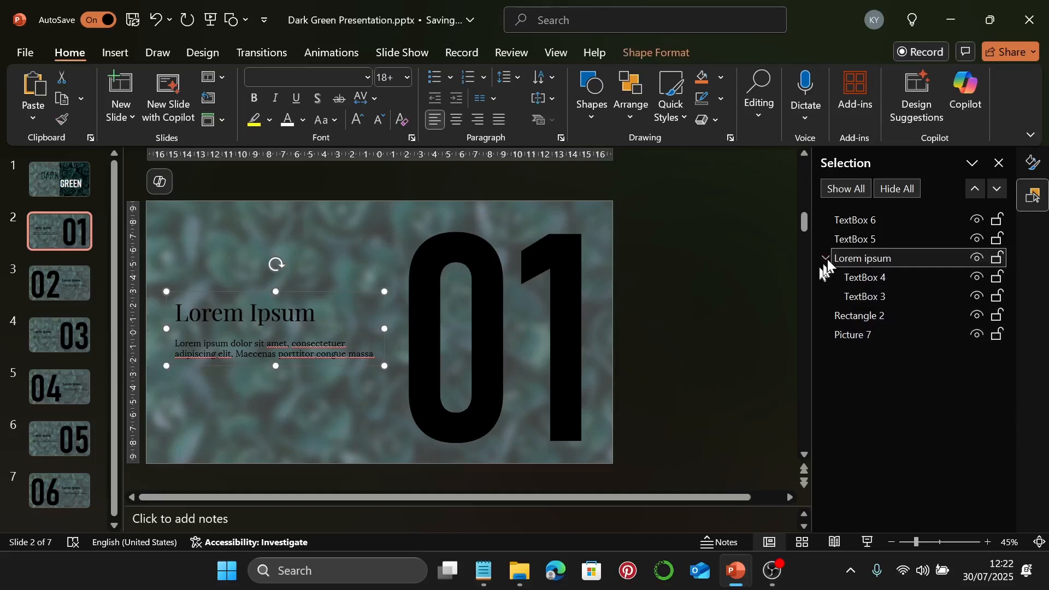
left_click(827, 258)
Step: Subtract the lower 01 text box, TextBox 5, from the blurred background picture on slide 2
left_click(868, 237)
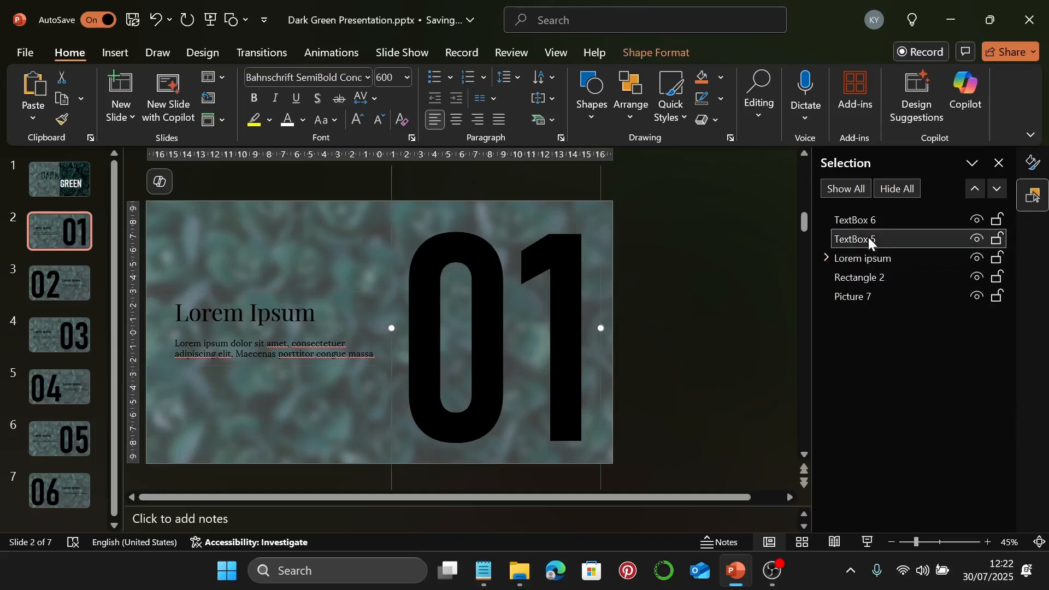
left_click(868, 219)
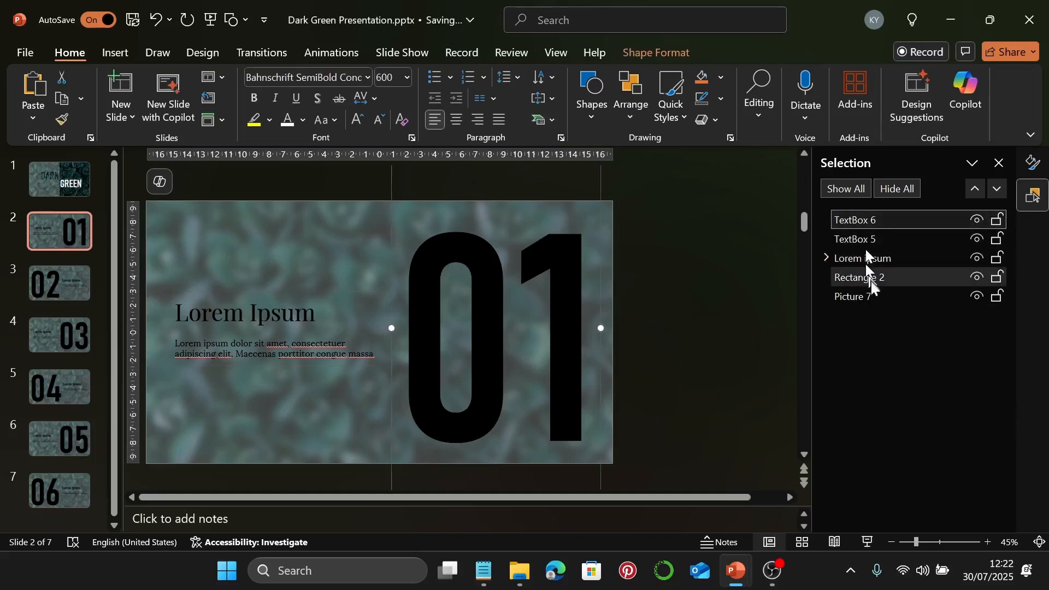
left_click(872, 298)
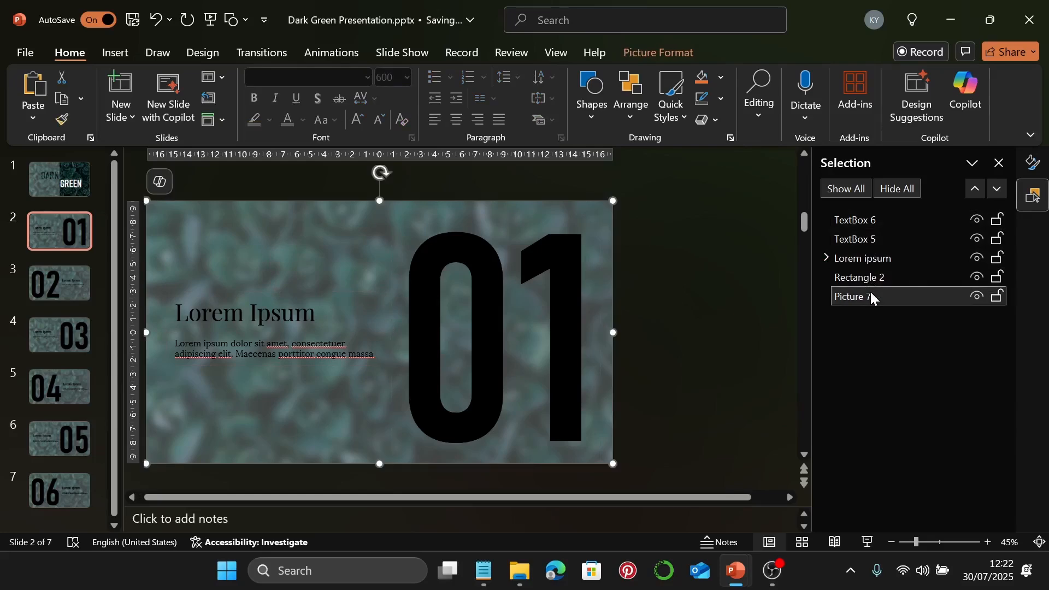
left_click(902, 239, "ctrl")
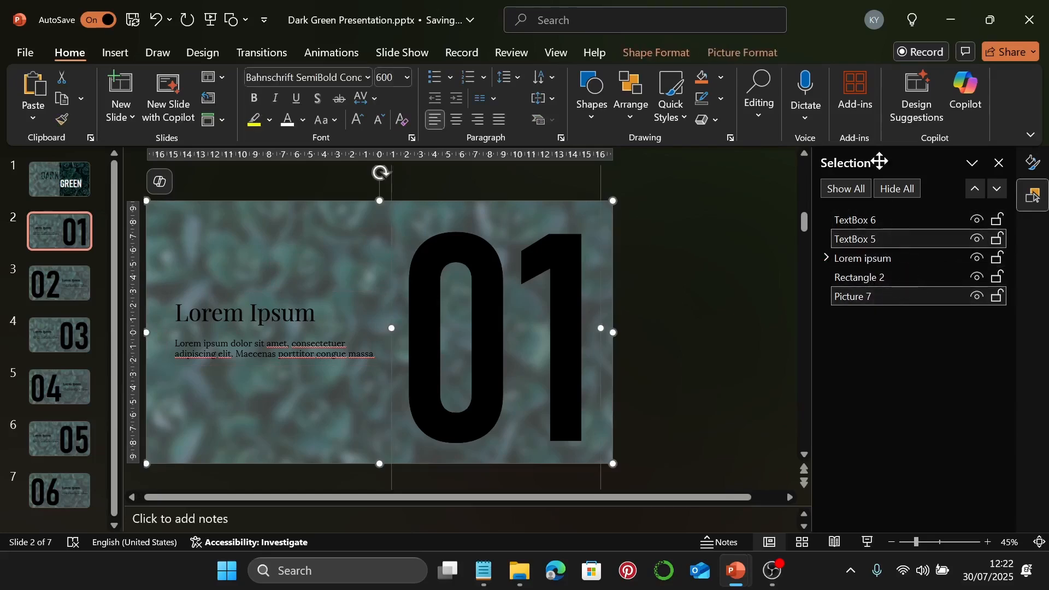
left_click(678, 52)
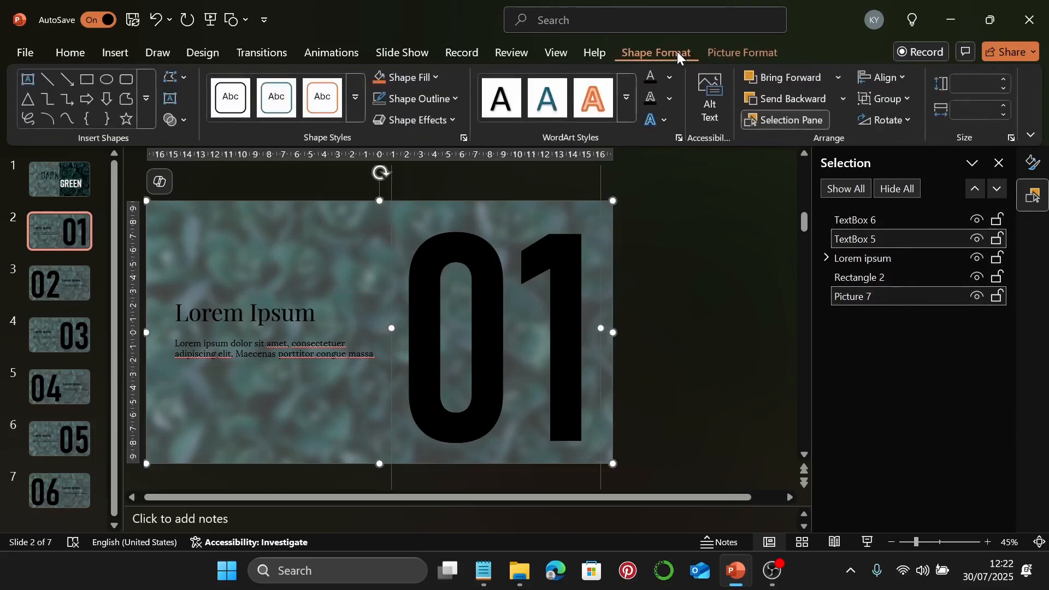
left_click(174, 120)
left_click(215, 233)
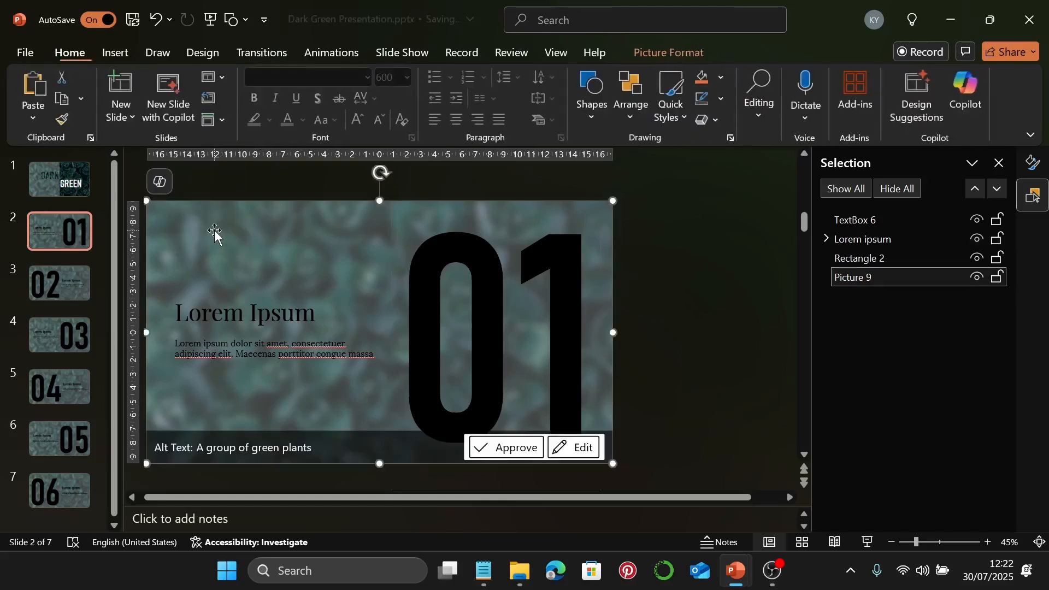
Step: Subtract the remaining 01 text box from Rectangle 2 on slide 2 and preview the slide in full-screen slide show
left_click(897, 258)
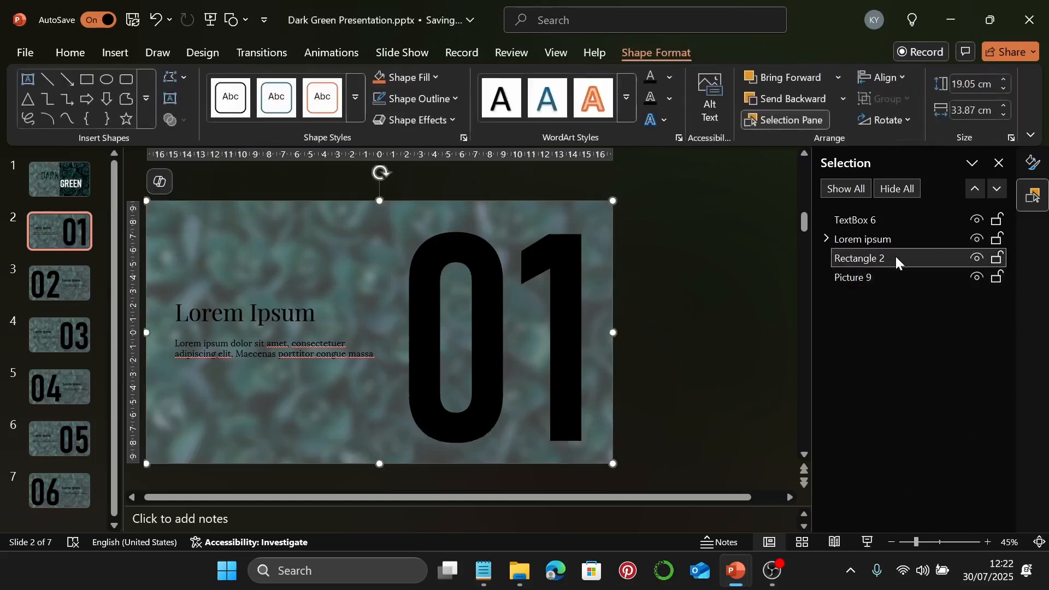
left_click(894, 219, "ctrl")
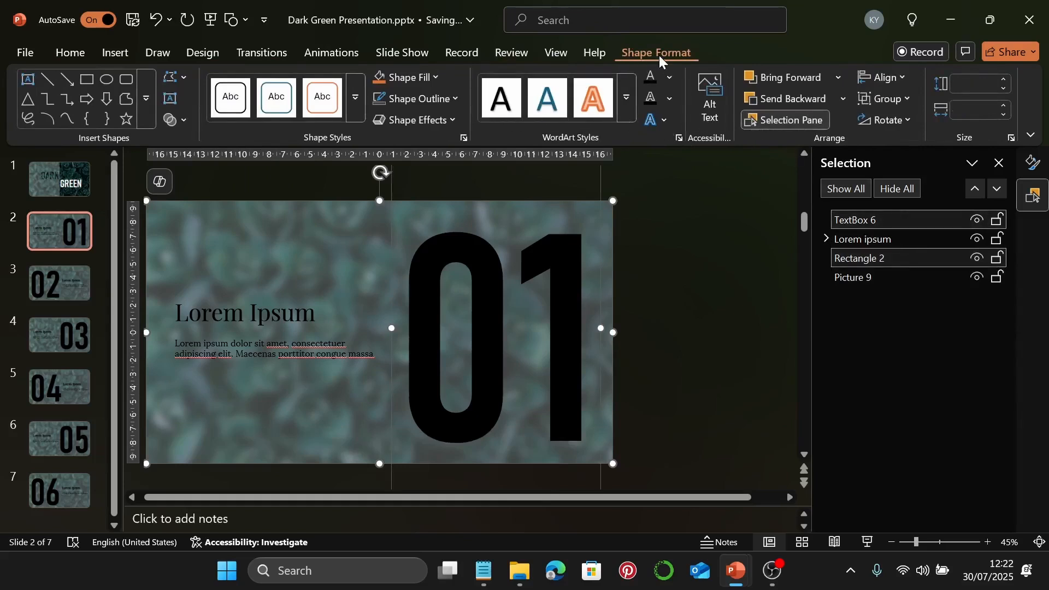
left_click(183, 119)
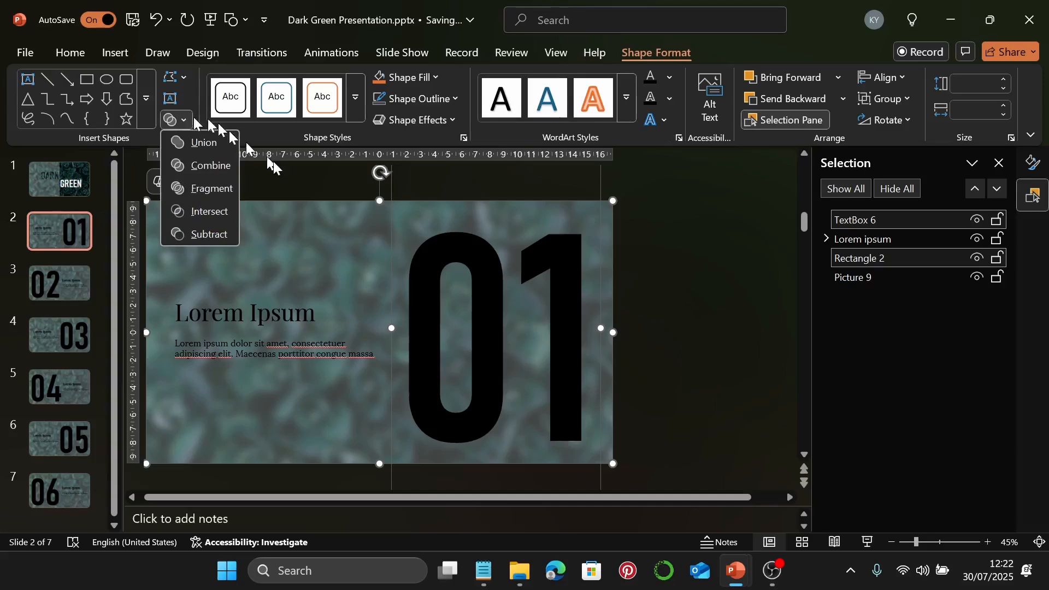
left_click(218, 236)
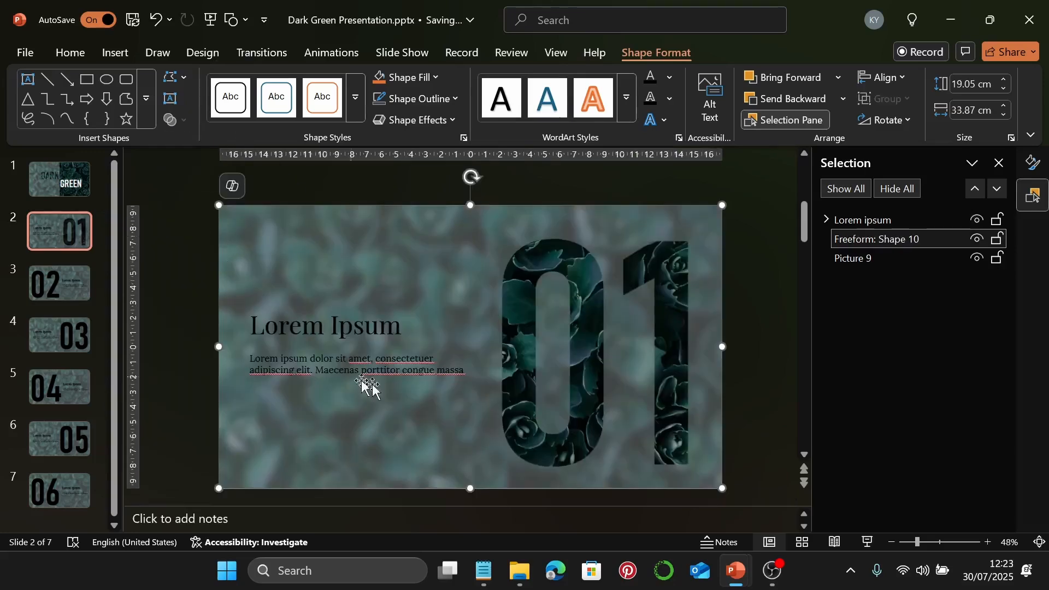
left_click(756, 278)
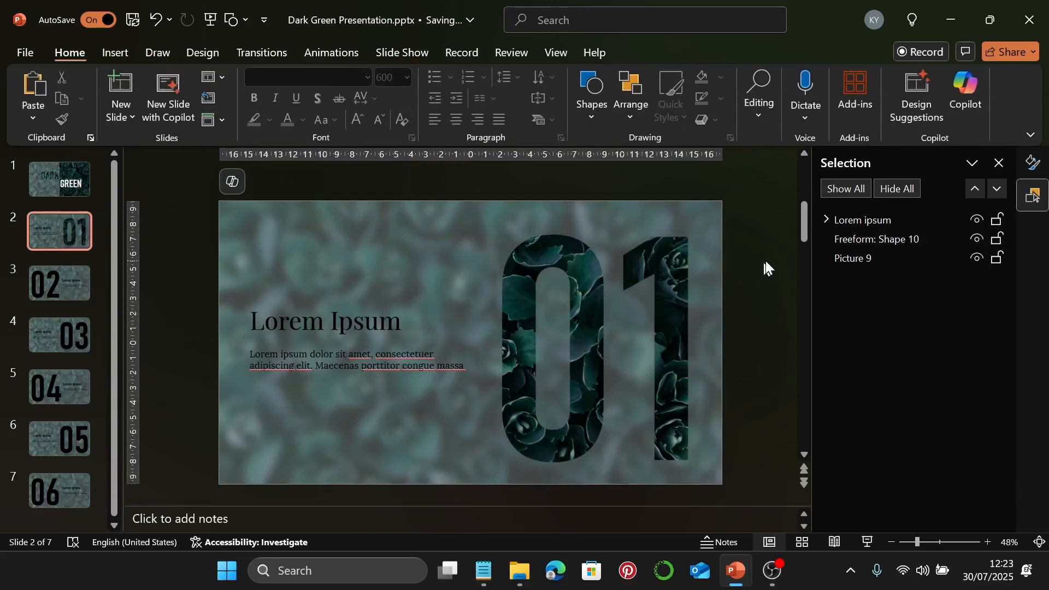
left_click(867, 543)
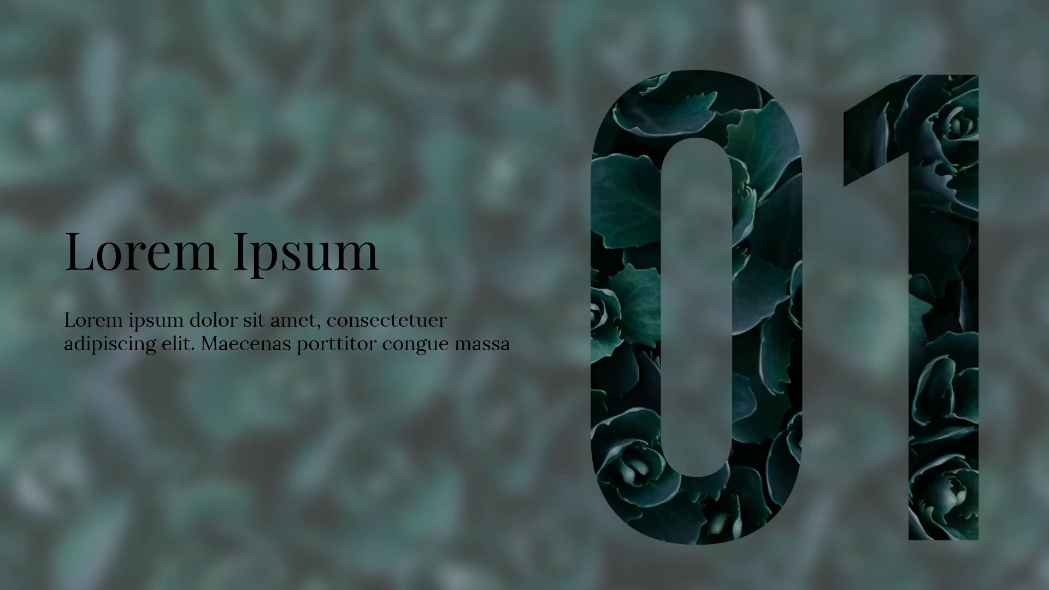
key("Escape")
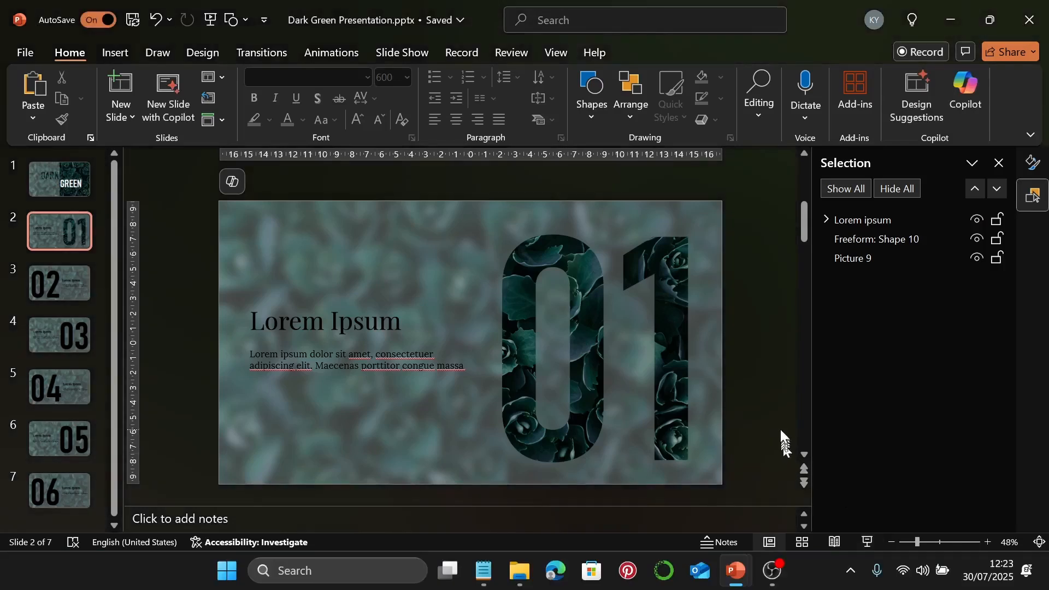
Step: Rename the heading and paragraph group on slide 3 to Lorem ipsum in the object list
left_click(60, 295)
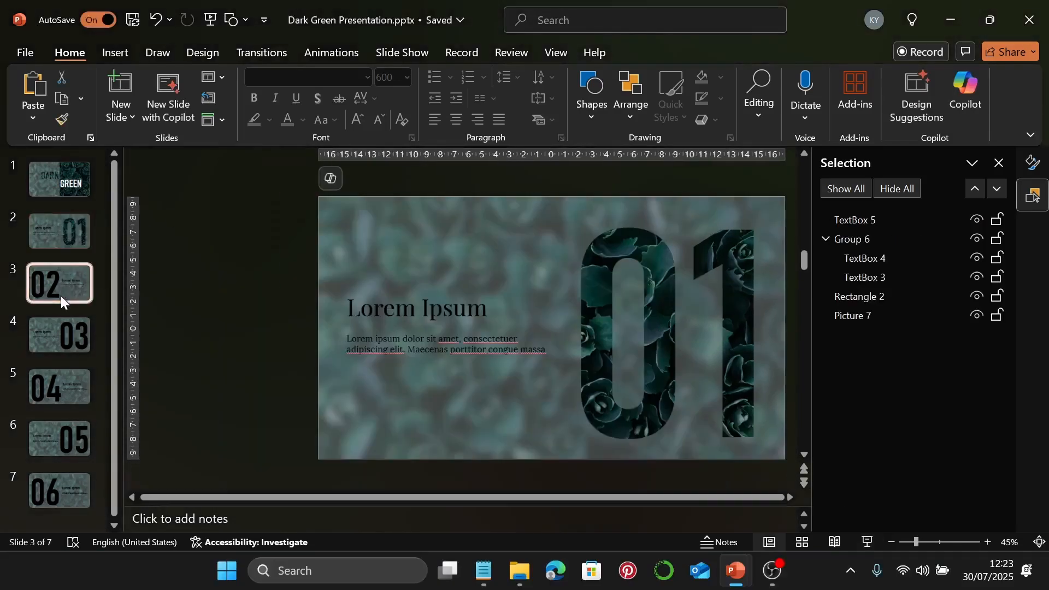
left_click(563, 295)
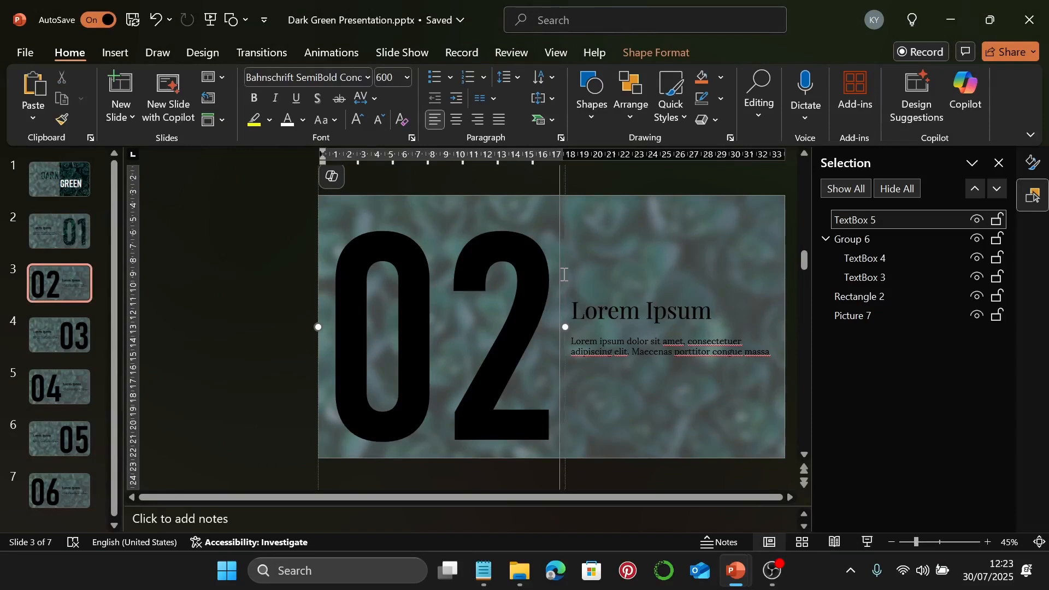
left_click(625, 339)
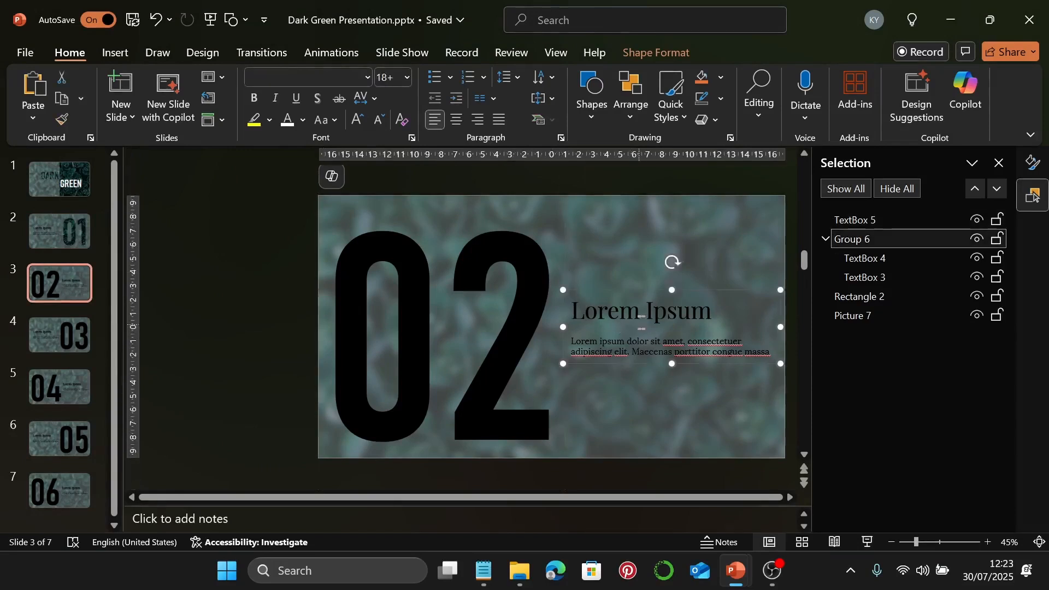
left_click(848, 239)
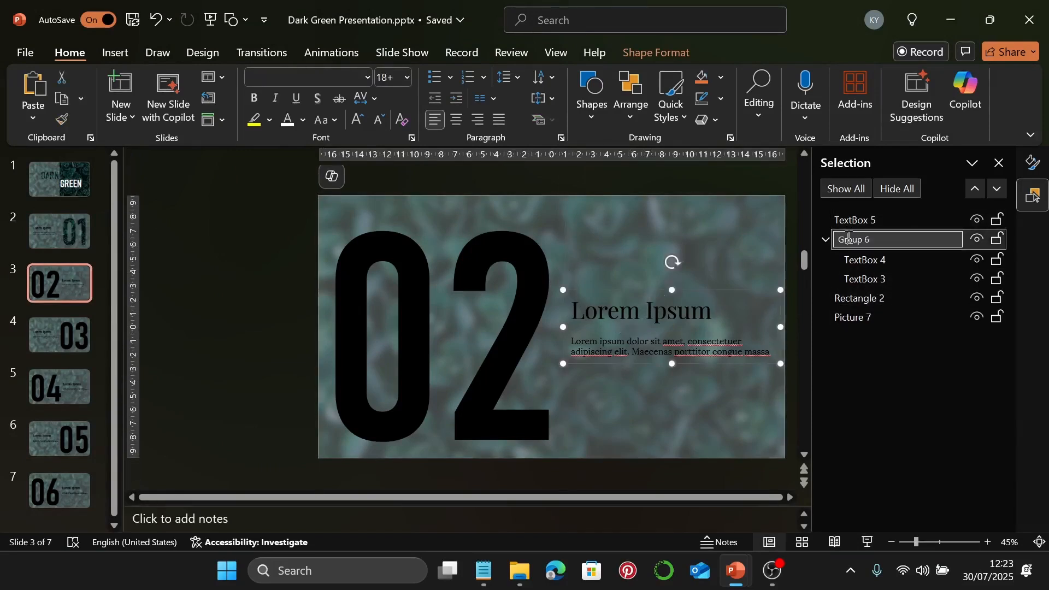
left_click_drag(880, 241, 840, 241)
type("Lorem ipsum")
key("Return")
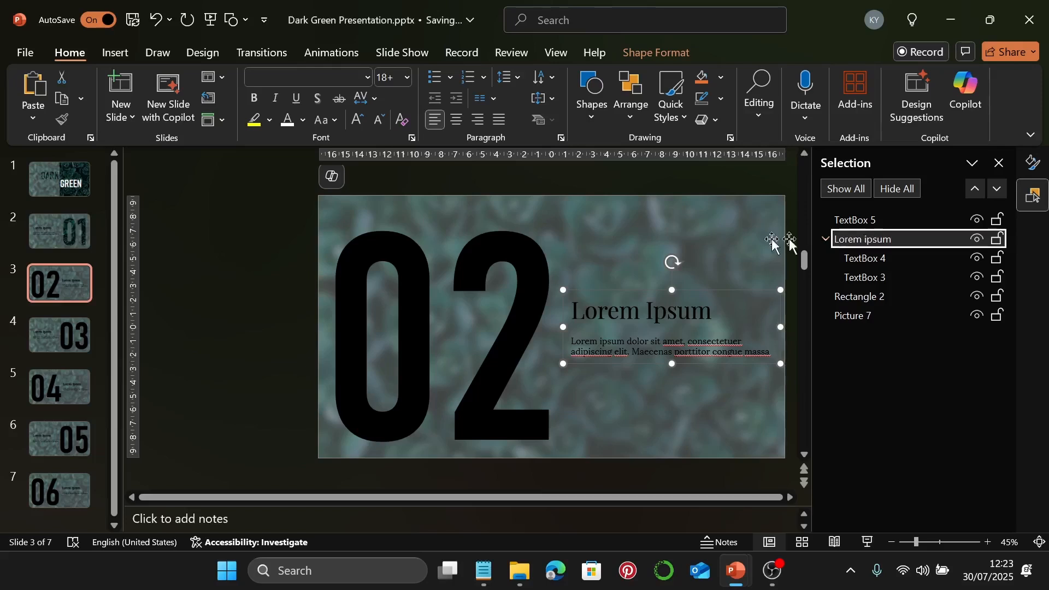
Step: Duplicate the 02 text box on slide 3 and align the copy exactly over the original
left_click(280, 322)
left_click(417, 300)
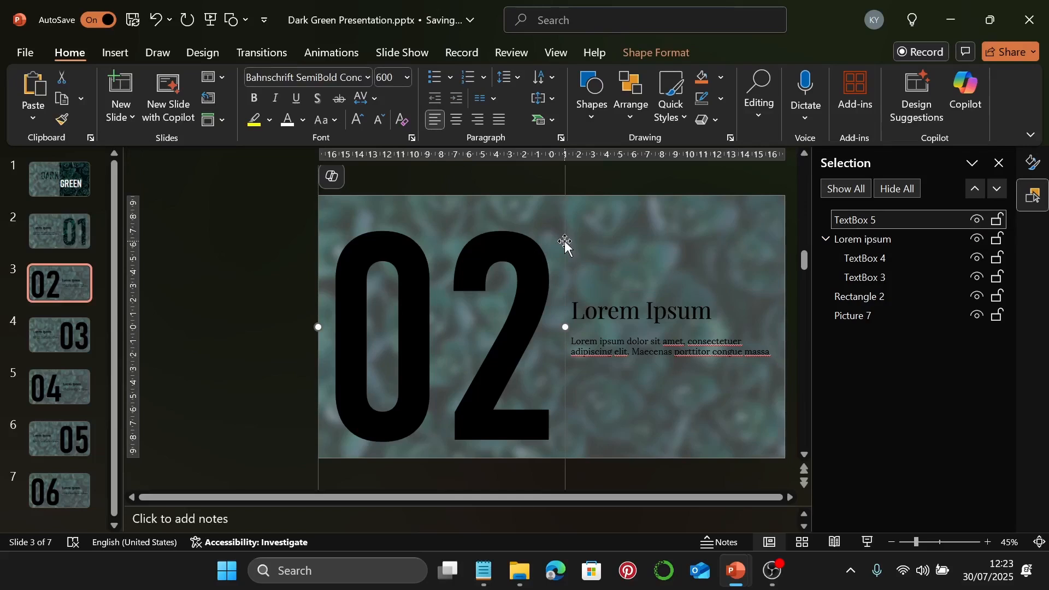
key("ctrl+d")
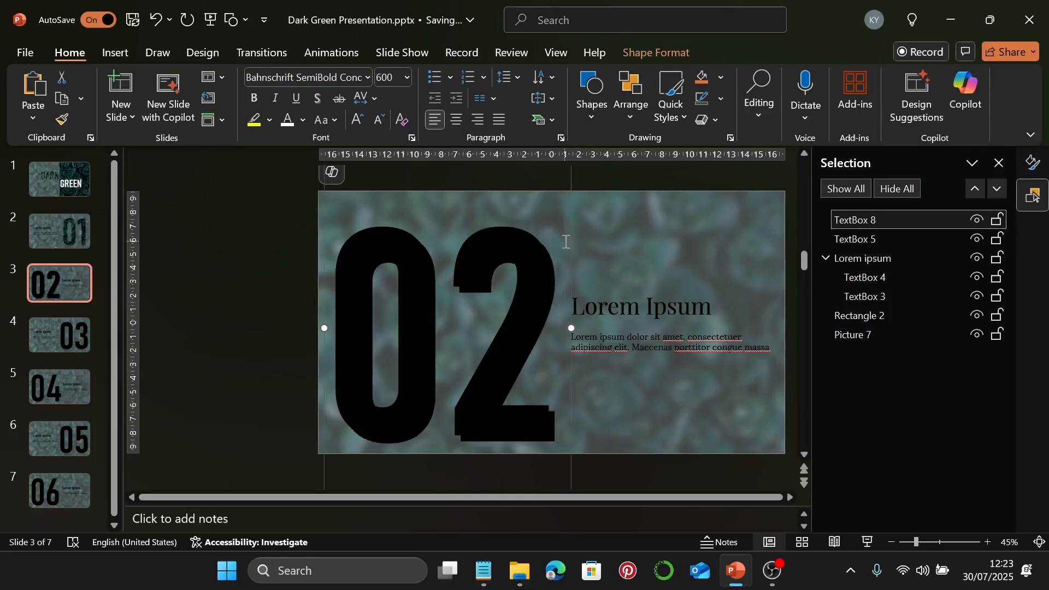
left_click_drag(572, 249, 566, 242)
scroll(481, 253, "up", 8, "ctrl")
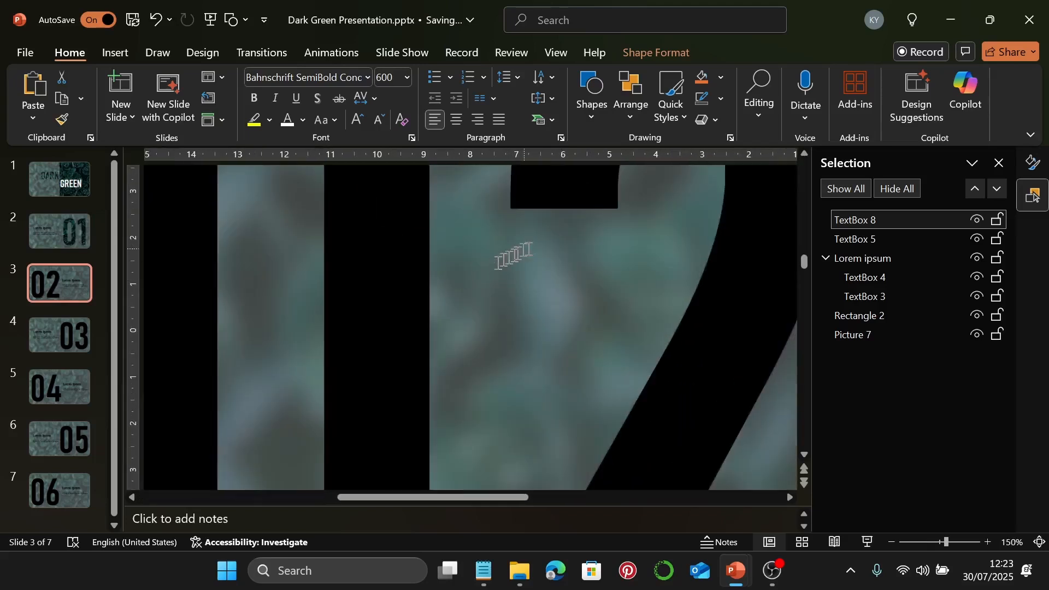
scroll(538, 247, "up", 2)
scroll(579, 262, "up", 2)
scroll(574, 310, "down", 5, "ctrl")
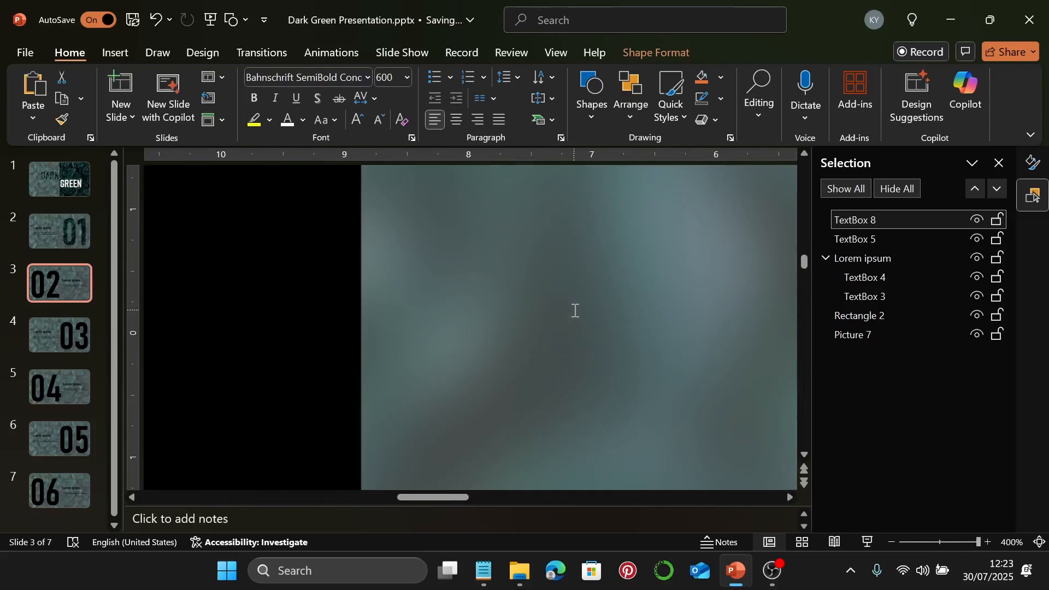
scroll(716, 328, "down", 5)
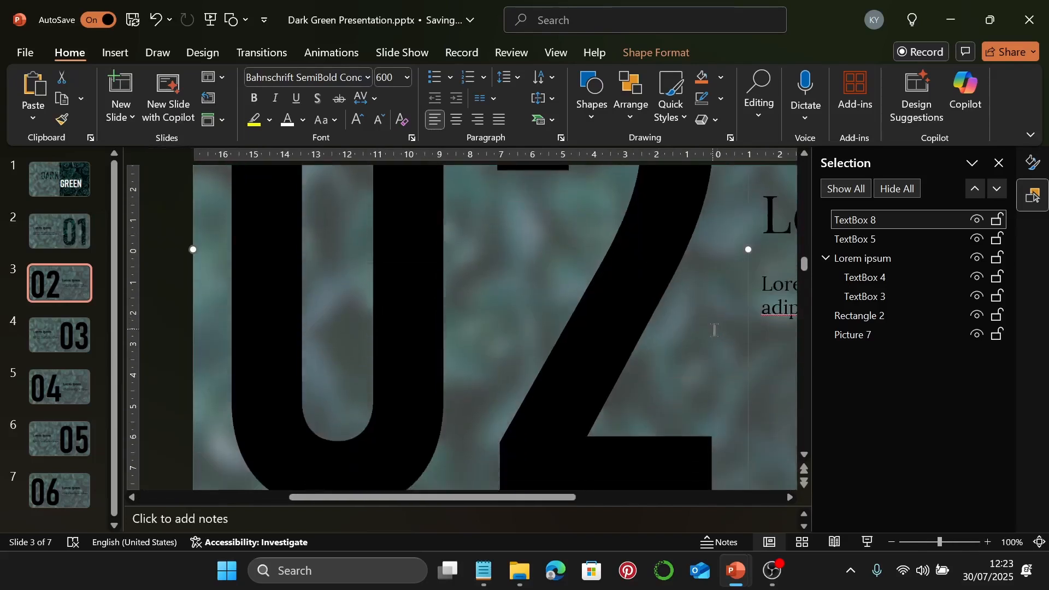
scroll(714, 330, "down", 2)
scroll(699, 395, "down", 4, "ctrl")
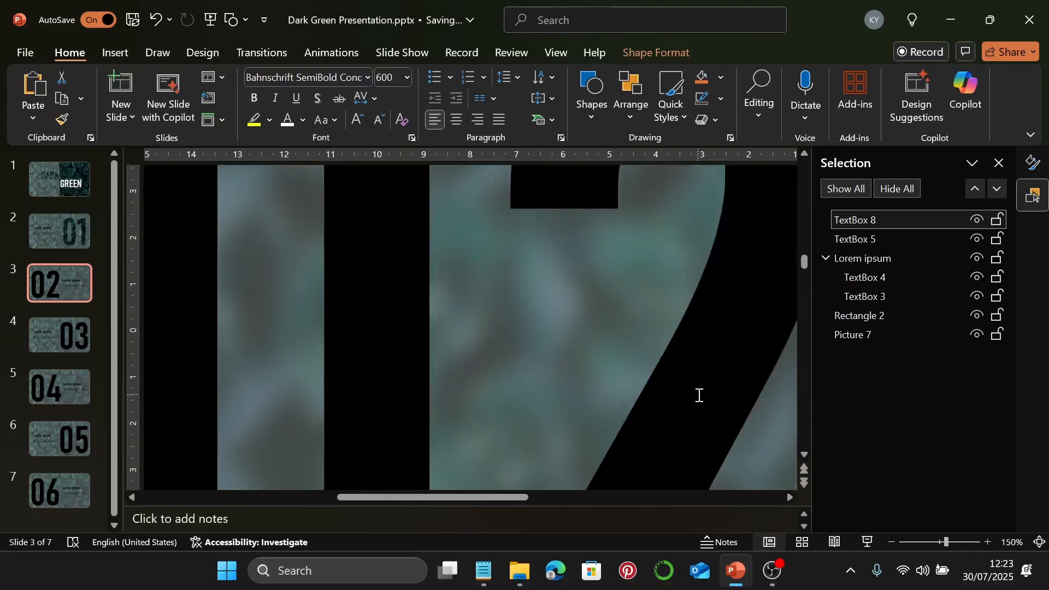
scroll(699, 395, "down", 2, "ctrl")
left_click(301, 325)
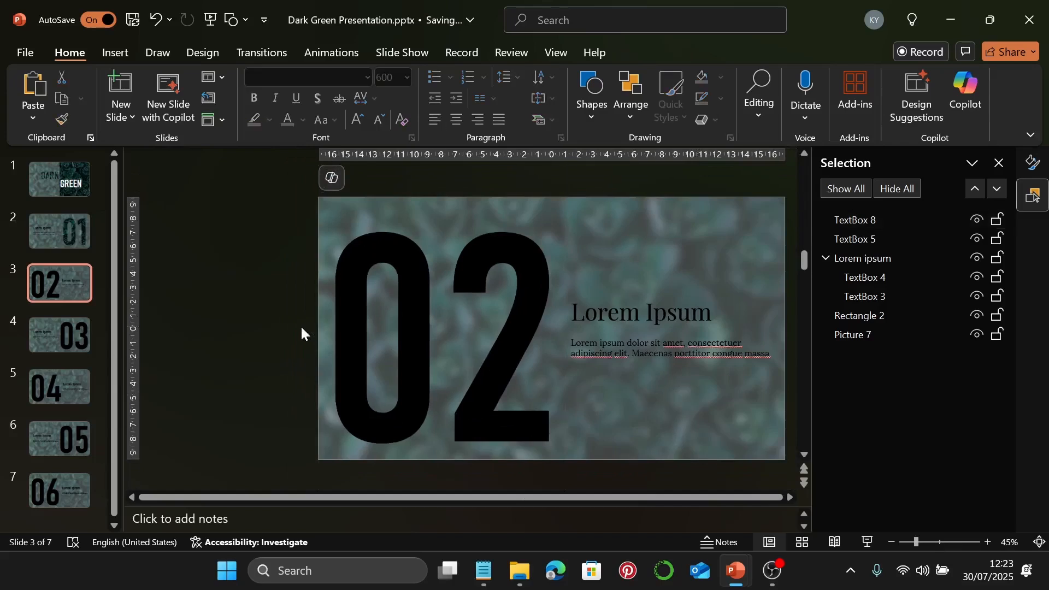
Step: Subtract the lower 02 text box, TextBox 5, from the blurred background picture on slide 3
left_click(827, 258)
left_click(863, 296)
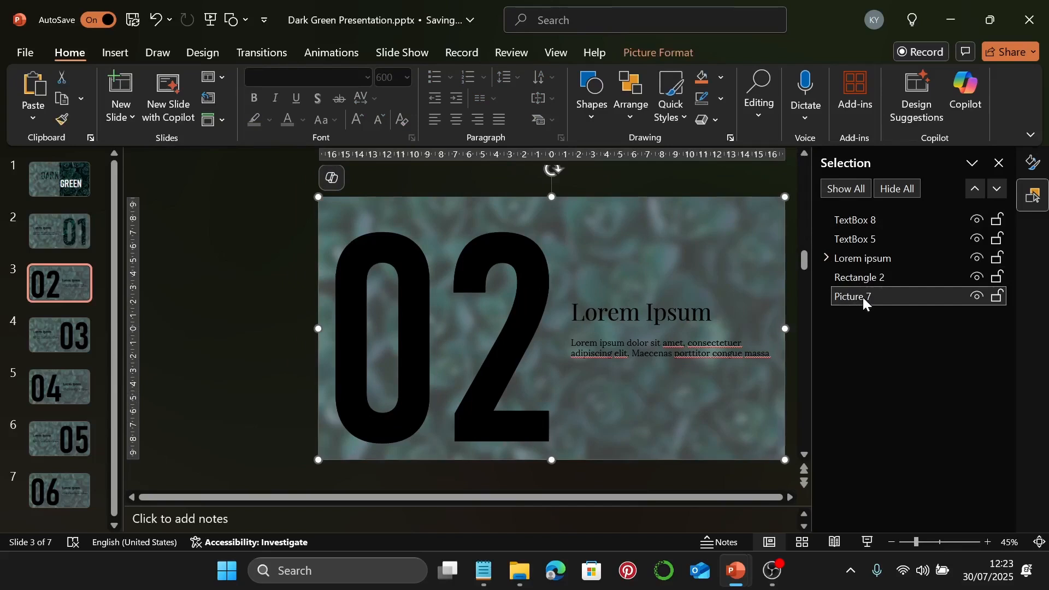
left_click(876, 241, "ctrl")
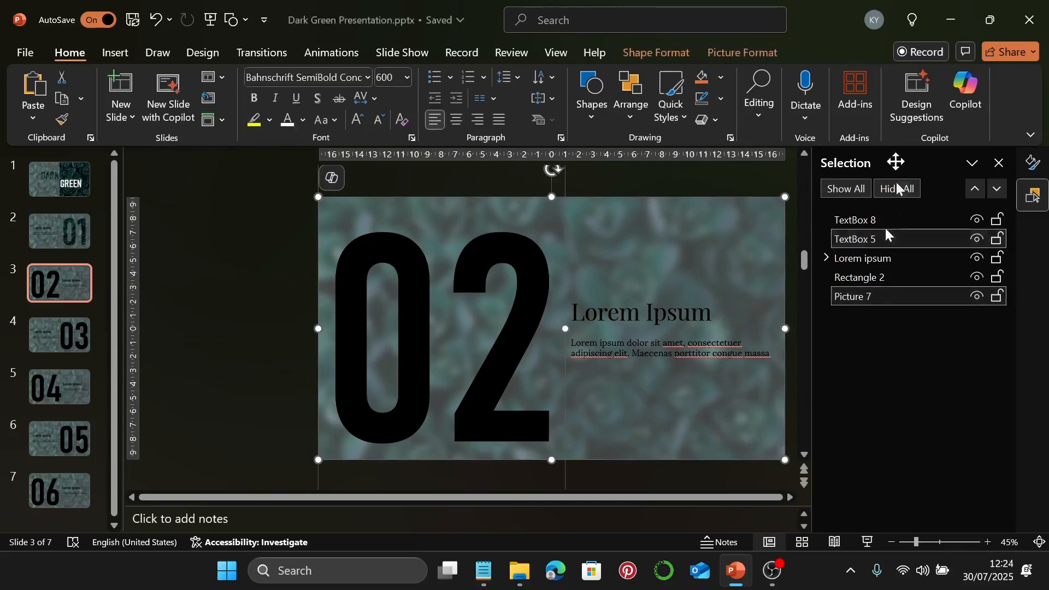
left_click(650, 55)
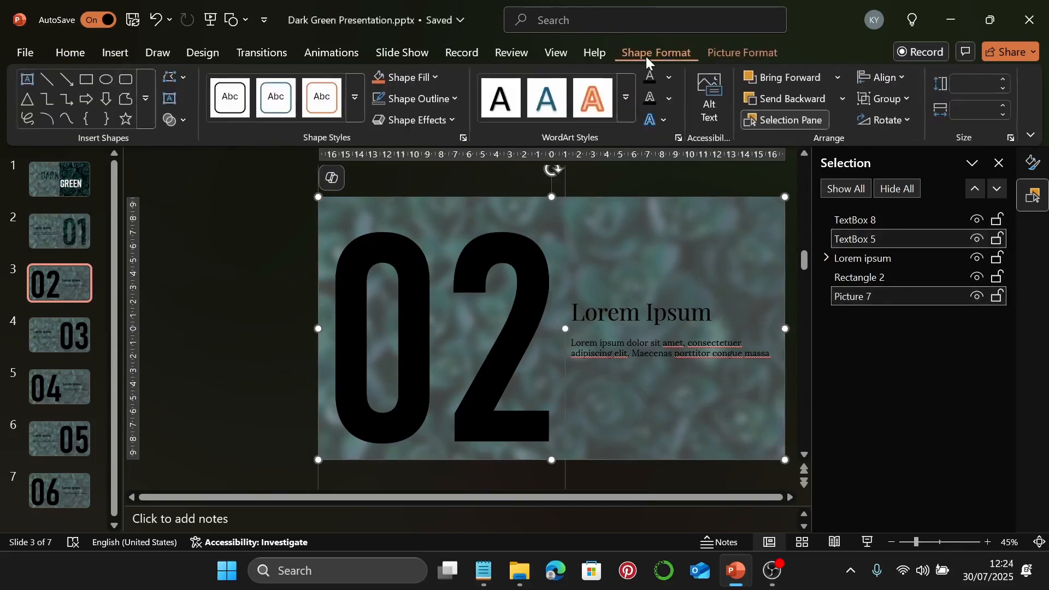
left_click(178, 122)
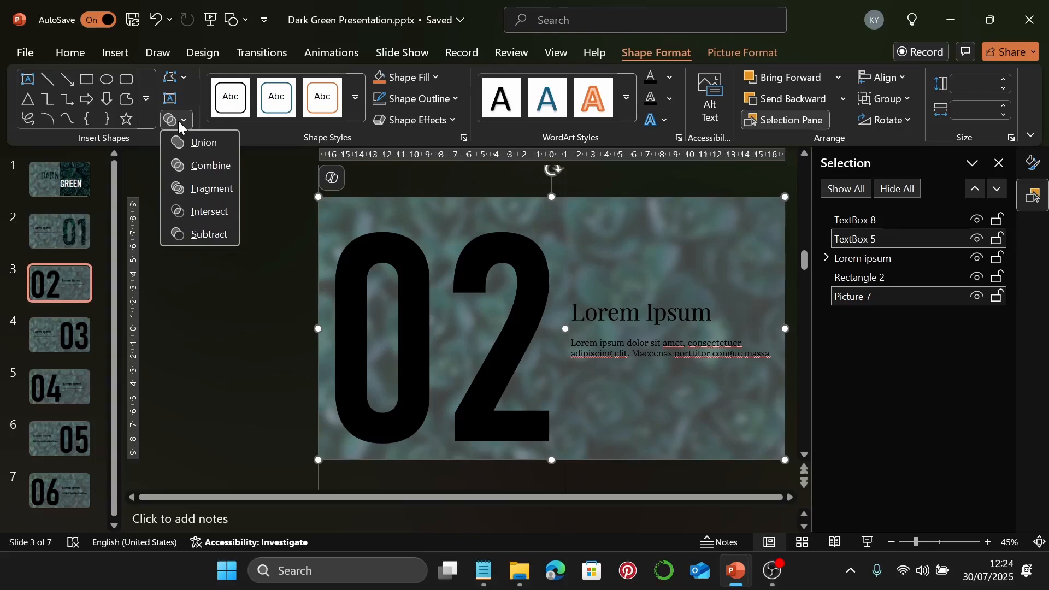
left_click(219, 235)
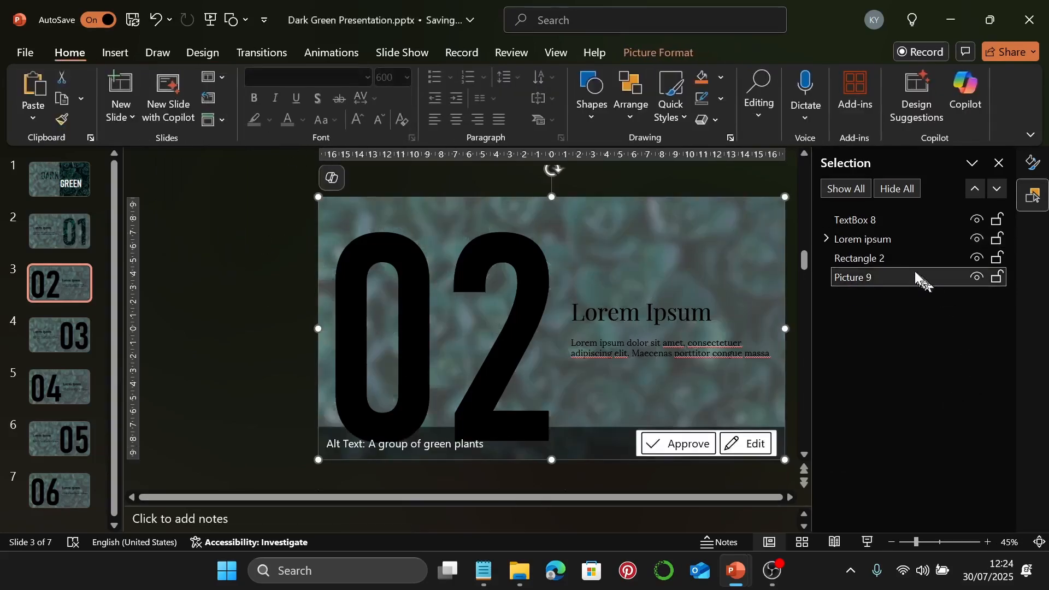
Step: Subtract the remaining 02 text box from Rectangle 2 on slide 3
left_click(903, 256)
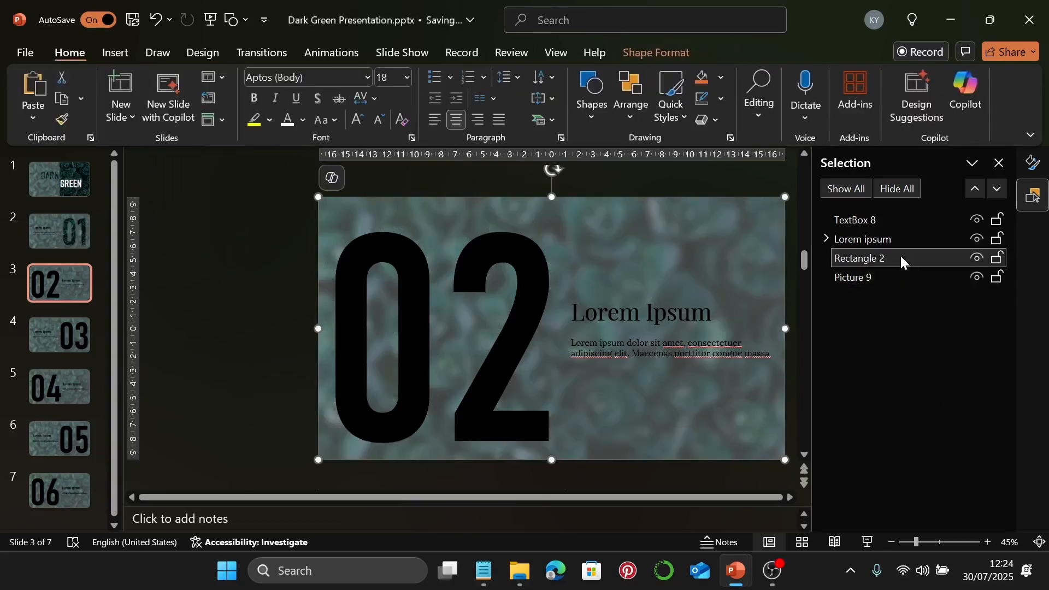
left_click(919, 222, "ctrl")
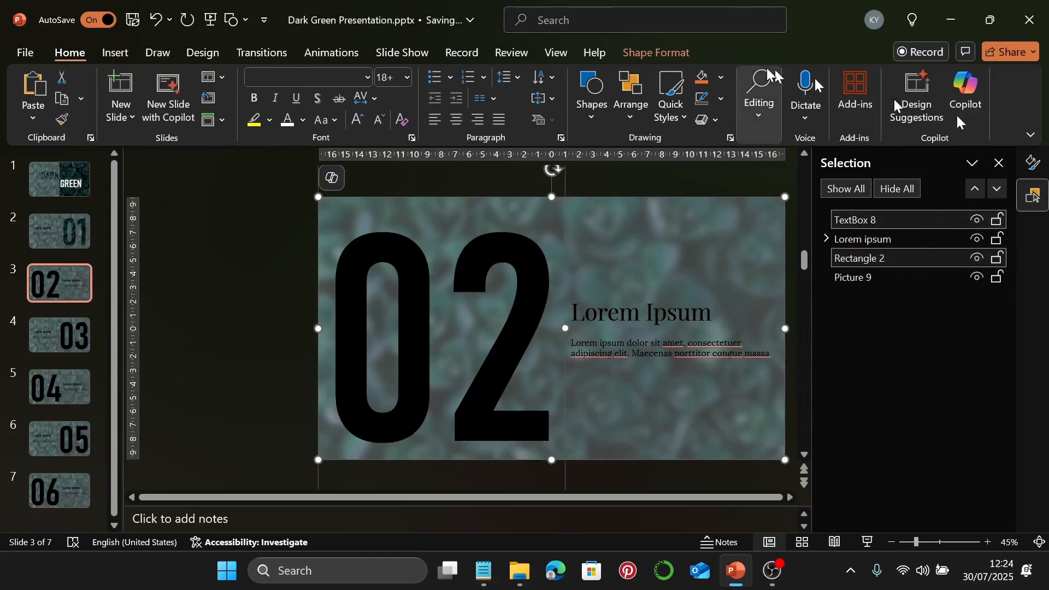
left_click(668, 52)
left_click(173, 120)
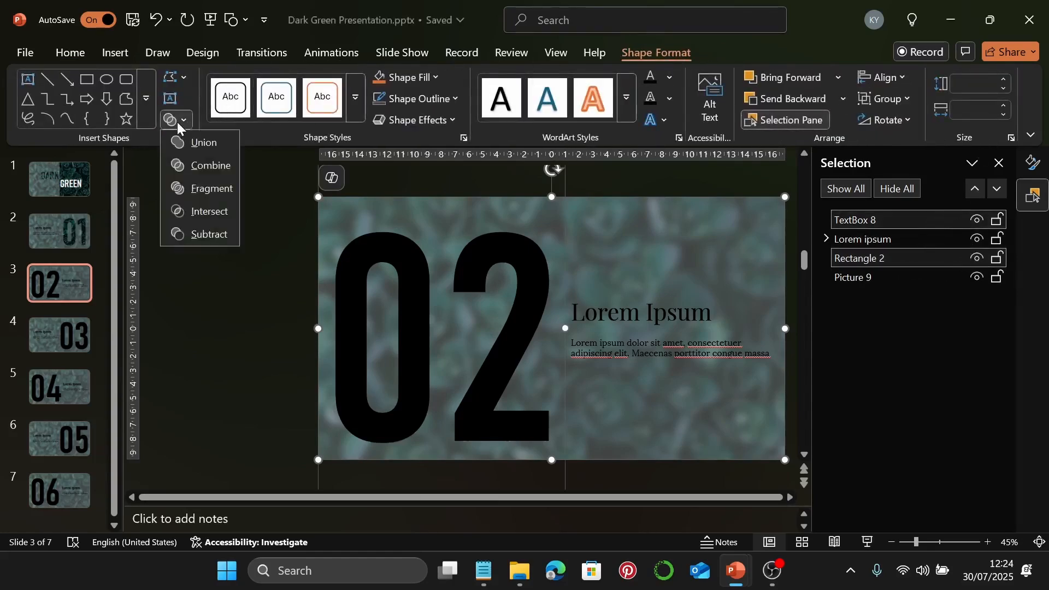
left_click(211, 232)
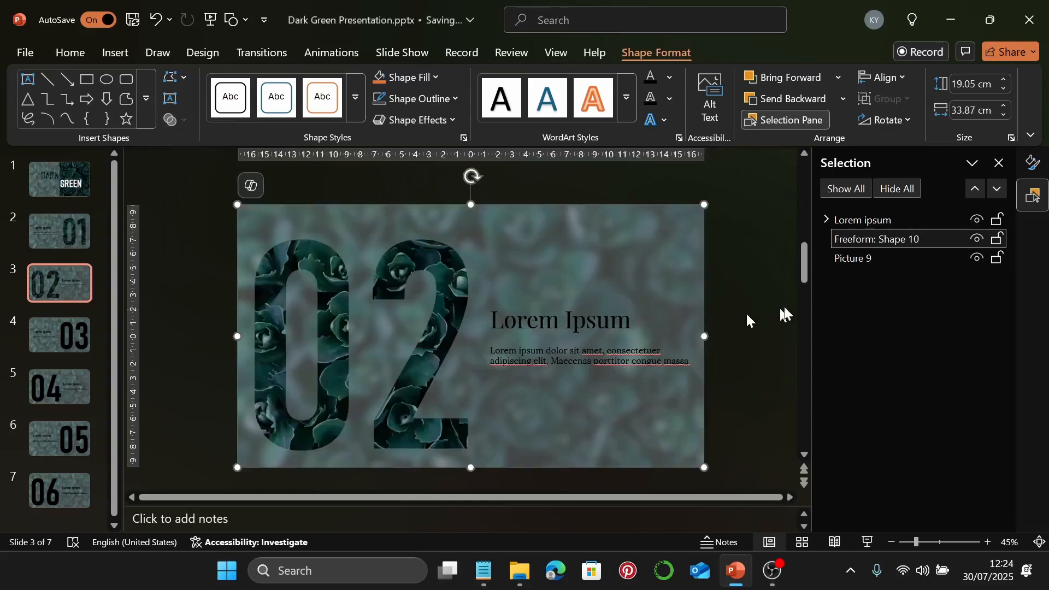
left_click(790, 305)
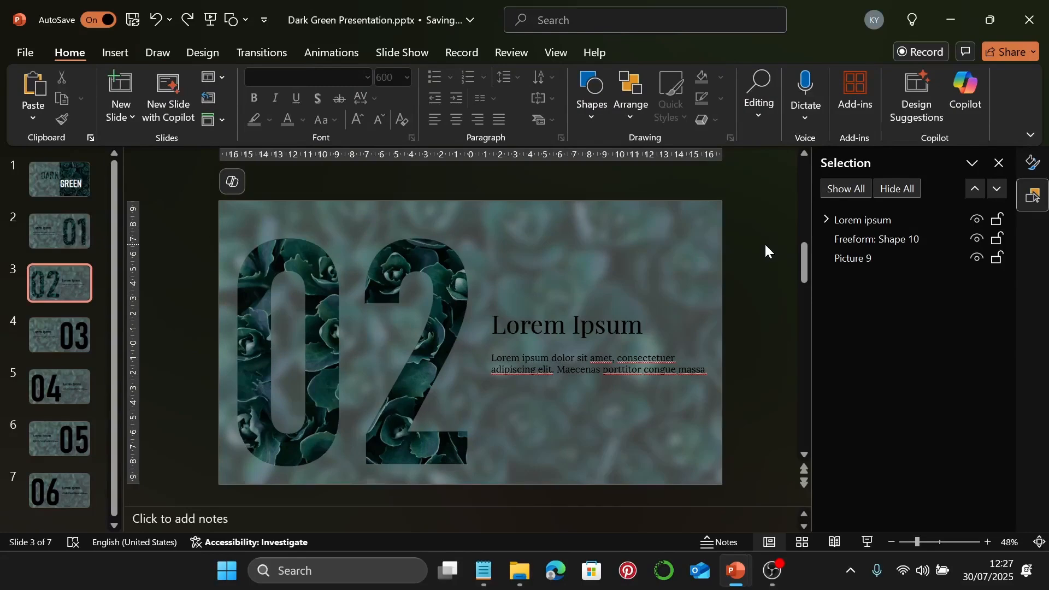
Step: Group the Lorem Ipsum heading and its paragraph text box on slide 4
left_click(76, 334)
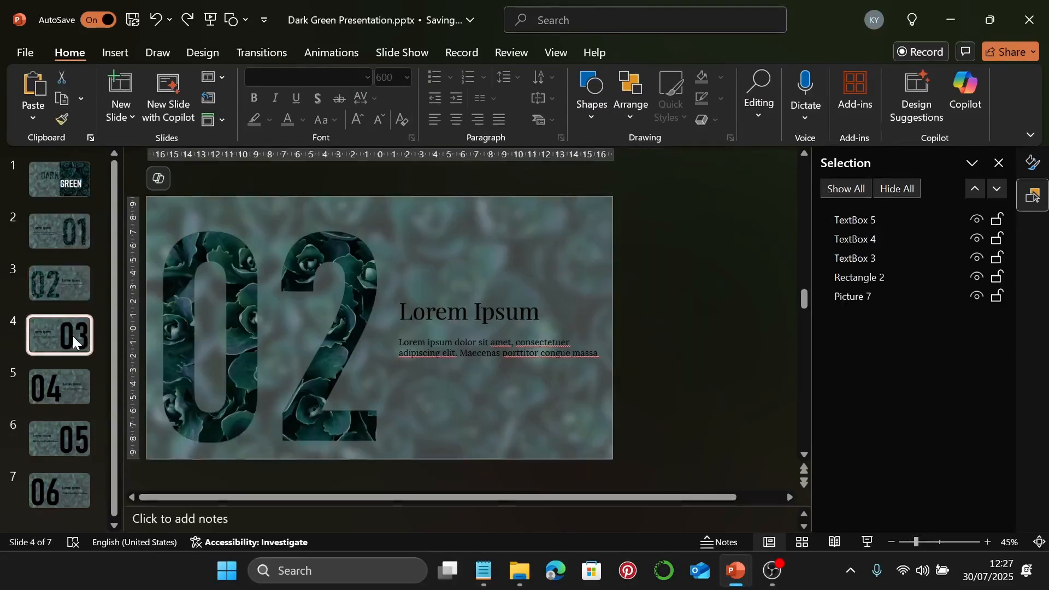
left_click(544, 294)
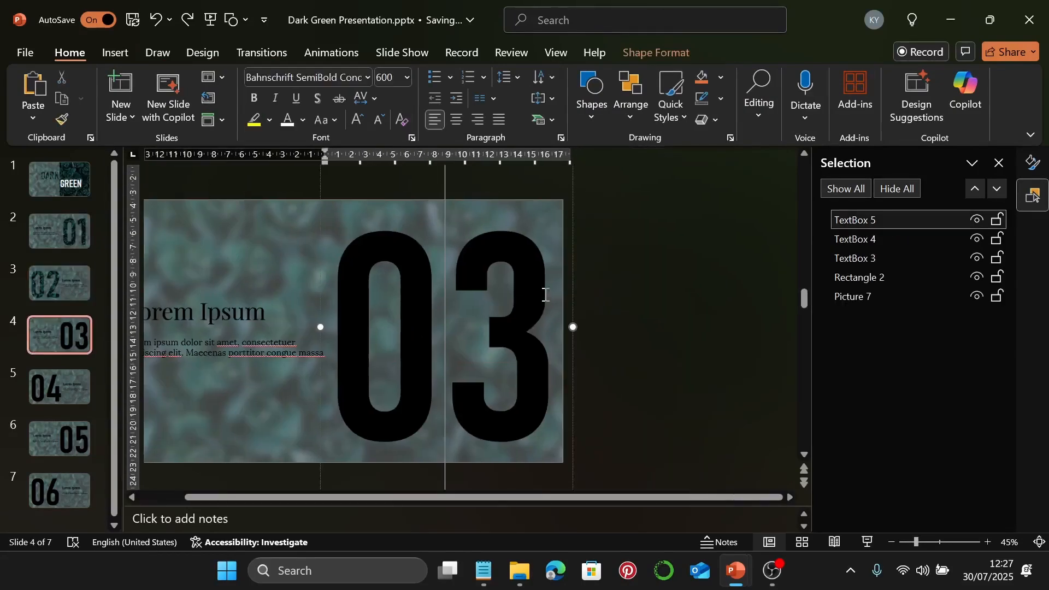
left_click(574, 285)
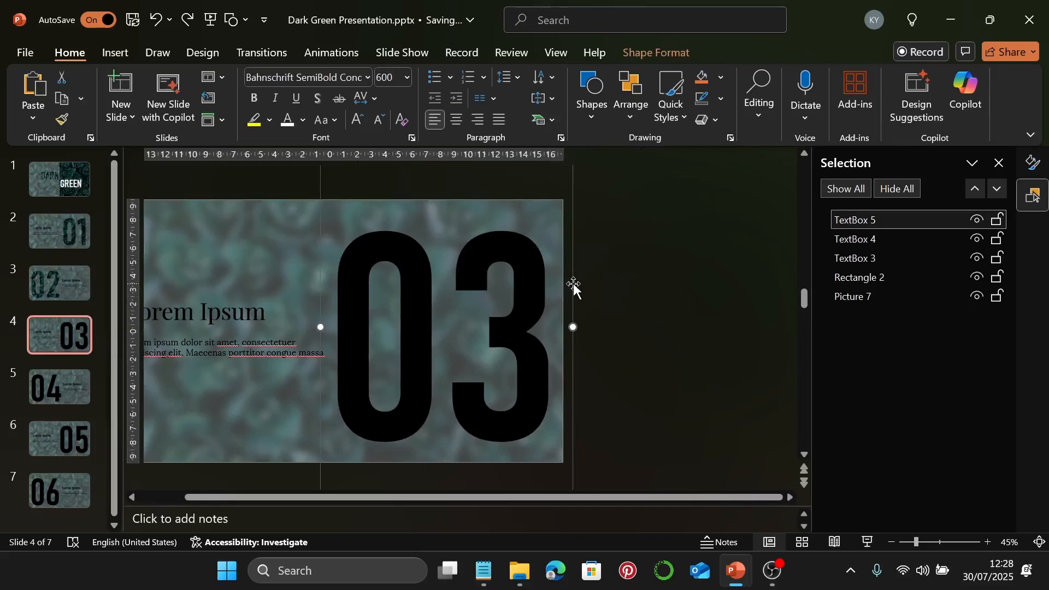
left_click(243, 296)
left_click(260, 360, "shift")
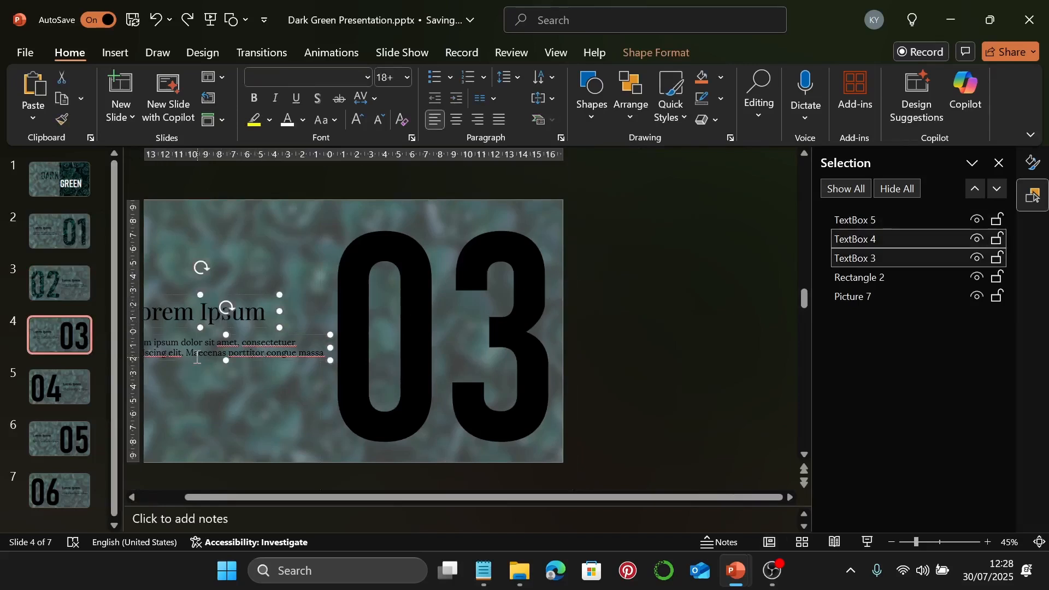
key("ctrl+g")
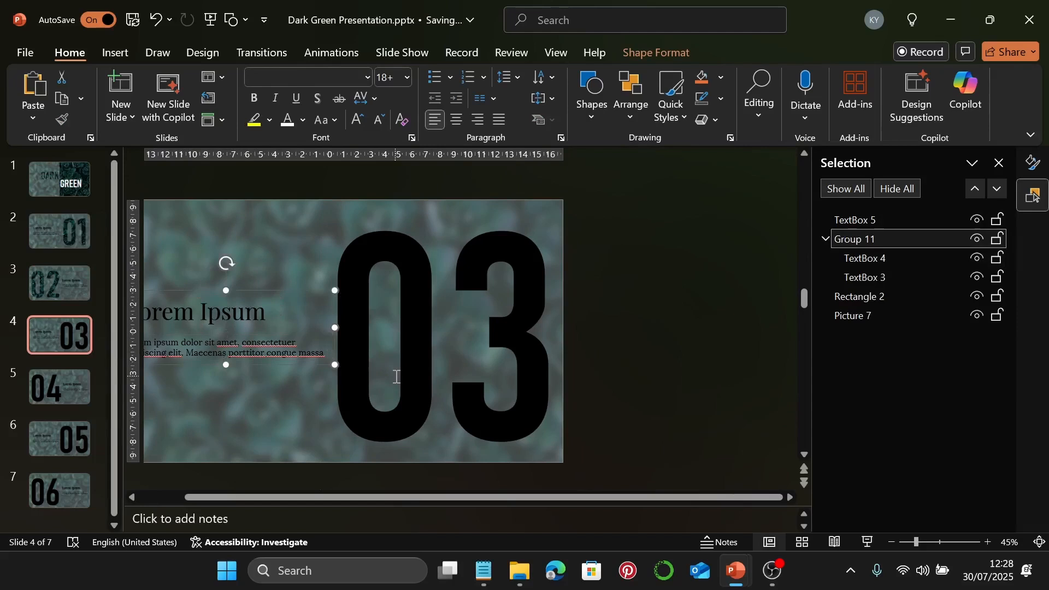
Step: Rename the heading and paragraph group on slide 4 to Lorem ipsum in the object list
double_click(840, 241)
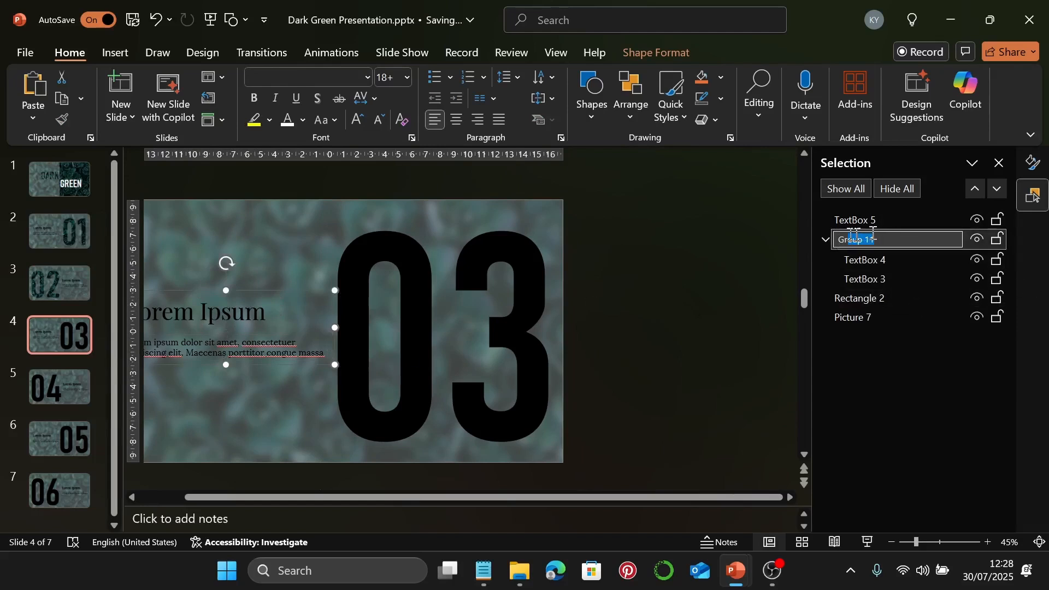
left_click_drag(873, 232, 822, 244)
type("Lorem ipsum")
key("Return")
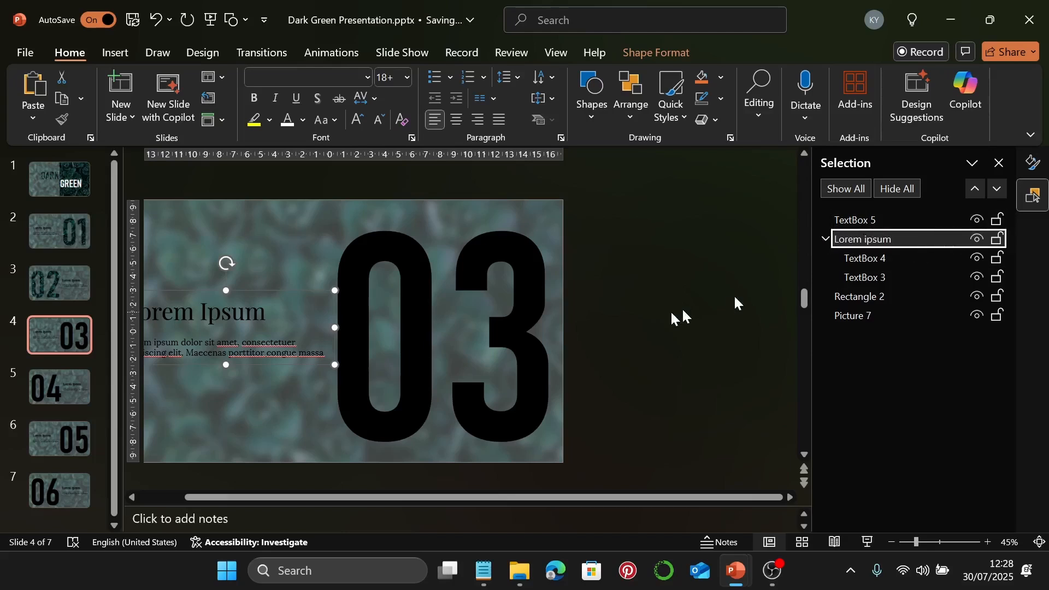
Step: Duplicate the 03 text box on slide 4 and move the copy over the original
left_click(544, 304)
left_click(573, 239)
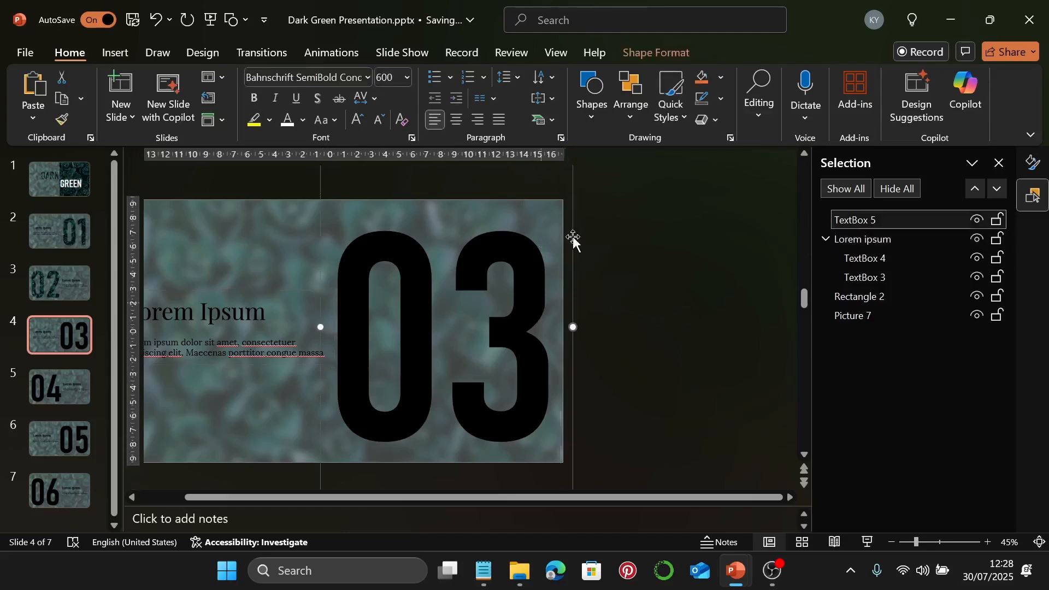
left_click_drag(573, 237, 574, 237)
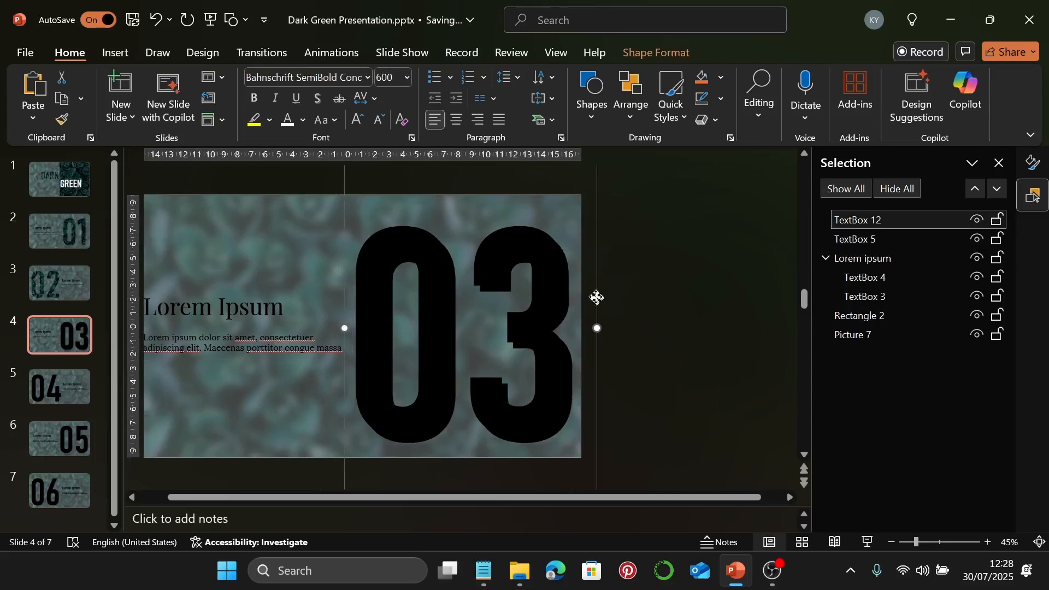
left_click_drag(596, 297, 596, 293)
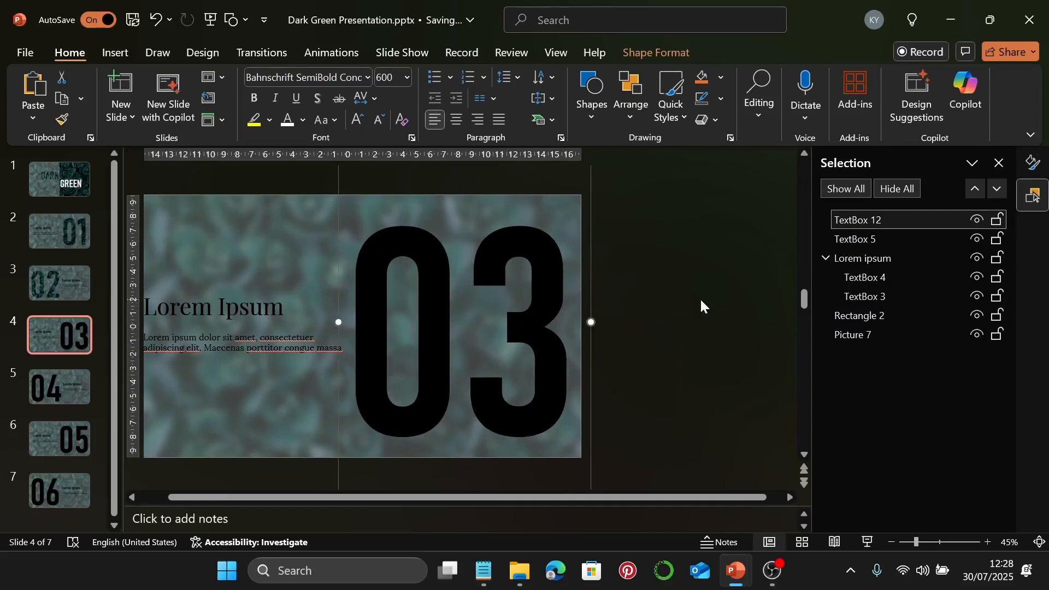
Step: Align the two 03 text boxes on slide 4 with each other by center and middle
scroll(701, 301, "down", 2, "ctrl")
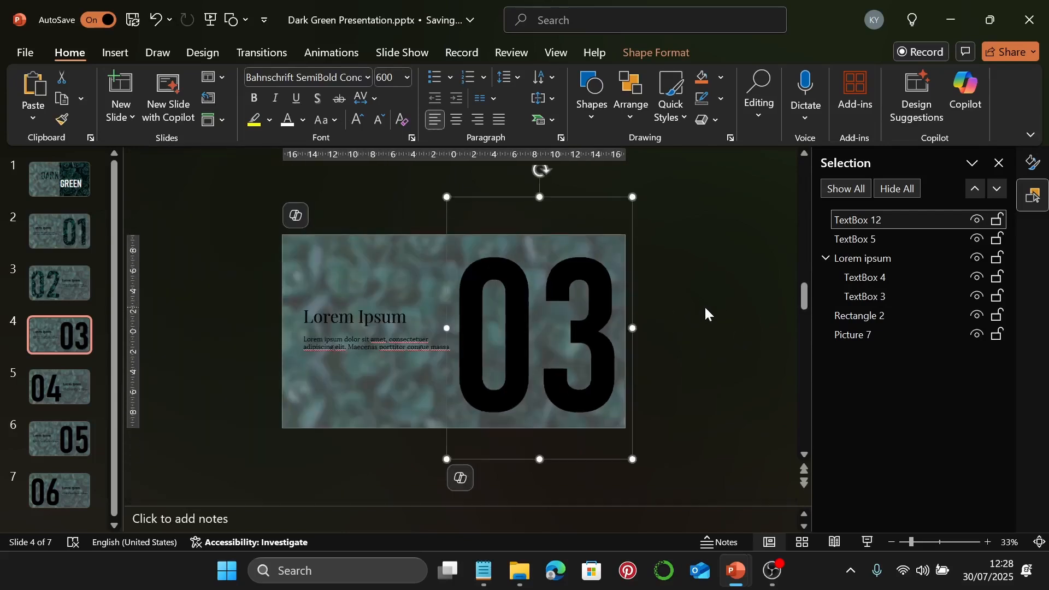
left_click_drag(425, 177, 733, 484)
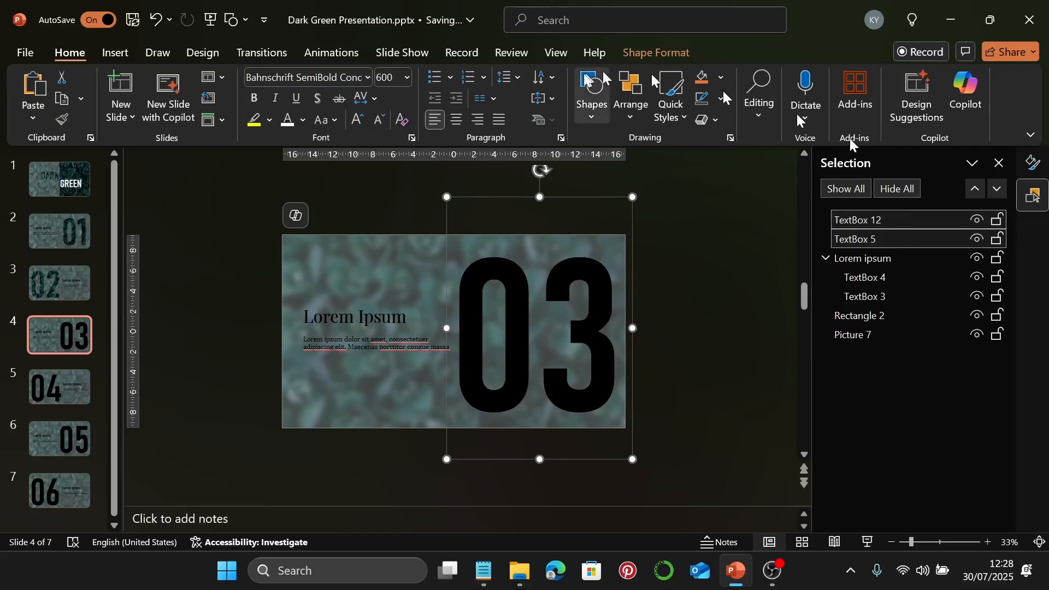
left_click(635, 101)
mouse_move(710, 389)
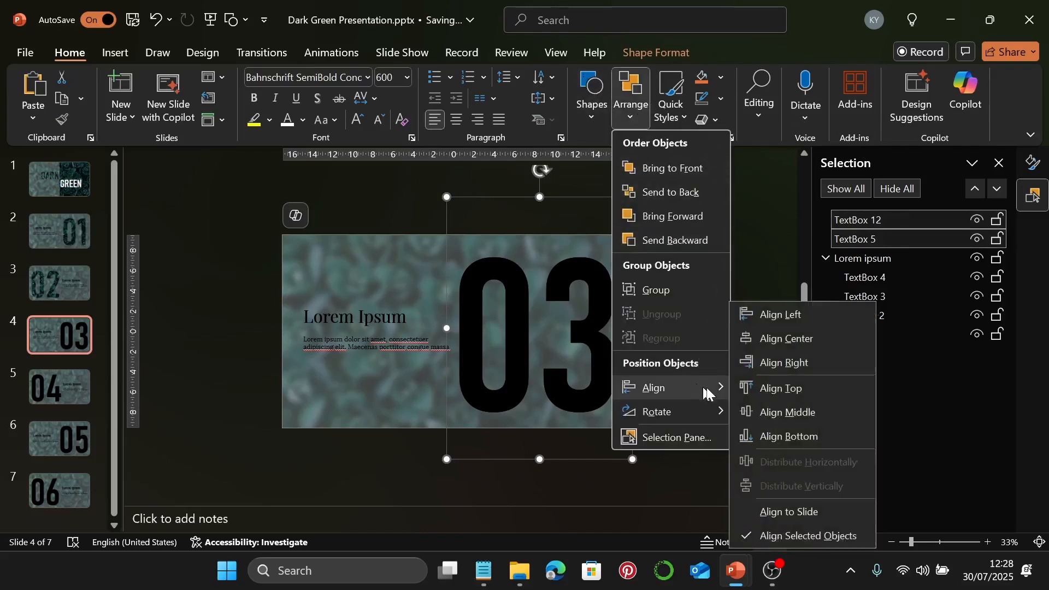
left_click(802, 339)
left_click(631, 95)
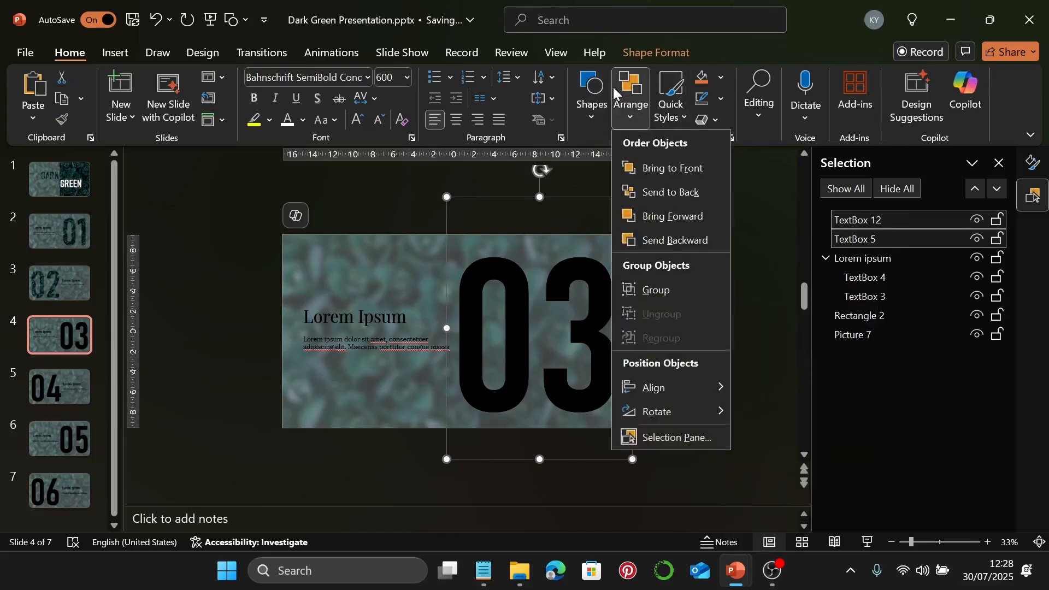
mouse_move(691, 387)
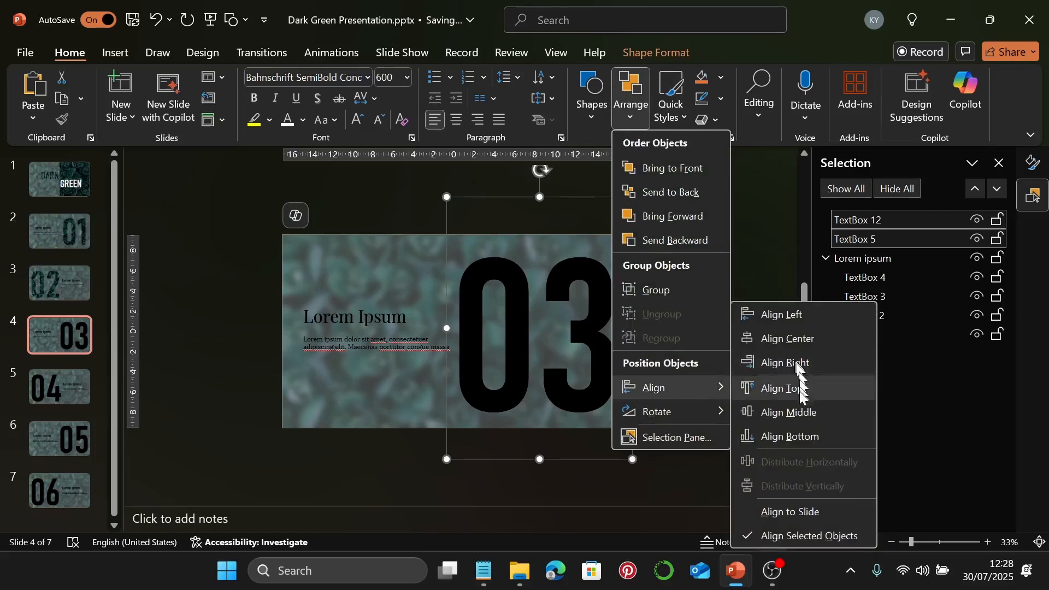
left_click(796, 411)
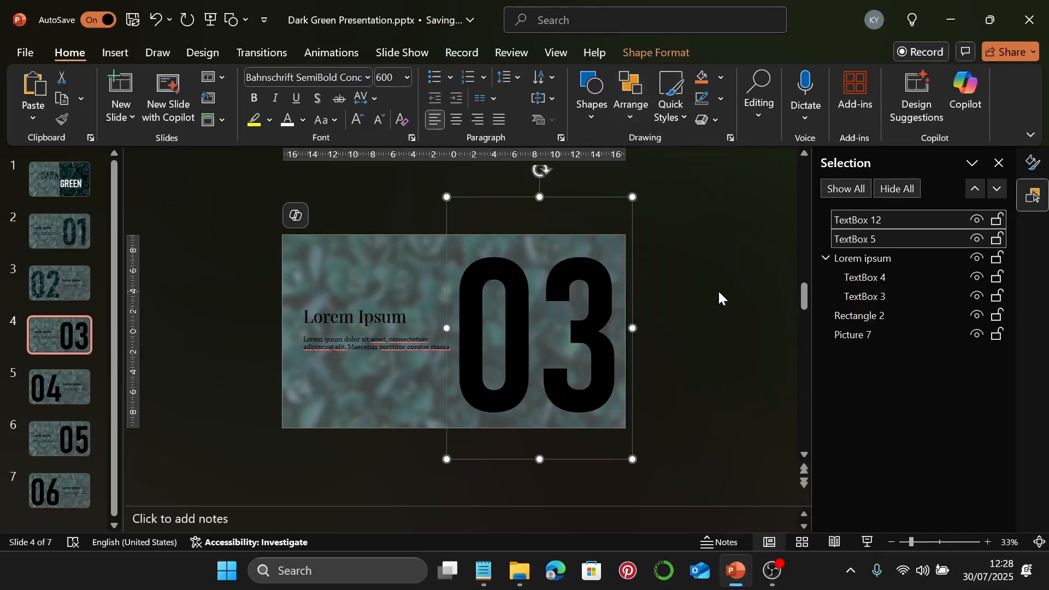
Step: Subtract the lower 03 text box, TextBox 5, from the blurred background picture on slide 4
left_click(827, 258)
left_click(864, 300)
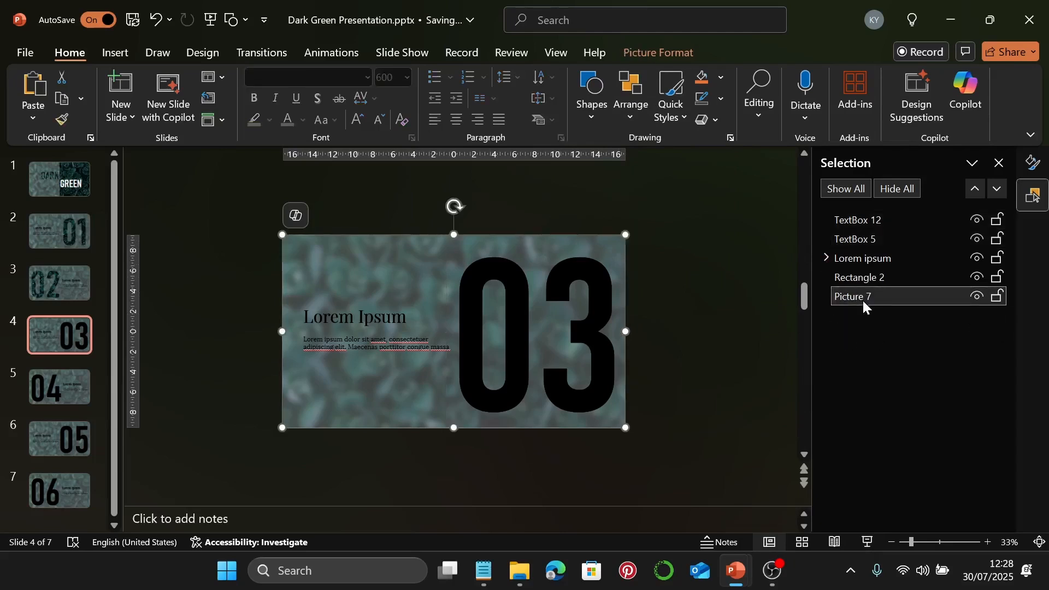
left_click(900, 238, "ctrl")
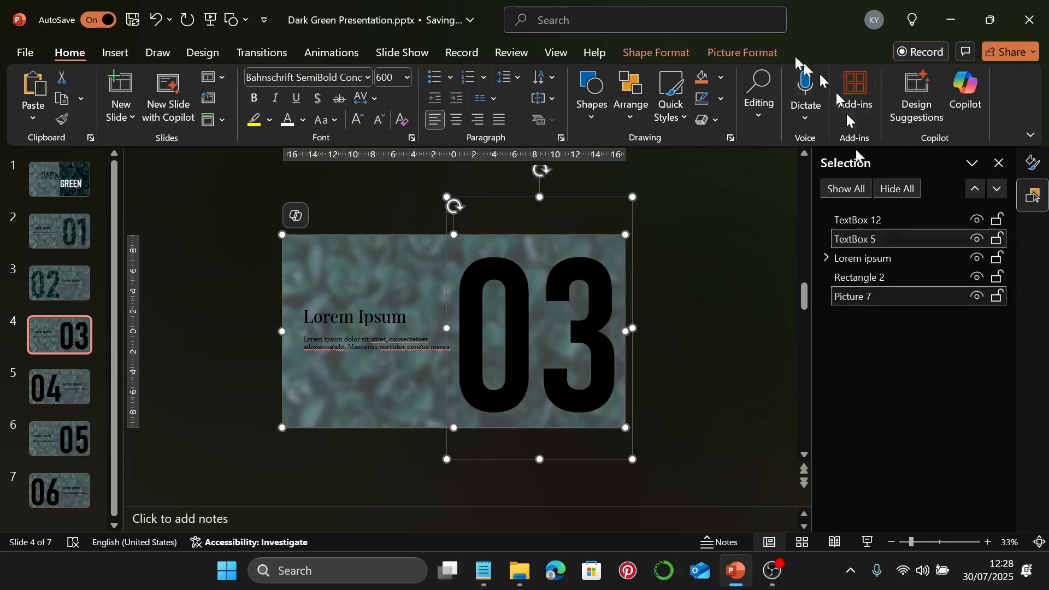
left_click(661, 50)
left_click(172, 122)
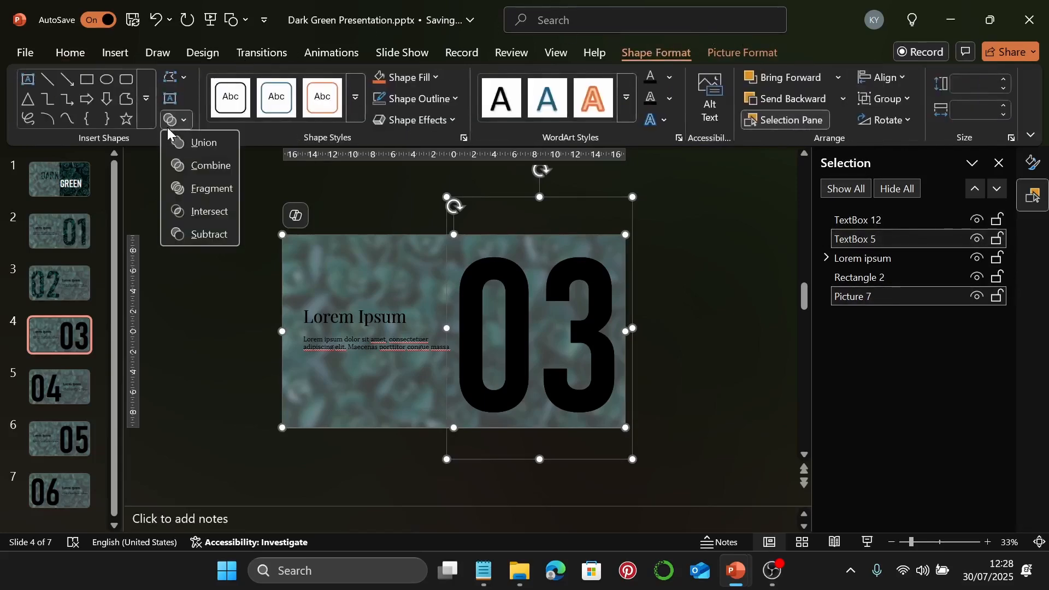
left_click(224, 234)
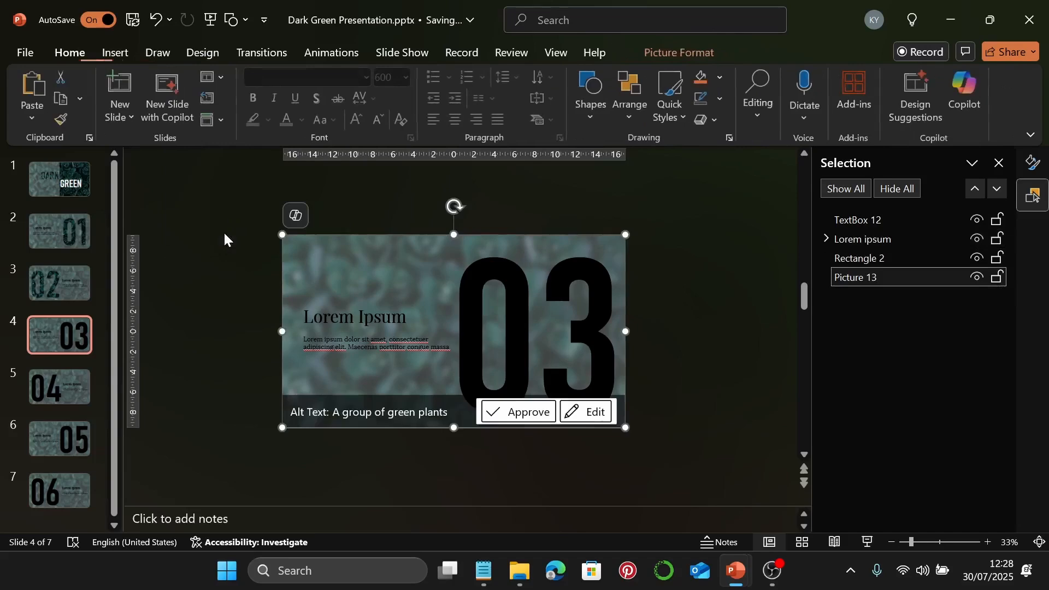
Step: Subtract the remaining 03 text box from Rectangle 2 on slide 4
left_click(869, 264)
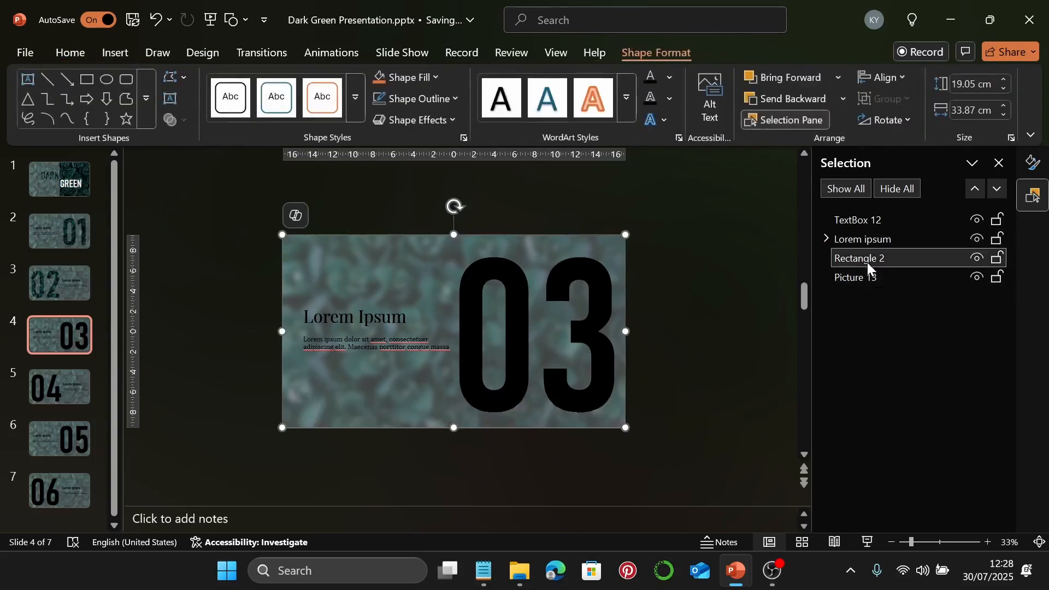
scroll(581, 431, "up", 2)
scroll(581, 431, "up", 3)
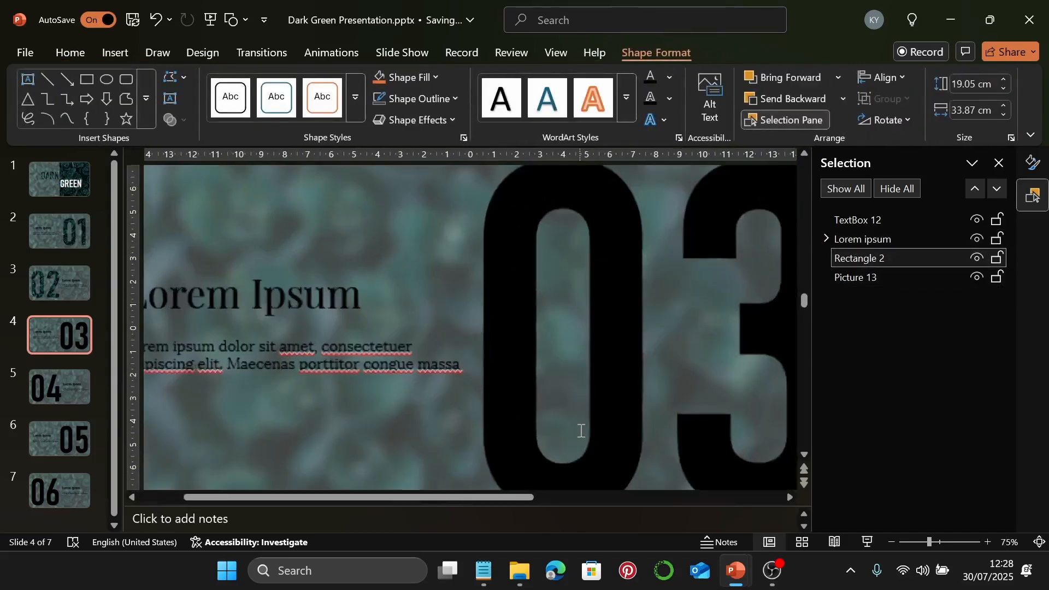
scroll(582, 429, "down", 2)
scroll(583, 429, "down", 4)
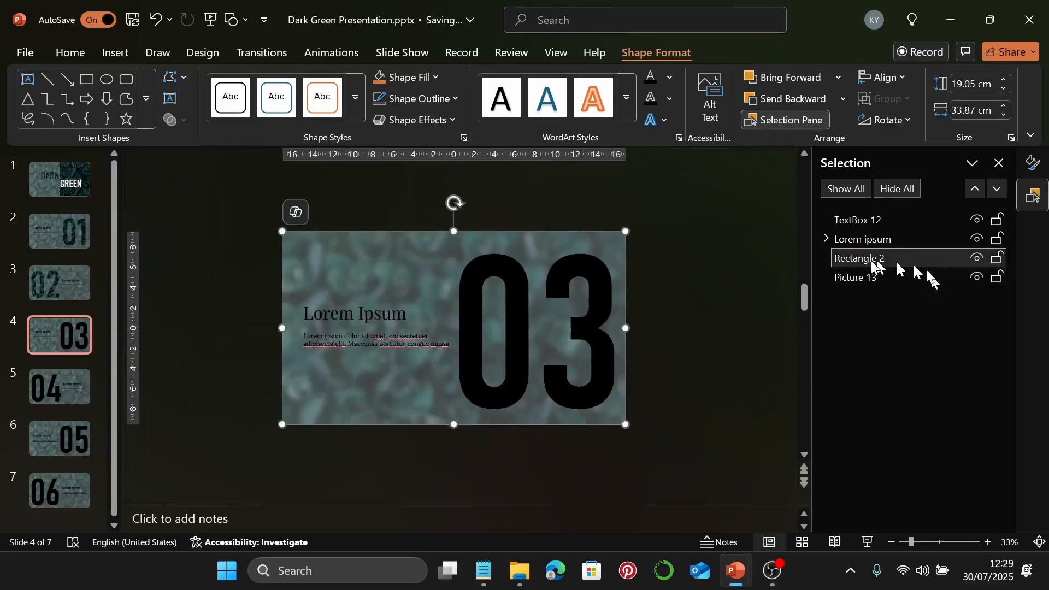
left_click(896, 221, "ctrl")
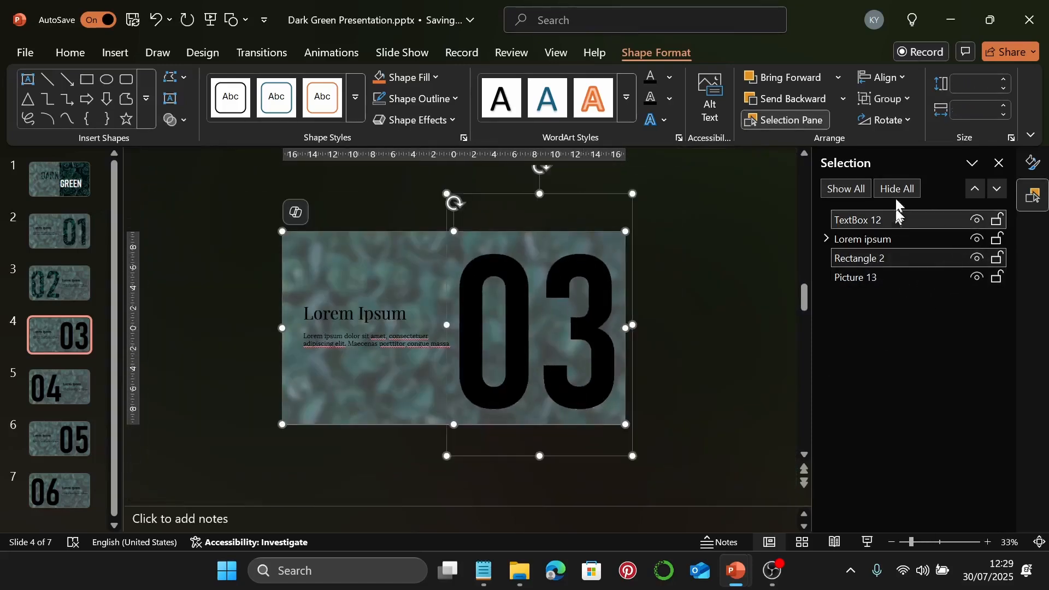
left_click(171, 119)
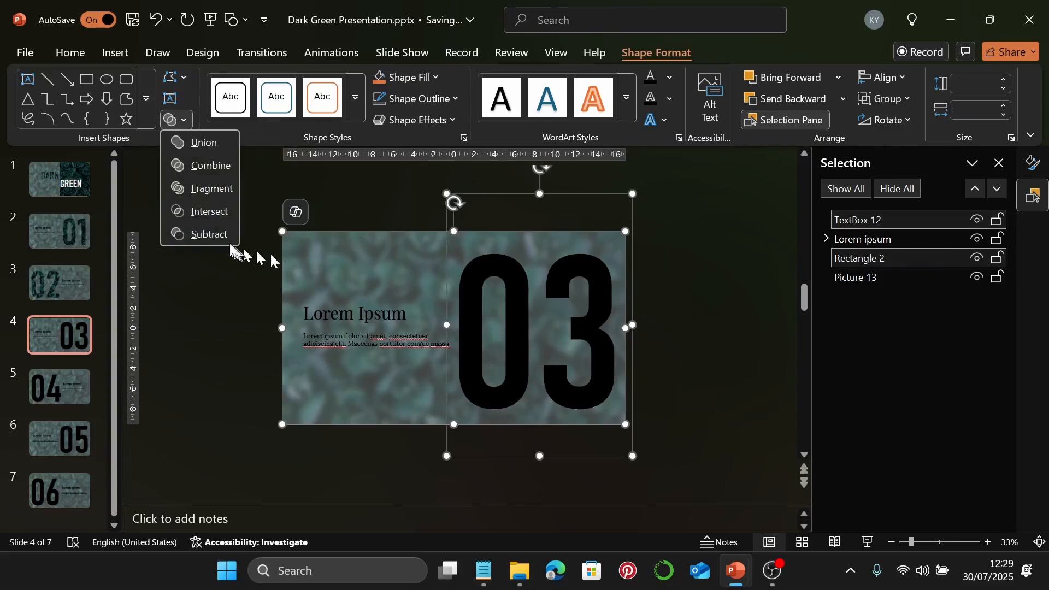
left_click(209, 234)
left_click(706, 359)
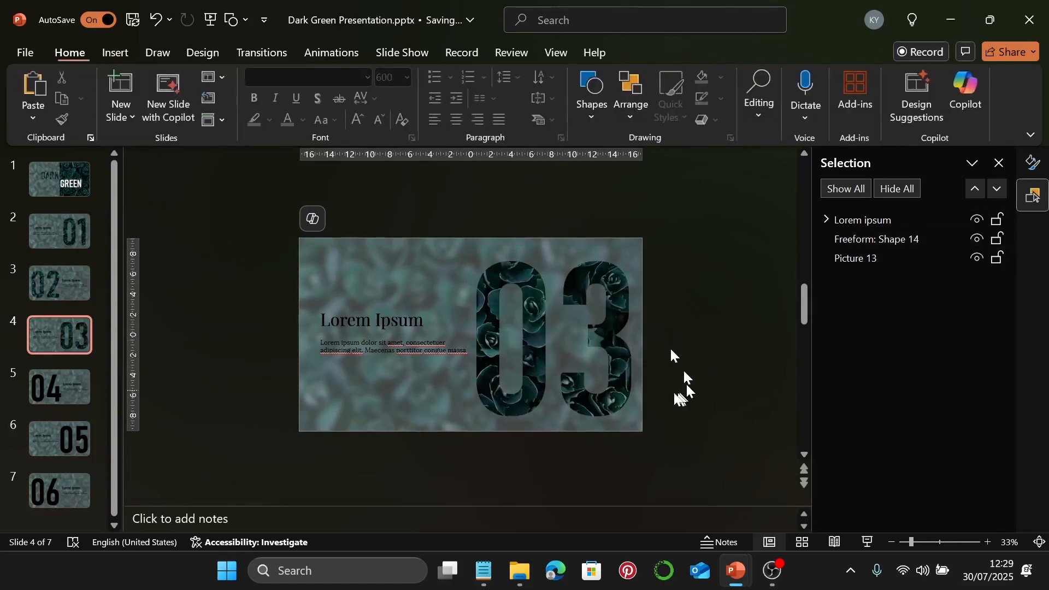
scroll(635, 336, "up", 2)
scroll(706, 410, "down", 5)
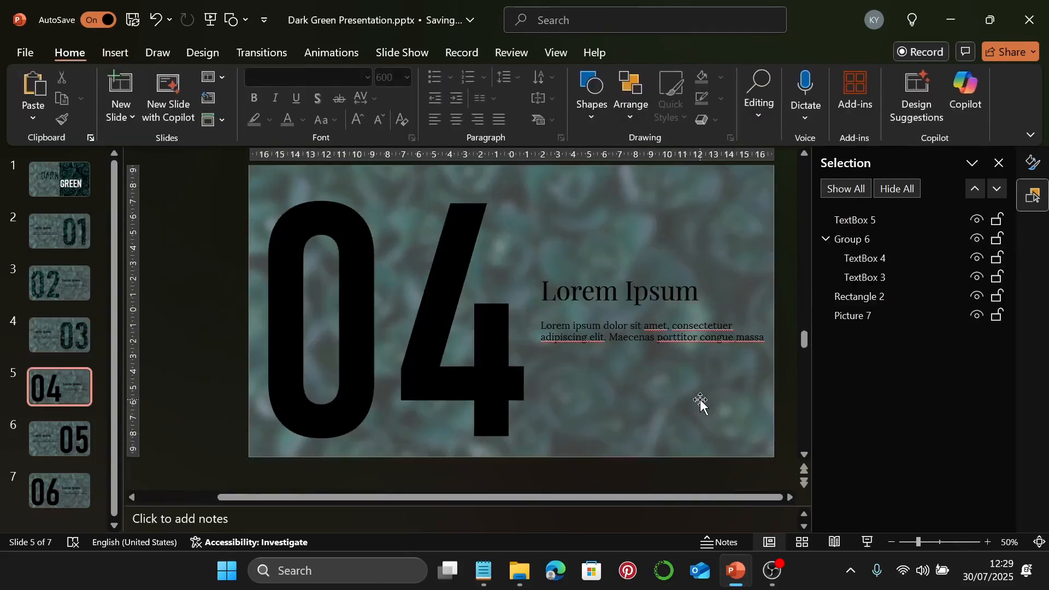
left_click(60, 334)
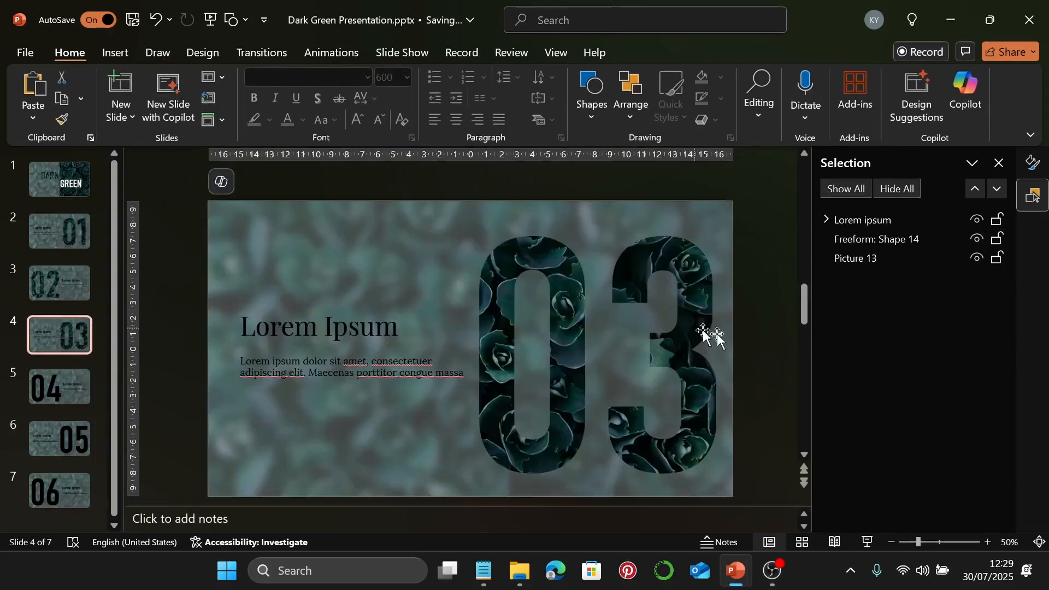
left_click(1041, 541)
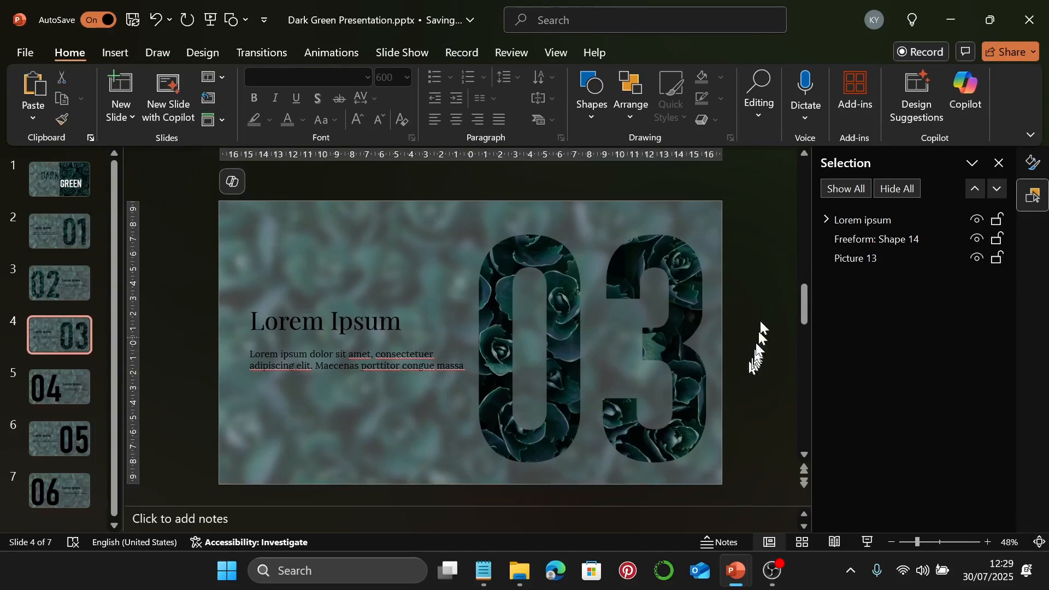
Step: Open the name of the heading and paragraph group on slide 5 for editing in the object list
left_click(71, 398)
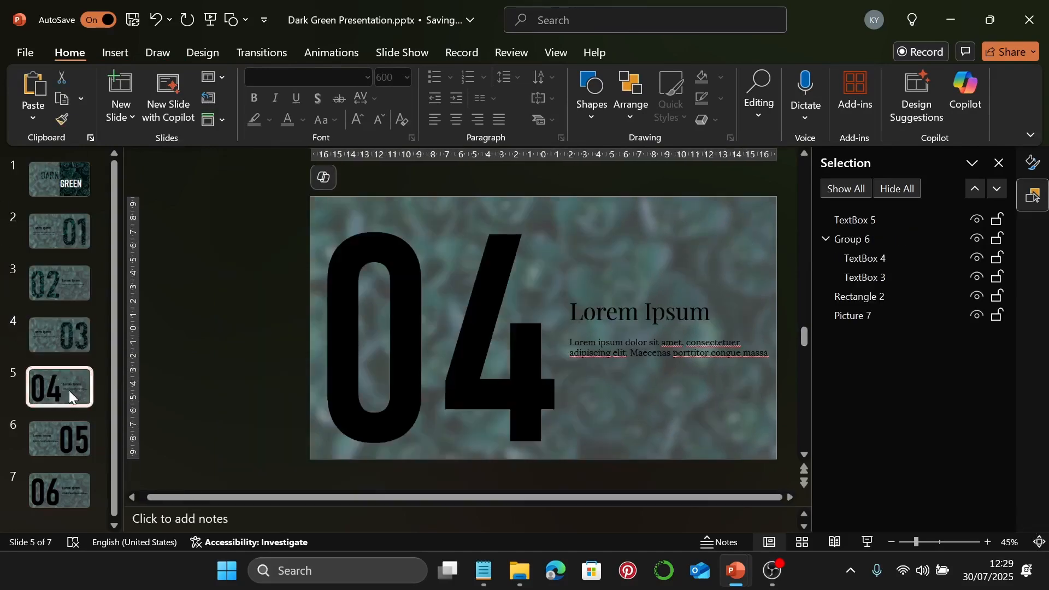
left_click(686, 317)
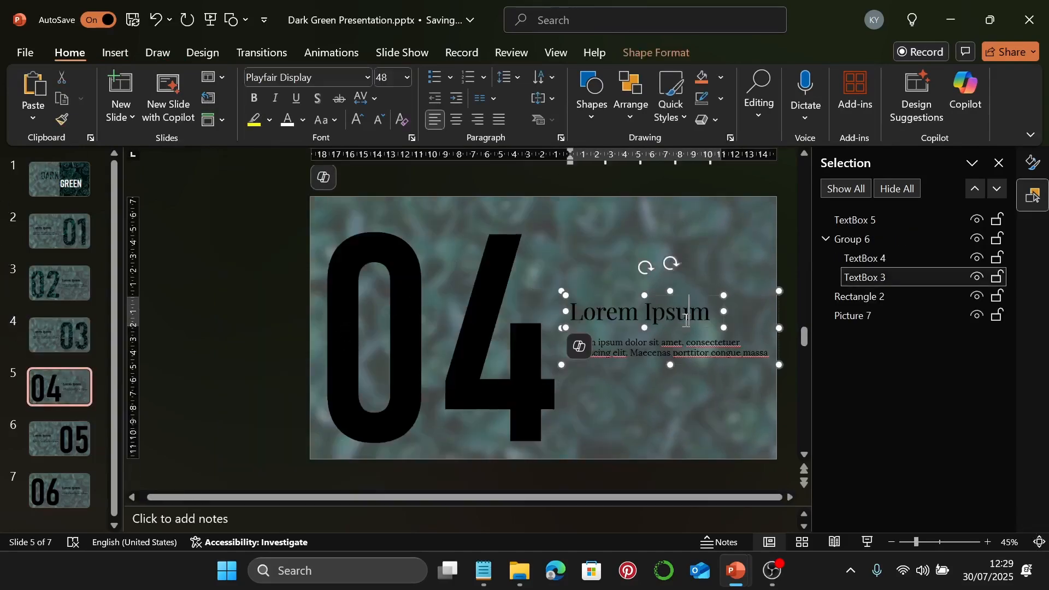
left_click(849, 244)
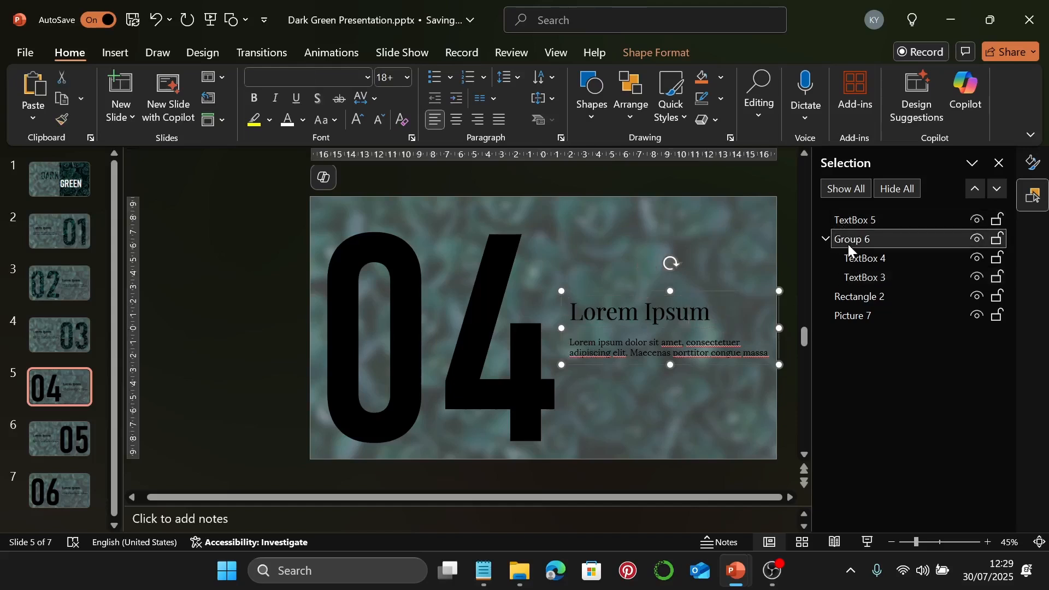
left_click(848, 244)
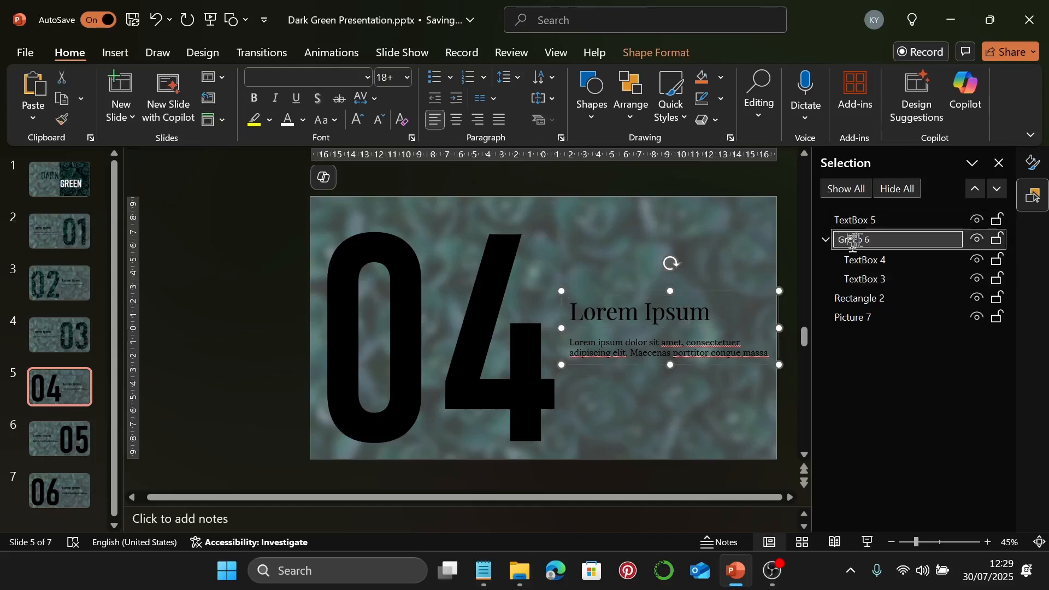
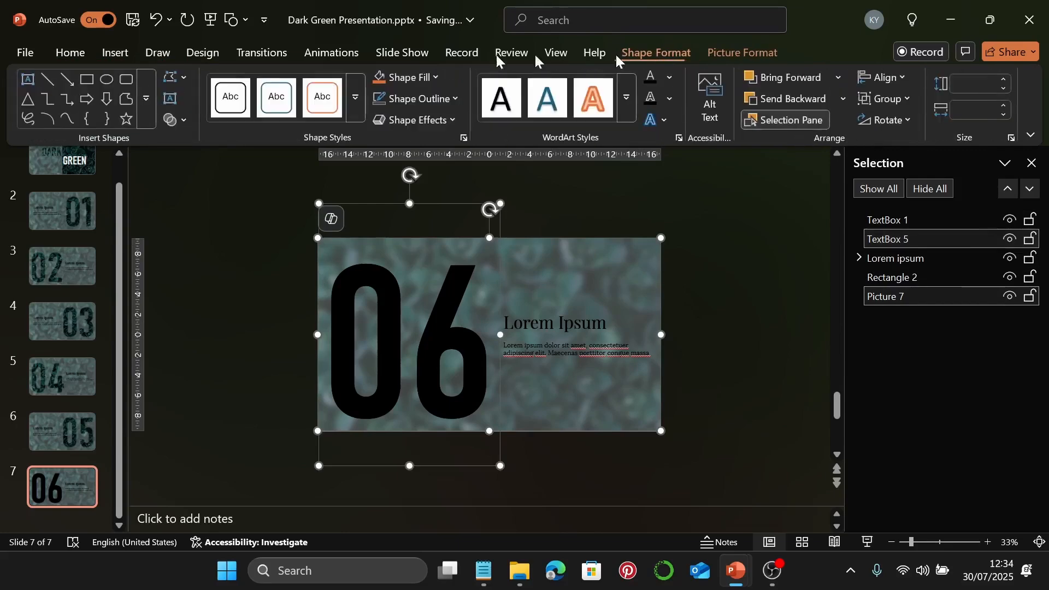
Step: On slide 7, subtract TextBox 5 from the blurred background picture and the other 06 text box, TextBox 1, from Rectangle 2
left_click(174, 120)
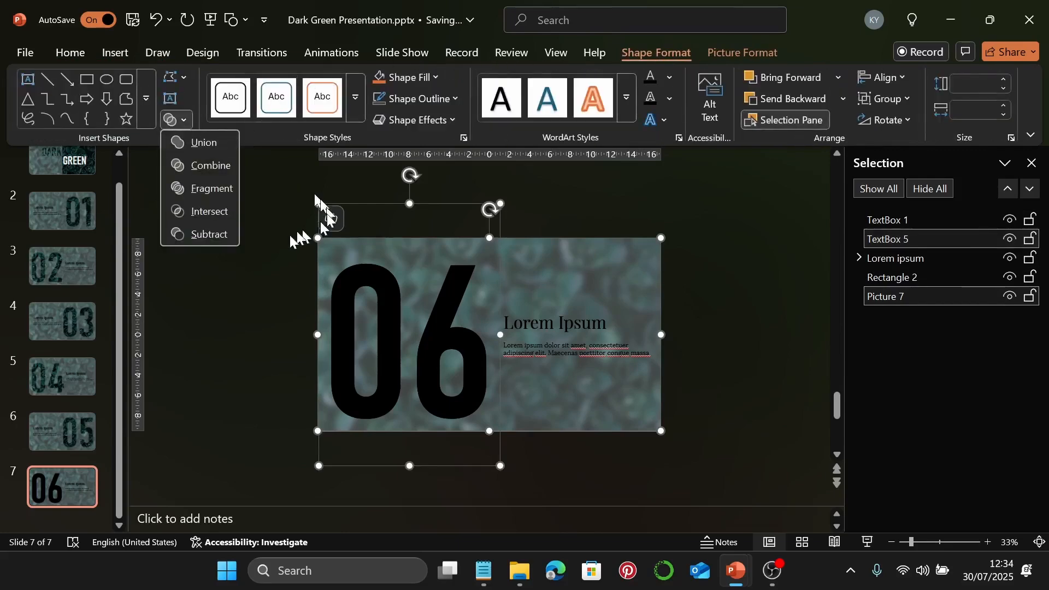
left_click(211, 229)
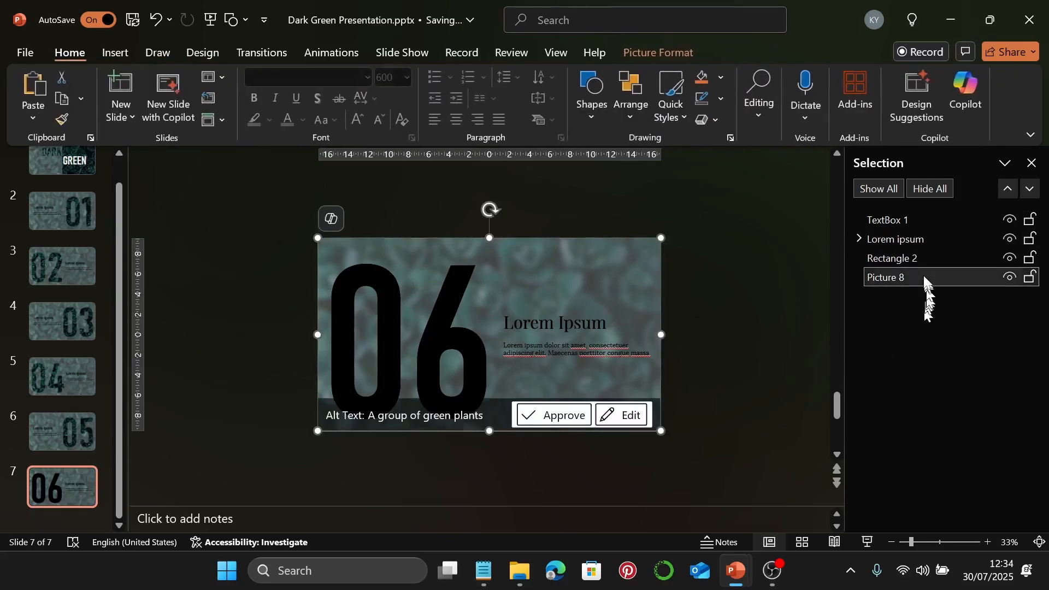
left_click(921, 258)
left_click(935, 225, "ctrl")
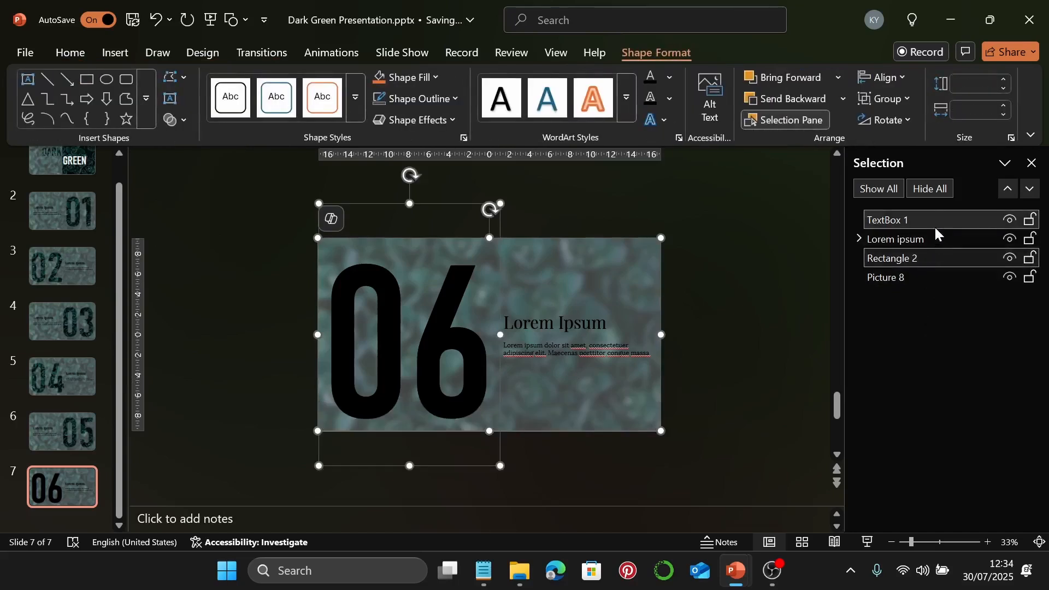
left_click(185, 119)
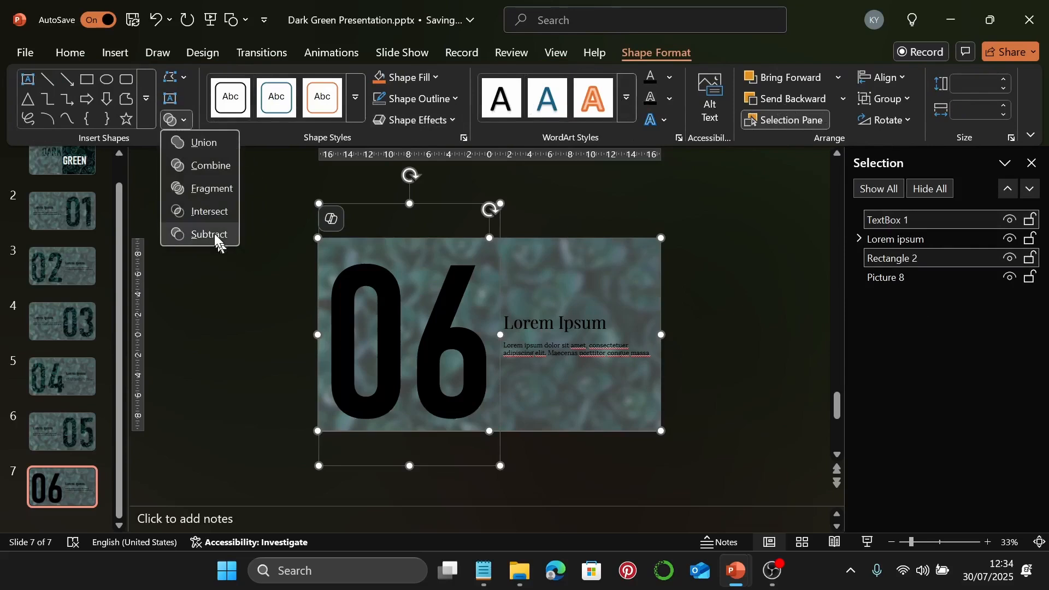
left_click(215, 234)
left_click(228, 306)
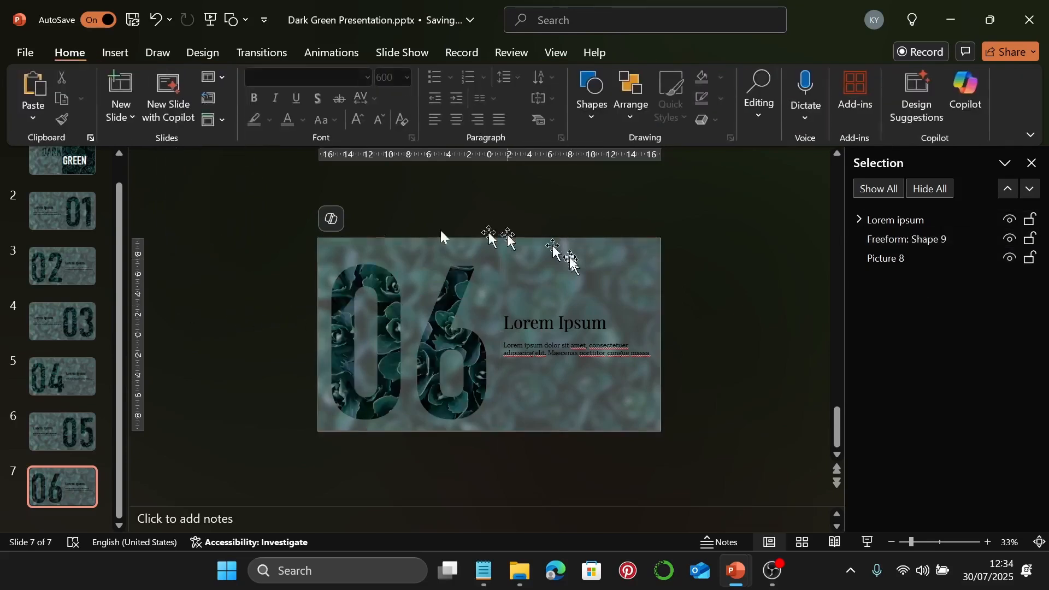
Step: Play the slide show from the title slide through slide 06 to check the cut-out text, and exit the show
left_click(64, 162)
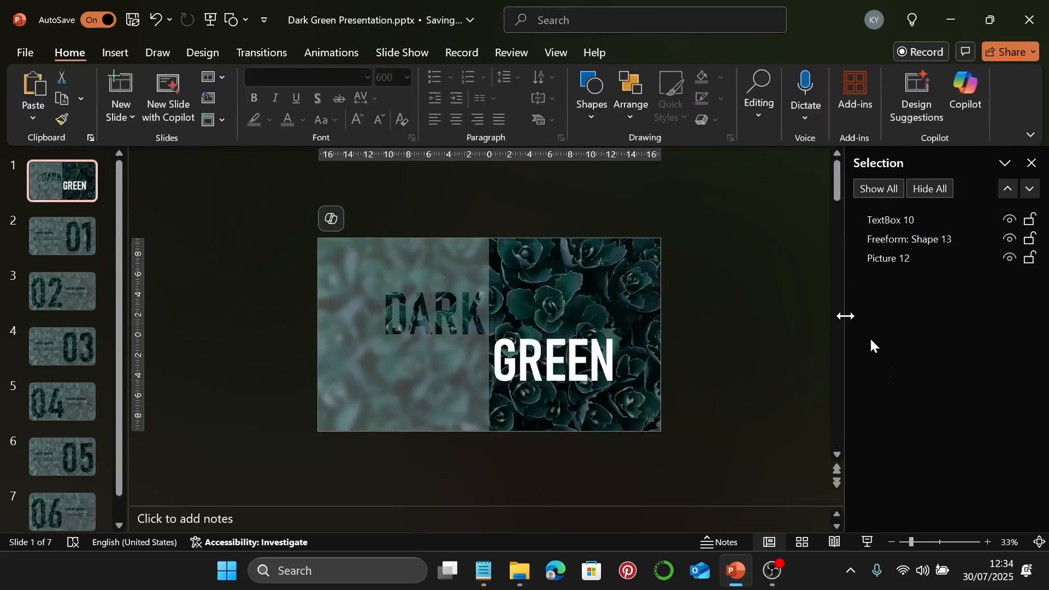
left_click(868, 543)
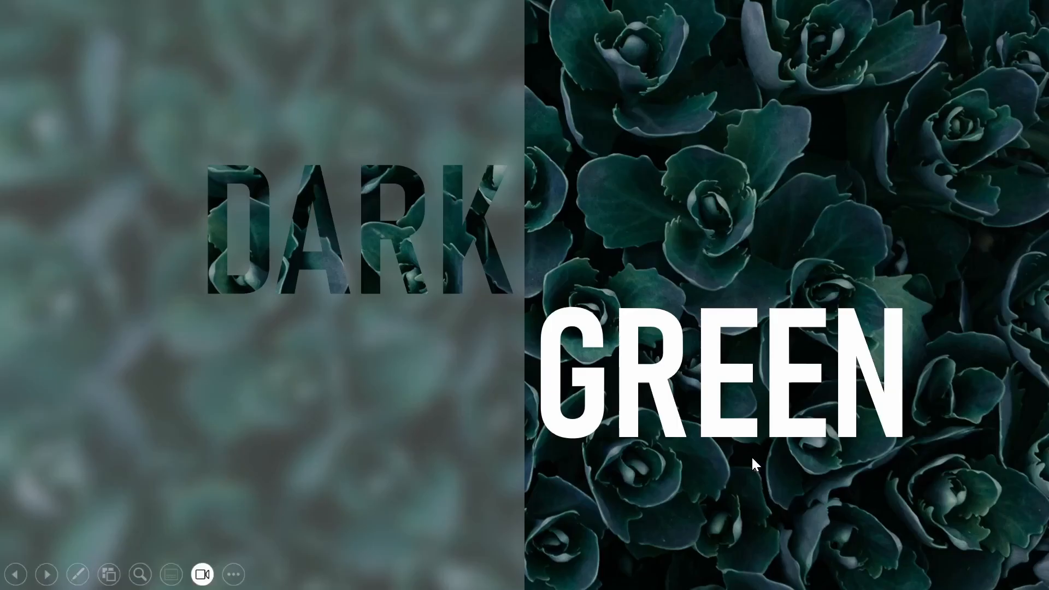
left_click(789, 481)
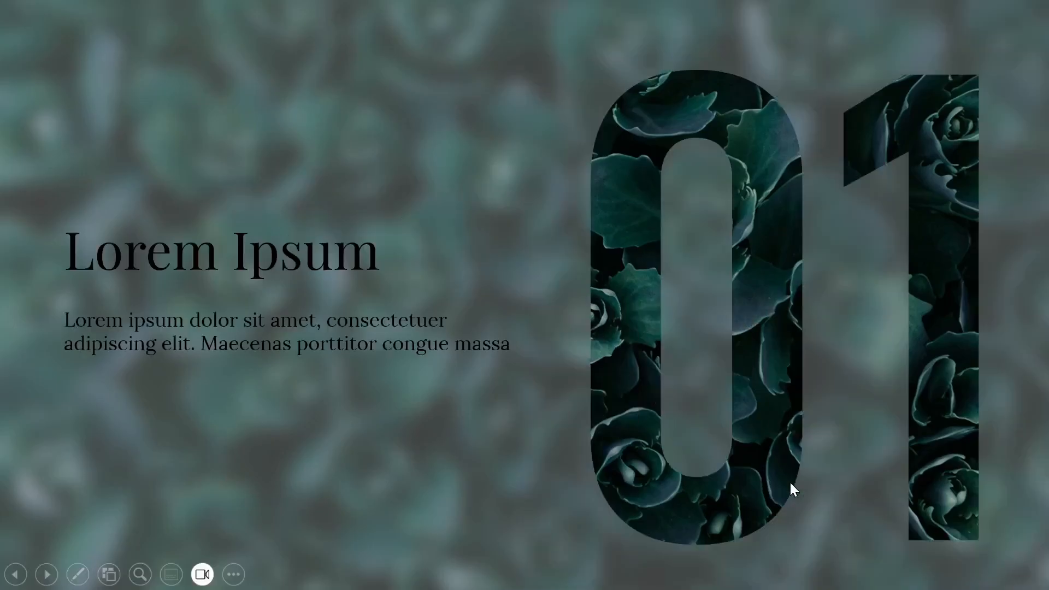
key("Right")
key("Right")
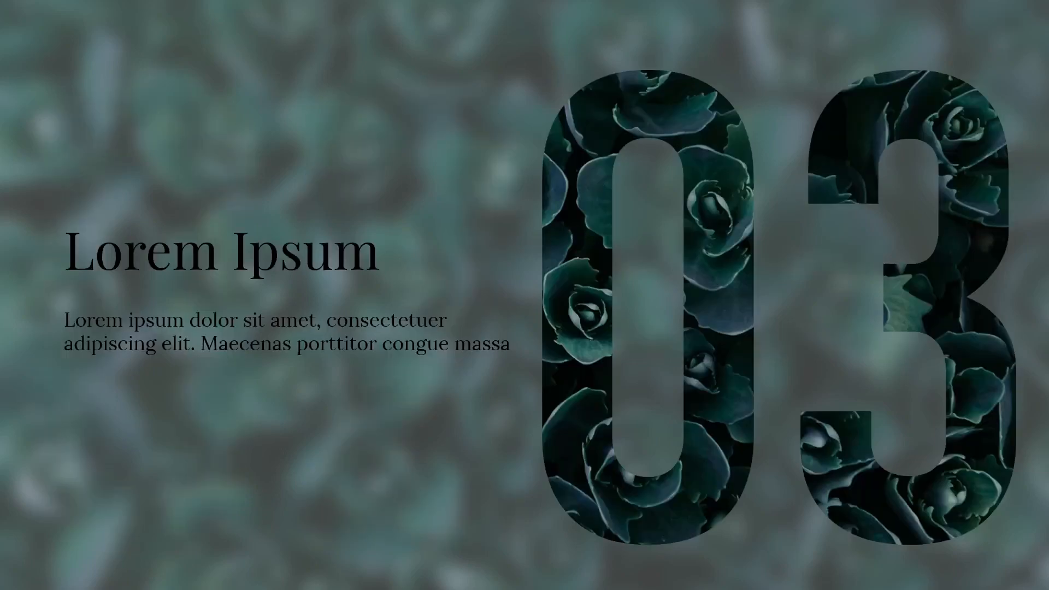
key("Right")
key("Right")
key("Right")
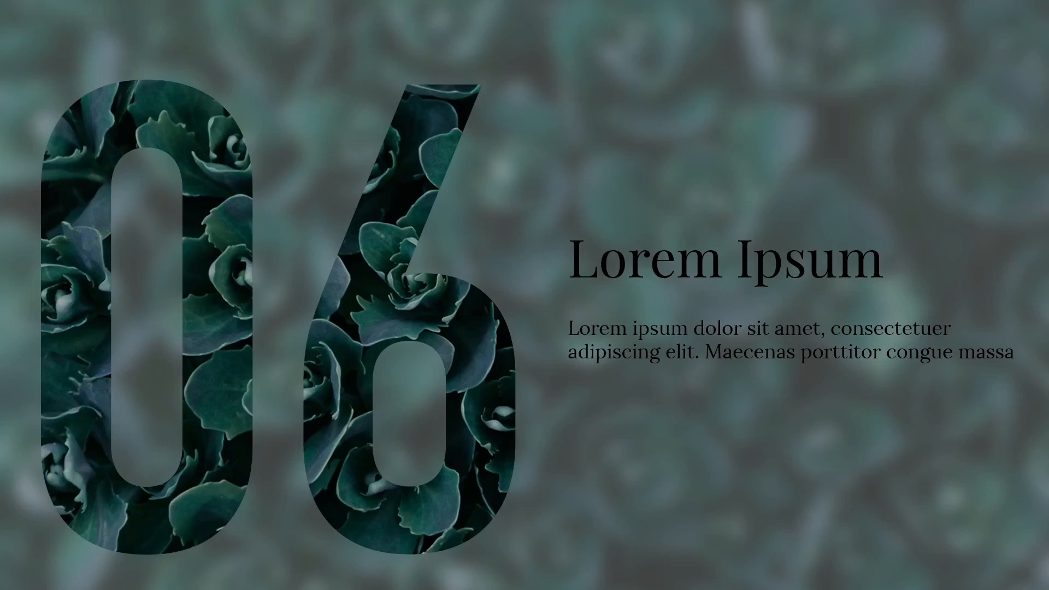
key("Escape")
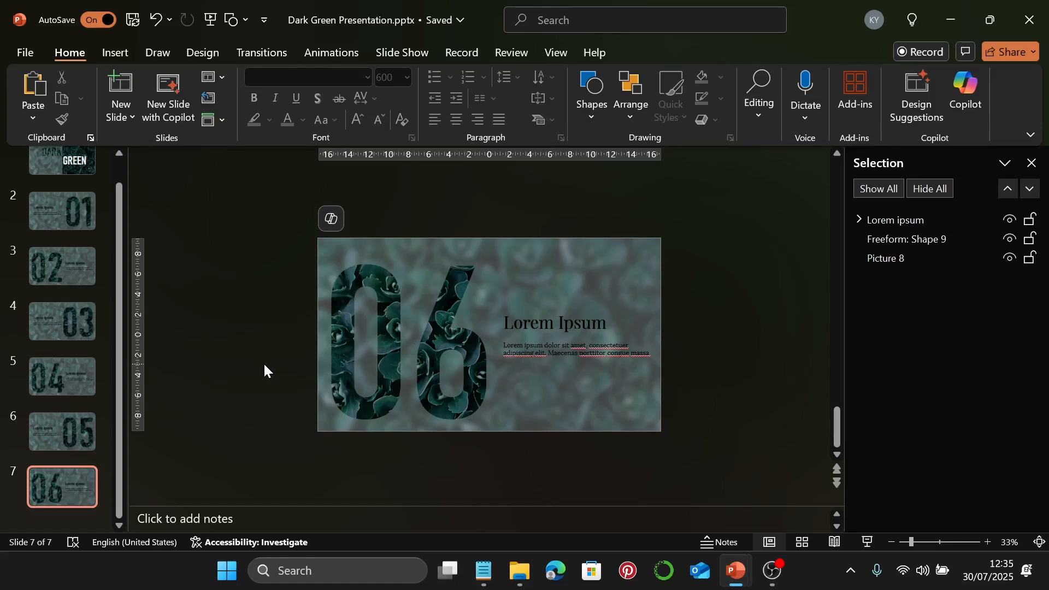
Step: Add a new blank slide after the 01 slide and fit it to the window
left_click(53, 217)
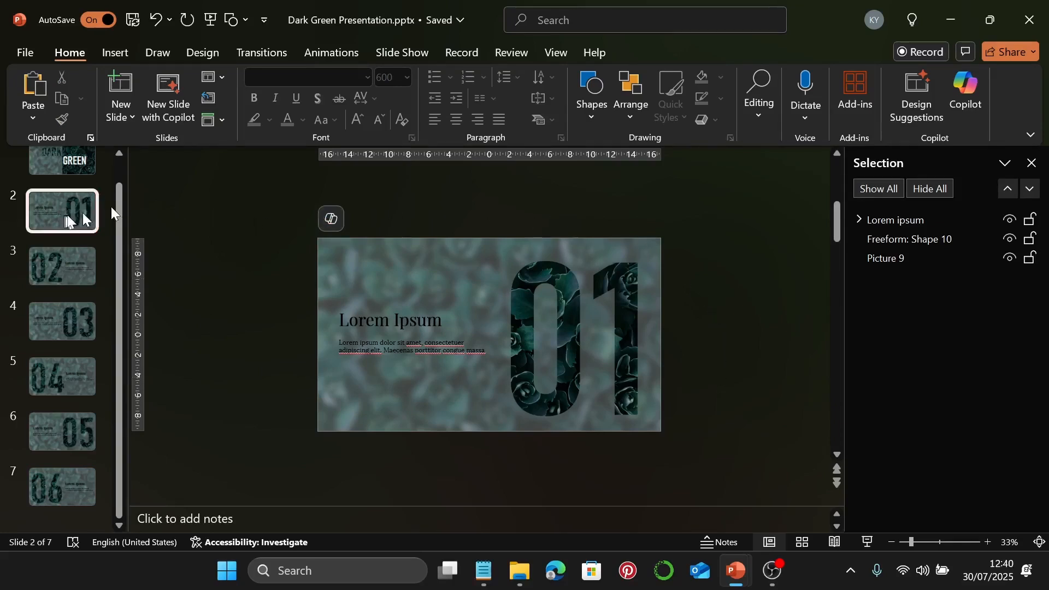
left_click(109, 48)
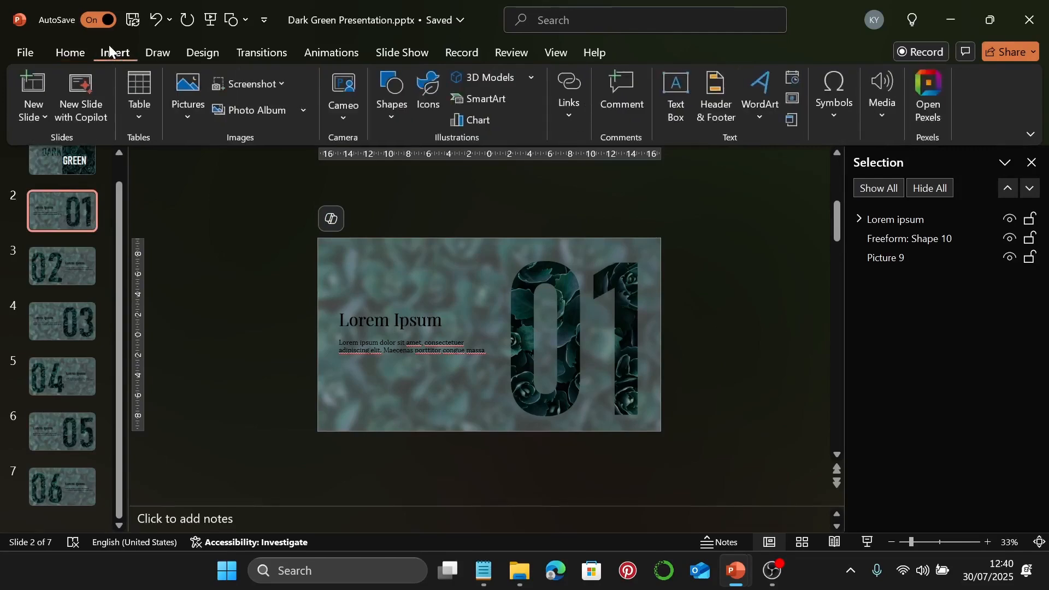
left_click(38, 116)
left_click(73, 352)
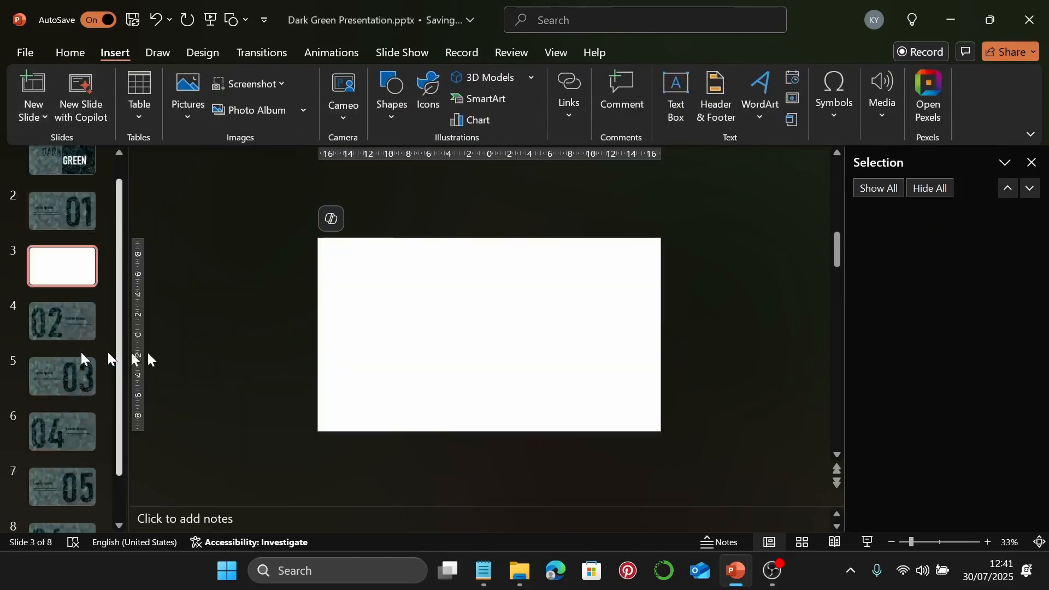
left_click(1040, 542)
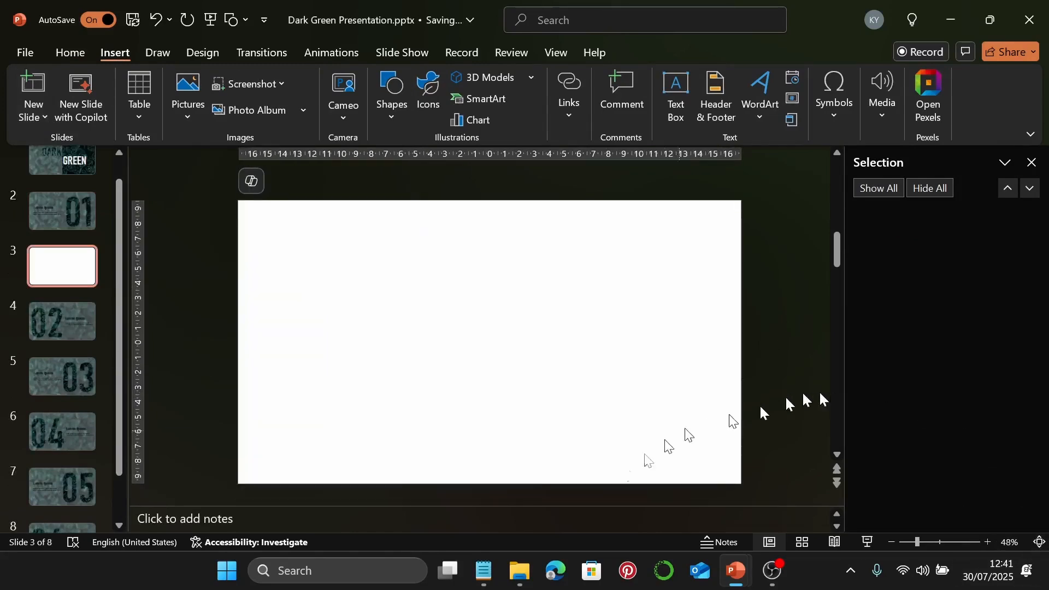
Step: Insert the image pexels-sudipta-1692836.jpg from the presentation's image folder onto the blank slide 3
left_click(523, 582)
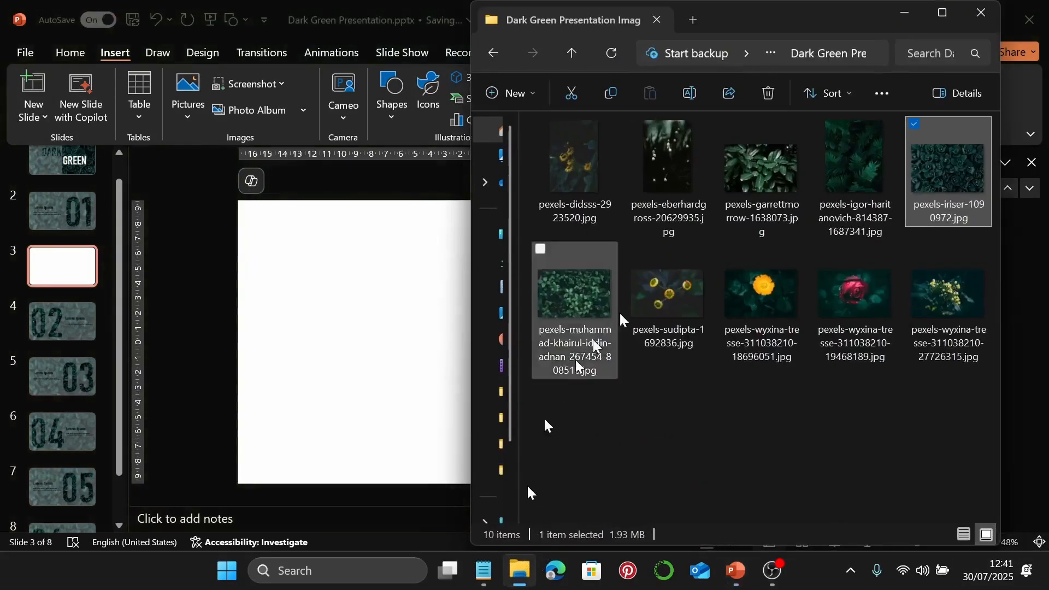
left_click(677, 306)
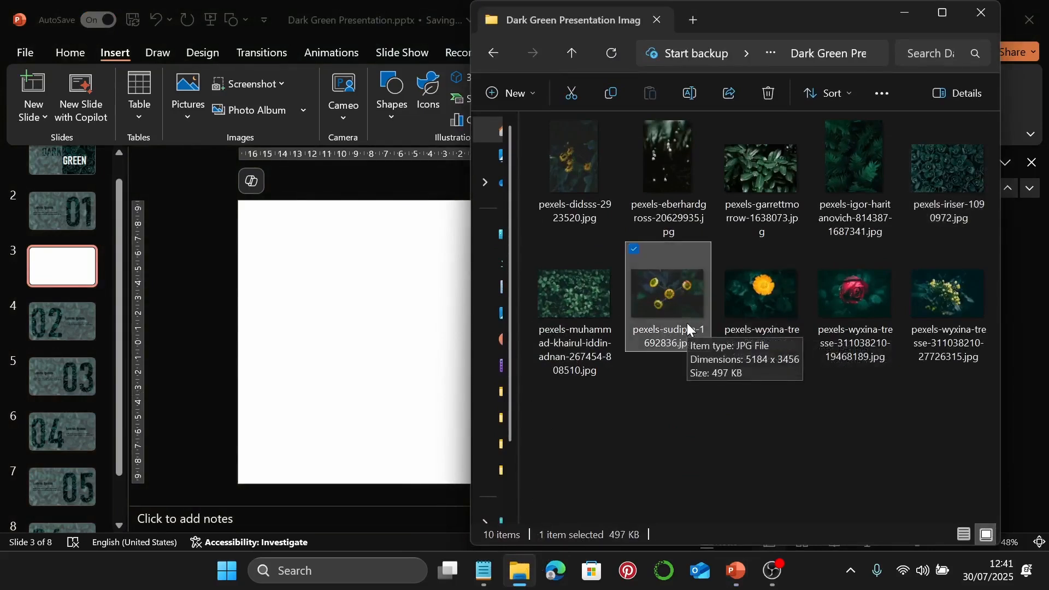
left_click_drag(684, 323, 405, 352)
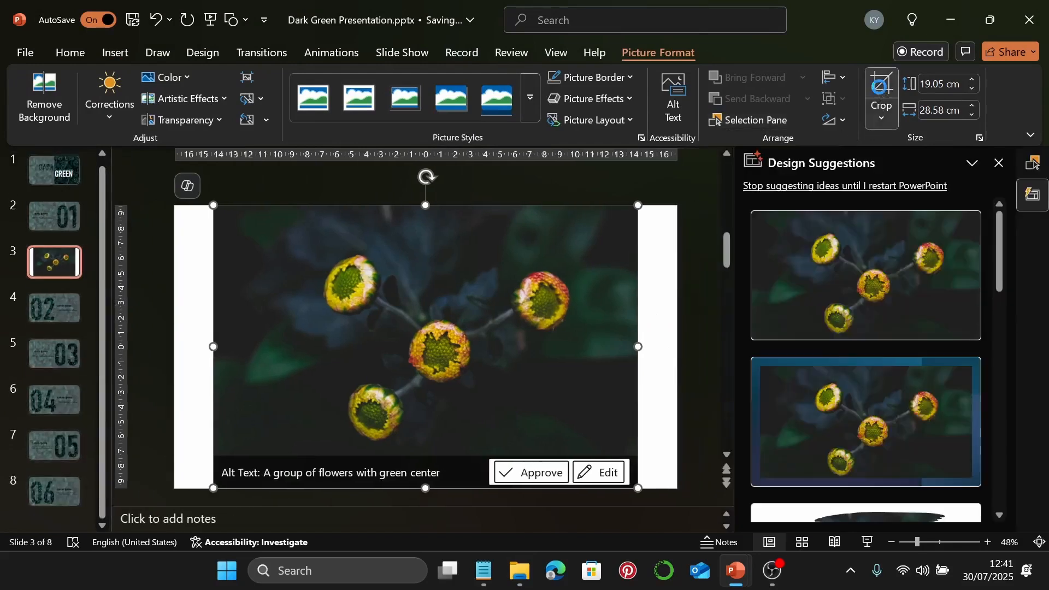
Step: Widen the flower picture's crop frame to the full slide width of 33.87 cm and make the picture fill it
left_click(881, 90)
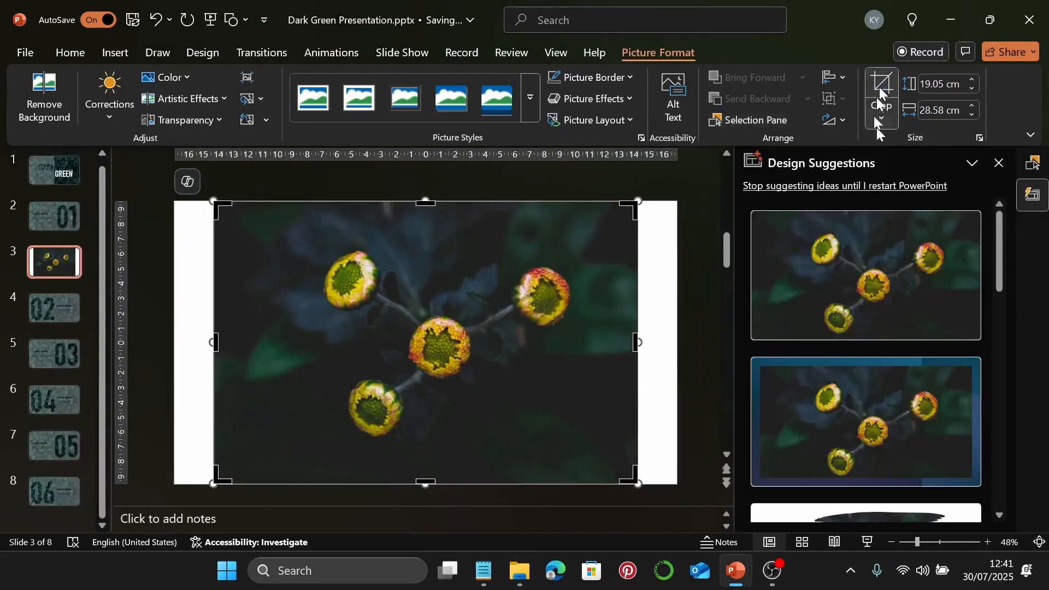
left_click(927, 189)
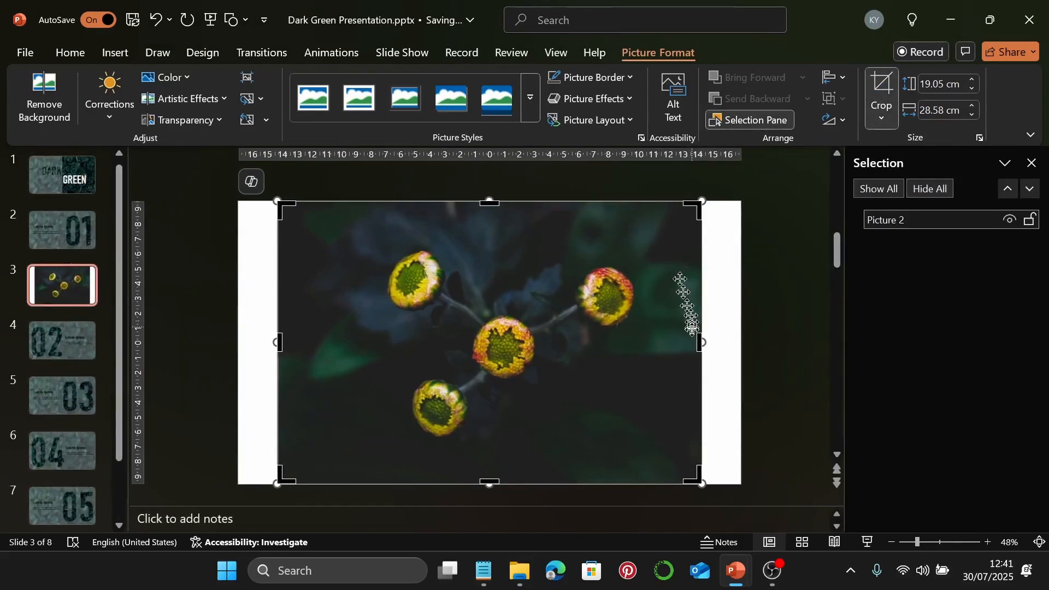
left_click_drag(701, 344, 742, 347)
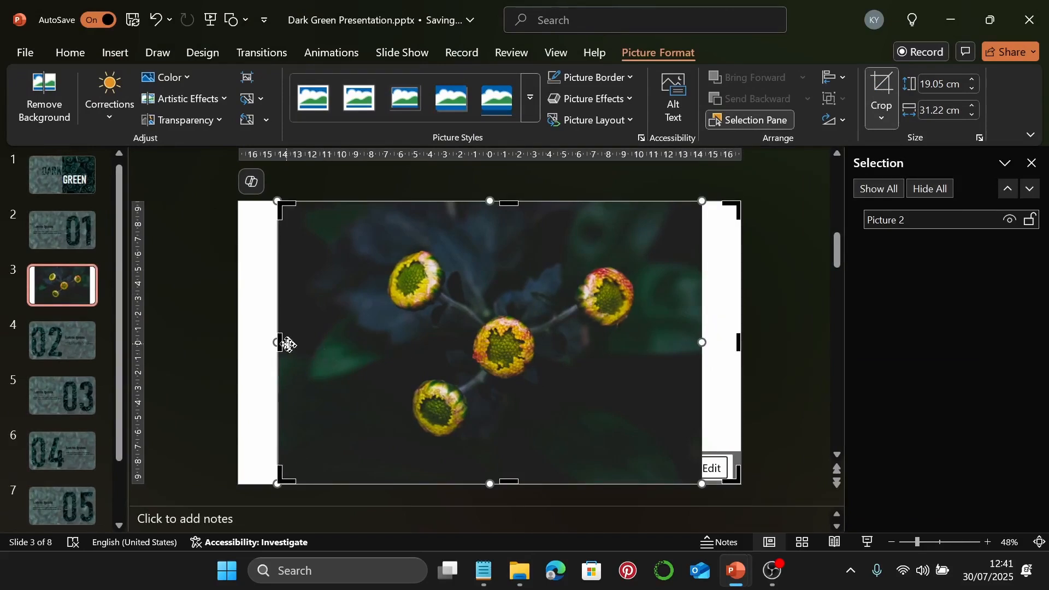
left_click_drag(279, 342, 239, 349)
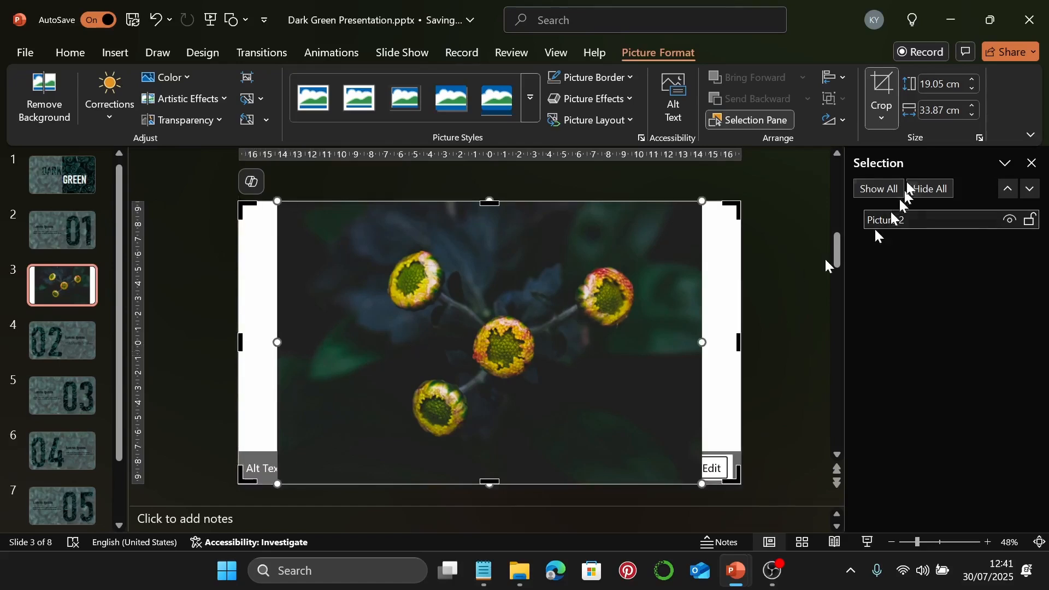
left_click(885, 117)
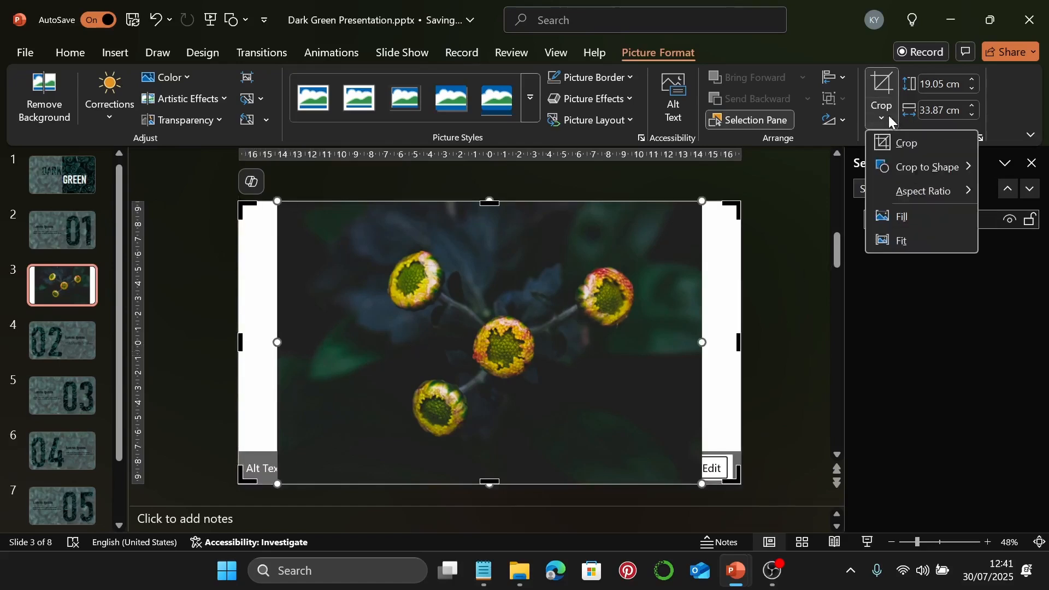
left_click(904, 215)
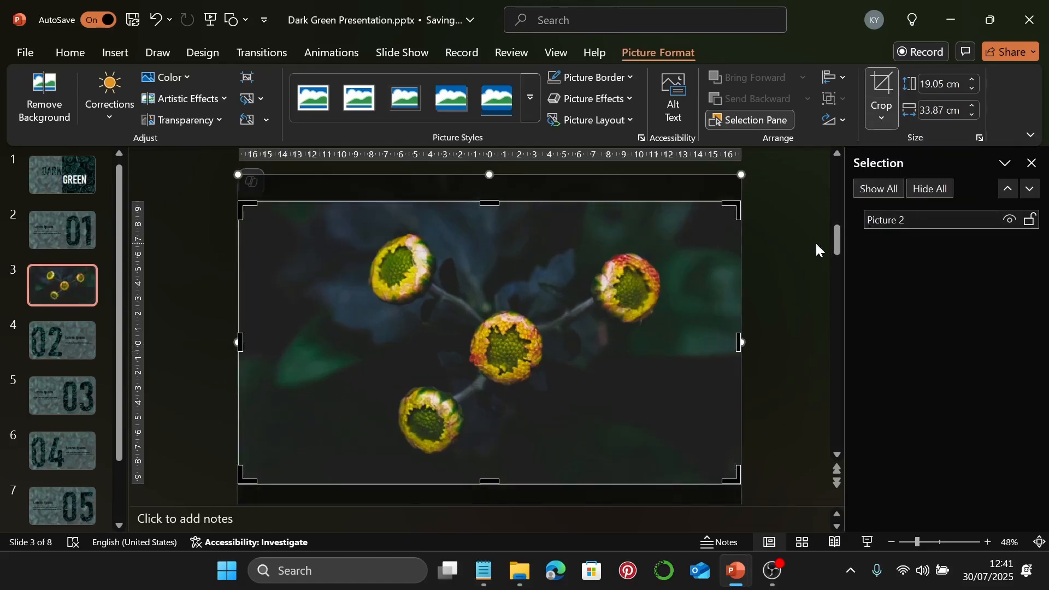
left_click(817, 249)
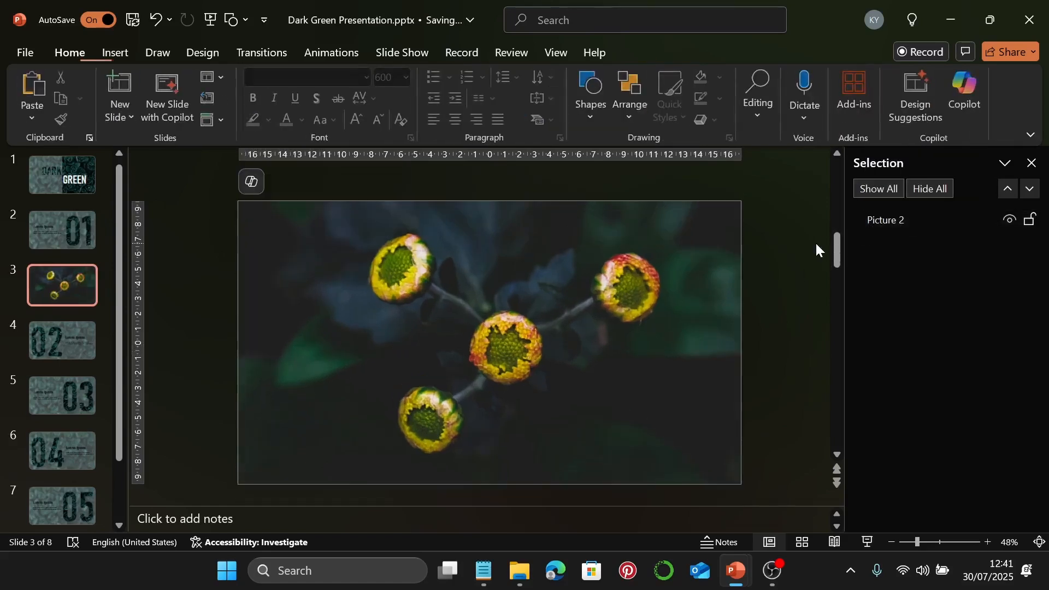
Step: Apply the Blur artistic effect to the flower picture on slide 3
left_click(665, 281)
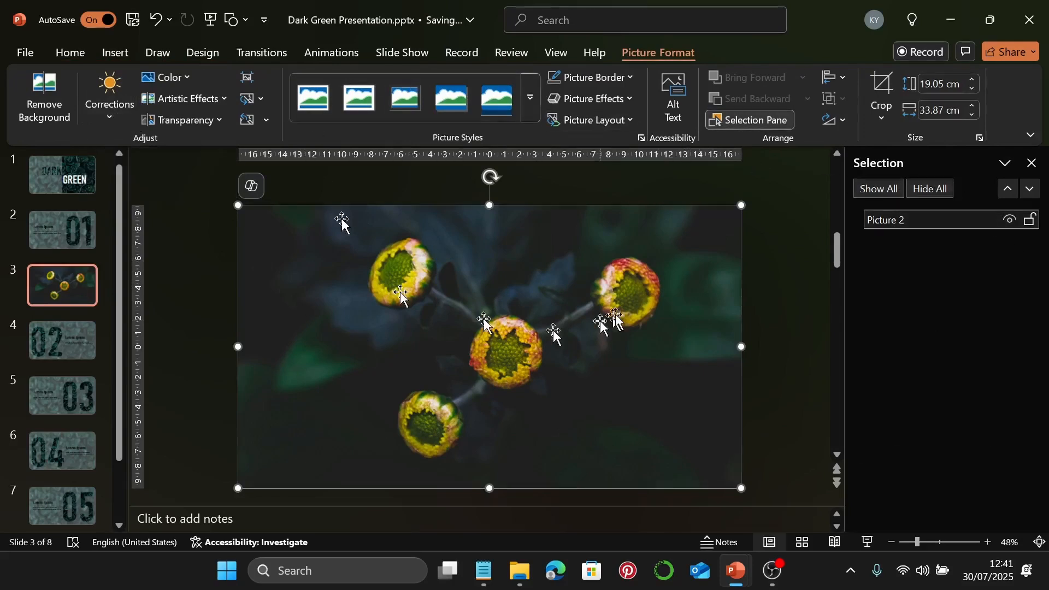
right_click(640, 311)
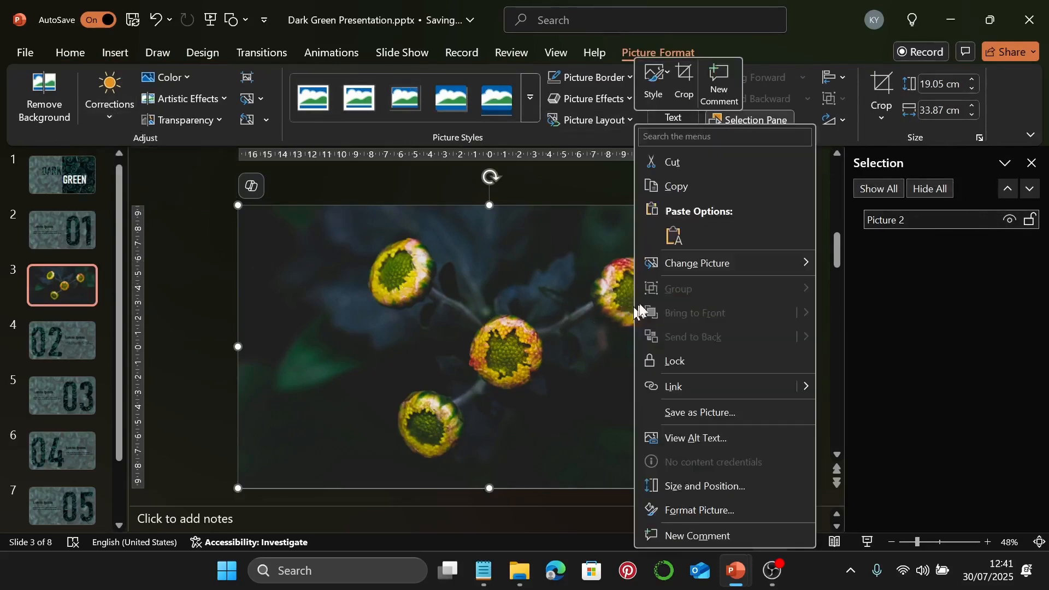
left_click(753, 510)
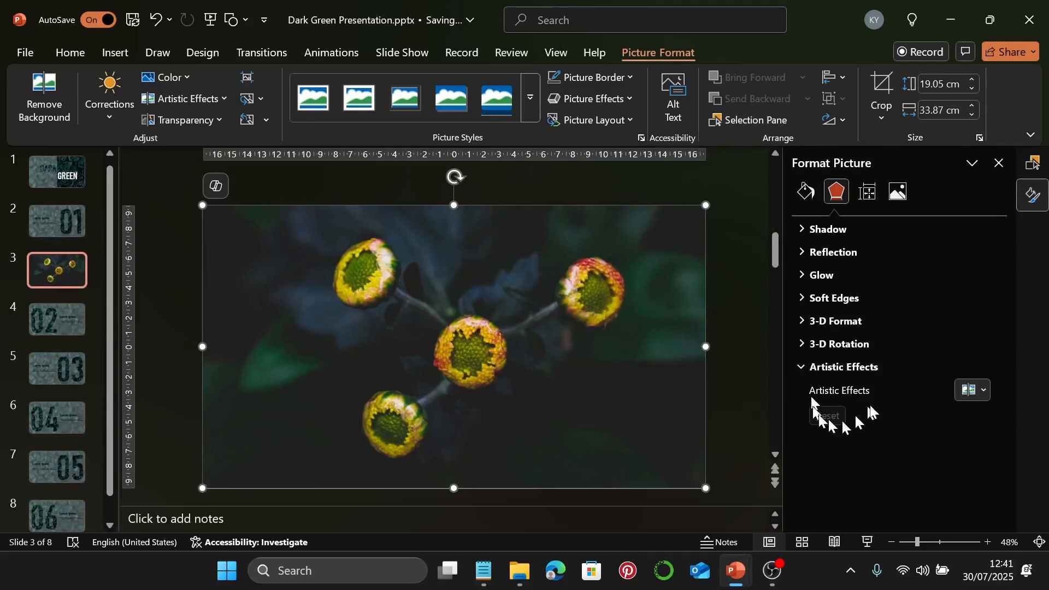
left_click(984, 391)
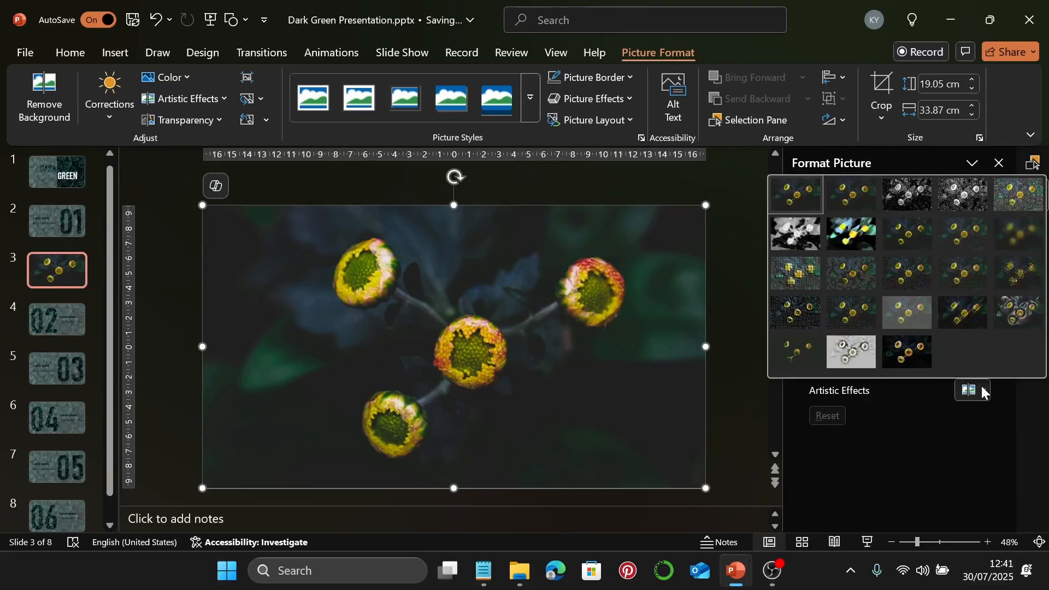
left_click(1023, 240)
left_click(735, 418)
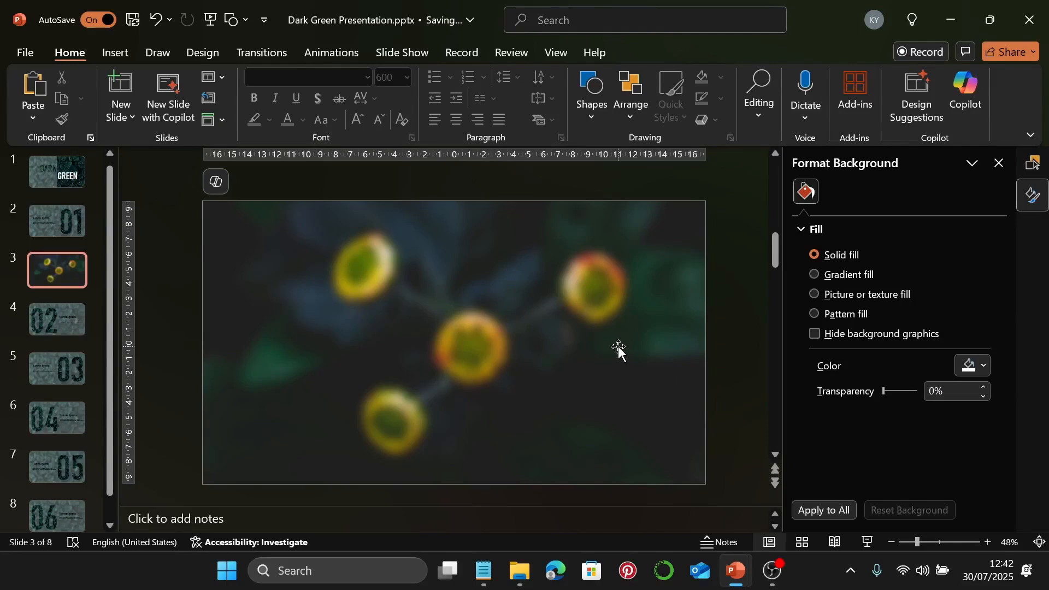
Step: Add a text box reading "Lorem Ipsum" in the upper middle of slide 3, over the blurred flower picture
left_click(120, 59)
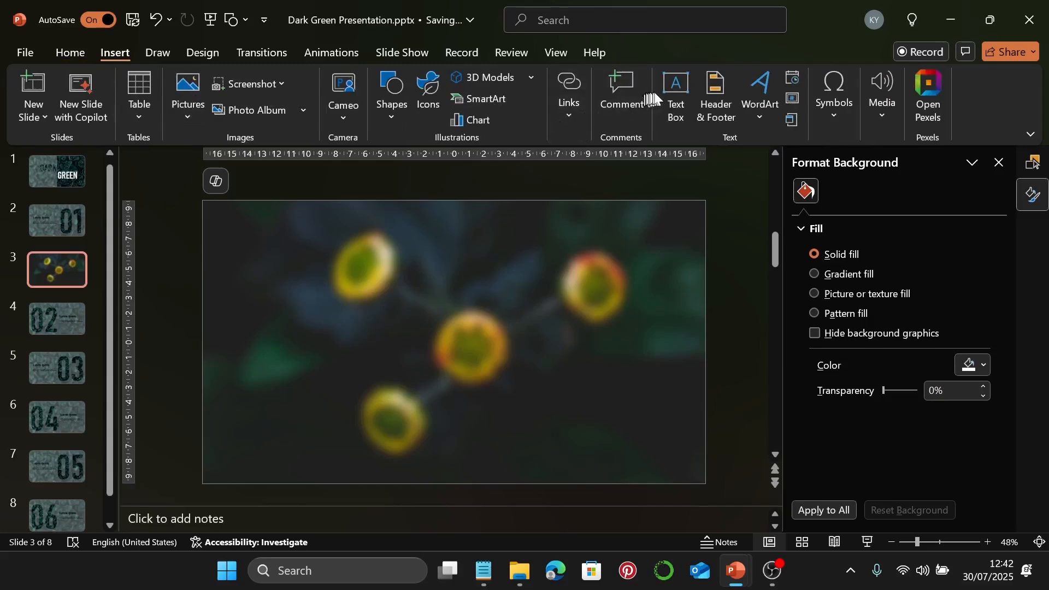
left_click(677, 98)
left_click(406, 258)
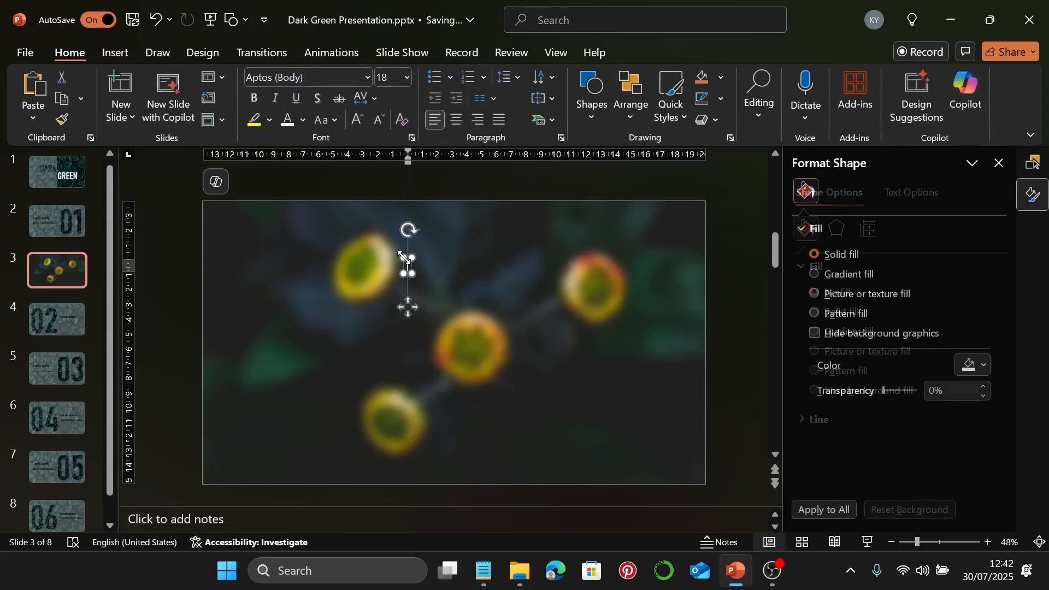
type("Lo")
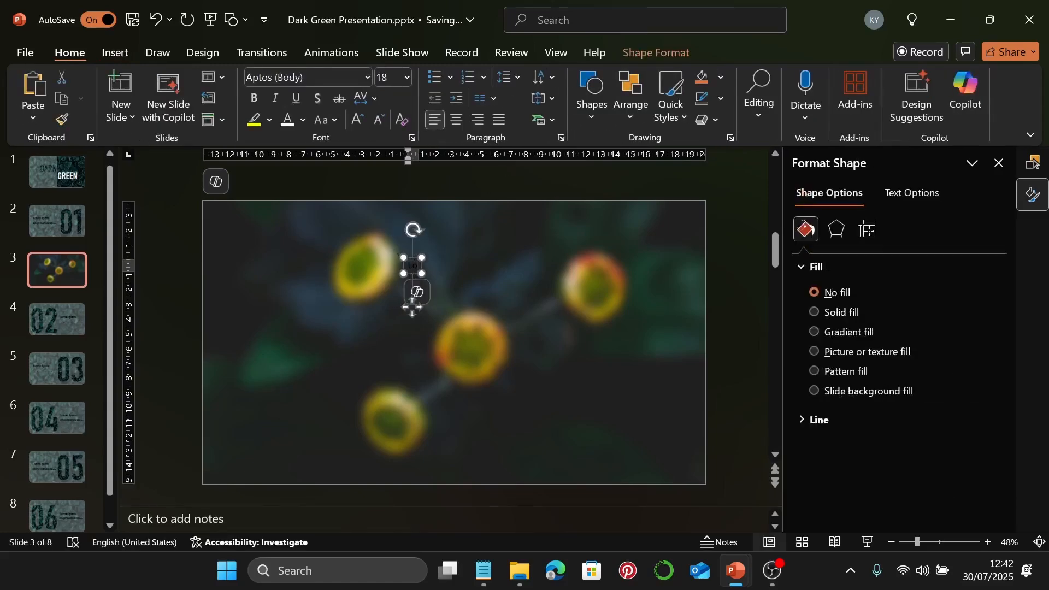
type("rem")
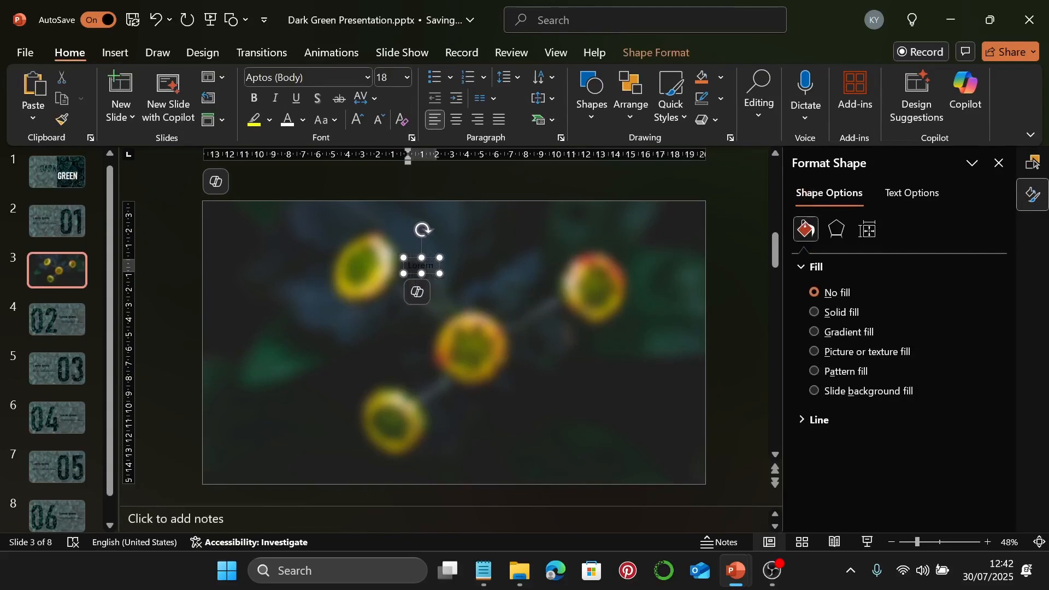
type(" Ipsum")
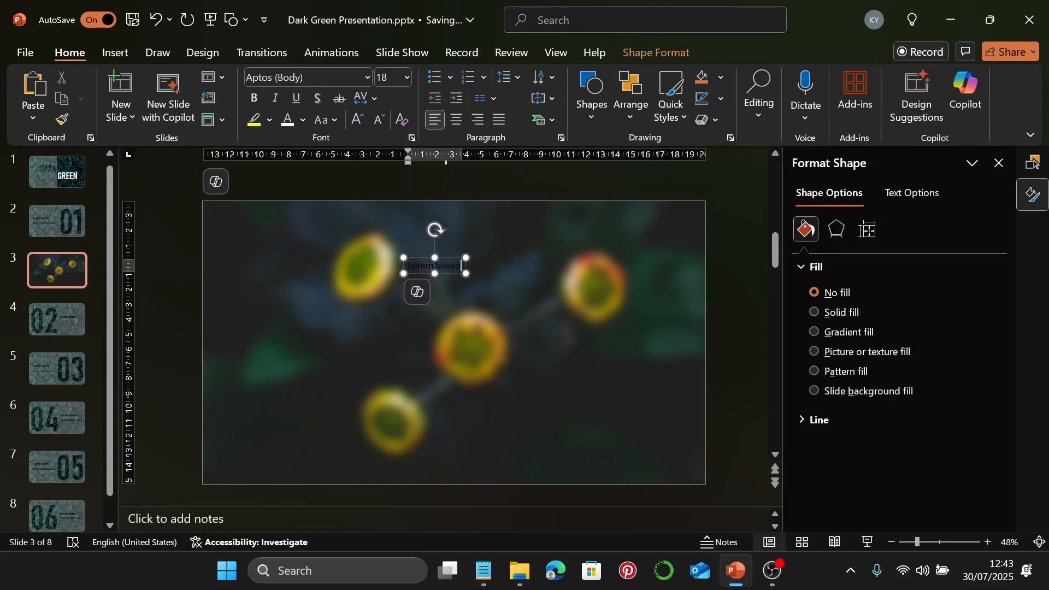
Step: Format the "Lorem Ipsum" heading on slide 3 in white Playfair Display at size 48
left_click(454, 256)
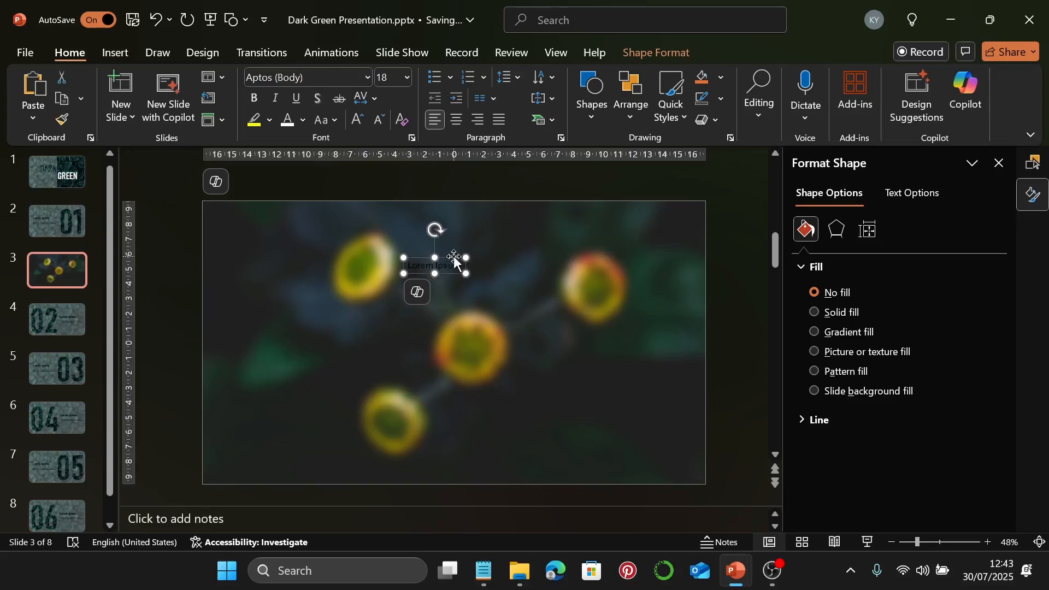
left_click(368, 77)
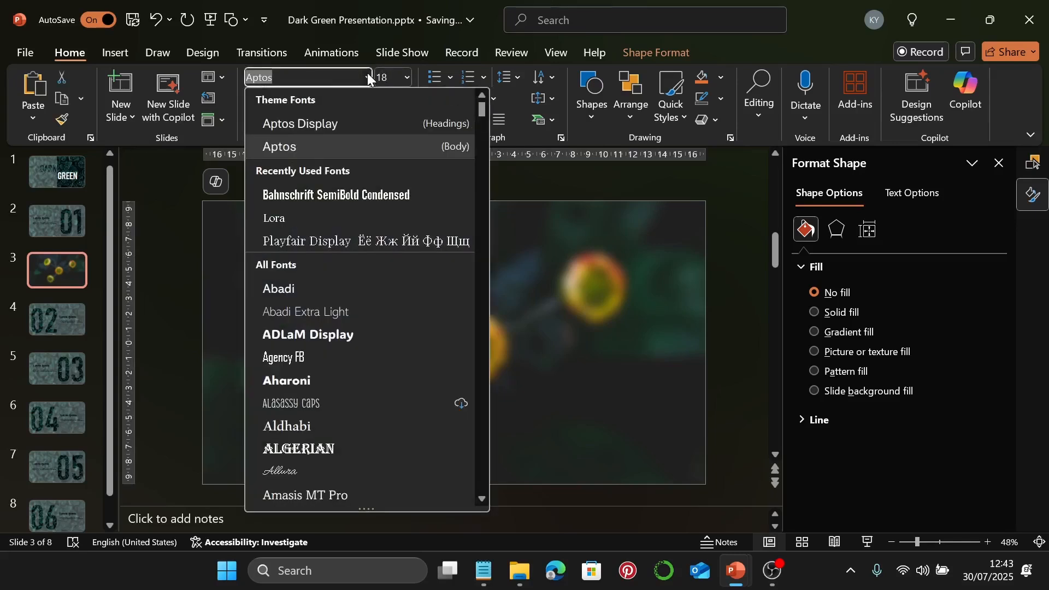
left_click(440, 241)
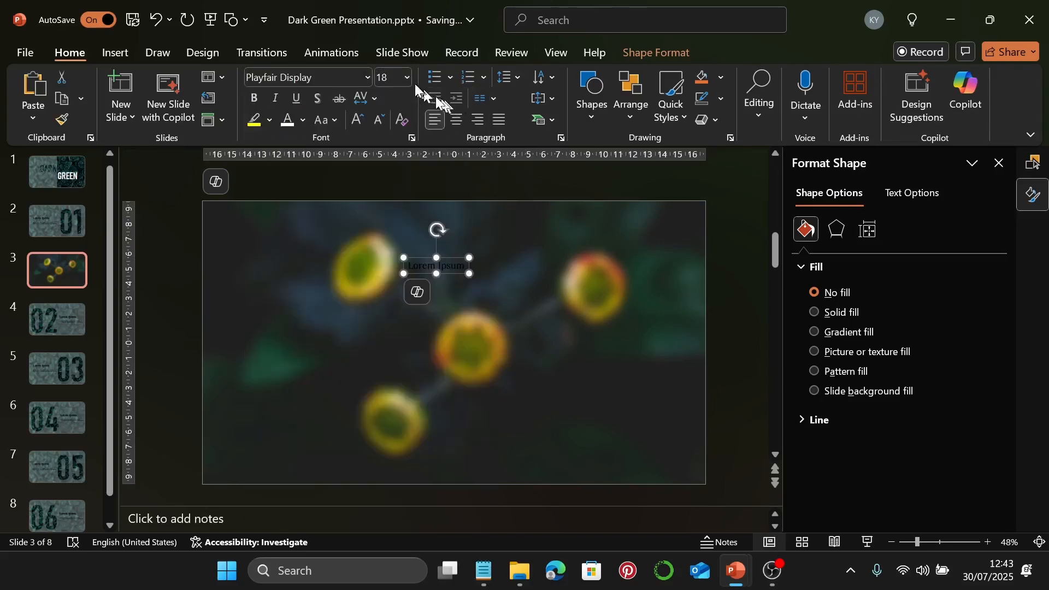
left_click(392, 79)
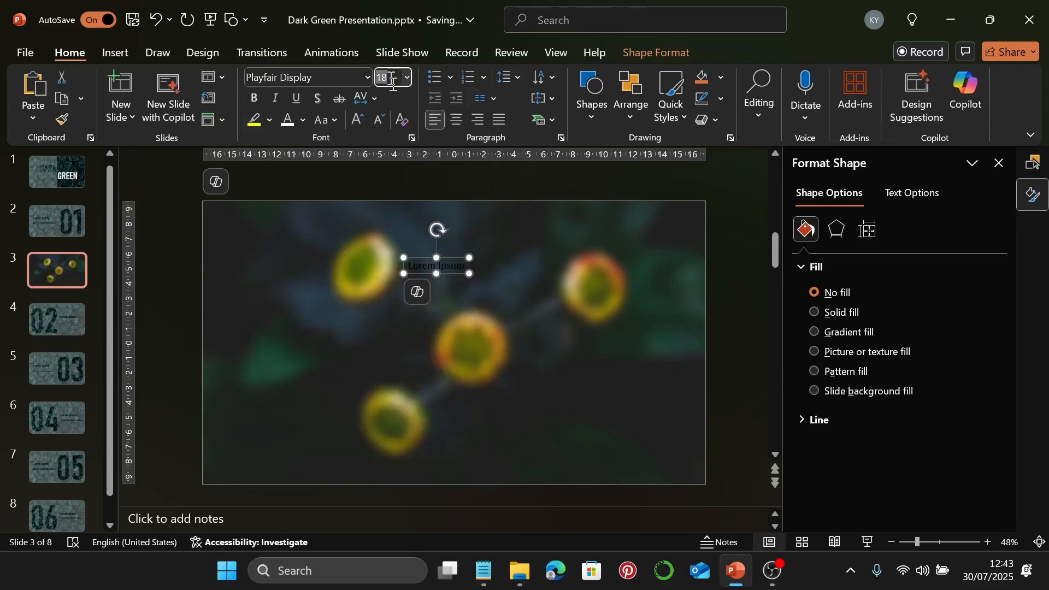
type("4")
key("Return")
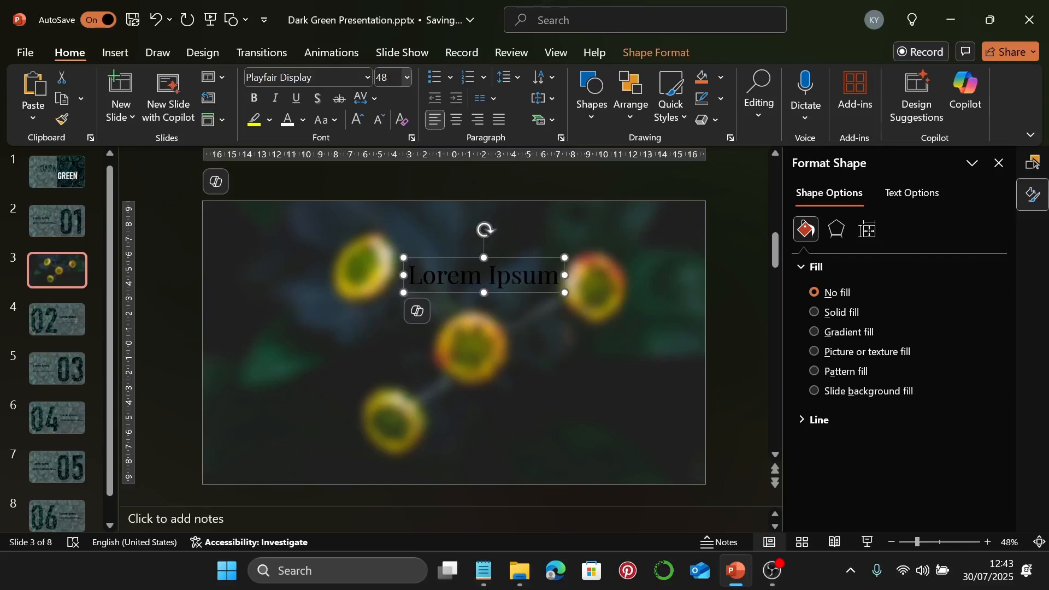
left_click(290, 123)
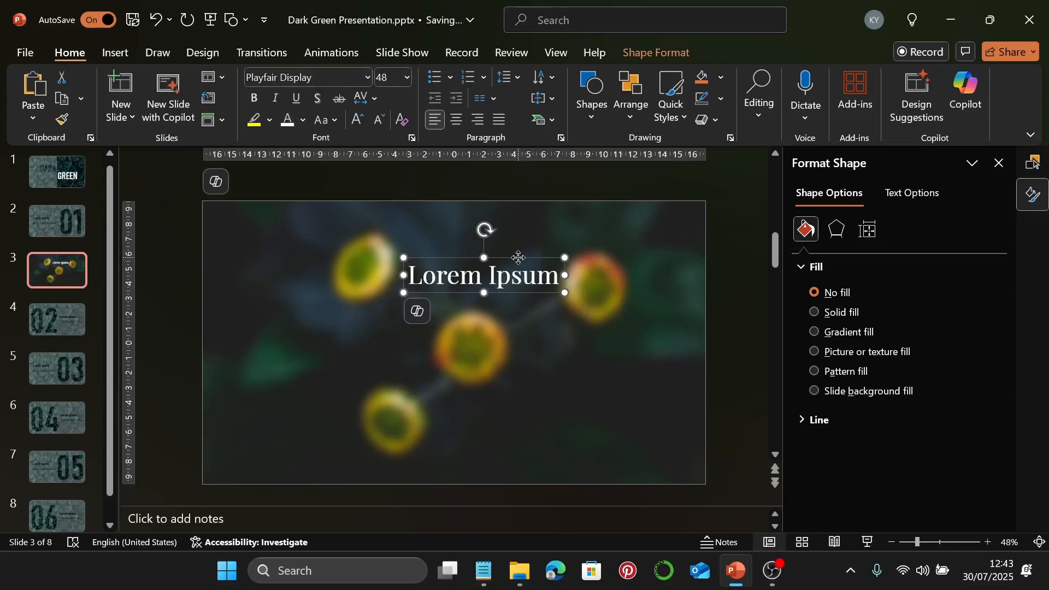
Step: Move the "Lorem Ipsum" heading to the top centre of slide 3 and centre-align its text
left_click_drag(519, 258, 480, 218)
left_click(458, 123)
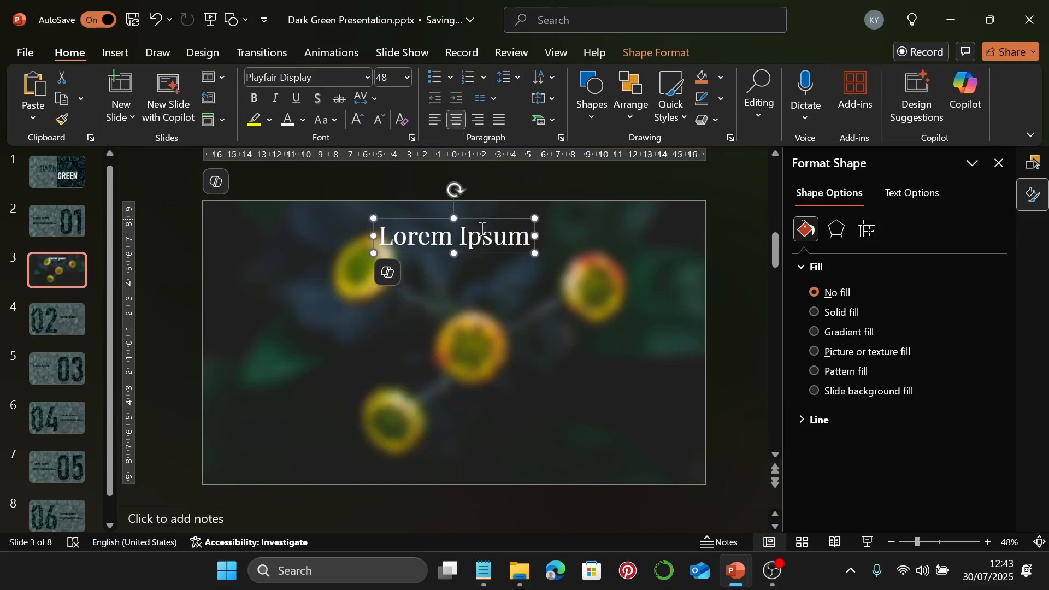
left_click(550, 181)
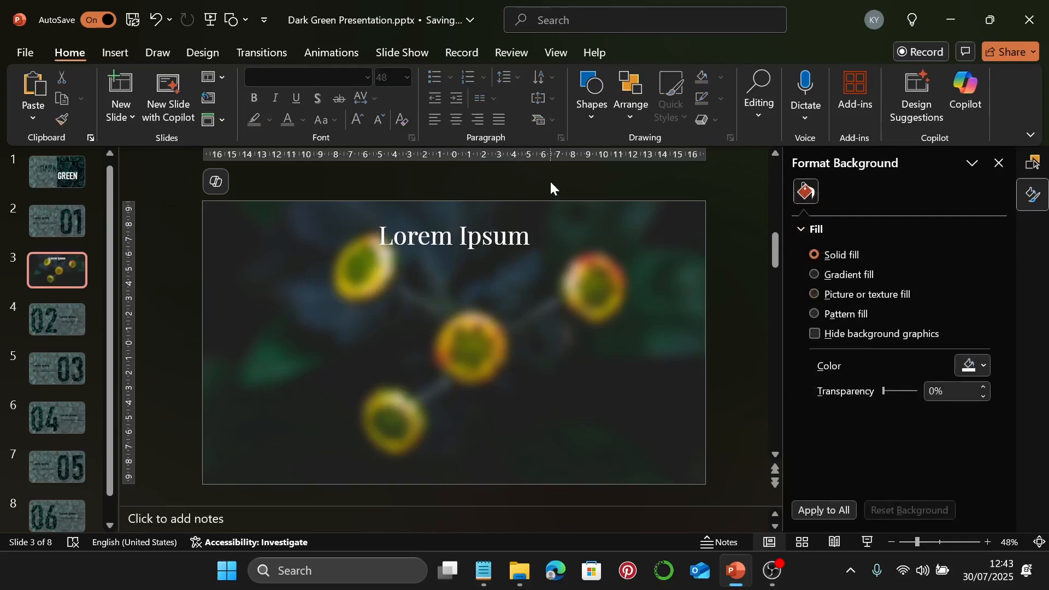
Step: Insert a 2.54 cm square shape on the left half of slide 3, below the heading
left_click(590, 98)
left_click(647, 159)
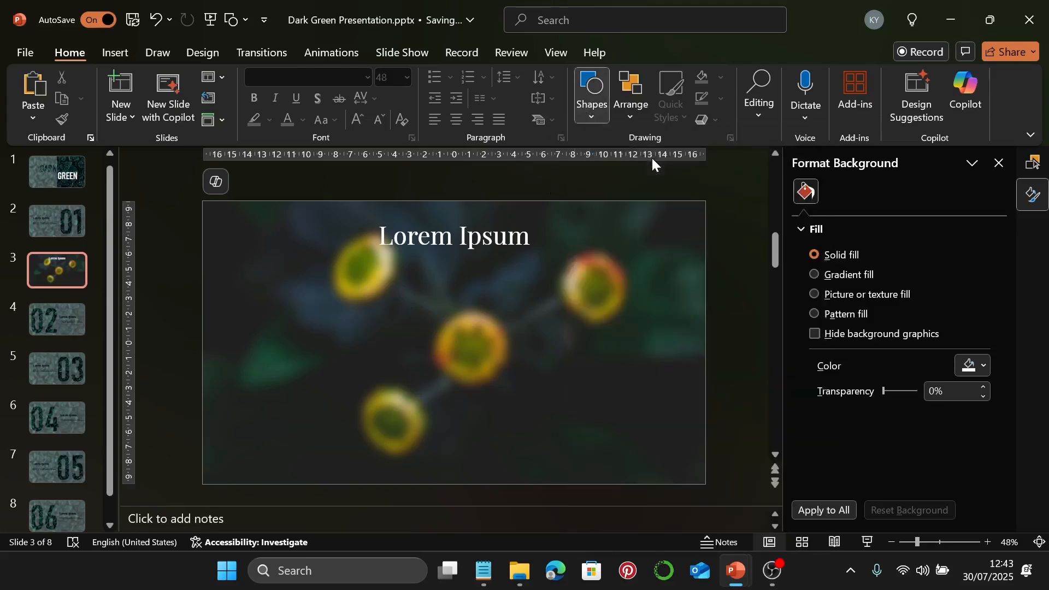
left_click(315, 312)
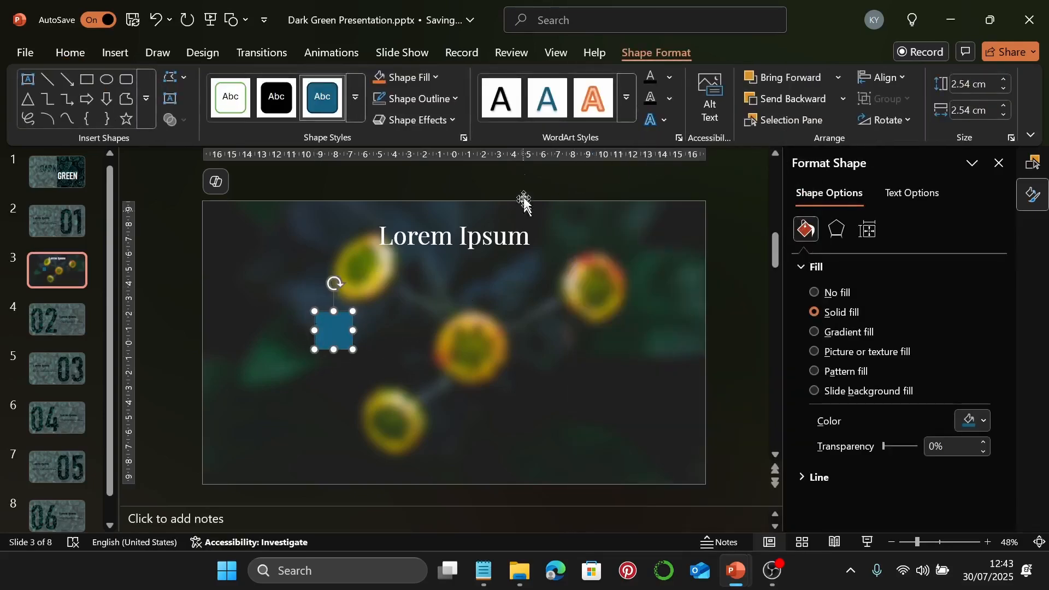
Step: Fill the square with white and set its fill transparency to 32%
left_click(423, 83)
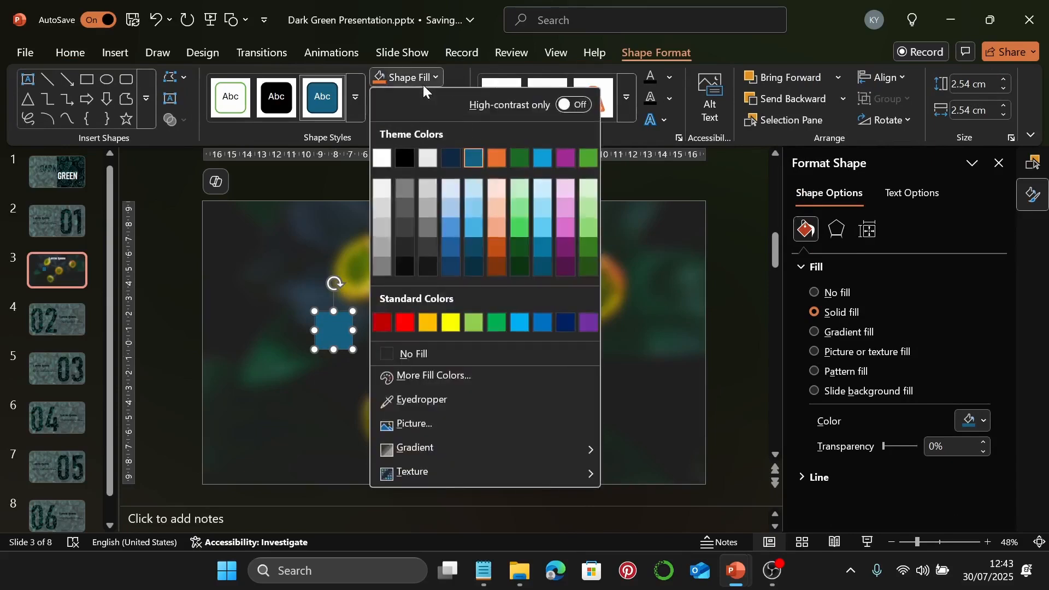
left_click(381, 159)
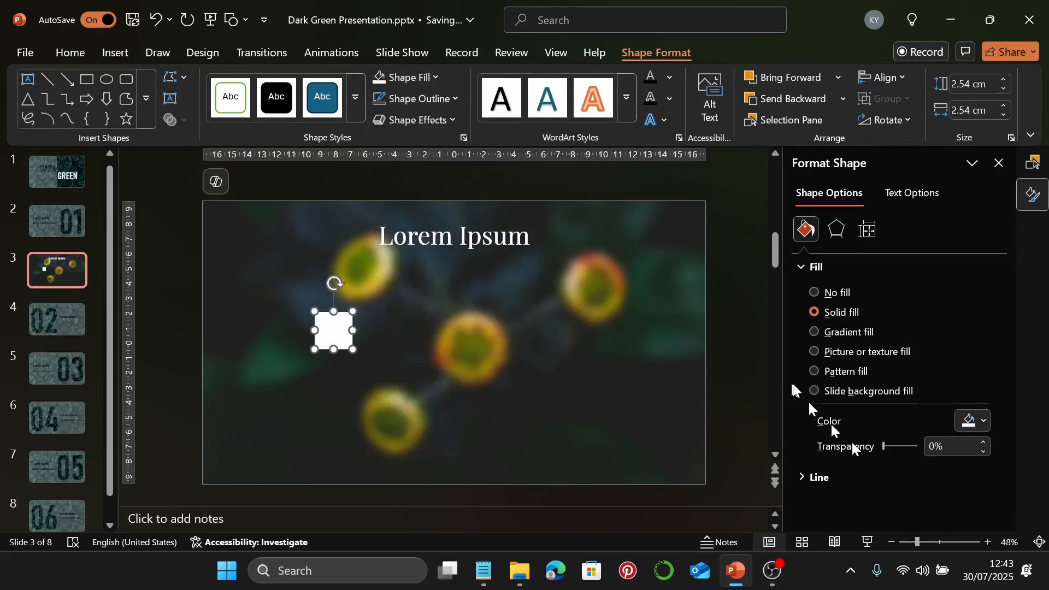
left_click(936, 454)
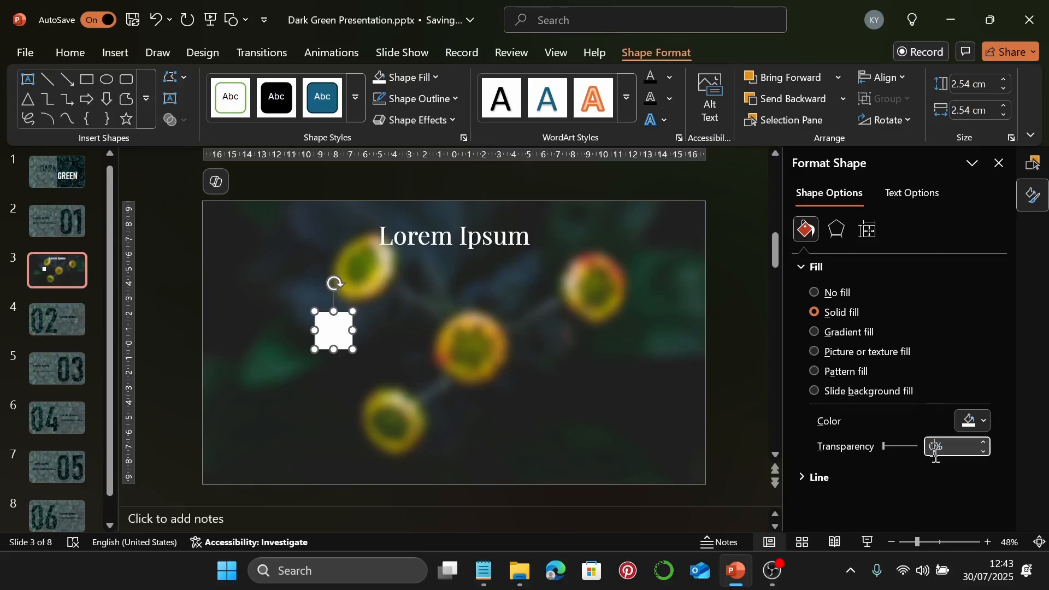
type("32")
key("Return")
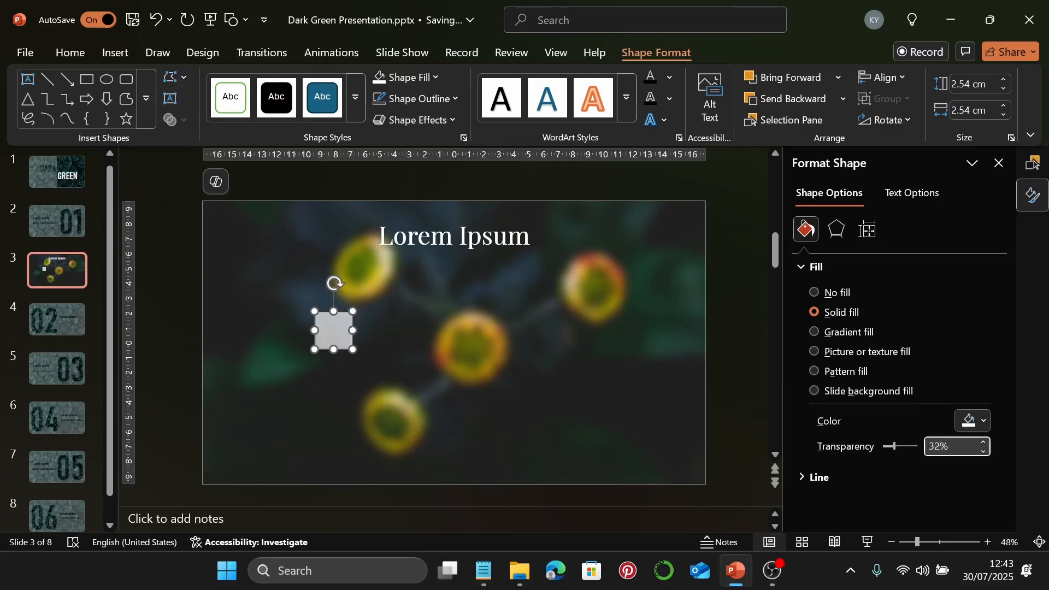
Step: Give the semi-transparent square a white outline
left_click(440, 100)
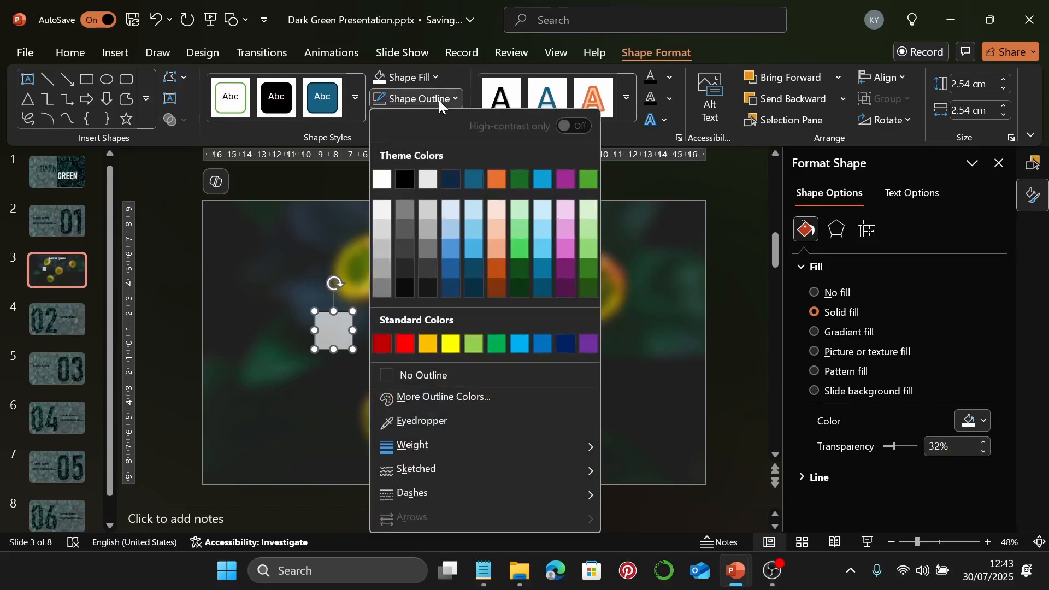
left_click(389, 182)
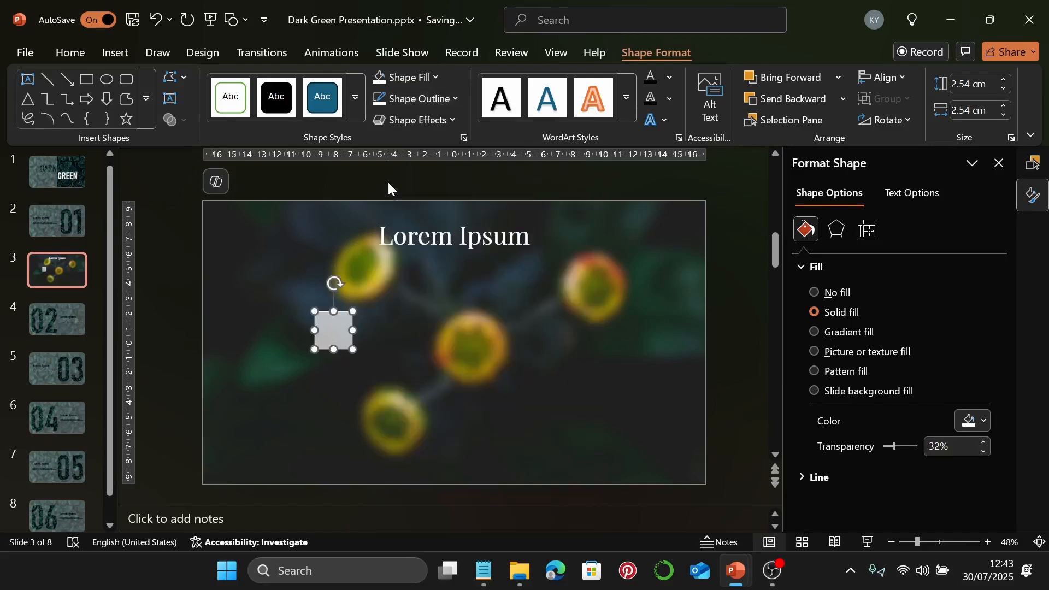
left_click(408, 100)
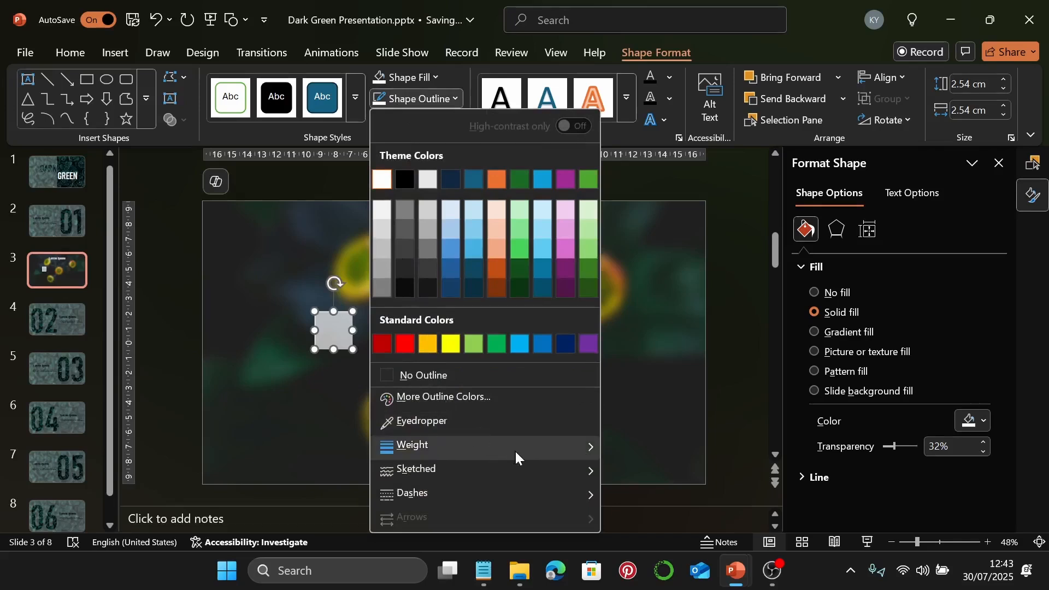
mouse_move(516, 457)
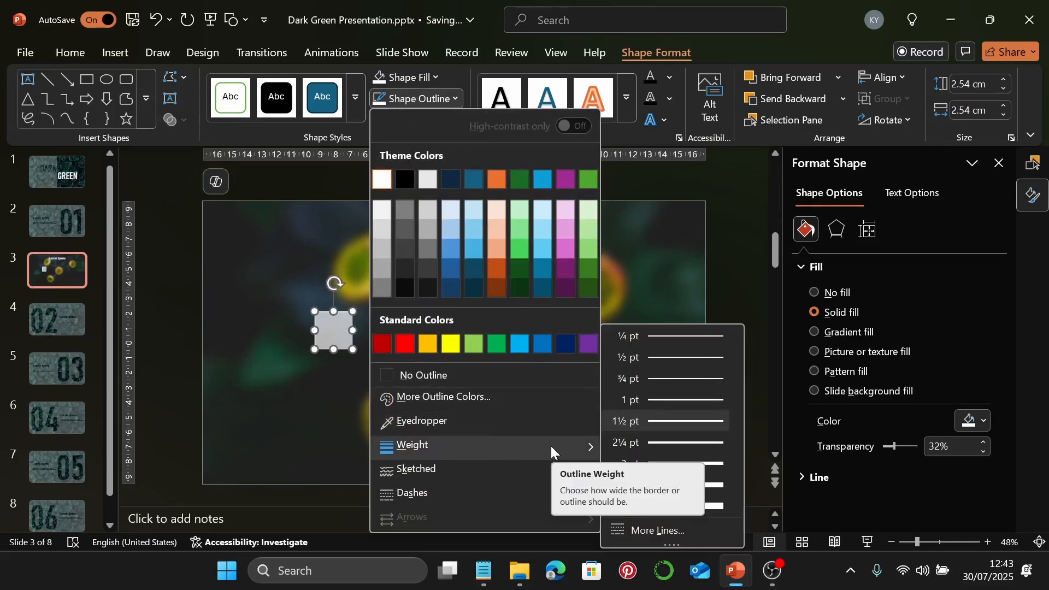
left_click(286, 326)
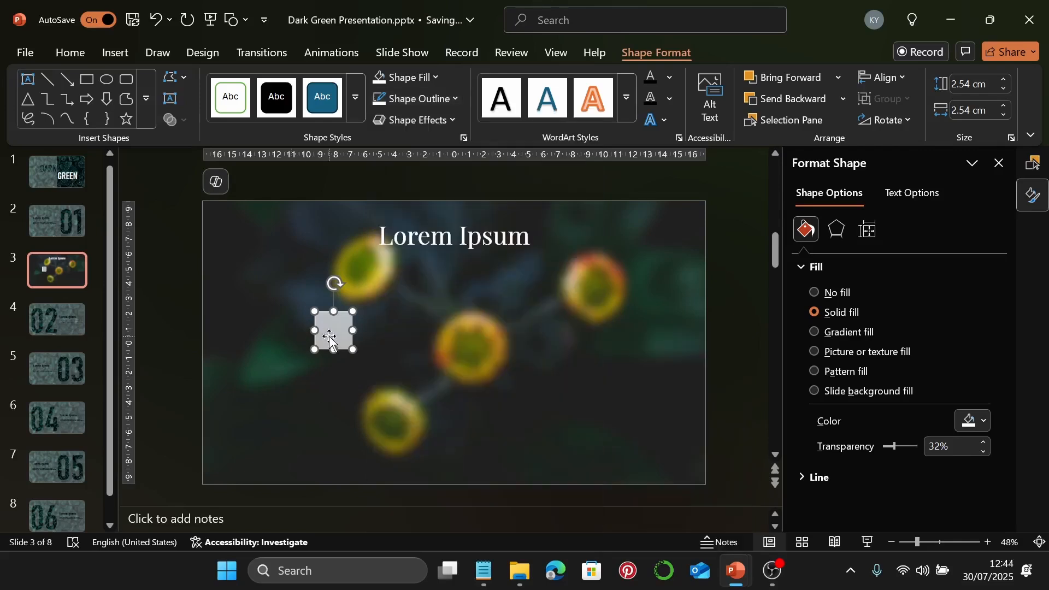
Step: Resize the square to 12.45 cm high and 7.95 cm wide and place it as a card on the slide's left side
left_click_drag(329, 337, 265, 301)
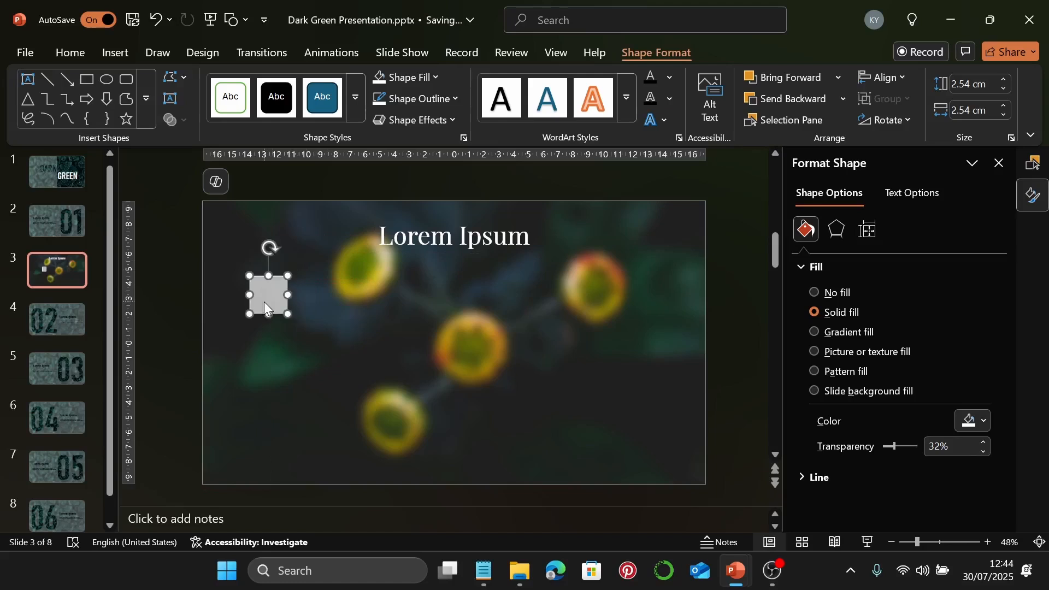
left_click(971, 92)
type("1")
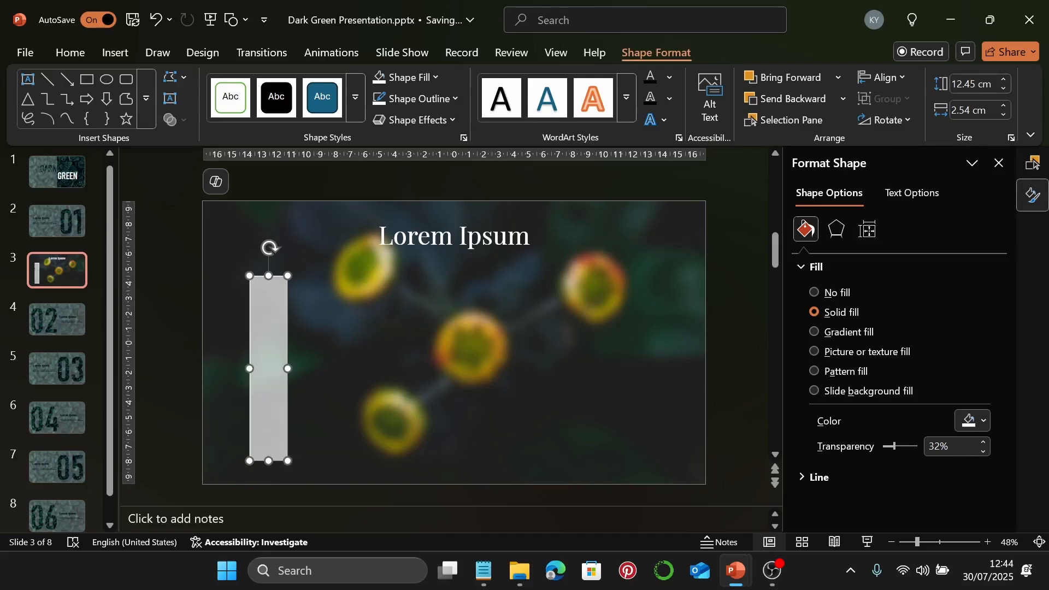
left_click(960, 109)
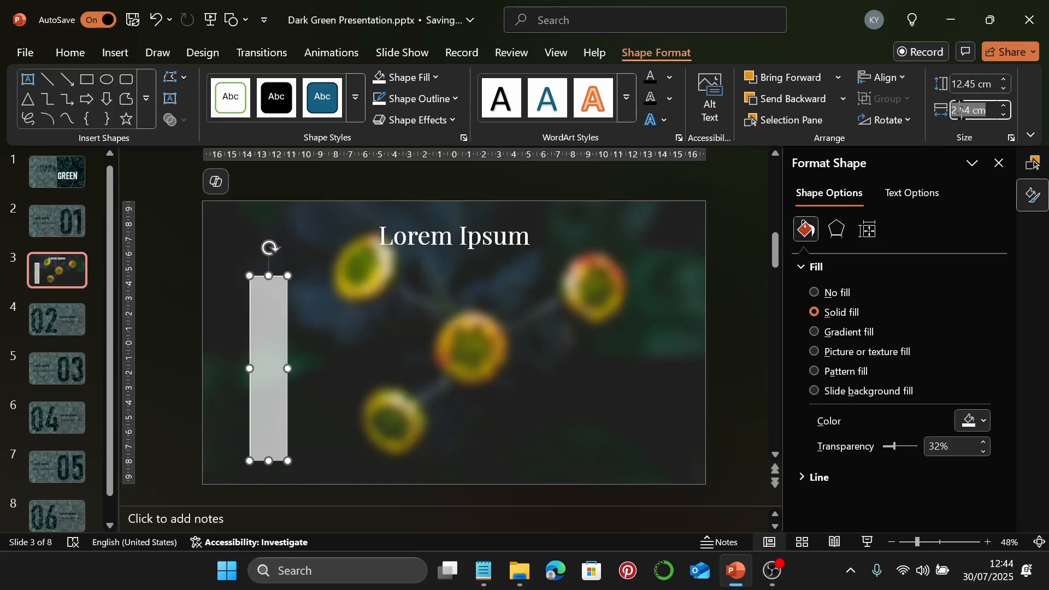
type("7.95")
key("Return")
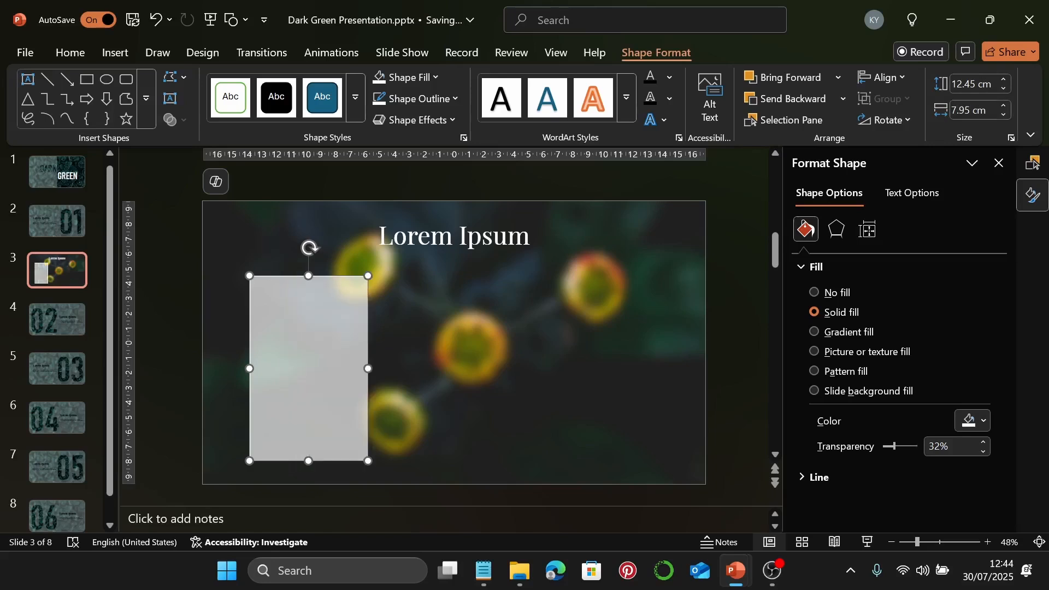
left_click_drag(321, 367, 311, 369)
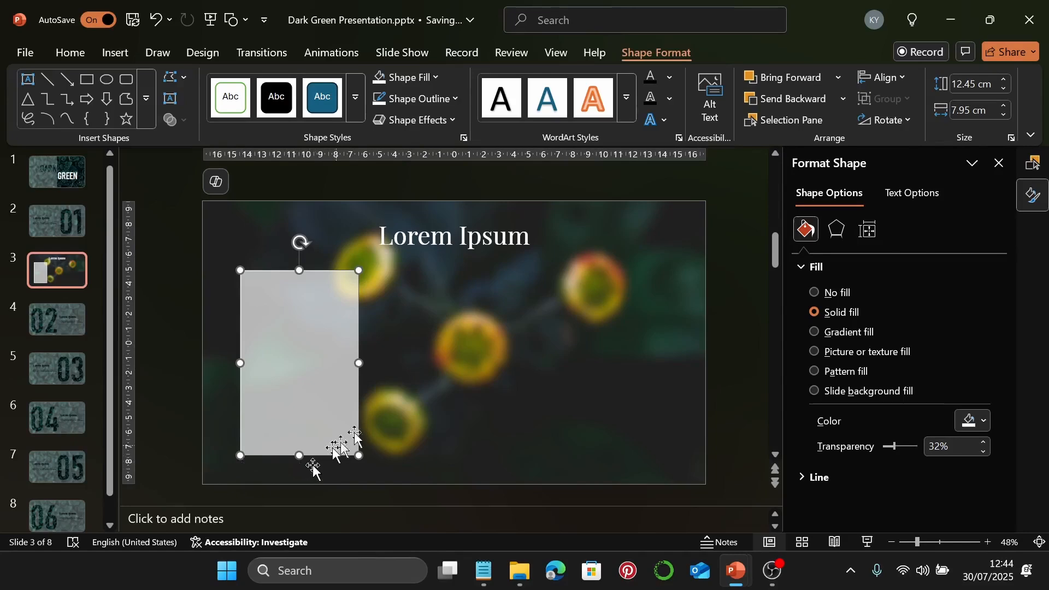
right_click(464, 350)
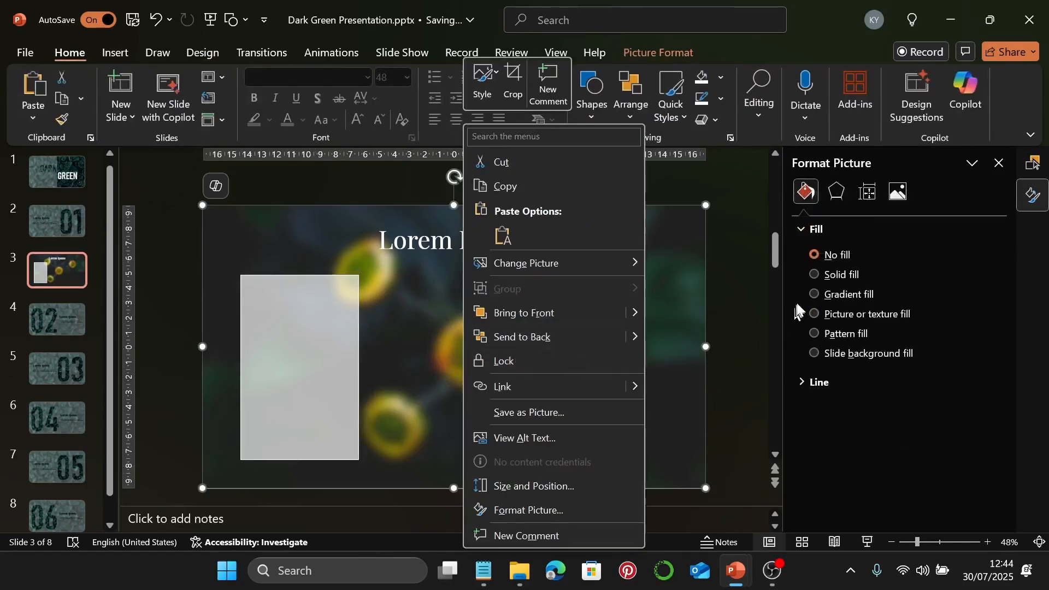
left_click(764, 310)
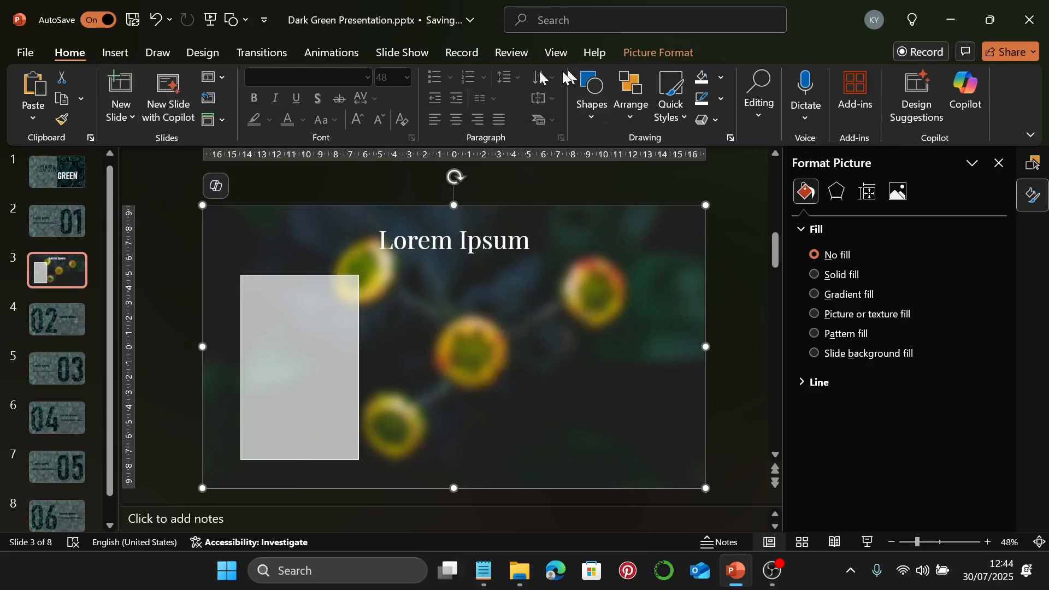
Step: Insert three solid stock icons on slide 3: the coral with fish, the figure reaching for a star, and the house blueprint
left_click(112, 54)
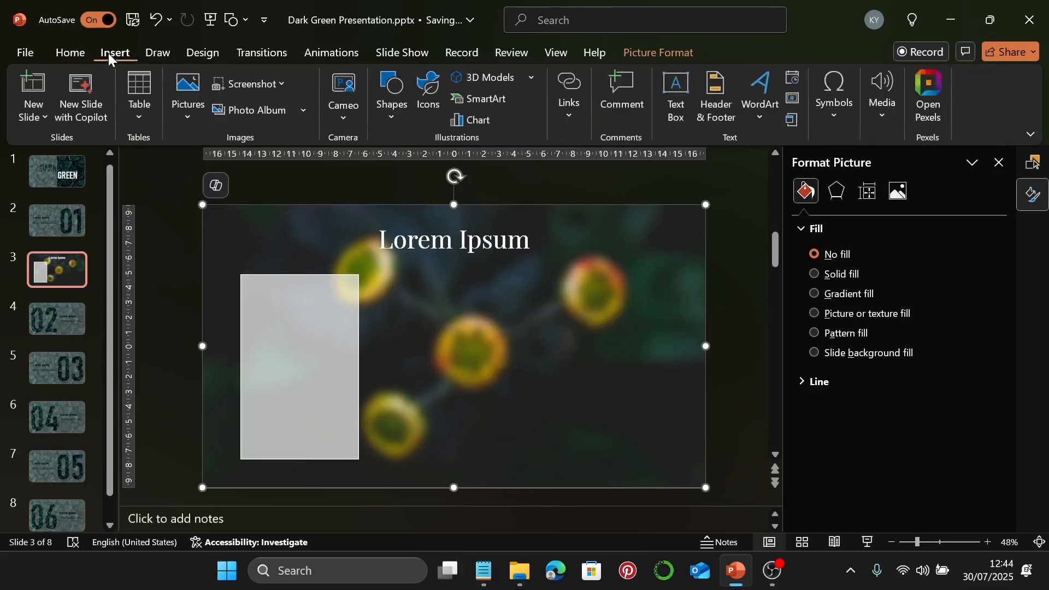
left_click(428, 91)
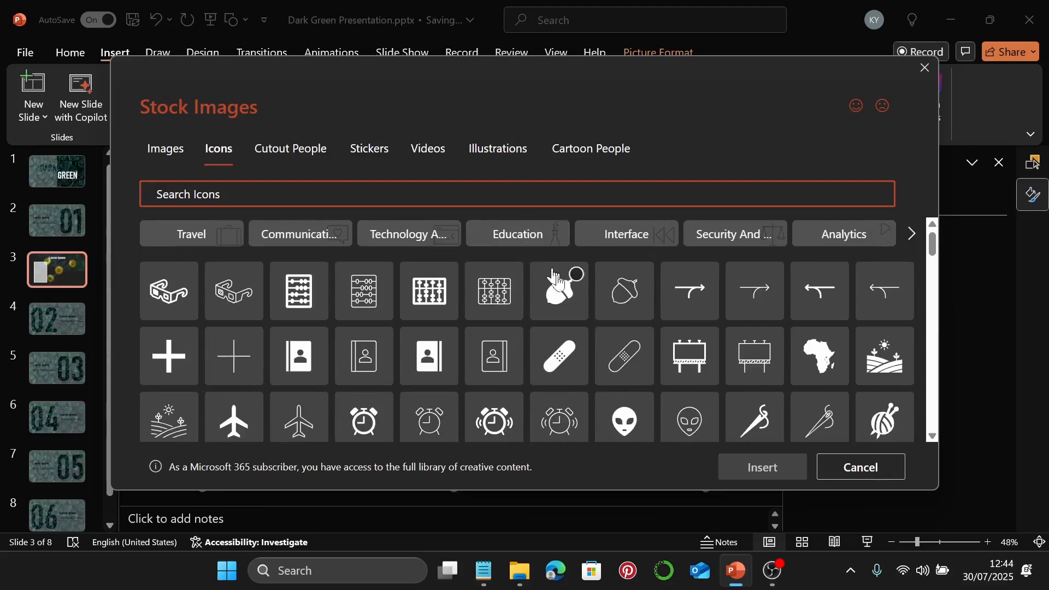
scroll(644, 313, "down", 2)
scroll(641, 310, "down", 2)
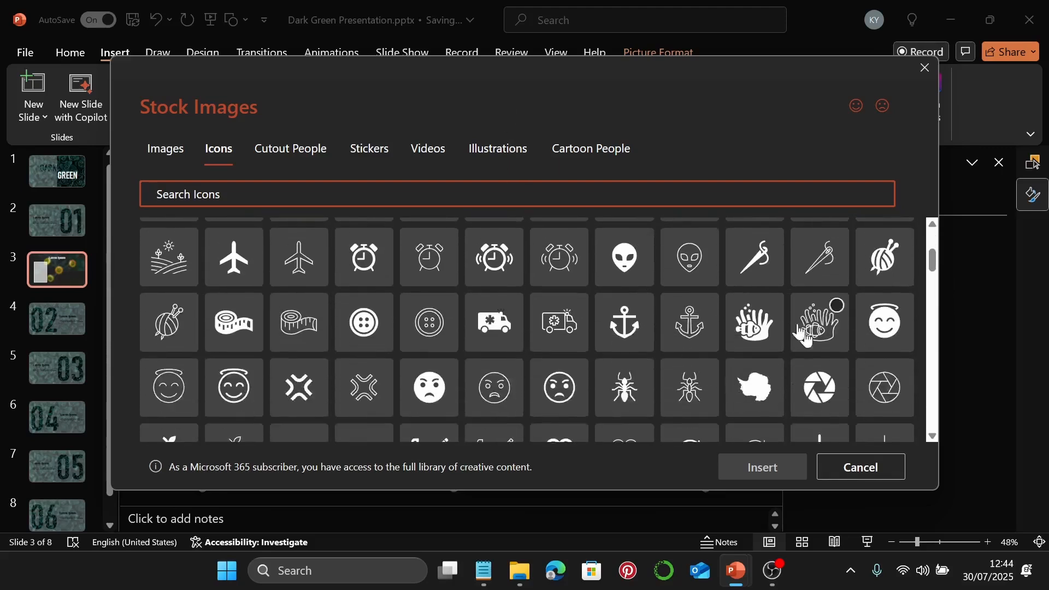
left_click(774, 307)
scroll(763, 310, "down", 6)
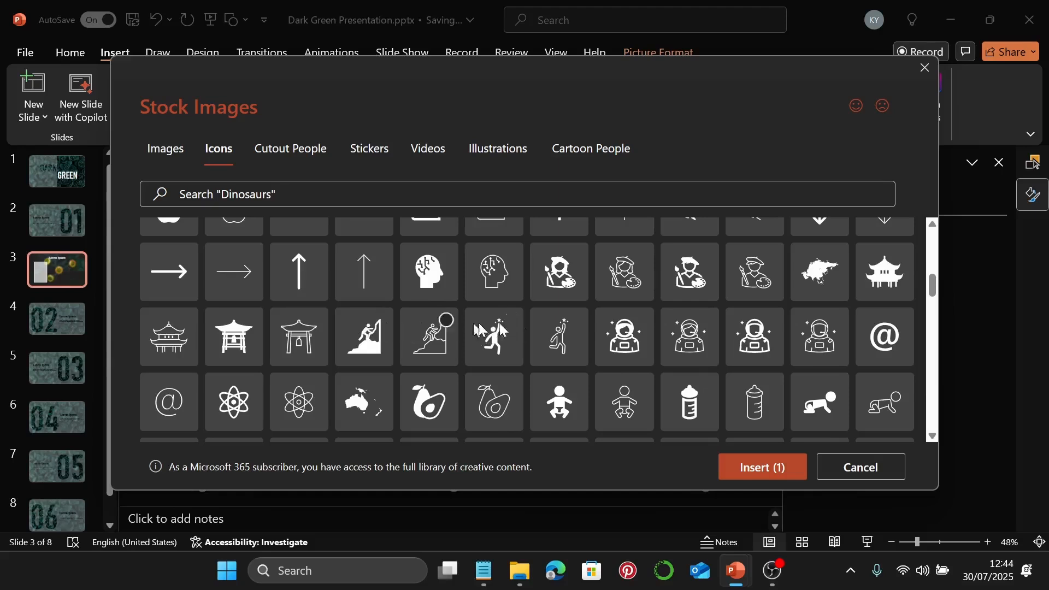
left_click(514, 325)
scroll(645, 328, "up", 4)
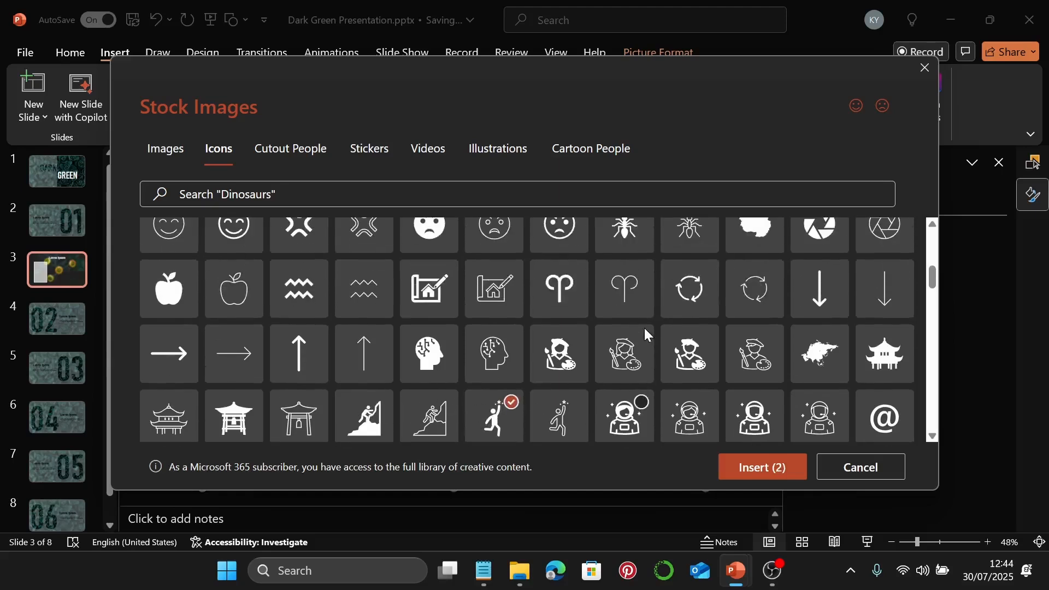
left_click(455, 377)
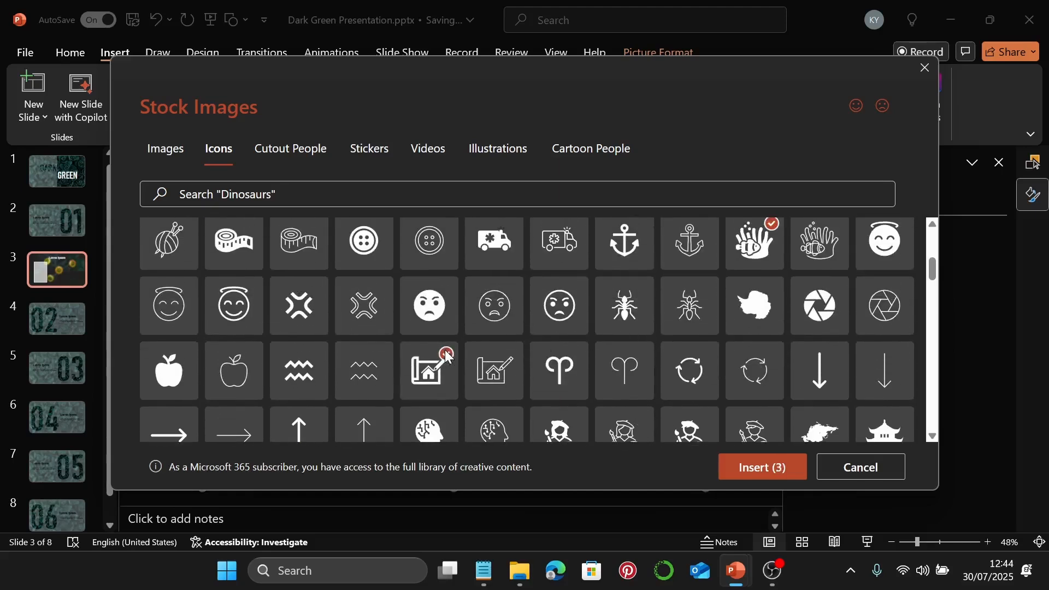
scroll(458, 365, "down", 4)
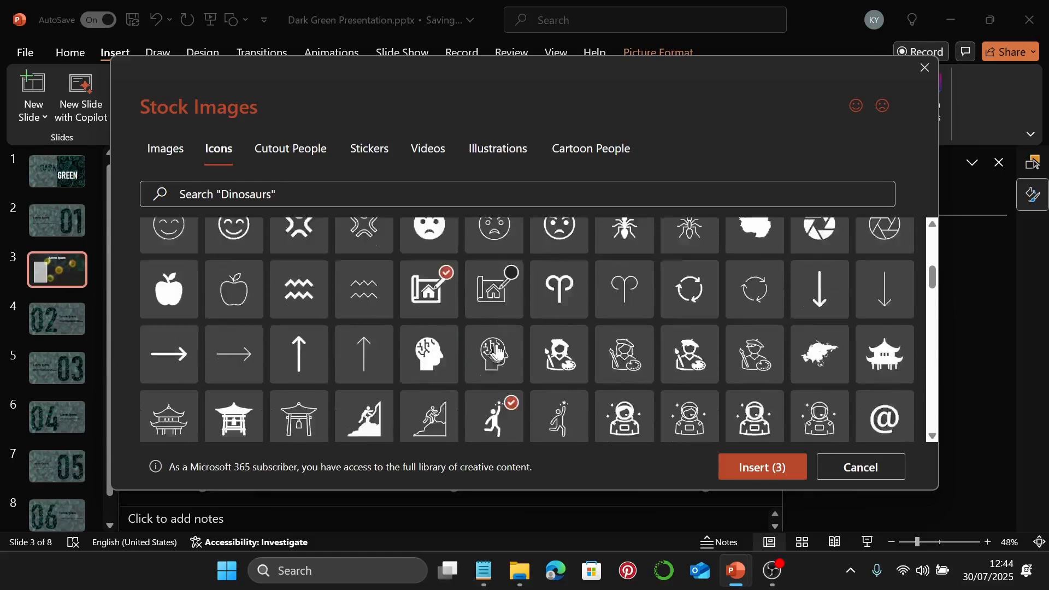
scroll(527, 340, "up", 2)
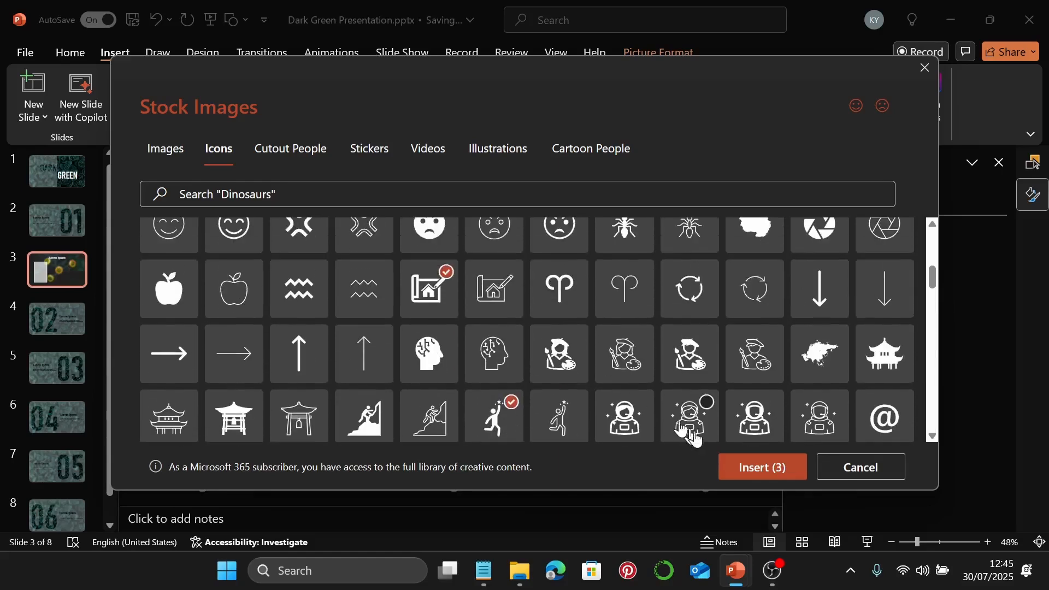
left_click(750, 469)
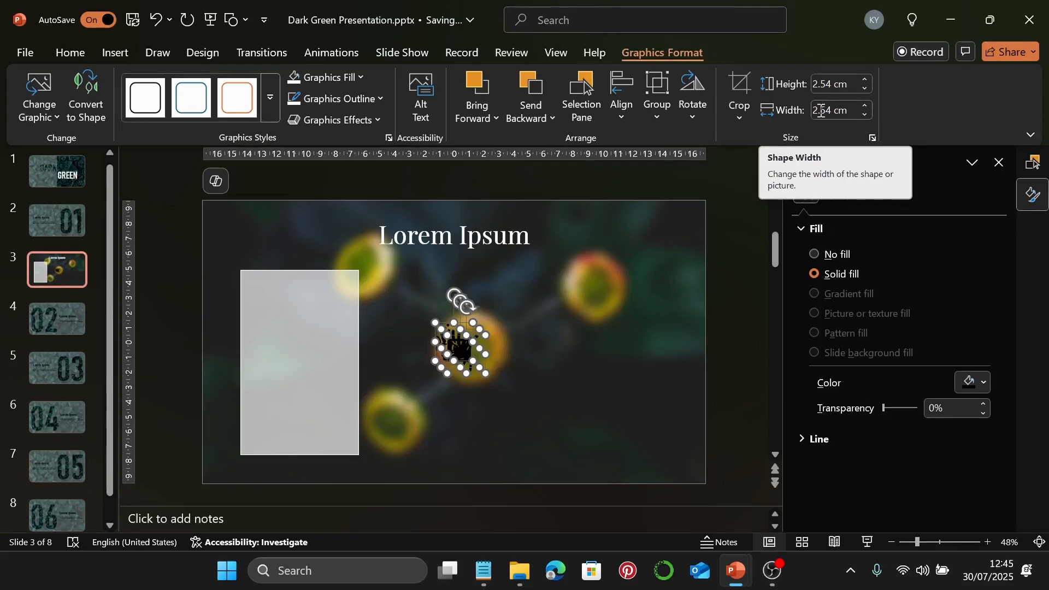
Step: Move the house blueprint icon onto the white card on slide 3, centred horizontally near the card's top edge
left_click(492, 340)
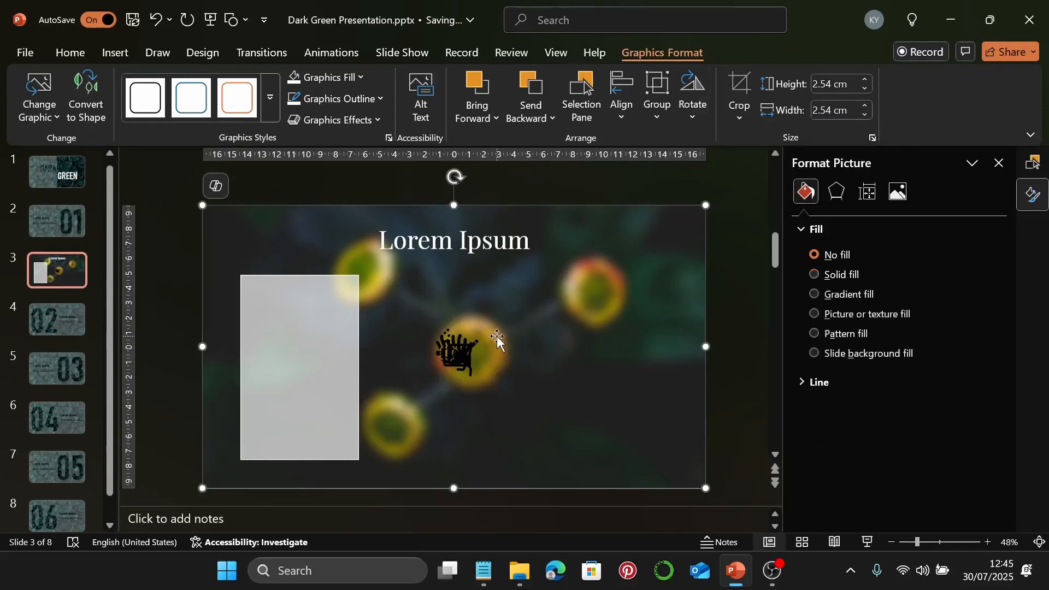
left_click(463, 350)
left_click_drag(461, 350, 298, 301)
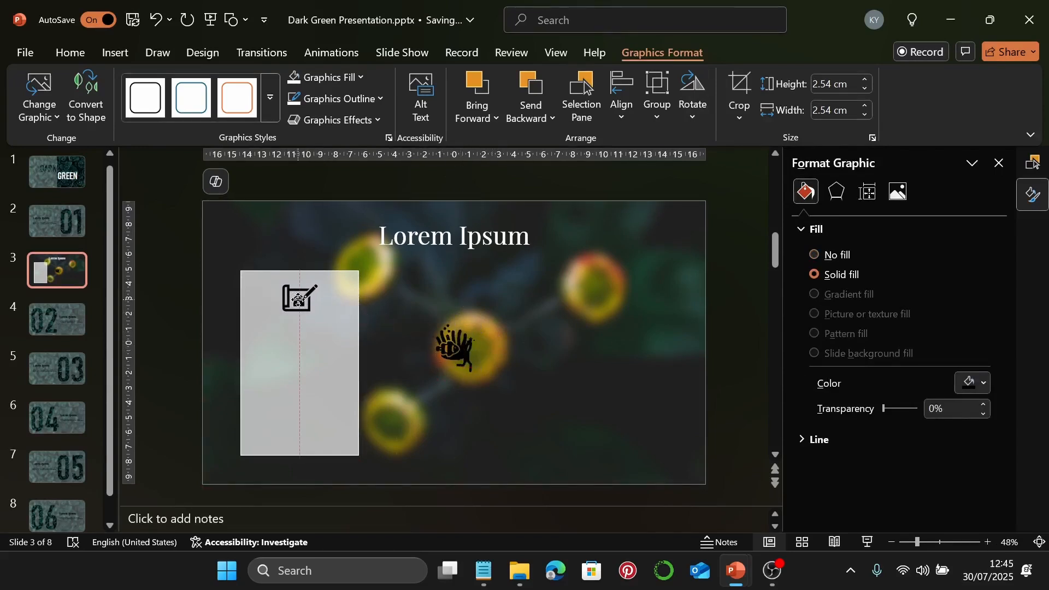
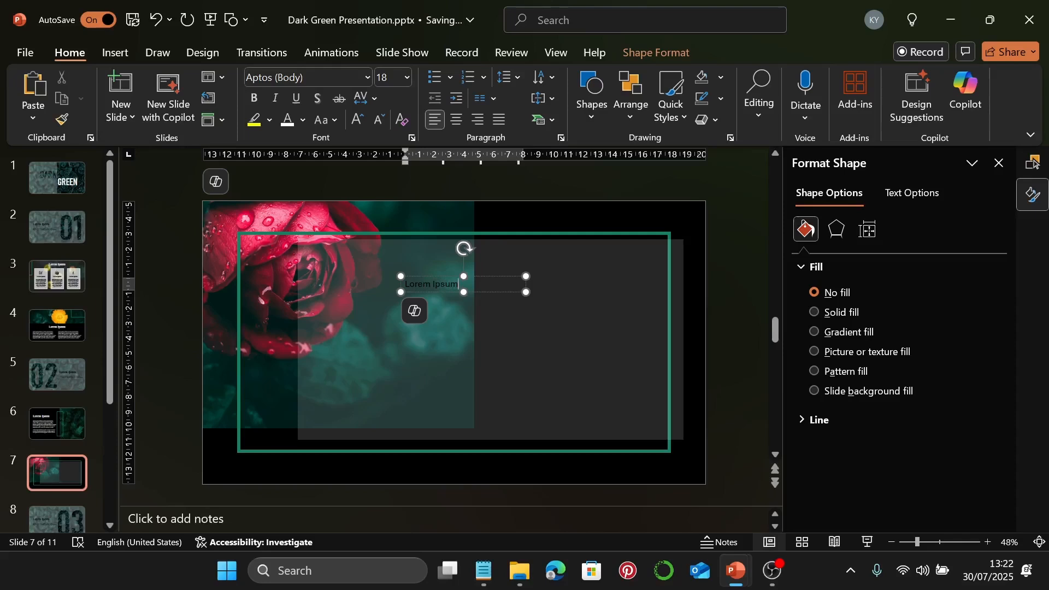
Step: Format the "Lorem Ipsum" heading on slide 7 as white Playfair Display text at size 48
left_click(504, 279)
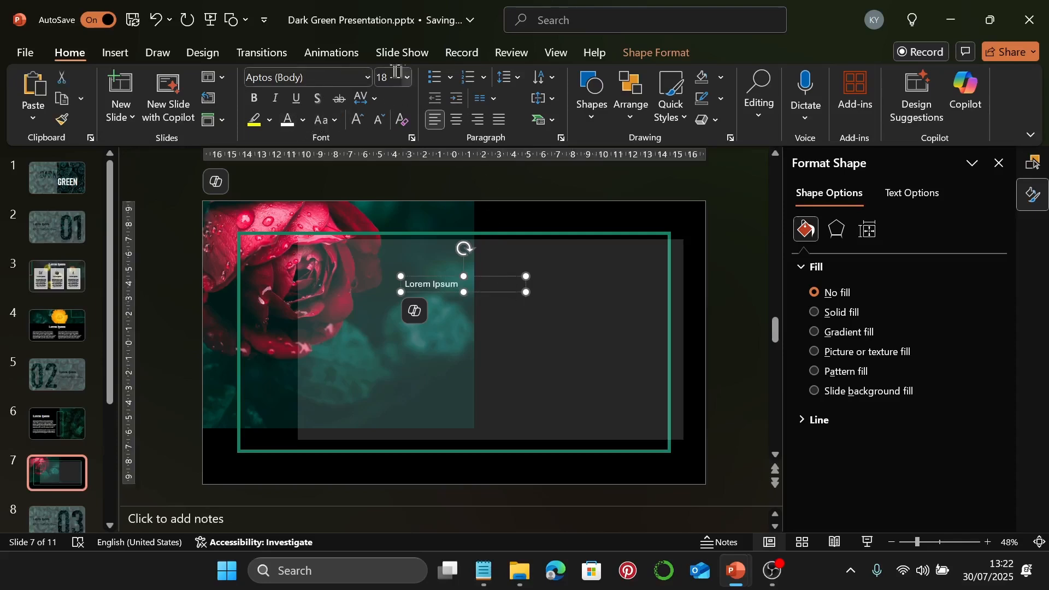
left_click(366, 82)
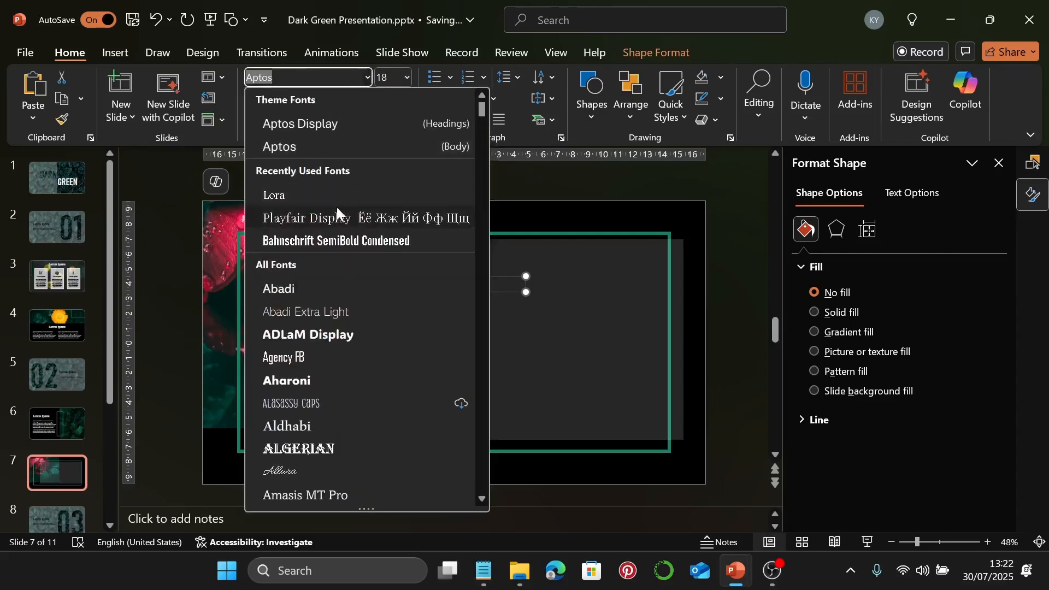
left_click(337, 216)
left_click(396, 82)
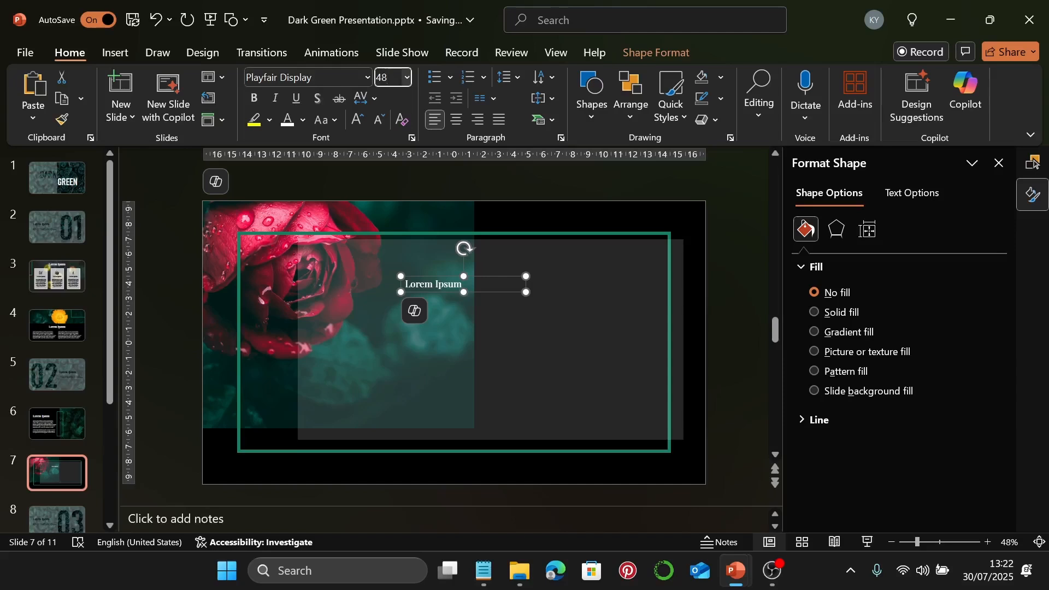
type("48")
key("Return")
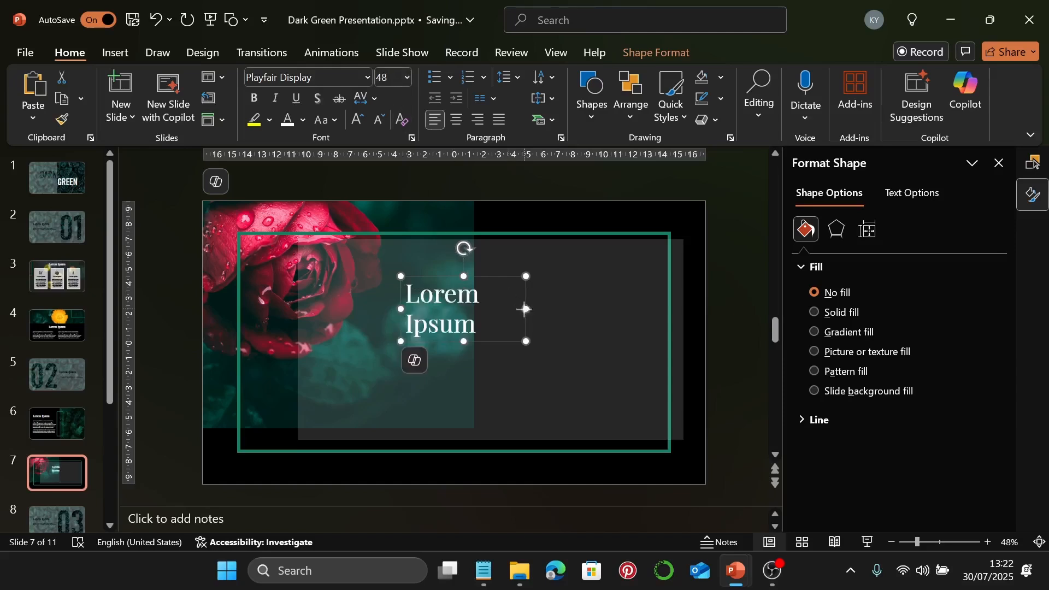
Step: Widen the heading's text box to fit one line, centre its text and move it up near the grey panel's top edge
left_click_drag(527, 309, 575, 313)
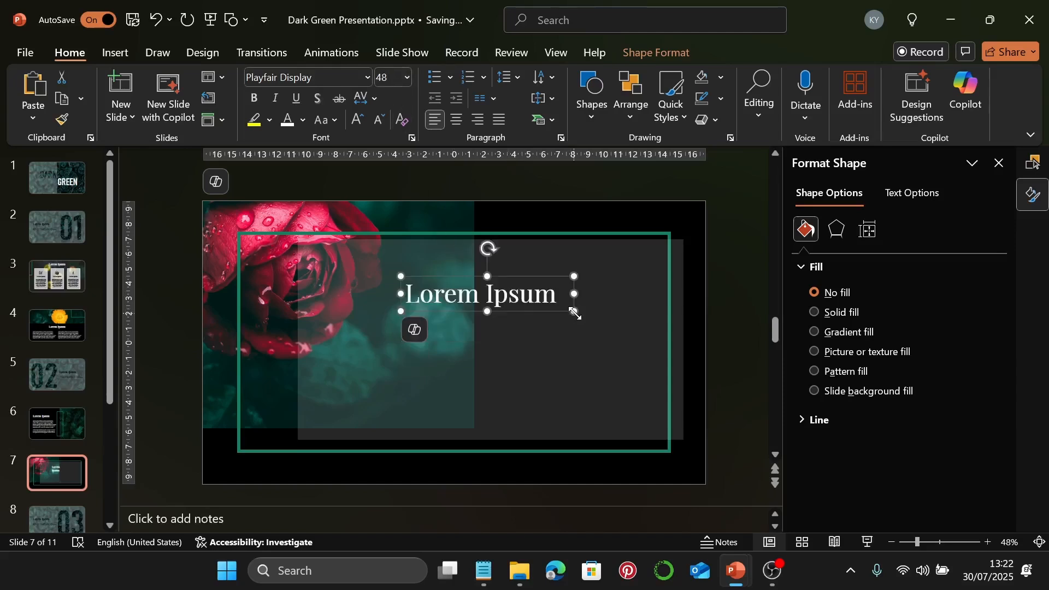
left_click(464, 120)
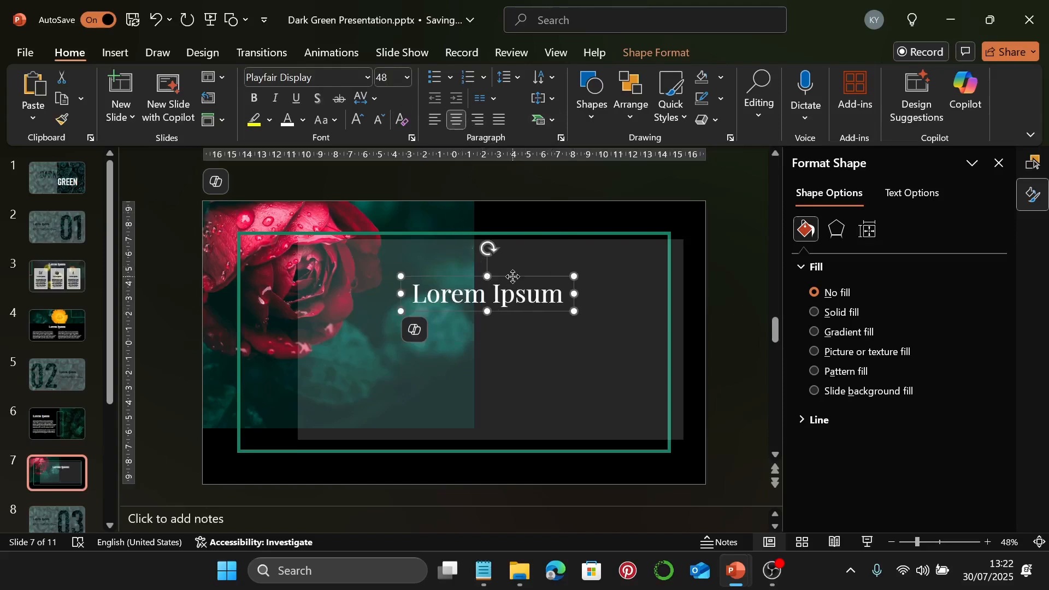
left_click_drag(512, 276, 497, 251)
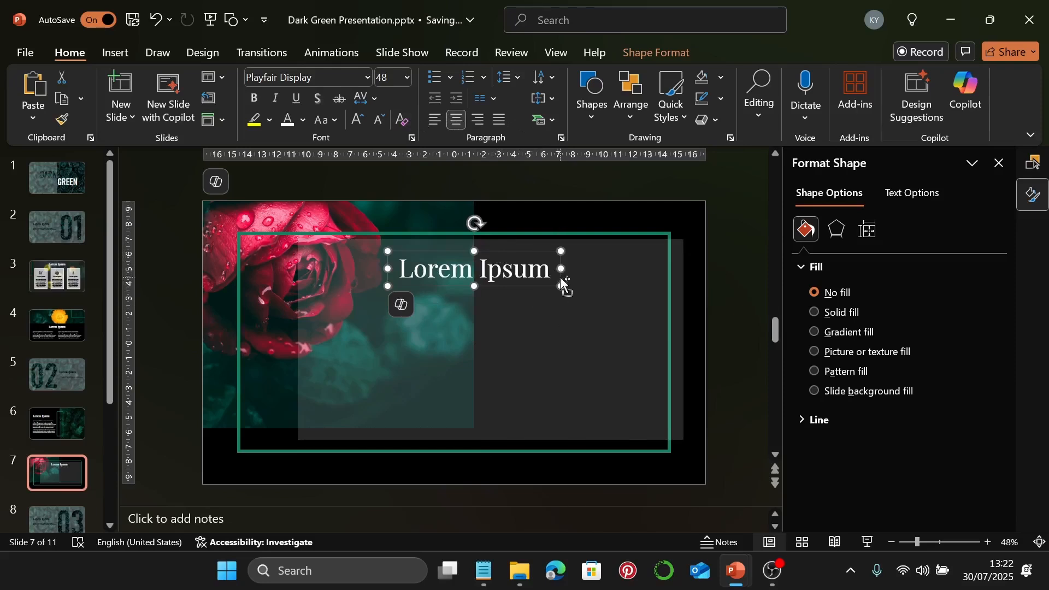
Step: Duplicate the heading directly below itself and set the copy to Lora at size 18
left_click_drag(561, 278, 561, 313)
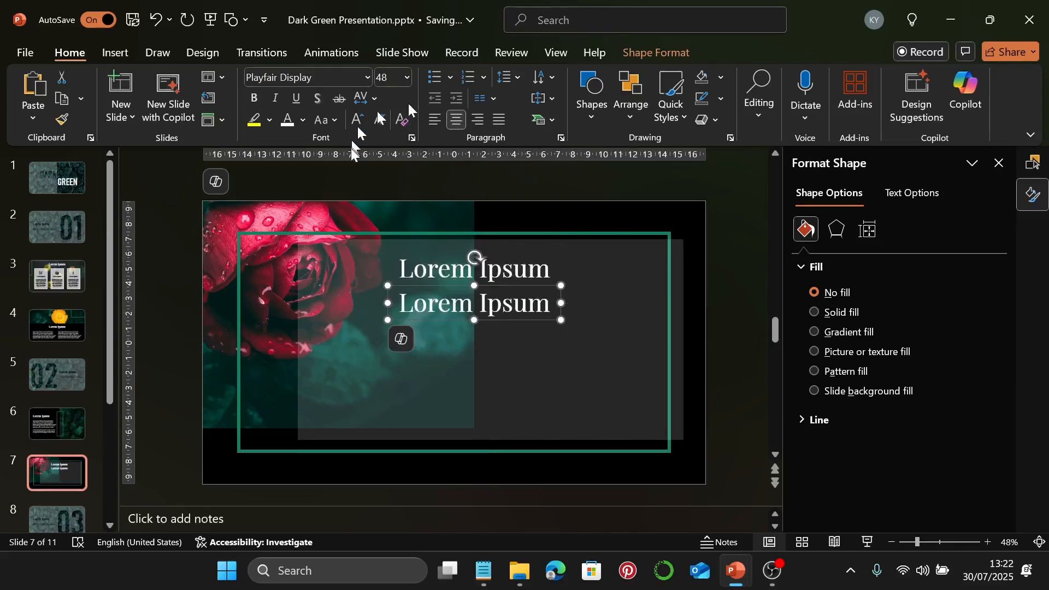
left_click(366, 78)
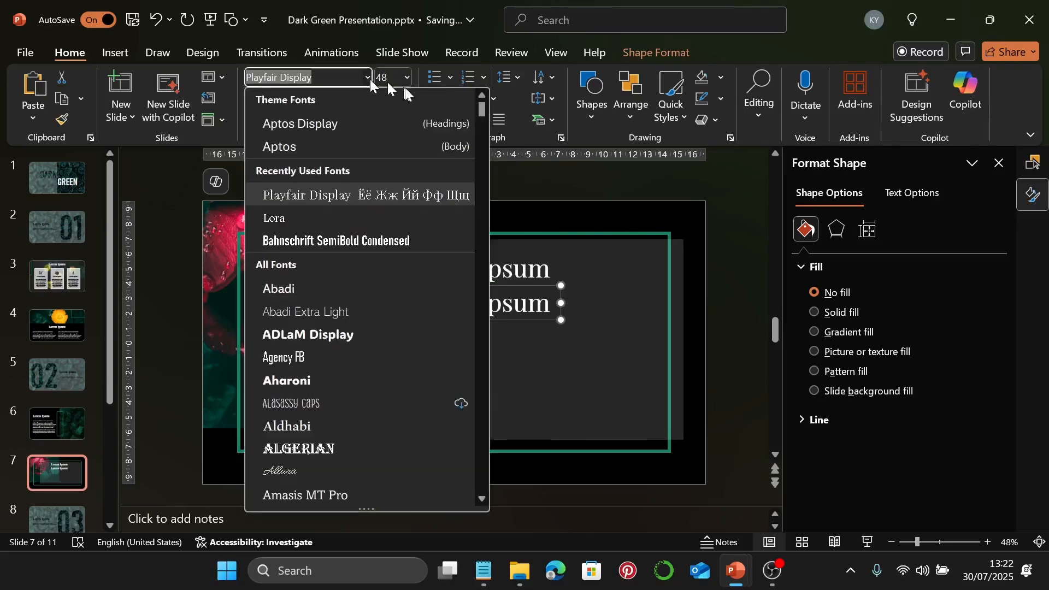
left_click(375, 219)
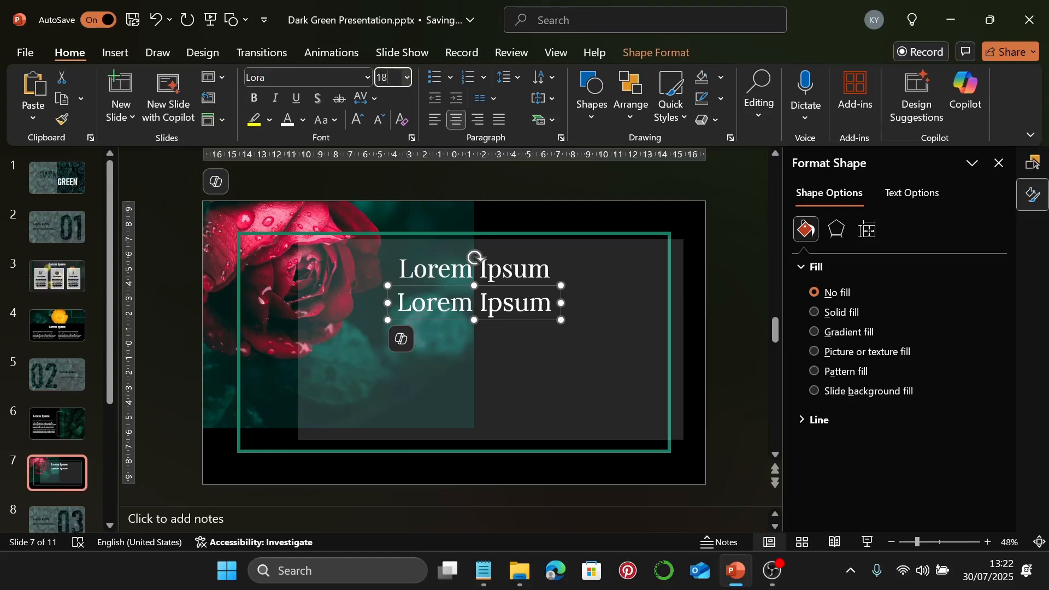
type("18")
key("Return")
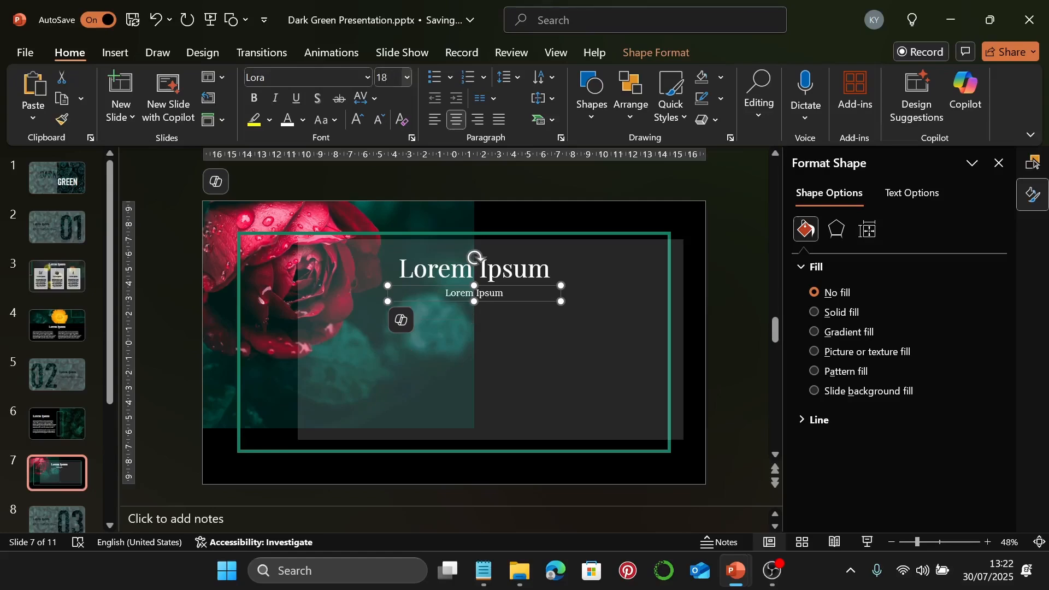
Step: Replace the duplicate's text with the two body paragraphs from section 02 of the "Title slides" Notepad file
left_click(483, 571)
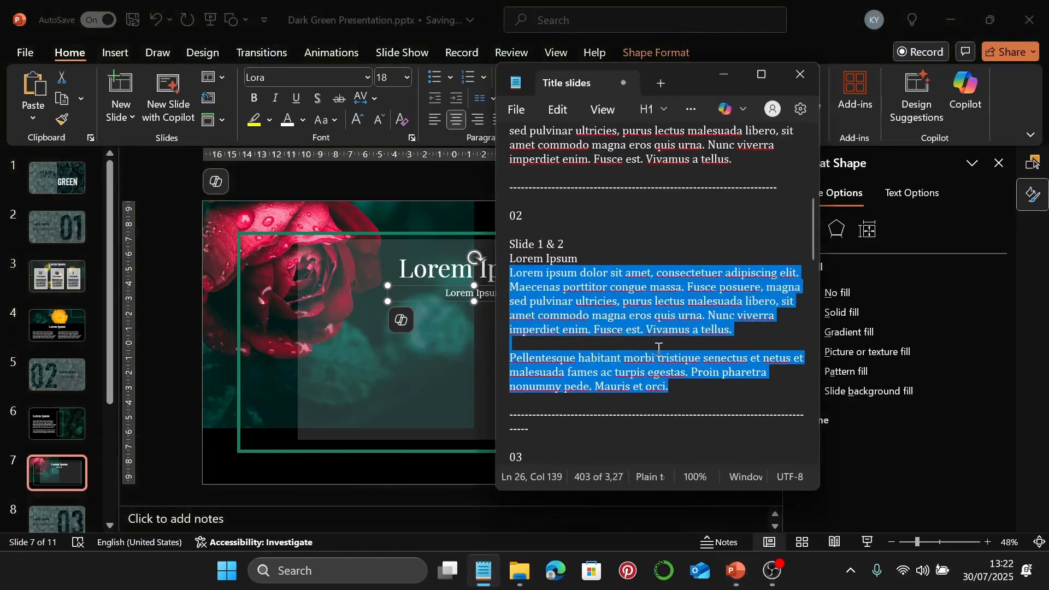
left_click(722, 80)
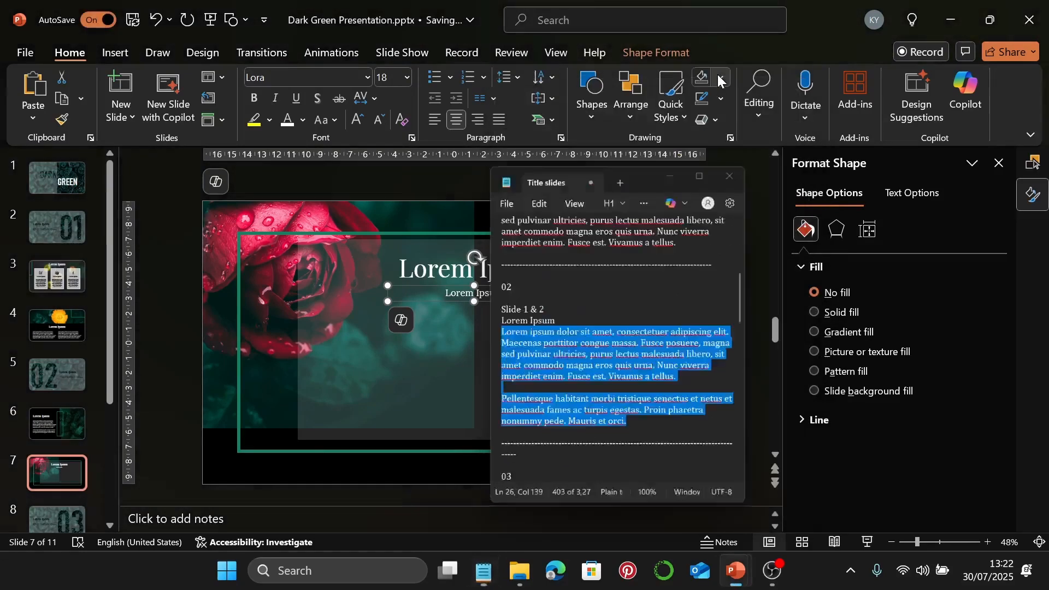
double_click(498, 294)
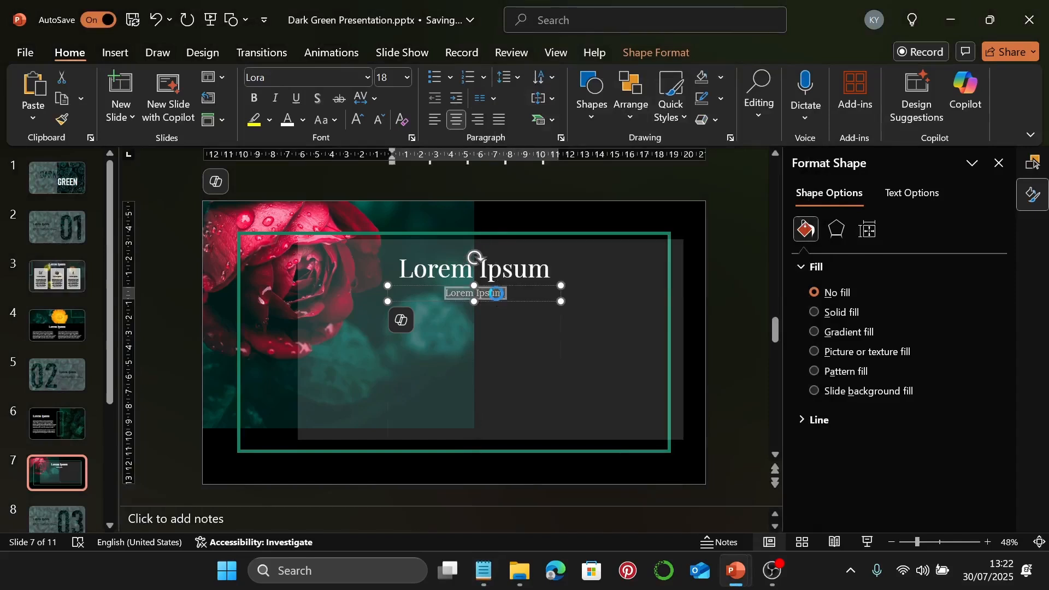
type("Lorem ipsum dolor sit amet, consectetuer adipiscing elit. Maecenas porttitor congue massa. Fusce posuere, magna sed pulvinar ultricies, purus lectus malesuada libero, sit amet commodo magna eros quis urna. Nunc viverra imperdiet enim. Fusce est. Vivamus a tellus.  Pellentesque habitant morbi tristique senectus et netus et malesuada fames ac turpis egestas. Proin pharetra nonummy pede. Mauris et orci.")
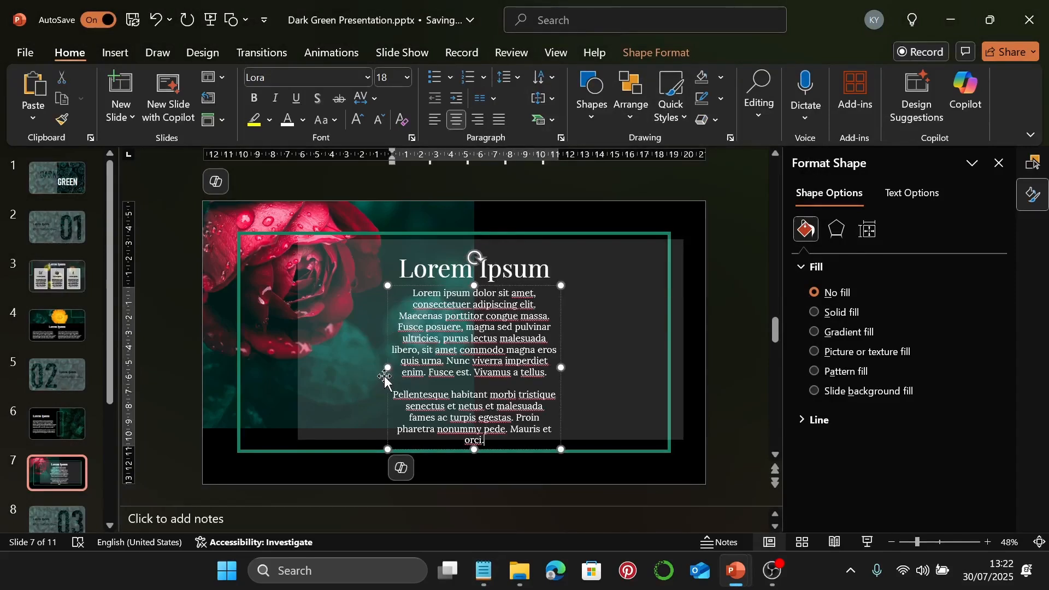
Step: Widen the body text box to nearly the grey panel's width inside the green frame and move it down below the heading
left_click_drag(388, 370, 307, 375)
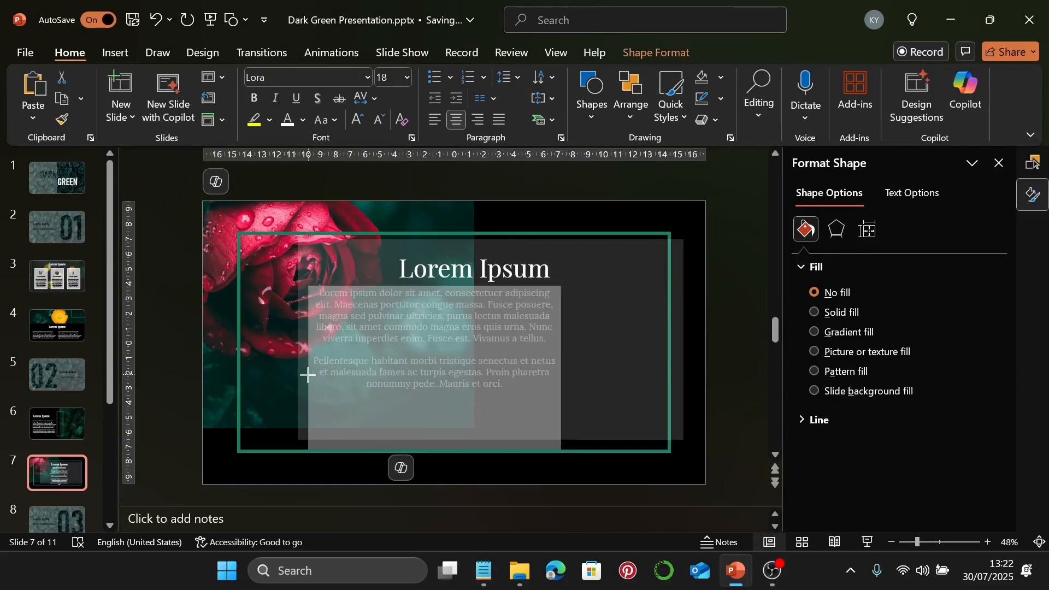
left_click_drag(563, 342, 657, 348)
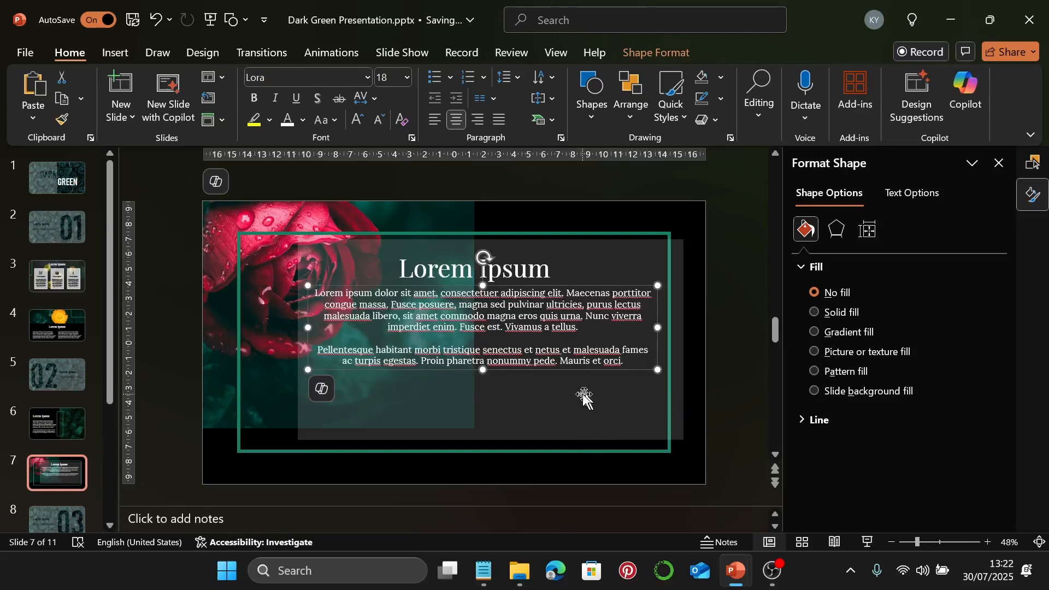
left_click_drag(569, 285, 569, 310)
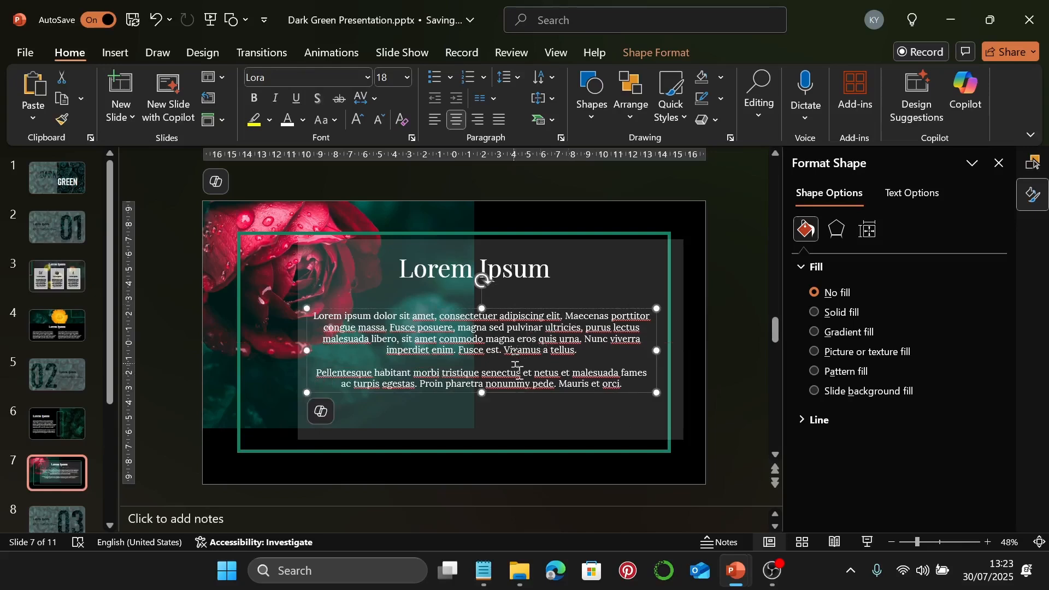
Step: Align the heading and body text box on their horizontal centres and group them
left_click(520, 280, "shift")
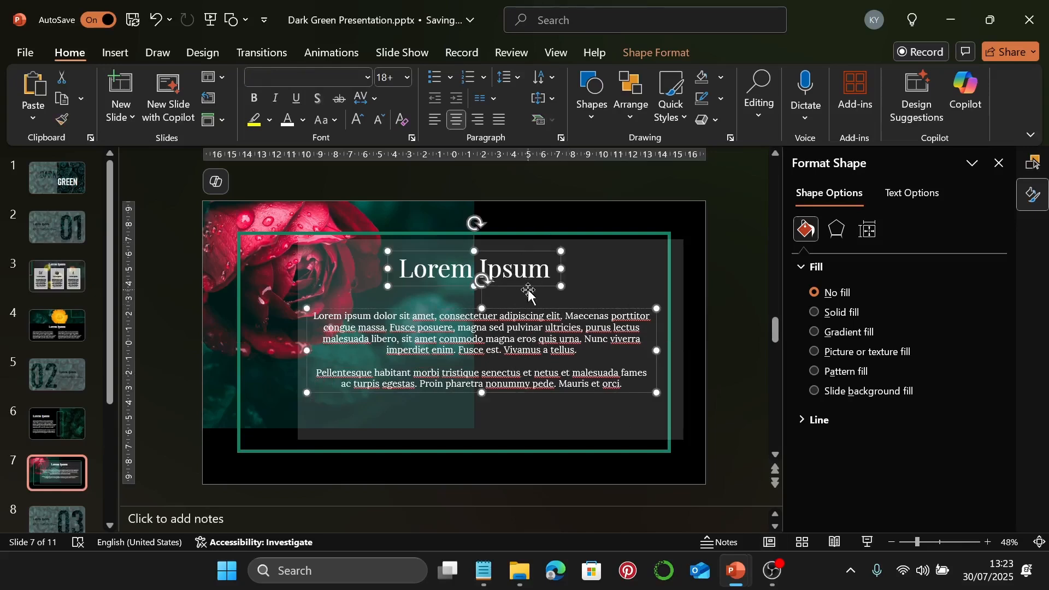
left_click(627, 92)
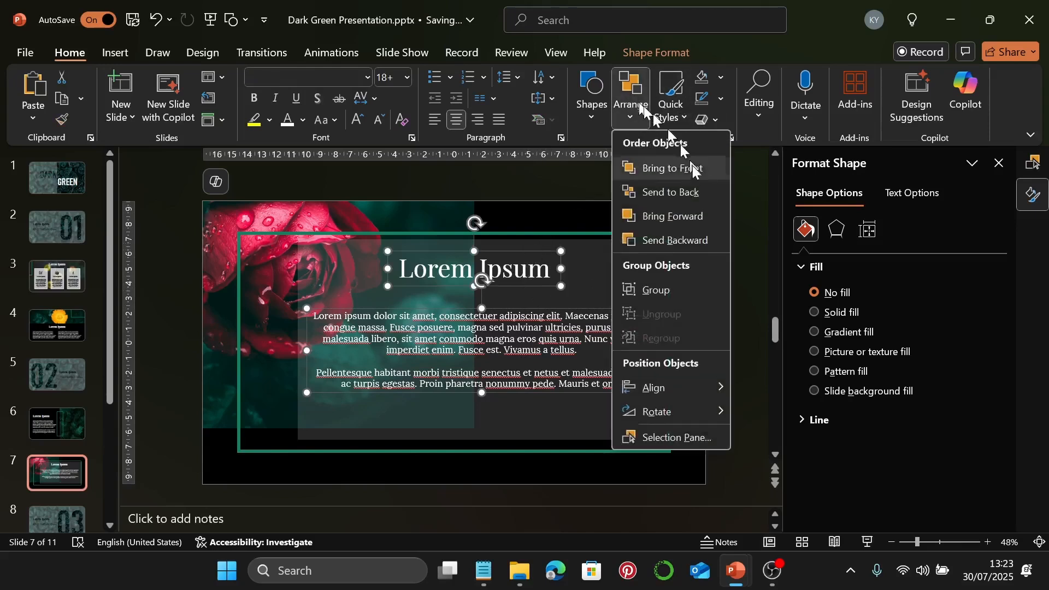
left_click(793, 340)
key("ctrl+g")
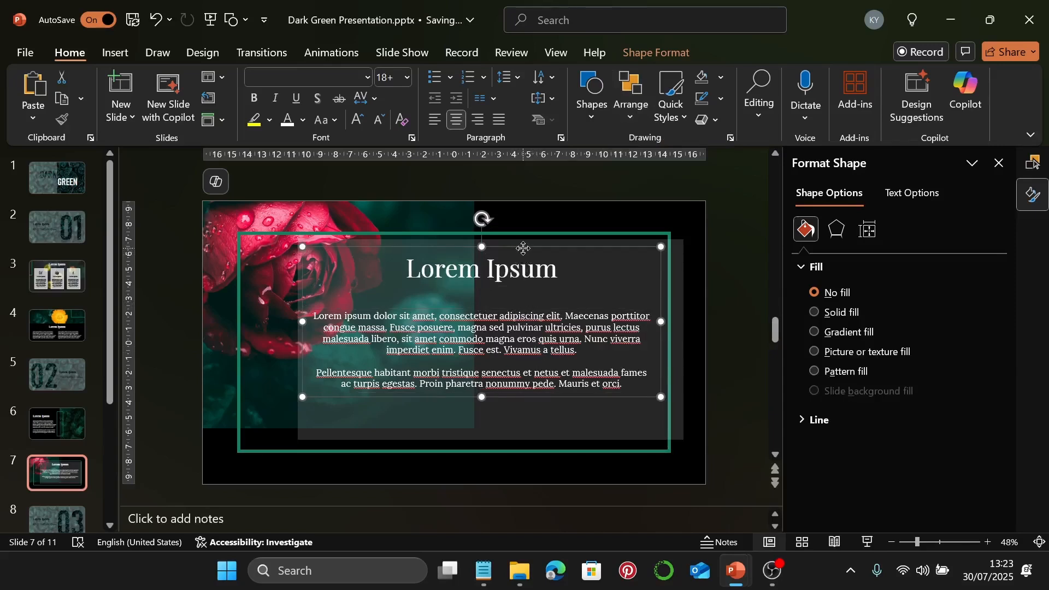
Step: Position the text group in the middle of the grey panel and preview slide 7 as a slide show
left_click_drag(524, 247, 526, 264)
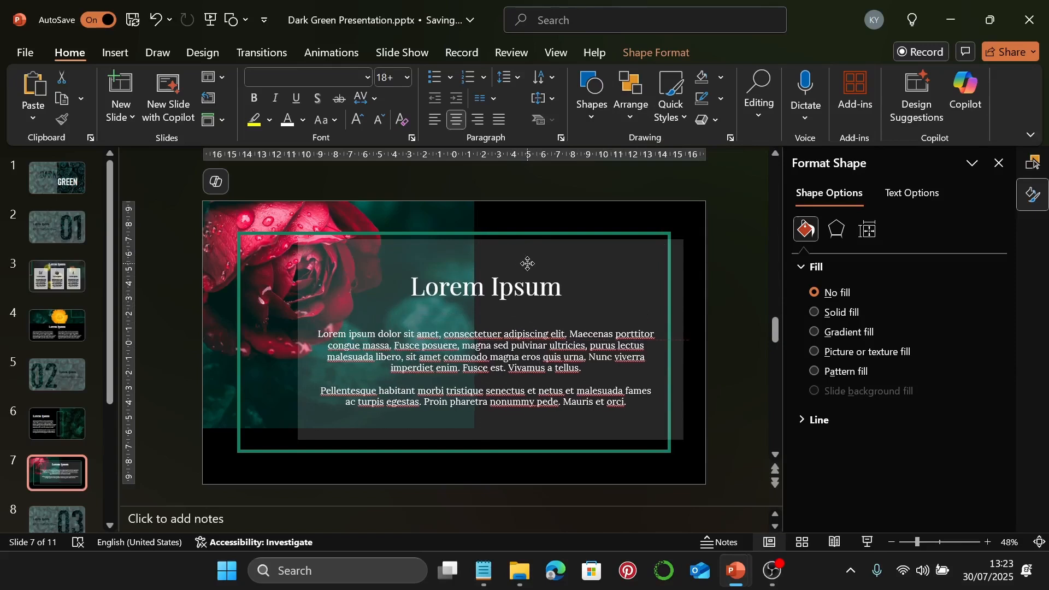
left_click_drag(527, 264, 527, 264)
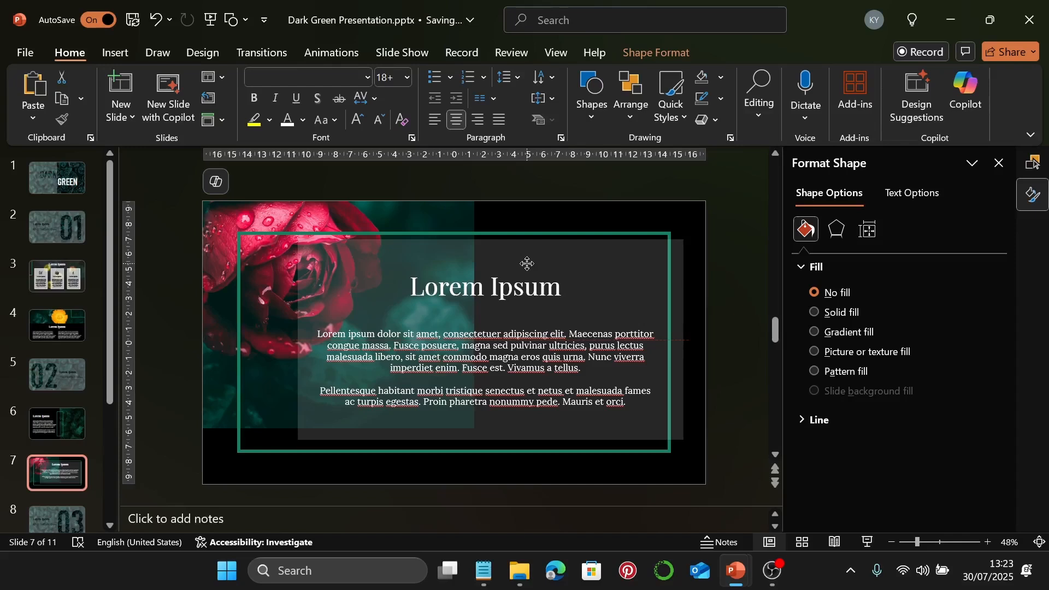
left_click_drag(527, 264, 527, 263)
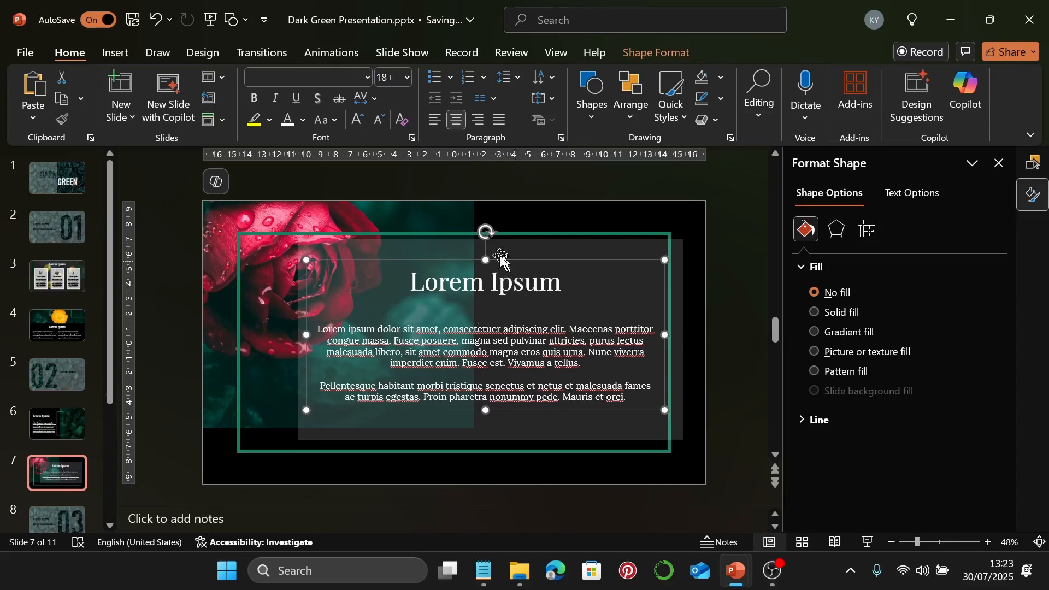
left_click(727, 307)
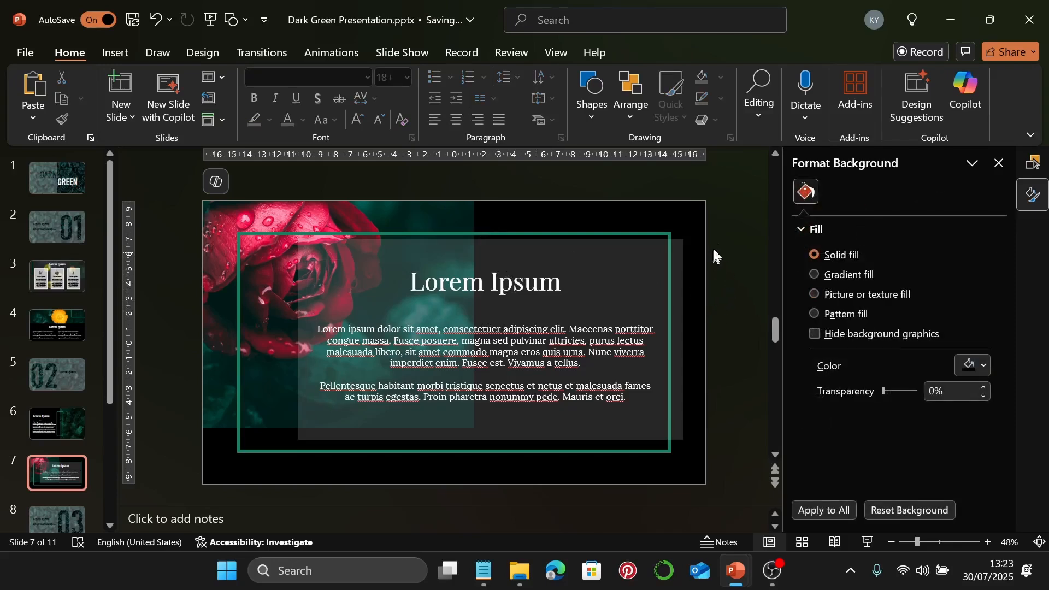
left_click(869, 543)
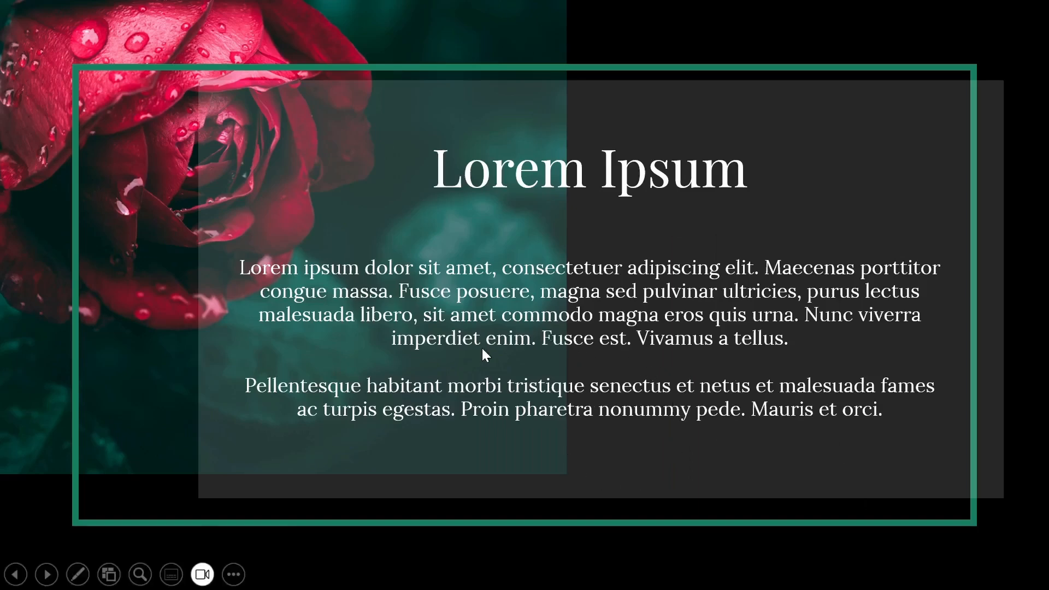
key("Escape")
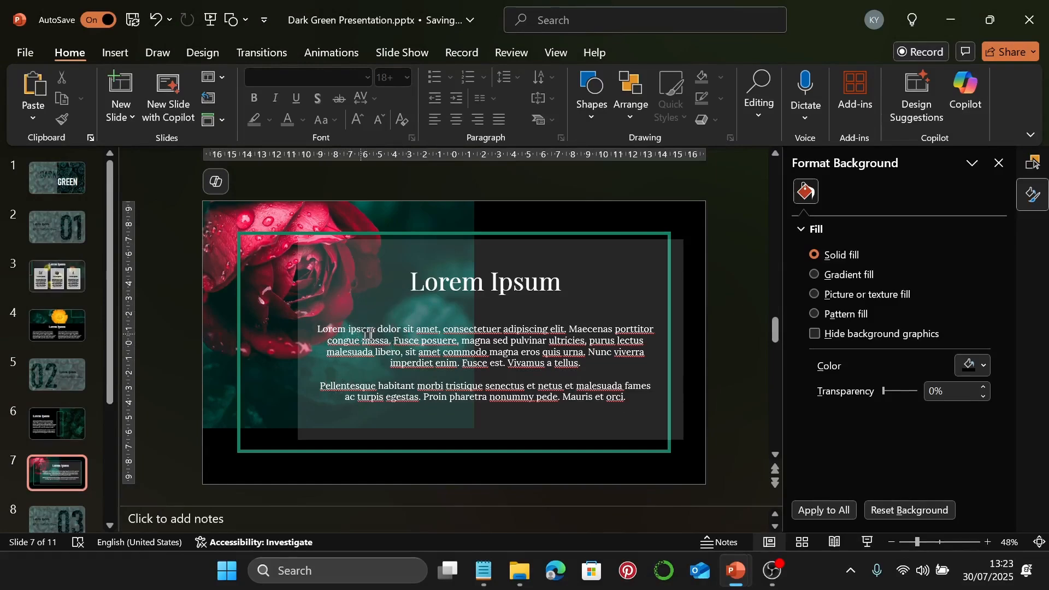
Step: Scale the rose photo down slightly inside its crop frame on slide 7 and apply the crop
left_click(222, 353)
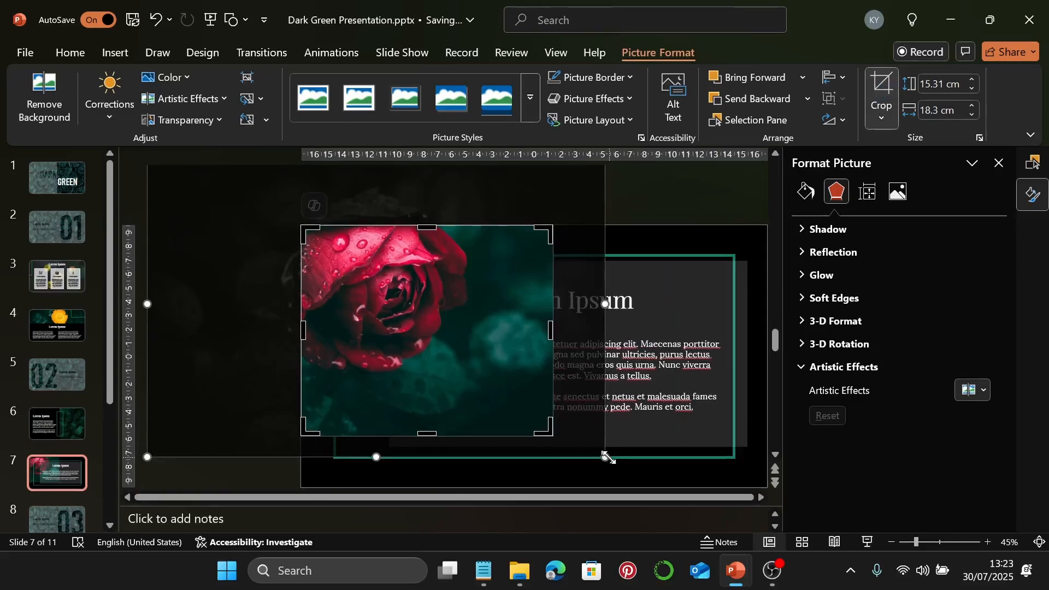
left_click_drag(606, 459, 585, 441)
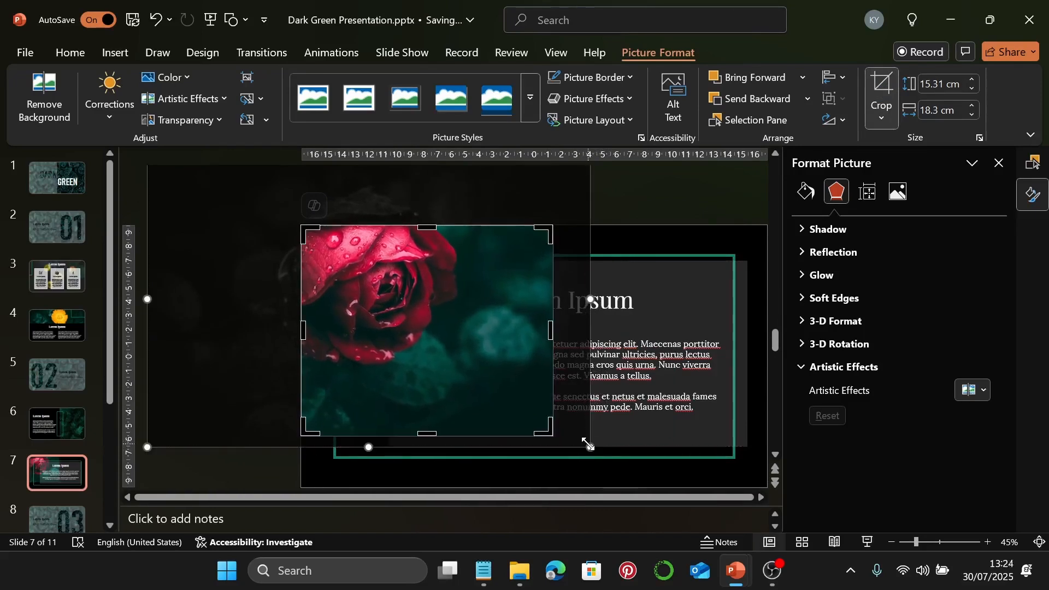
left_click(585, 441)
left_click(628, 429)
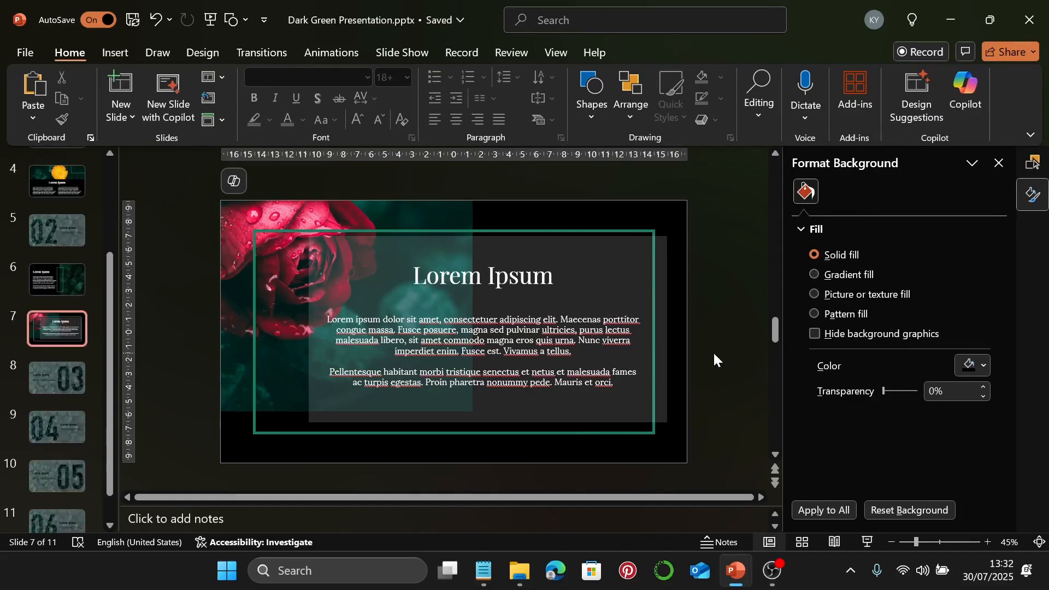
Step: Add a new blank slide directly after the 03 number slide
left_click(79, 376)
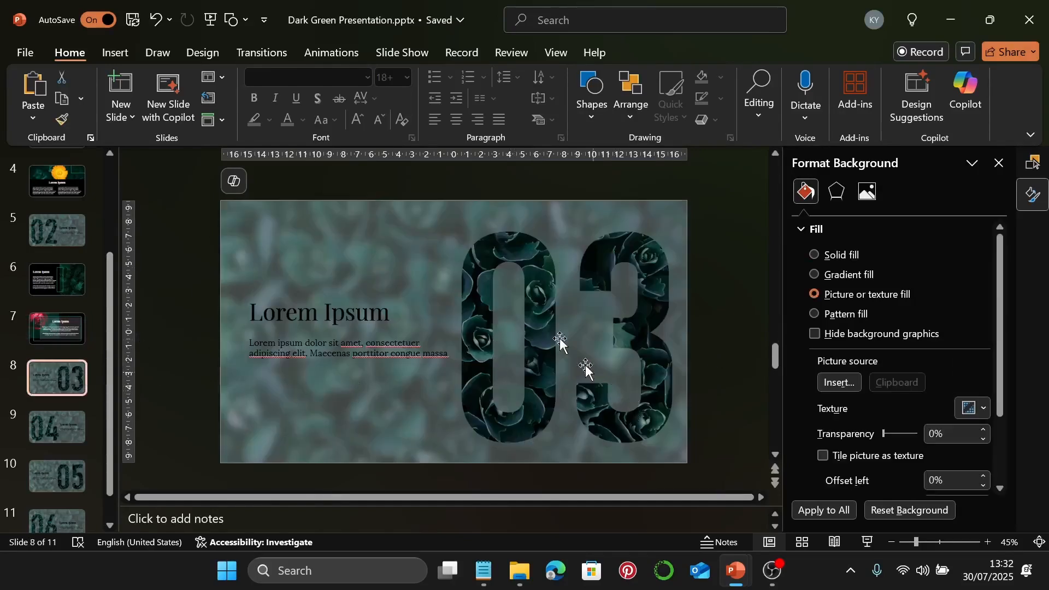
left_click(117, 121)
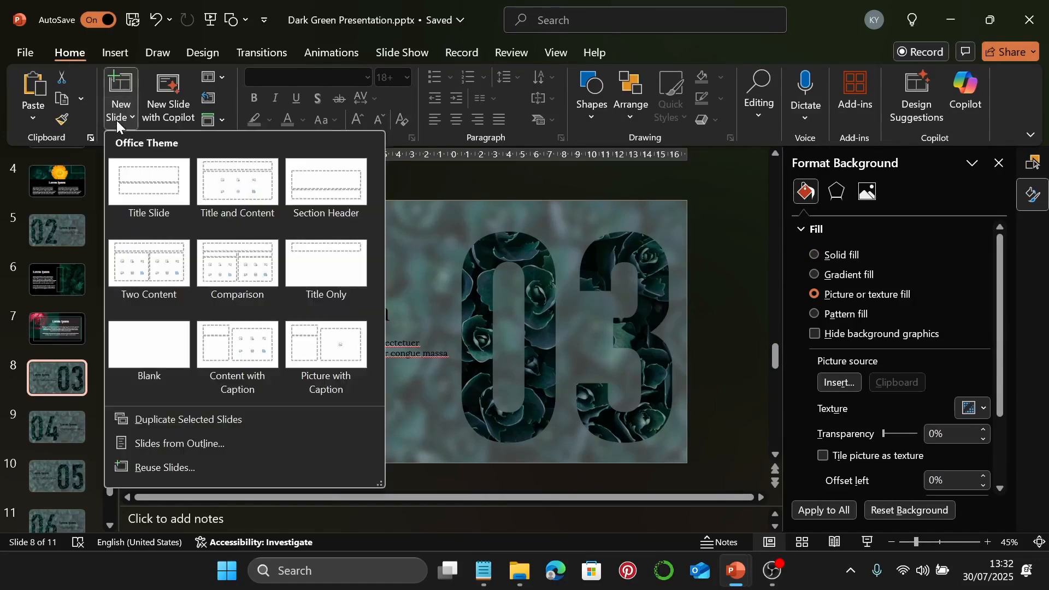
left_click(152, 341)
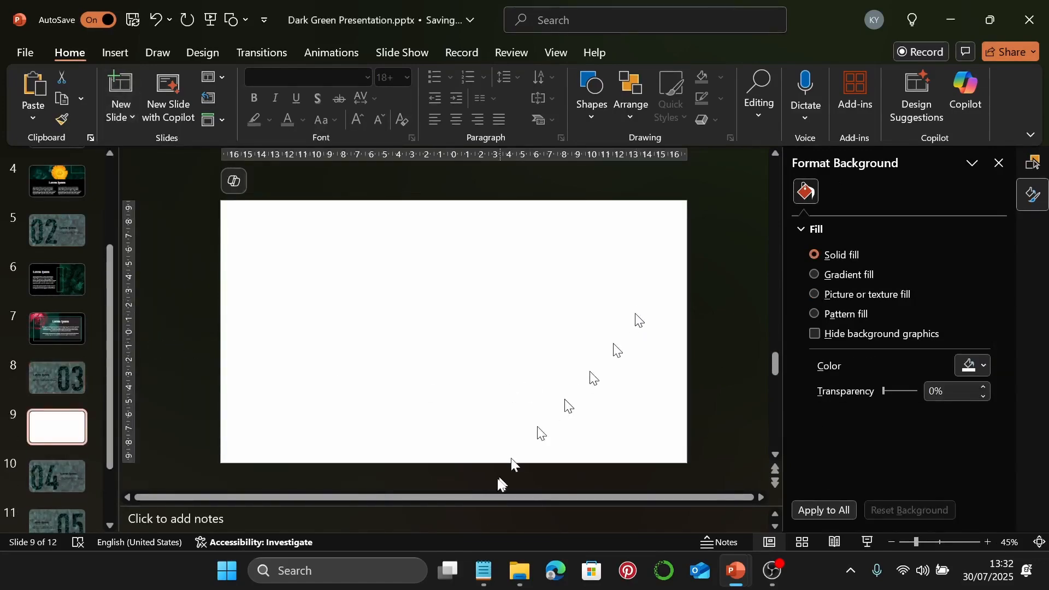
Step: Insert the dense green leaves photo from the Dark Green presentation images folder onto the blank slide 9
left_click(519, 573)
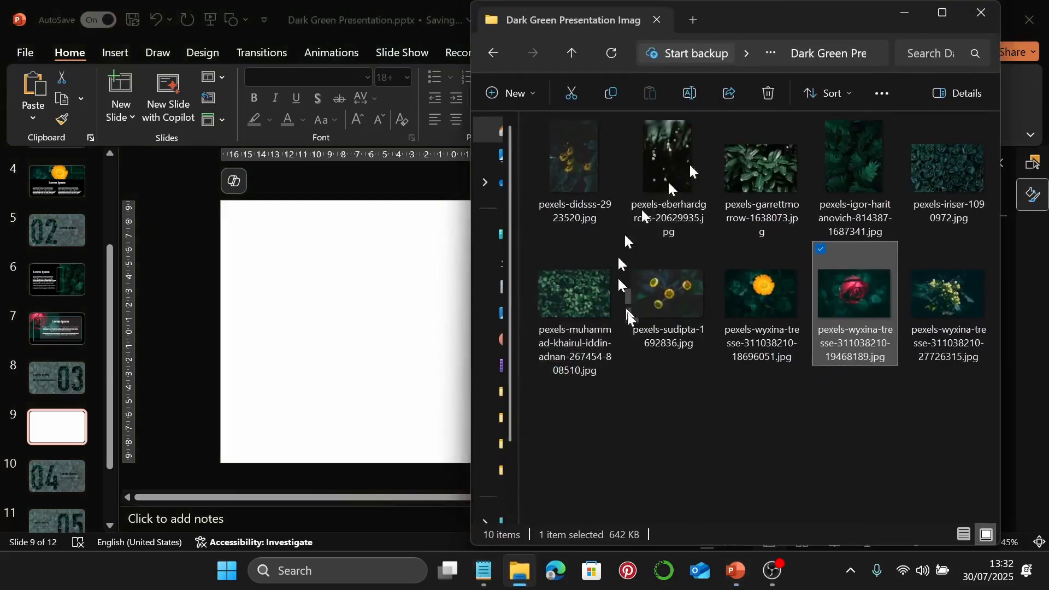
left_click(580, 307)
left_click_drag(467, 337, 386, 343)
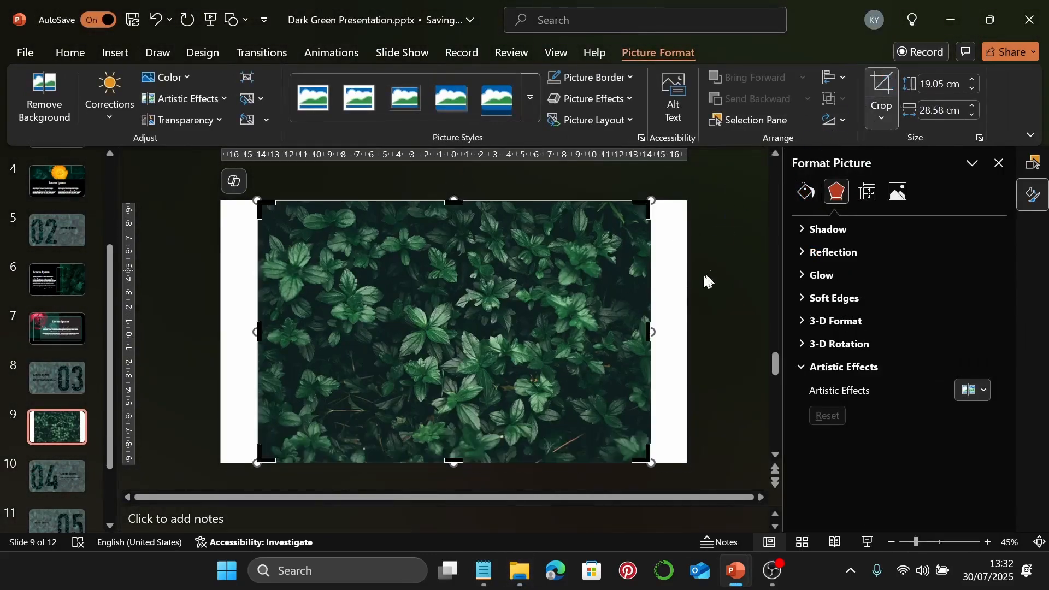
Step: Extend the leaf photo's crop frame to the full slide width of 33.87 cm and fill the frame with the picture
left_click_drag(650, 332, 687, 334)
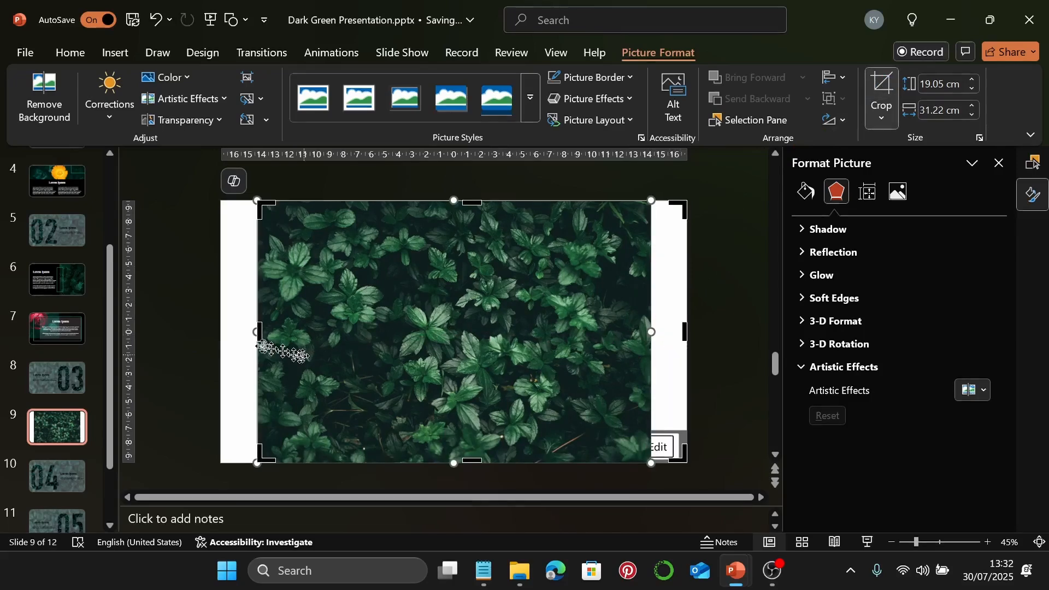
left_click_drag(258, 332, 221, 337)
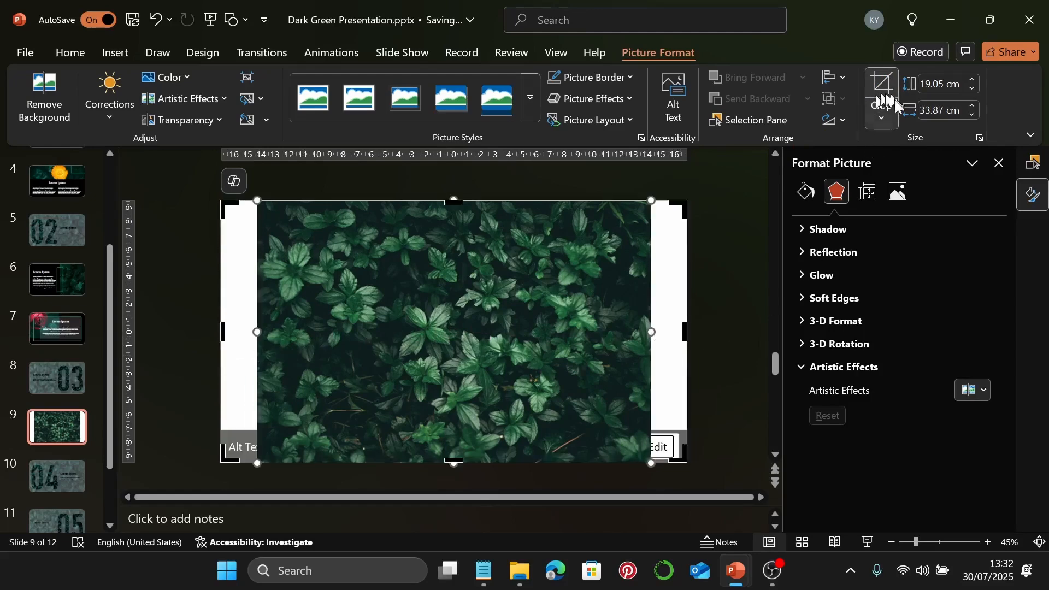
left_click(892, 118)
left_click(918, 218)
left_click(739, 224)
Step: Set the cropped leaf photo as slide 9's background picture fill from the clipboard and delete the separate photo
left_click(518, 280)
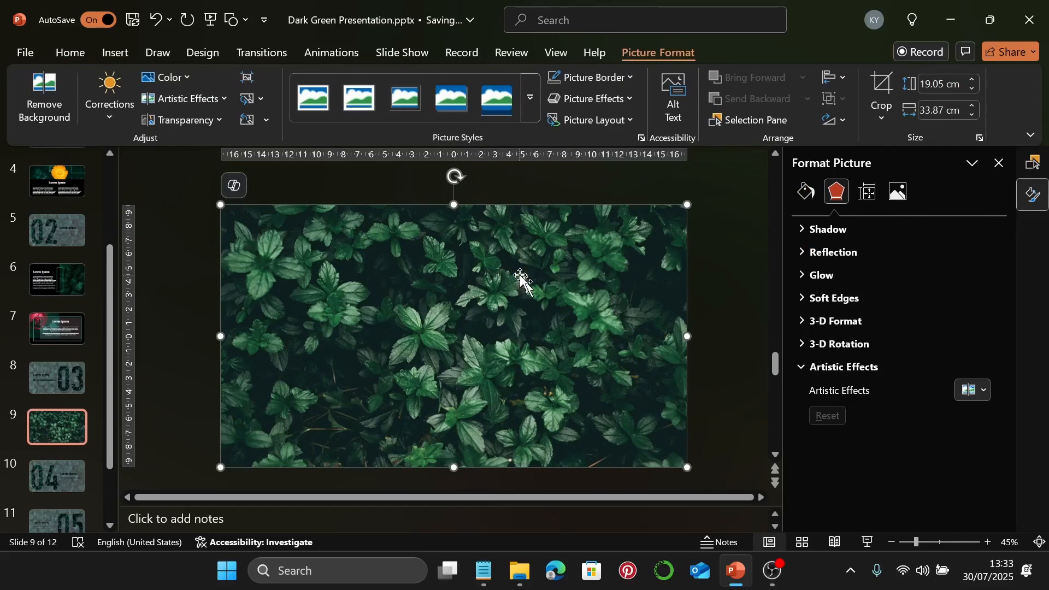
left_click_drag(554, 257, 510, 276)
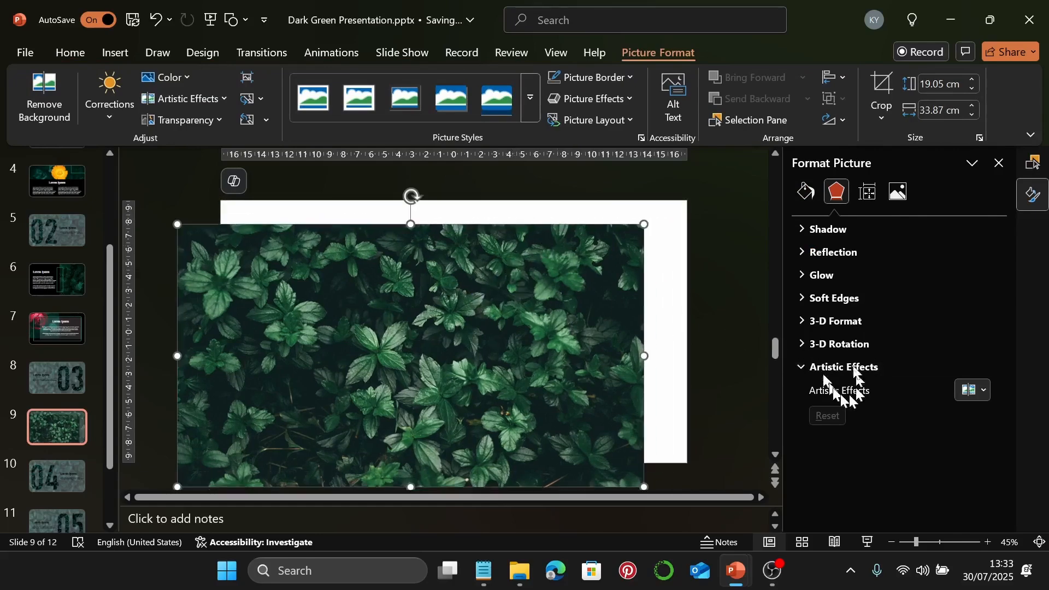
left_click(674, 293)
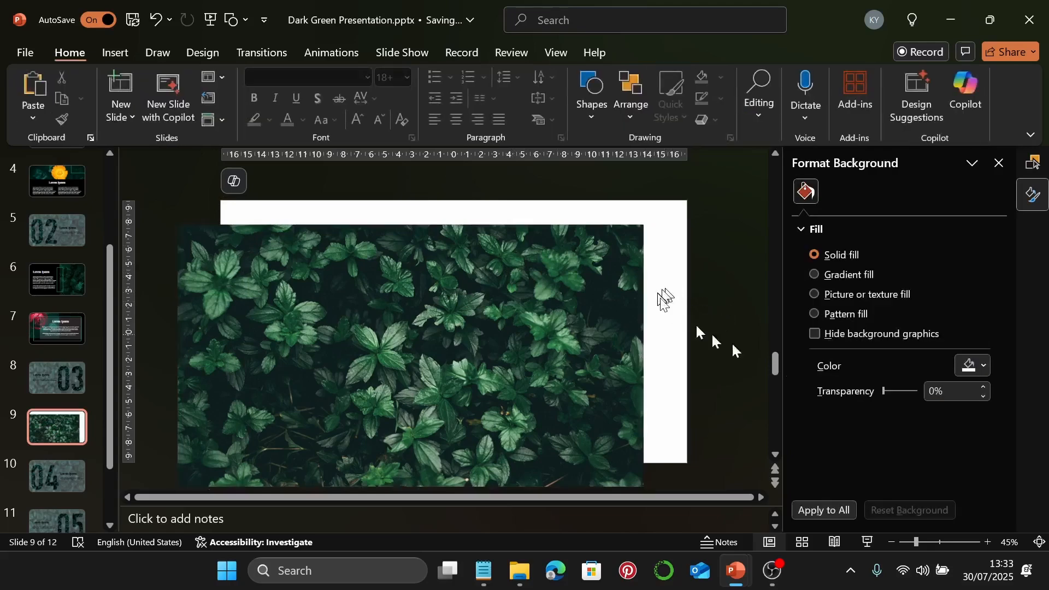
left_click(881, 295)
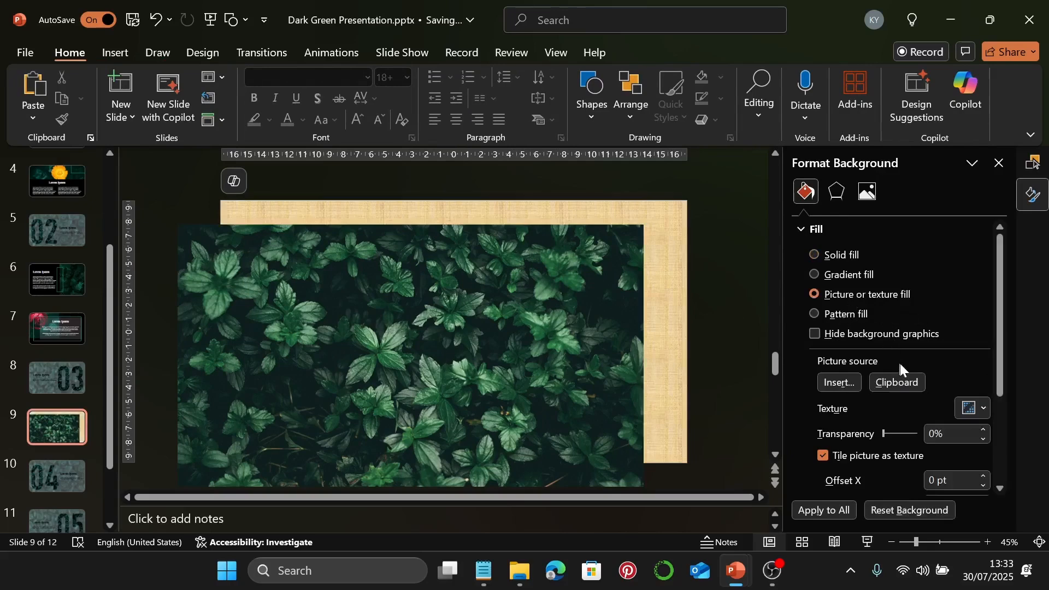
left_click(897, 383)
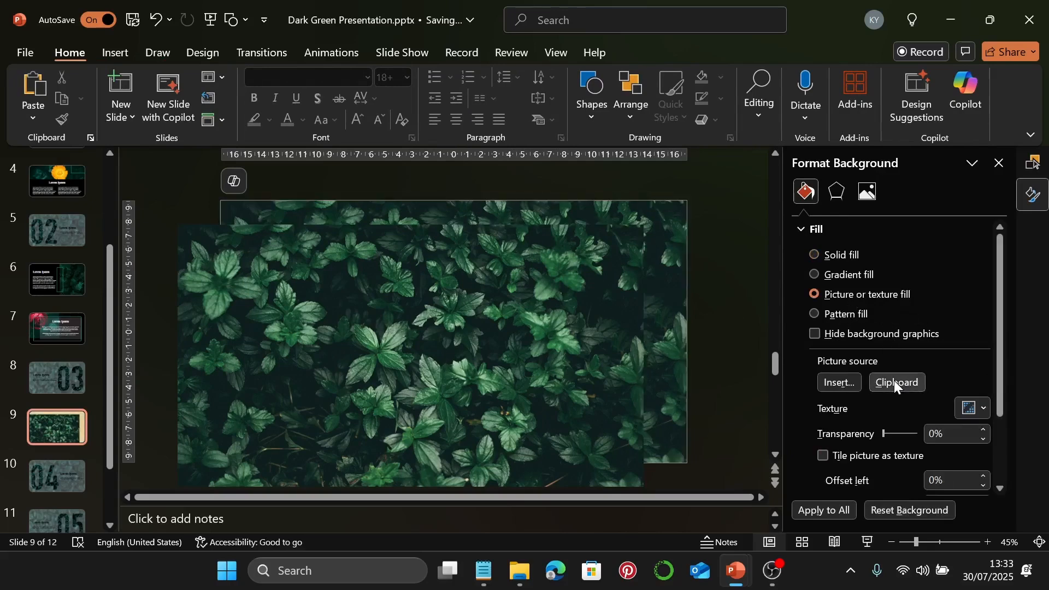
left_click_drag(573, 373, 587, 363)
key("Delete")
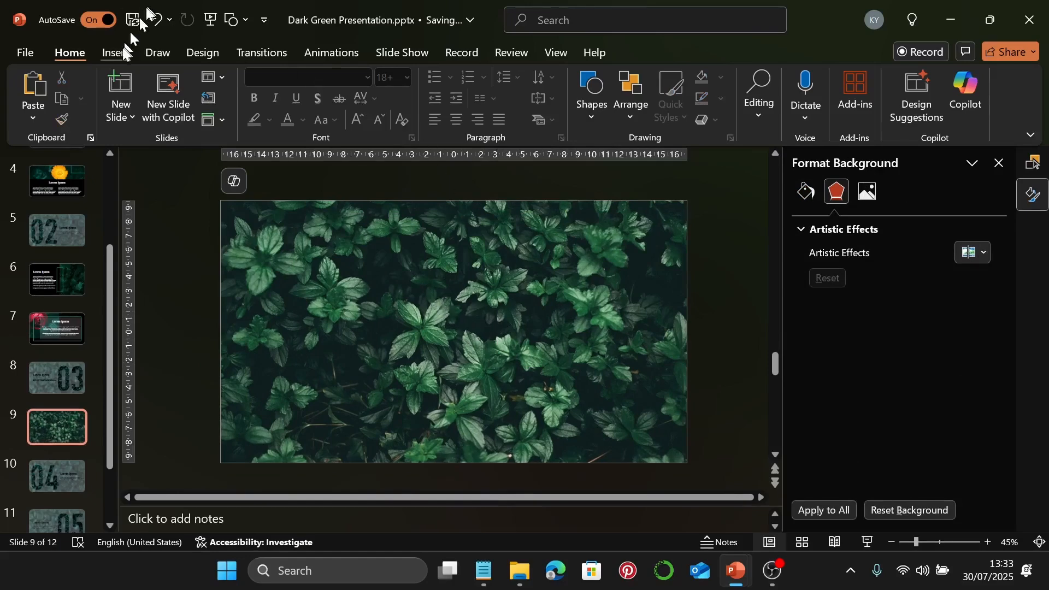
Step: Start inserting a new object over the leaf background on slide 9
left_click(115, 54)
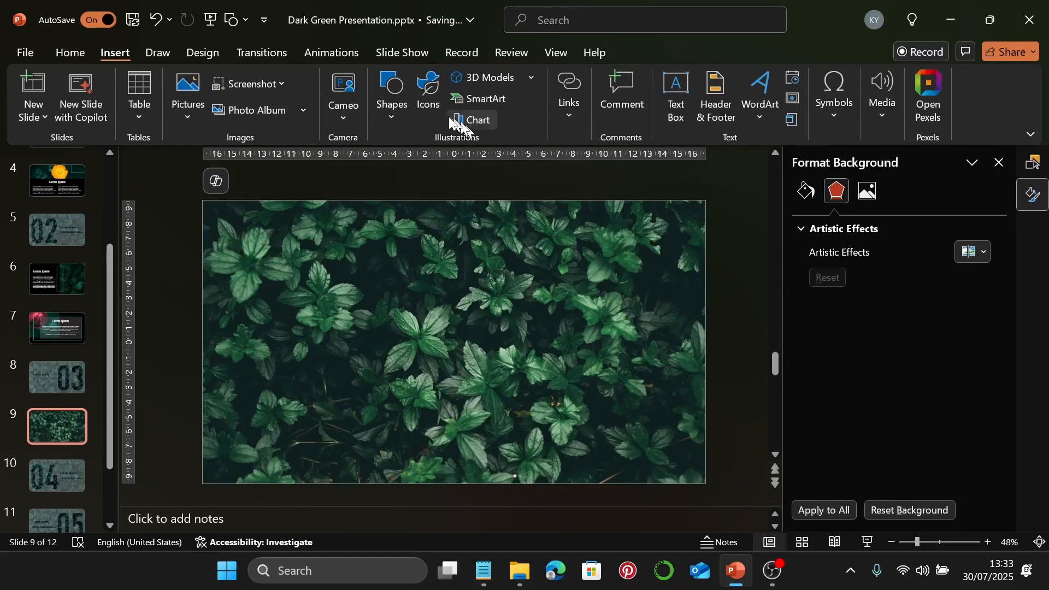
Step: Draw a rectangle about 19.8 cm wide and 15.6 cm high on slide 9 and center it on the slide
left_click(405, 106)
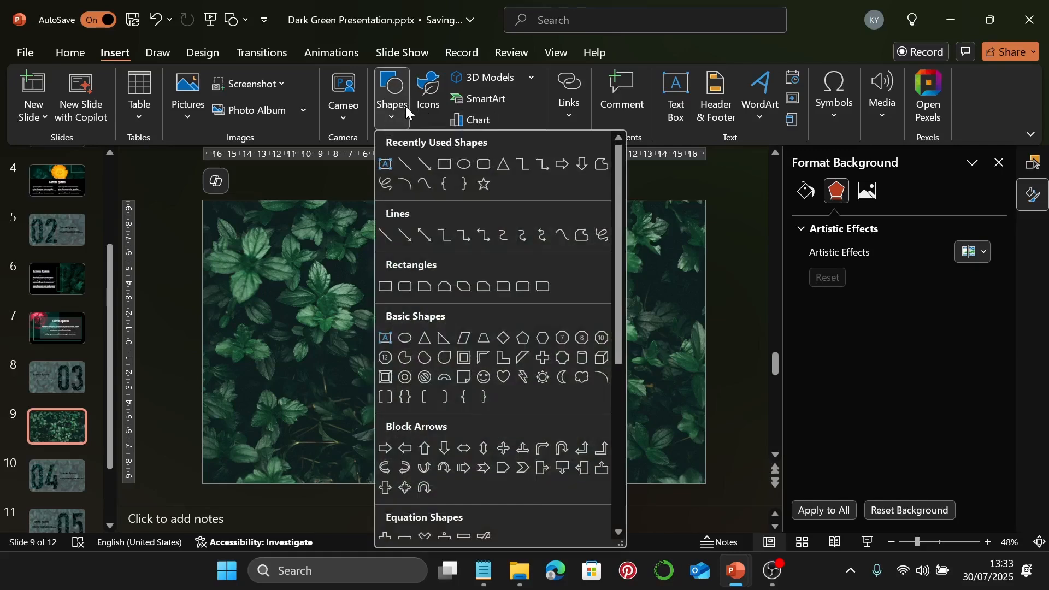
left_click(444, 164)
left_click_drag(322, 225, 617, 456)
left_click_drag(537, 336, 522, 335)
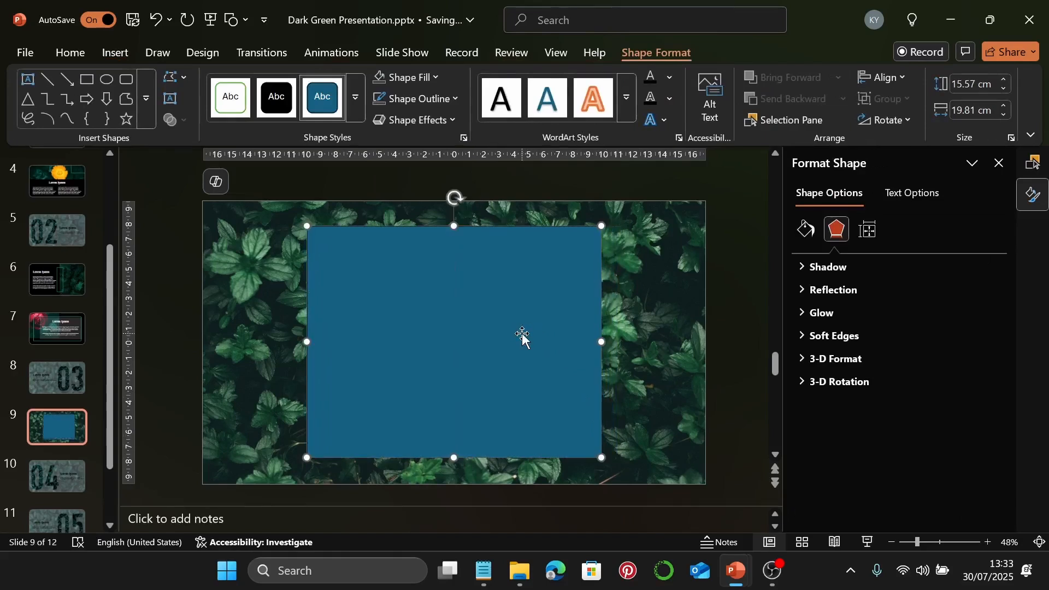
Step: Remove the rectangle's fill and give it a 6 pt outline in the recently used green
left_click(383, 78)
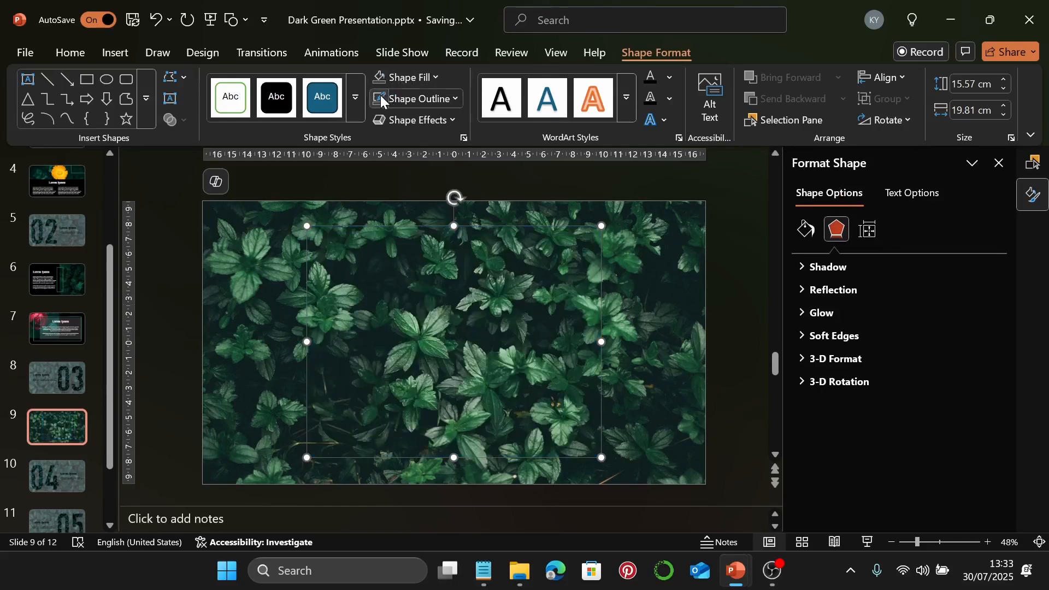
left_click(404, 99)
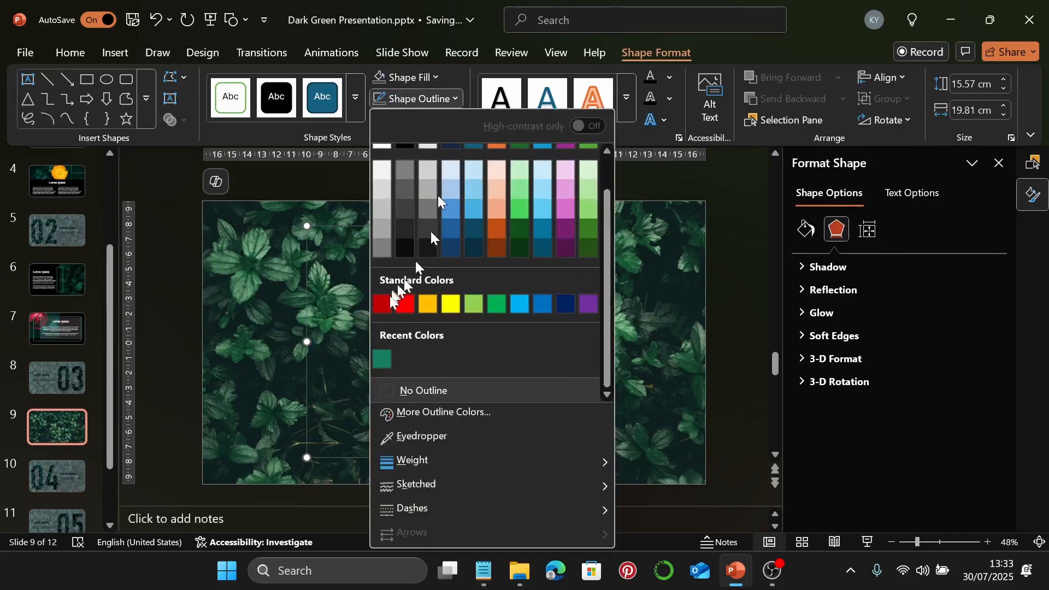
left_click(387, 359)
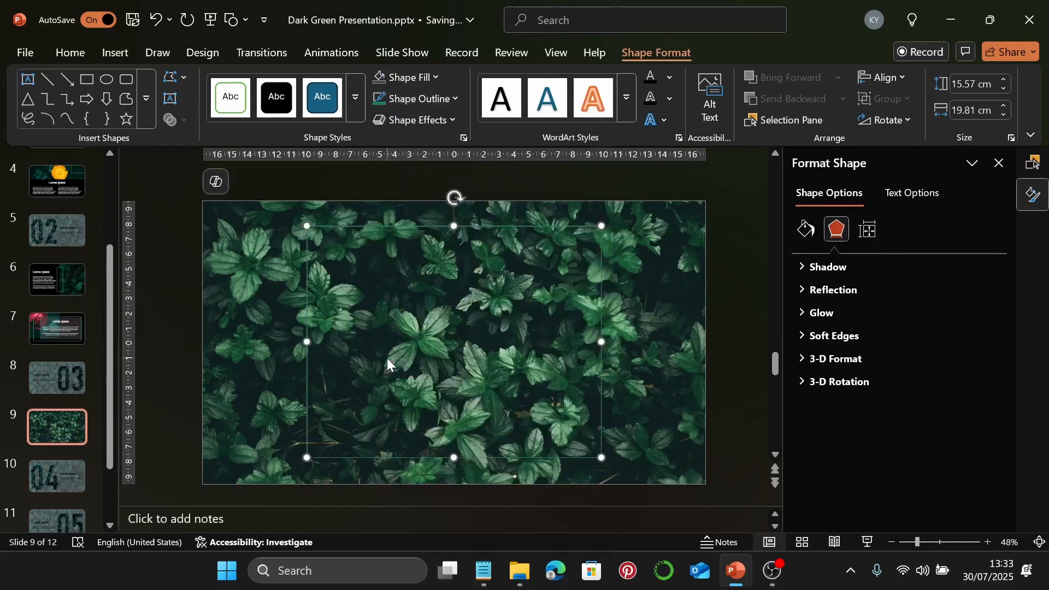
left_click(407, 99)
mouse_move(582, 460)
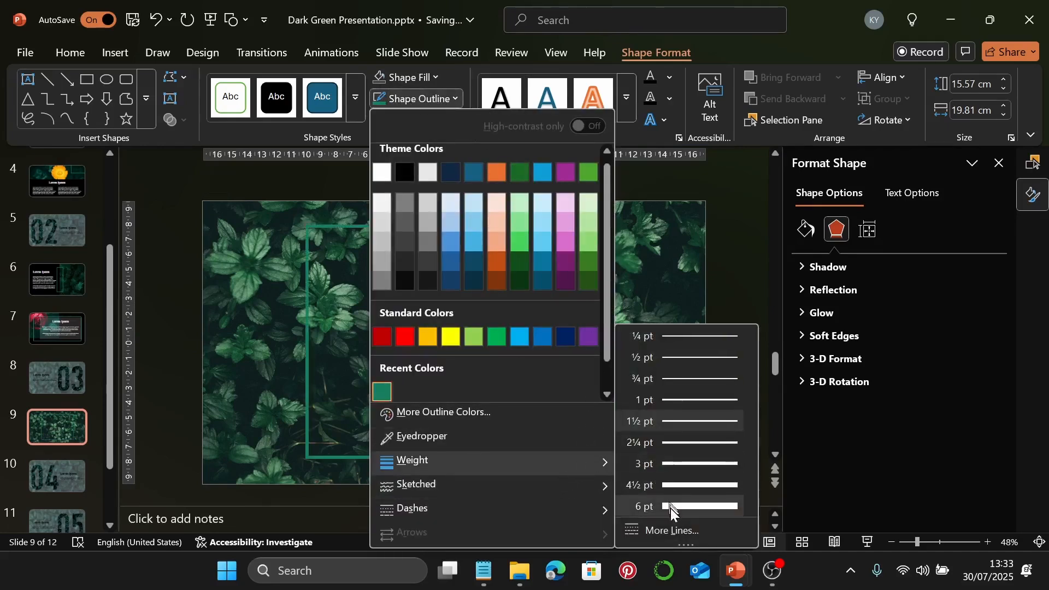
left_click(671, 507)
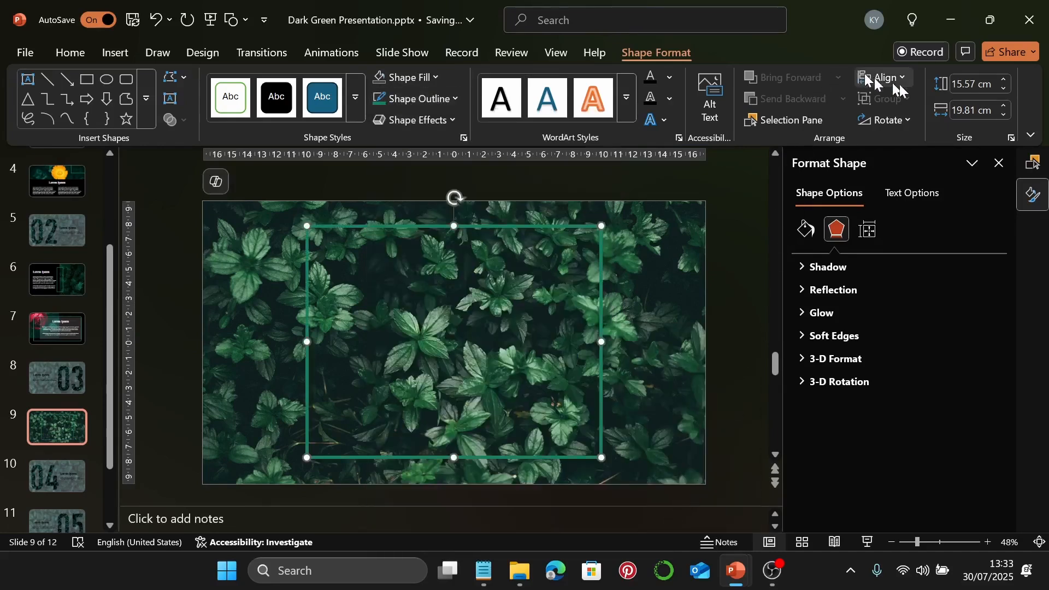
Step: Resize the green frame to 14.8 cm high and 18.6 cm wide, and recenter it on the slide
left_click(968, 87)
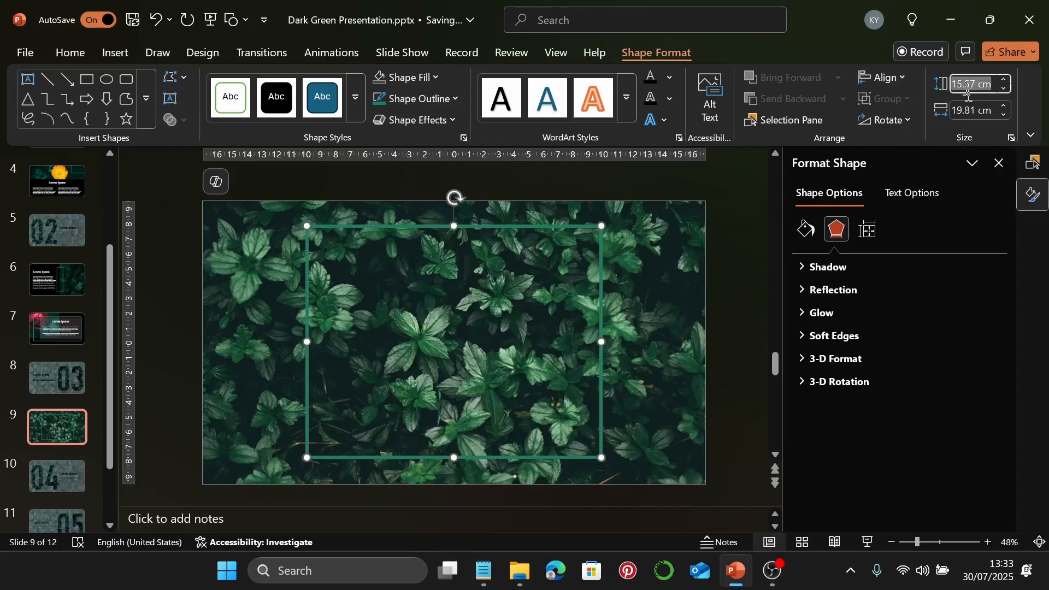
type("1")
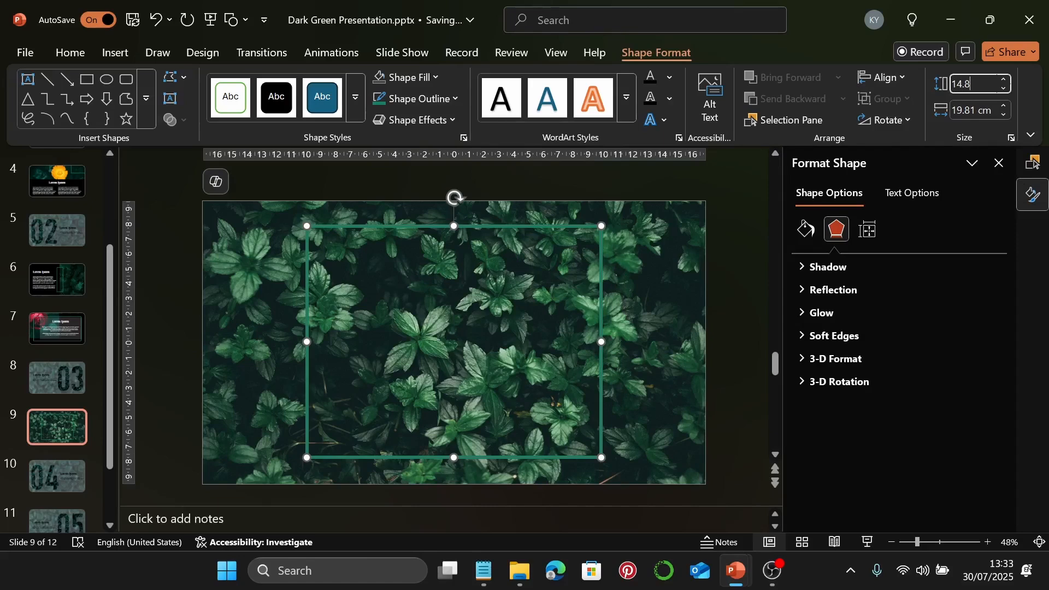
type("4.8")
left_click(960, 111)
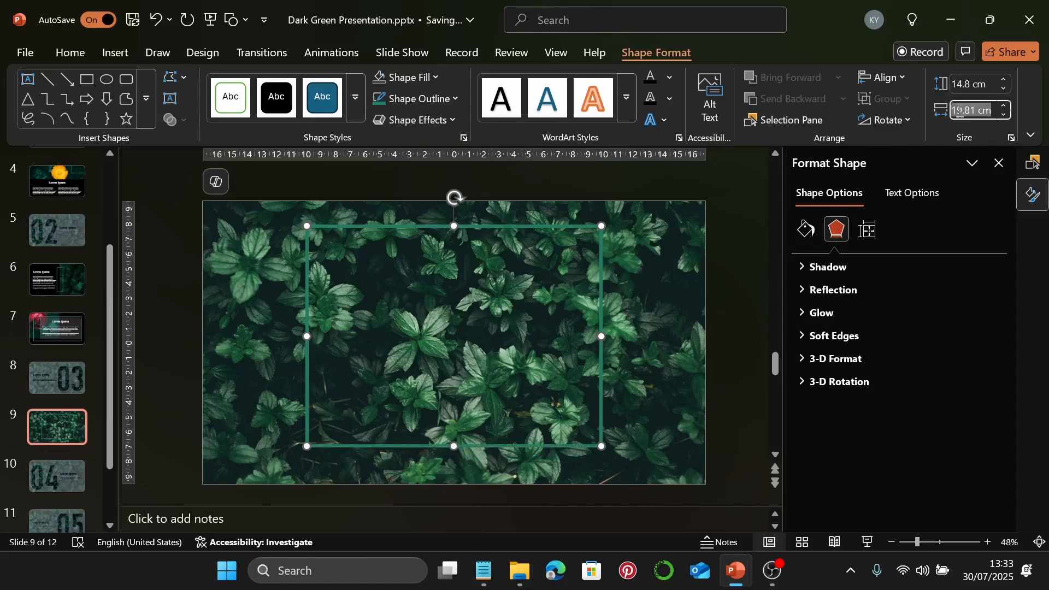
type("18.6")
left_click(697, 291)
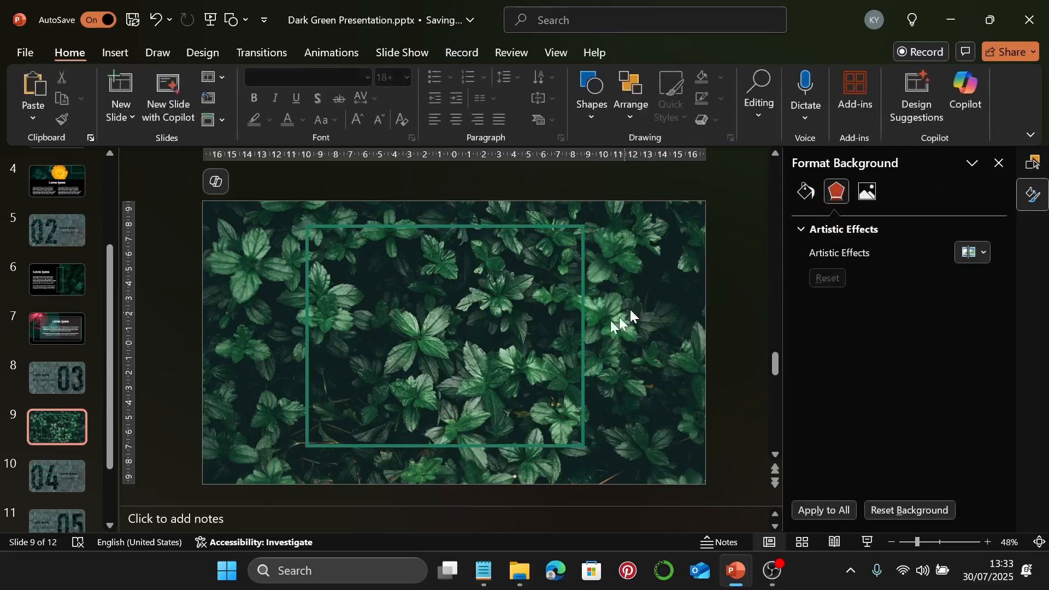
left_click_drag(585, 312, 597, 319)
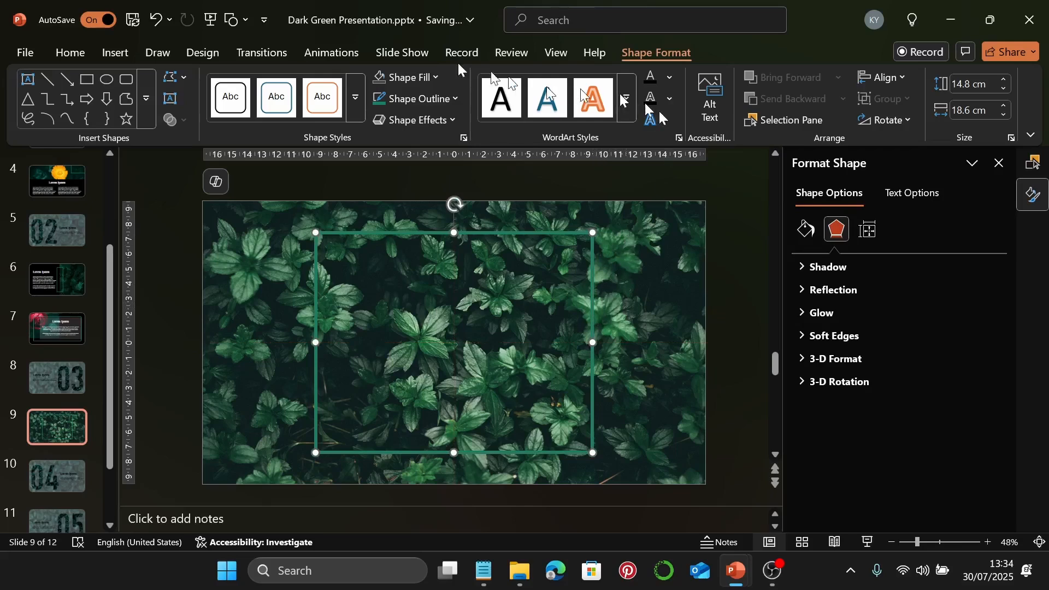
Step: Draw a second rectangle over the frame, spanning the full slide height and about 14.2 cm wide
left_click(109, 58)
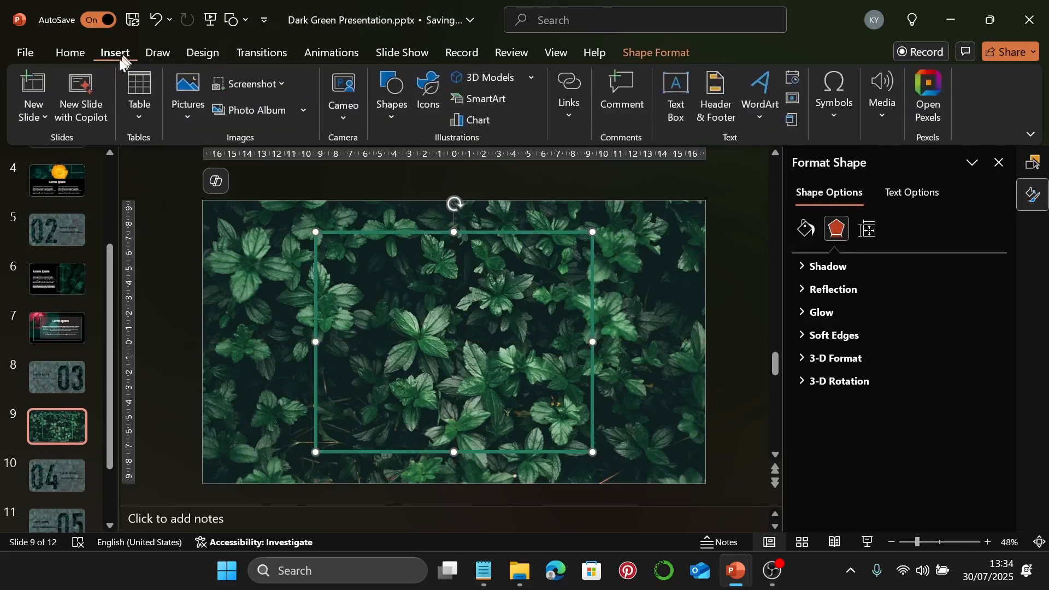
left_click(391, 110)
left_click(444, 164)
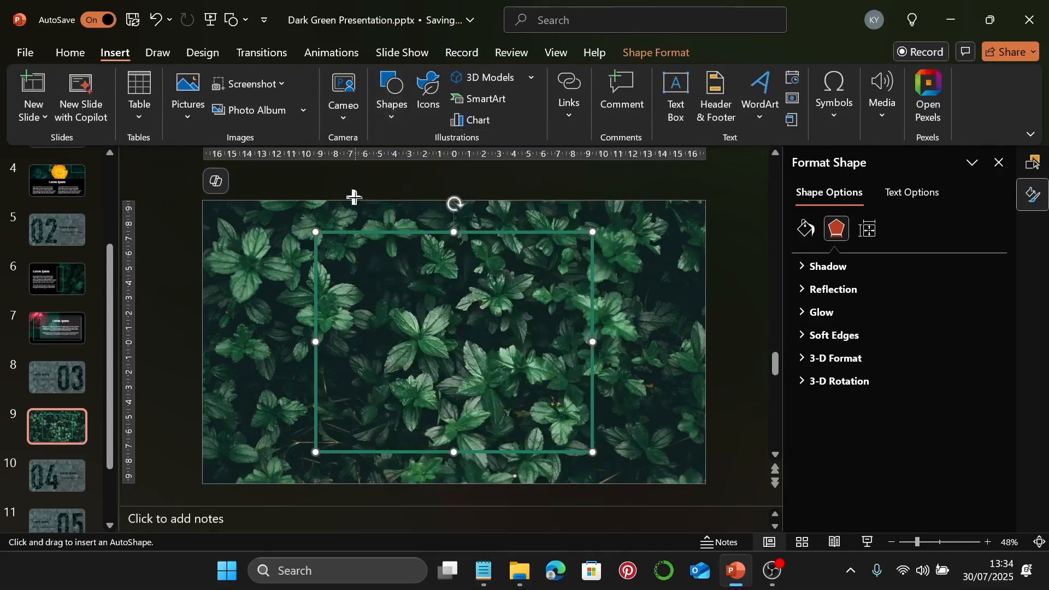
left_click_drag(357, 202, 568, 488)
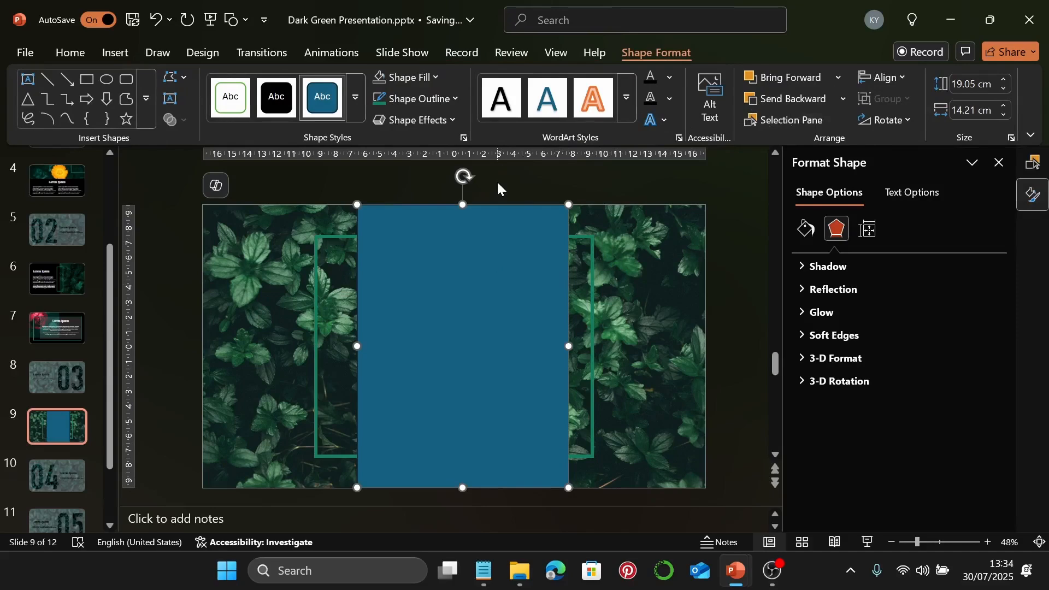
Step: Remove the new rectangle's outline and fill it with black
left_click(400, 99)
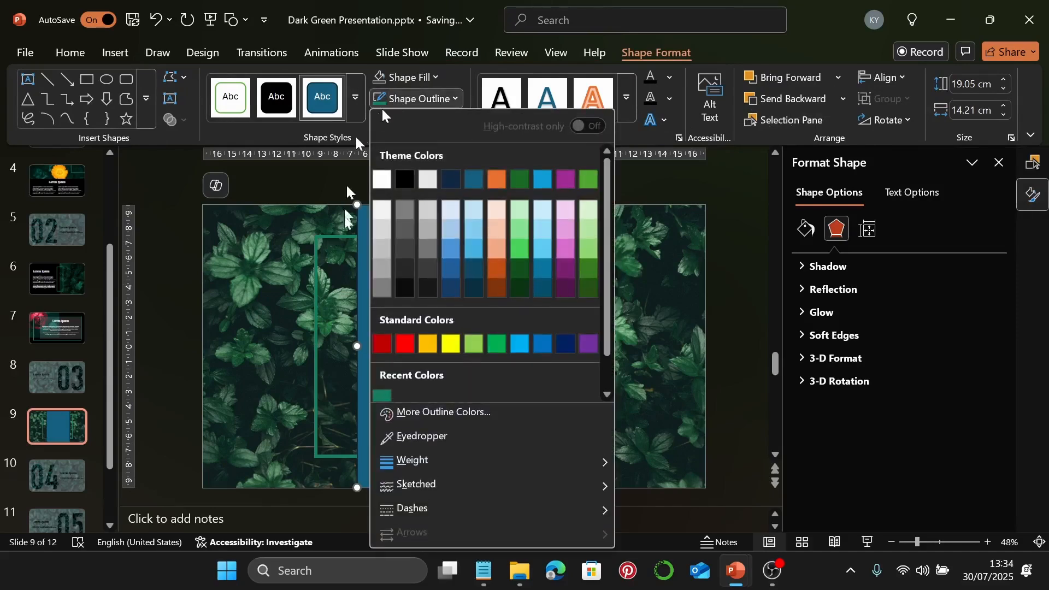
scroll(448, 395, "down", 1)
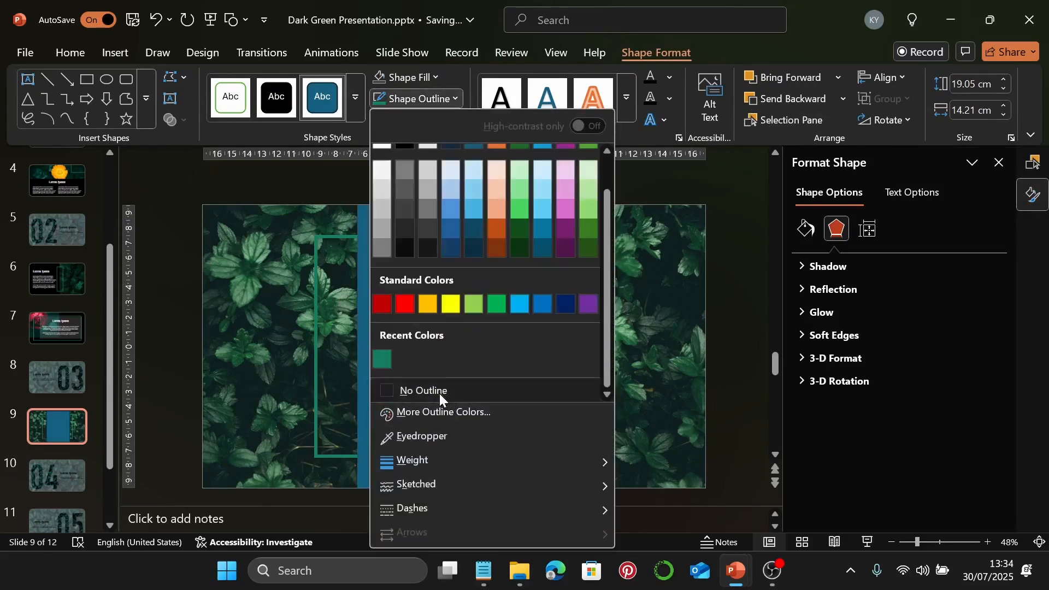
left_click(440, 391)
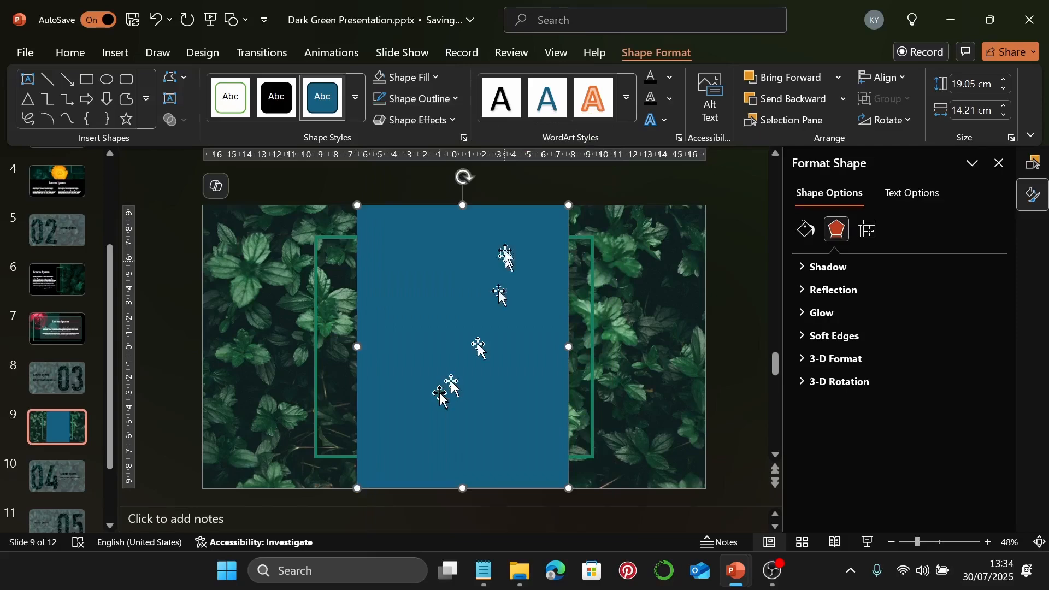
left_click(436, 83)
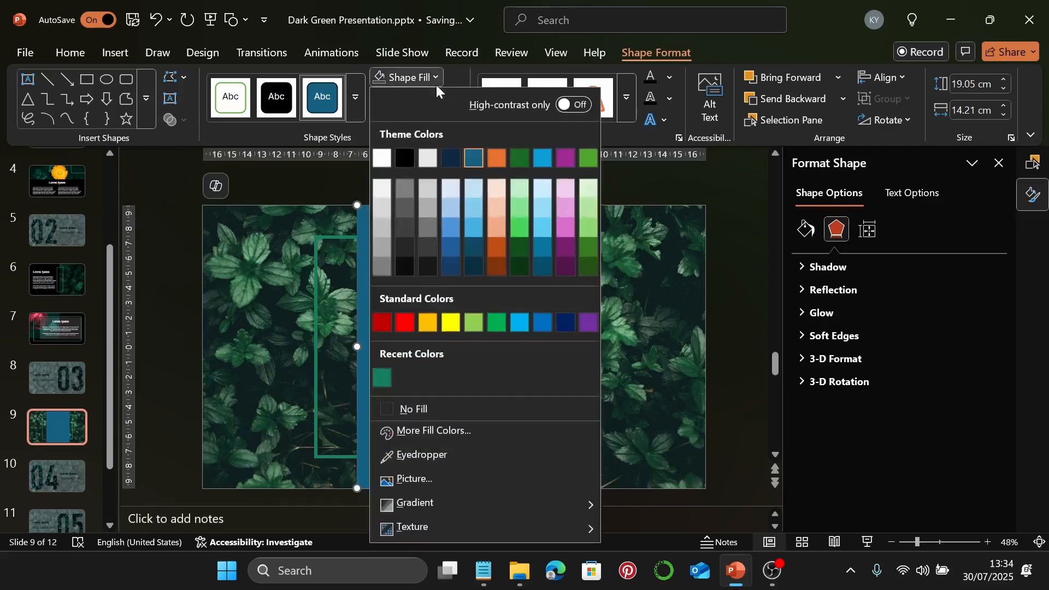
left_click(405, 158)
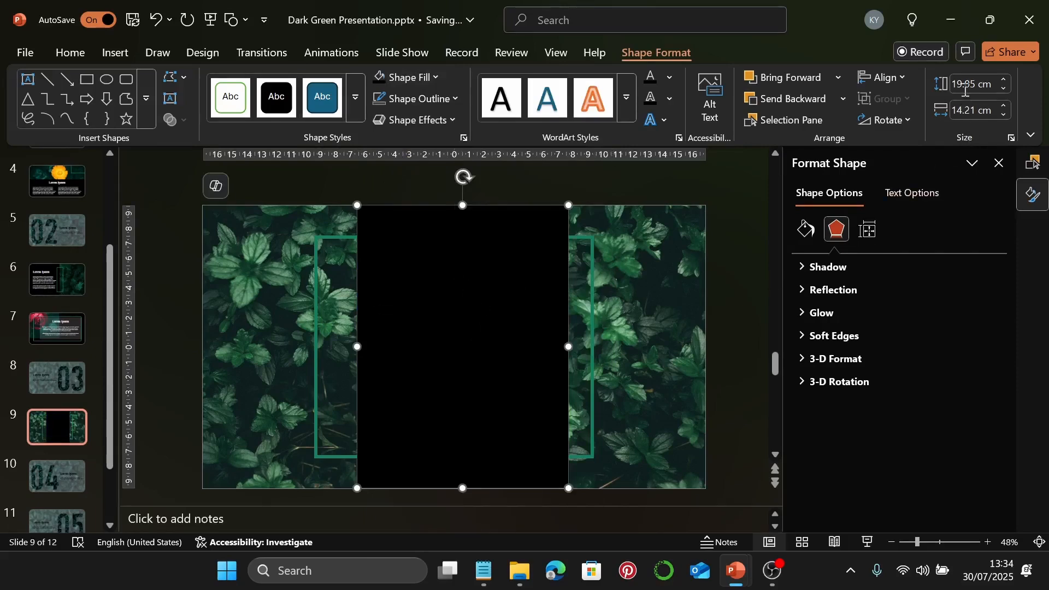
Step: Set the black rectangle's width to 15.5 cm and center it horizontally on the slide
left_click(966, 108)
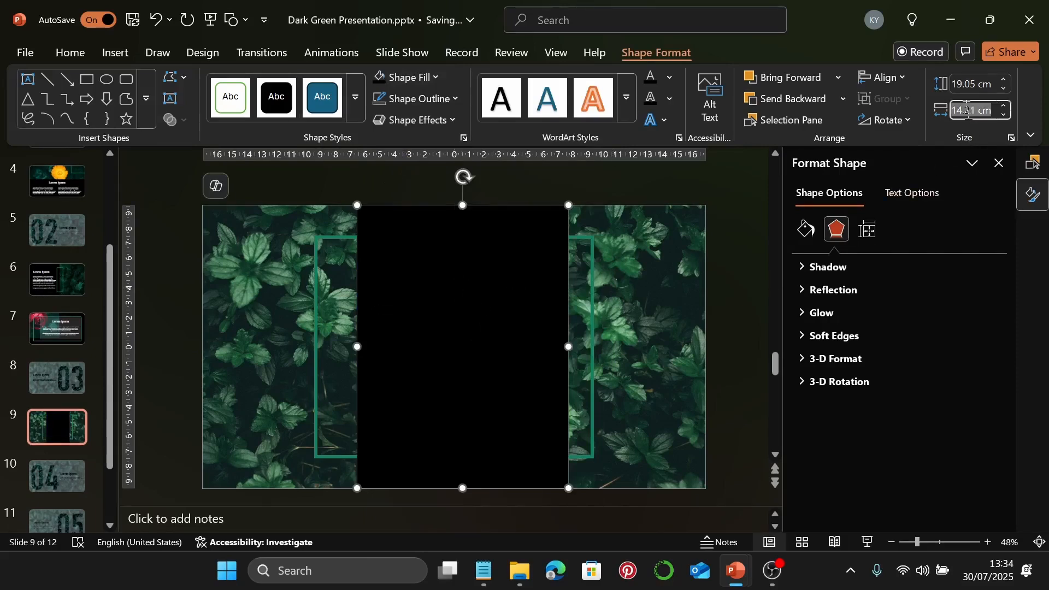
type("15")
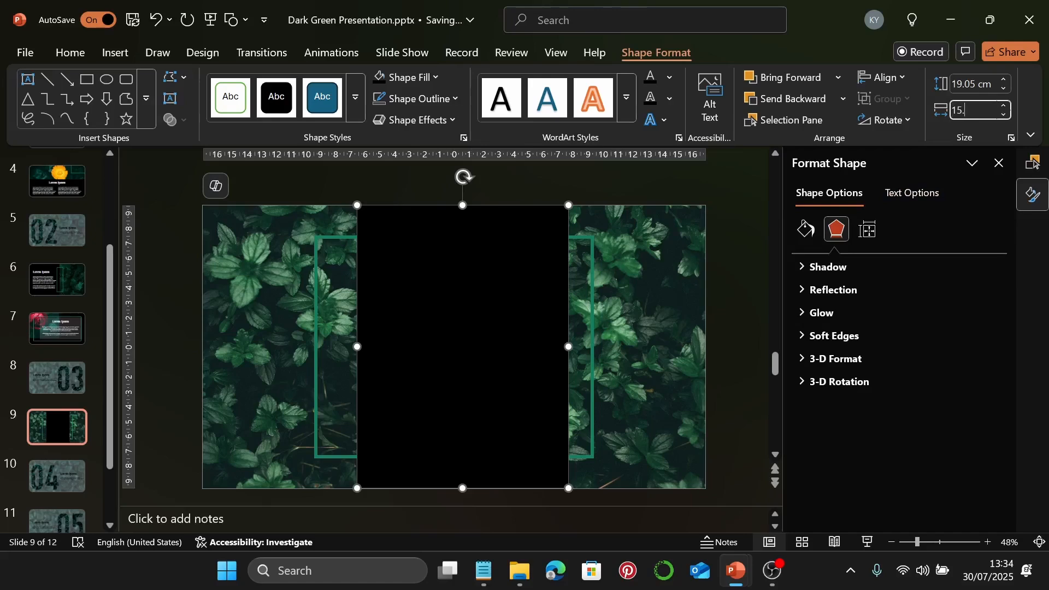
type(".5")
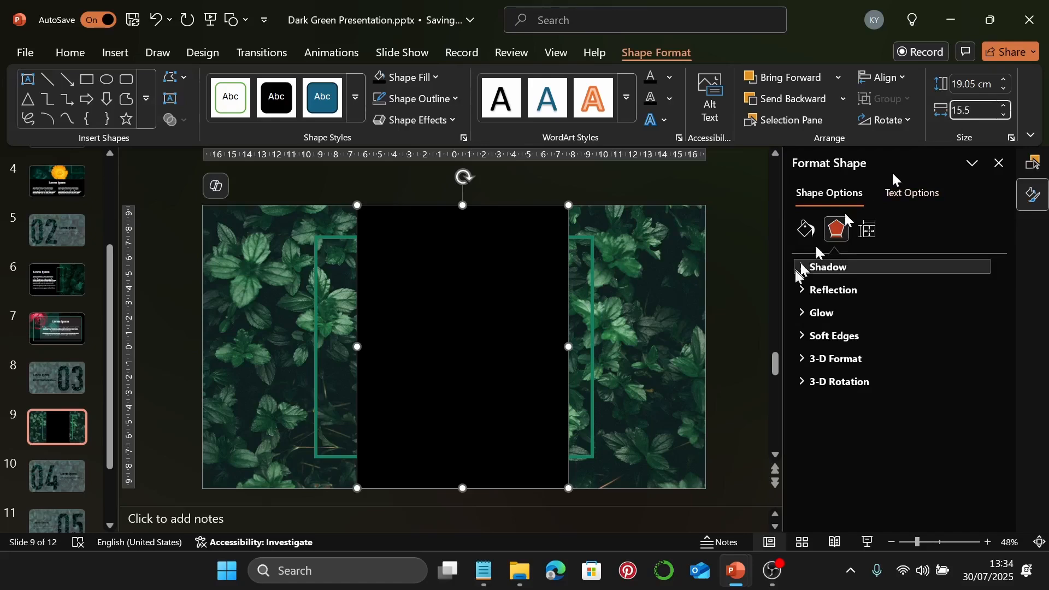
left_click(683, 304)
left_click(456, 294)
left_click_drag(456, 293, 439, 300)
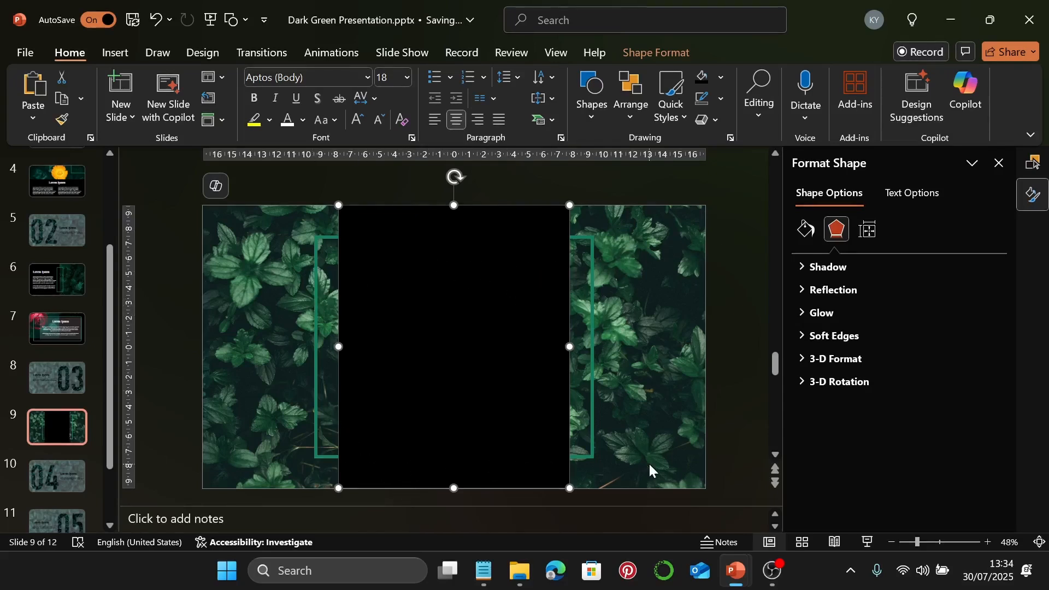
left_click(683, 202)
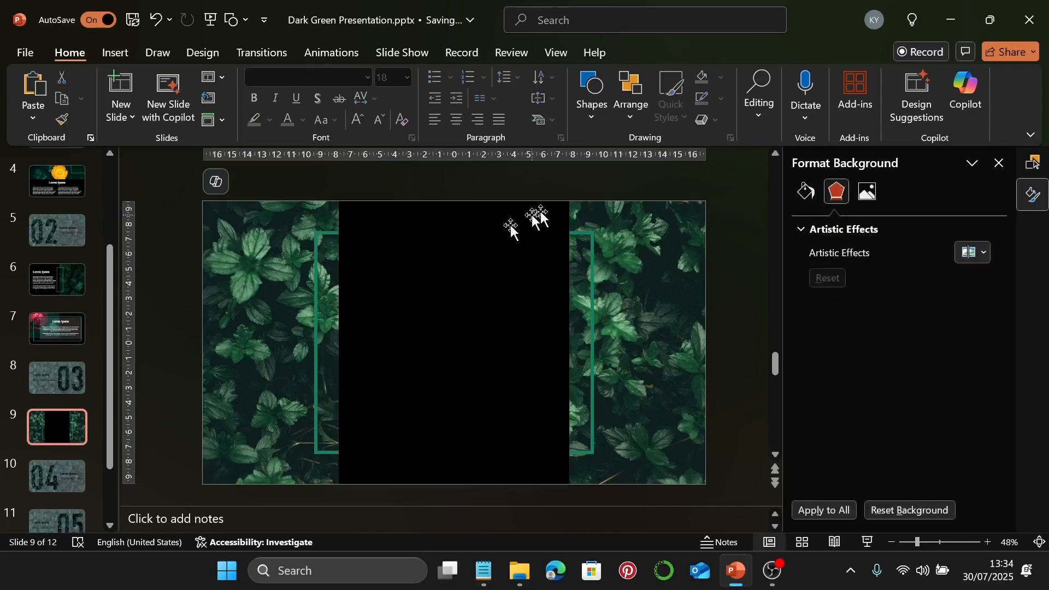
Step: Draw a horizontal line about 17.8 cm long along the green frame's upper edge, starting at its upper-left corner
left_click(114, 53)
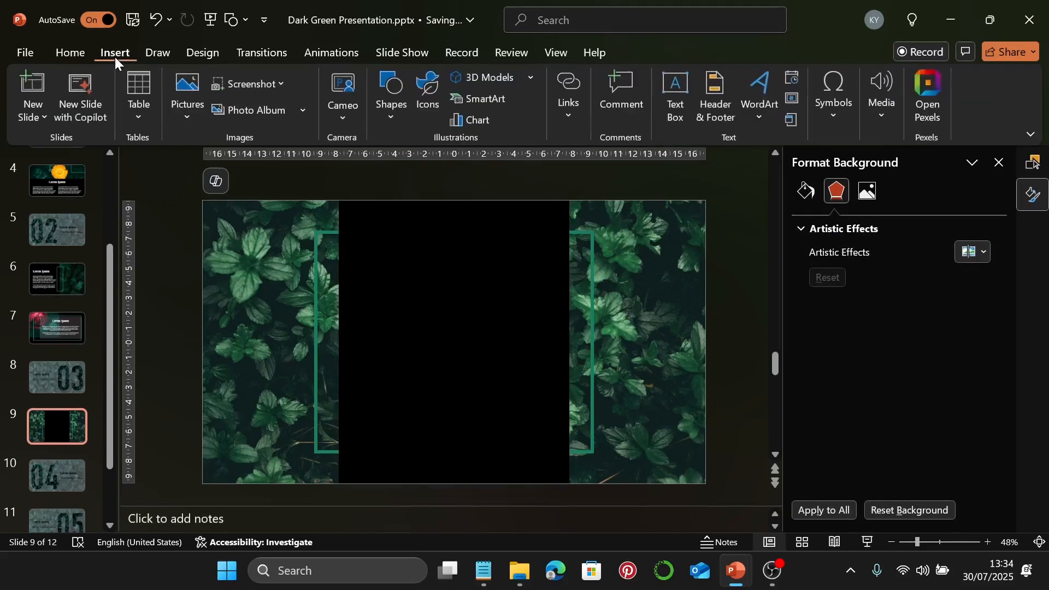
left_click(387, 116)
left_click(409, 171)
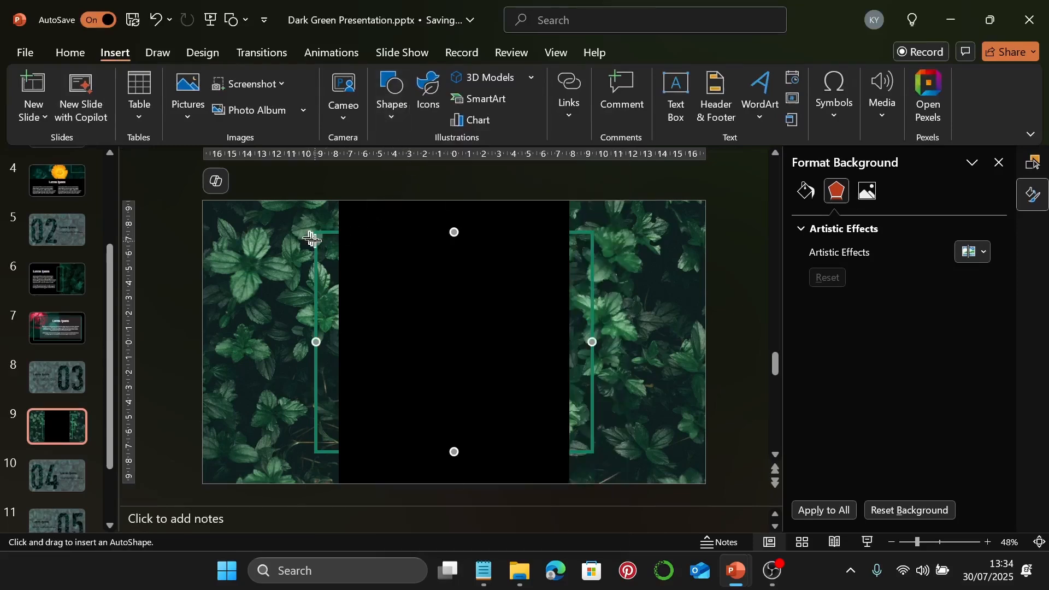
left_click_drag(314, 234, 581, 260)
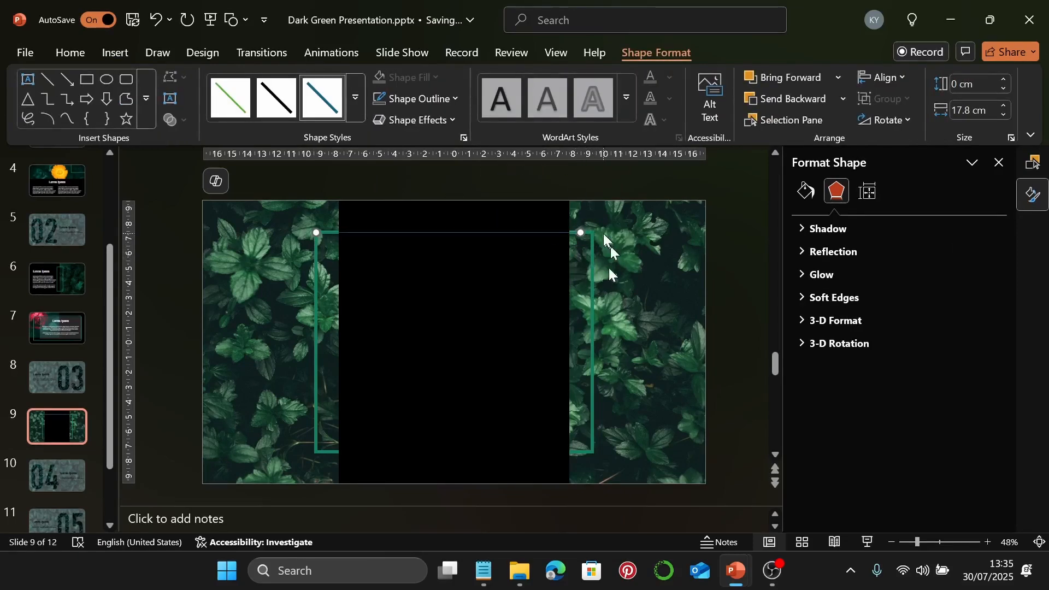
Step: Check the green frame's width and set the horizontal line's width to 18.6 cm to match
left_click(593, 332)
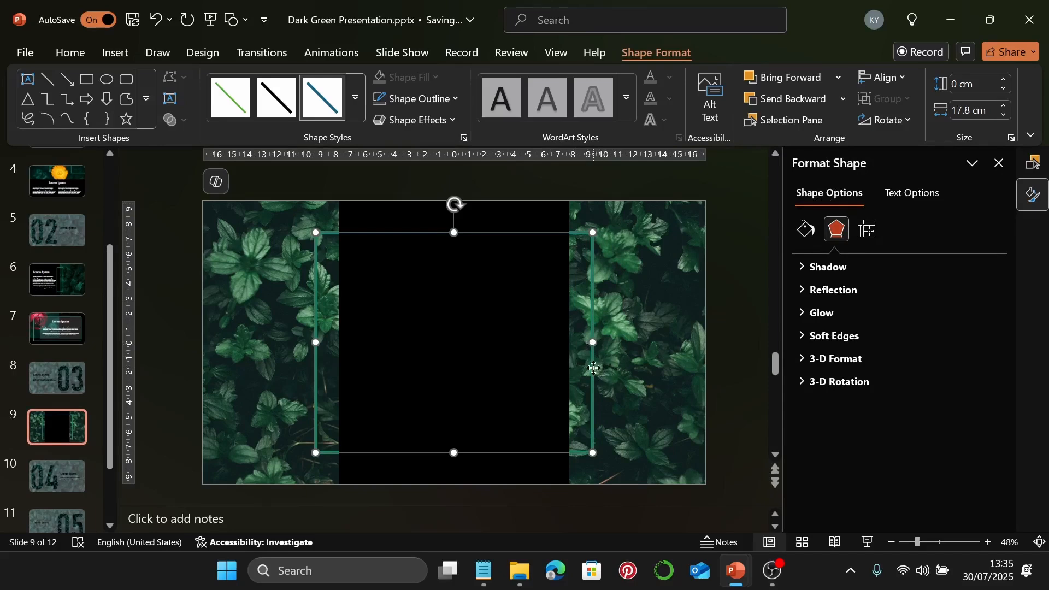
left_click(640, 344)
left_click(592, 371)
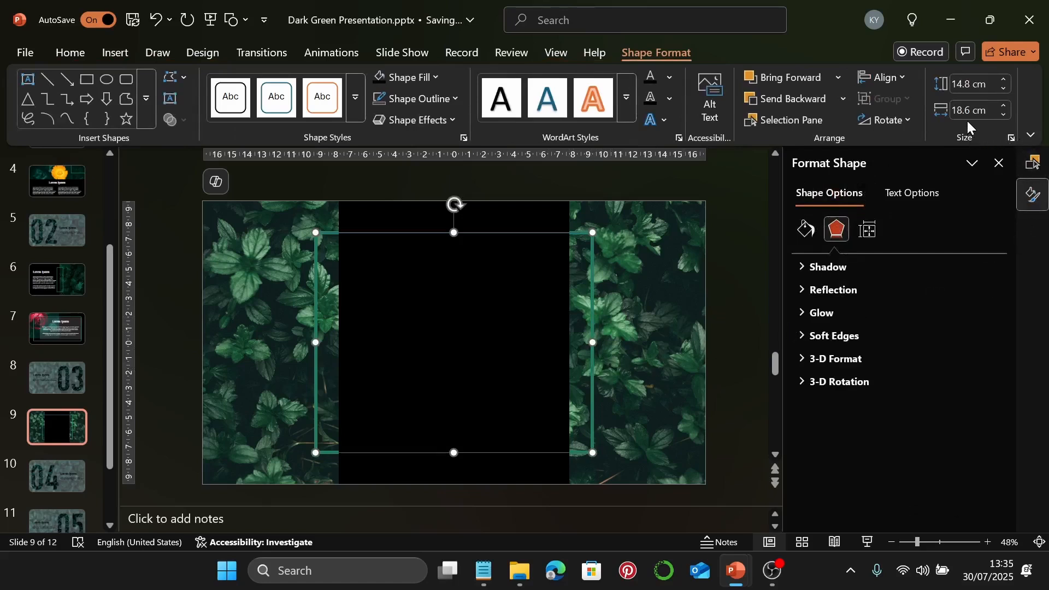
left_click(412, 241)
left_click(411, 237)
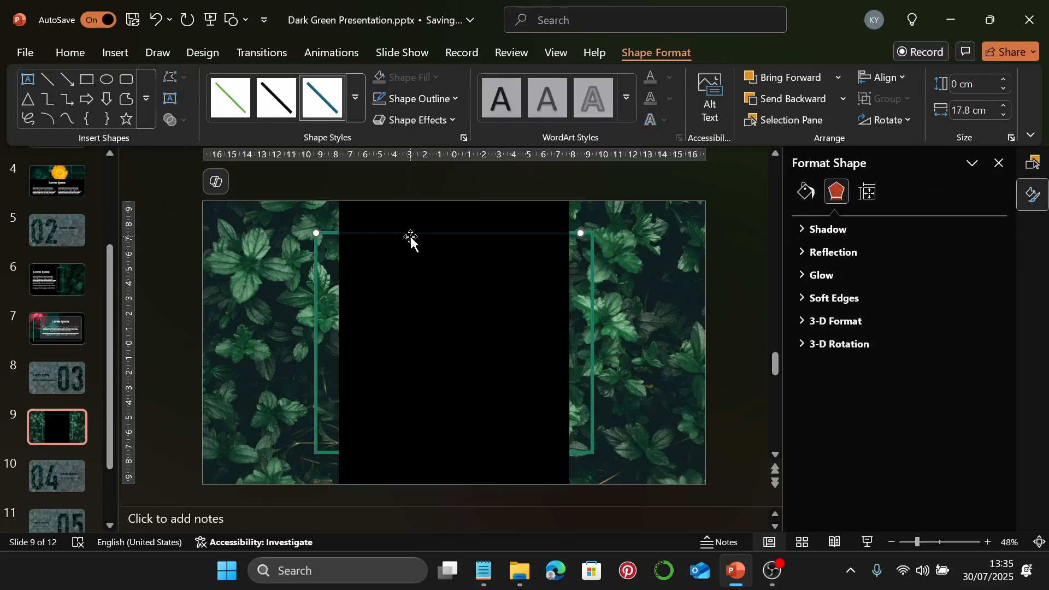
left_click(965, 112)
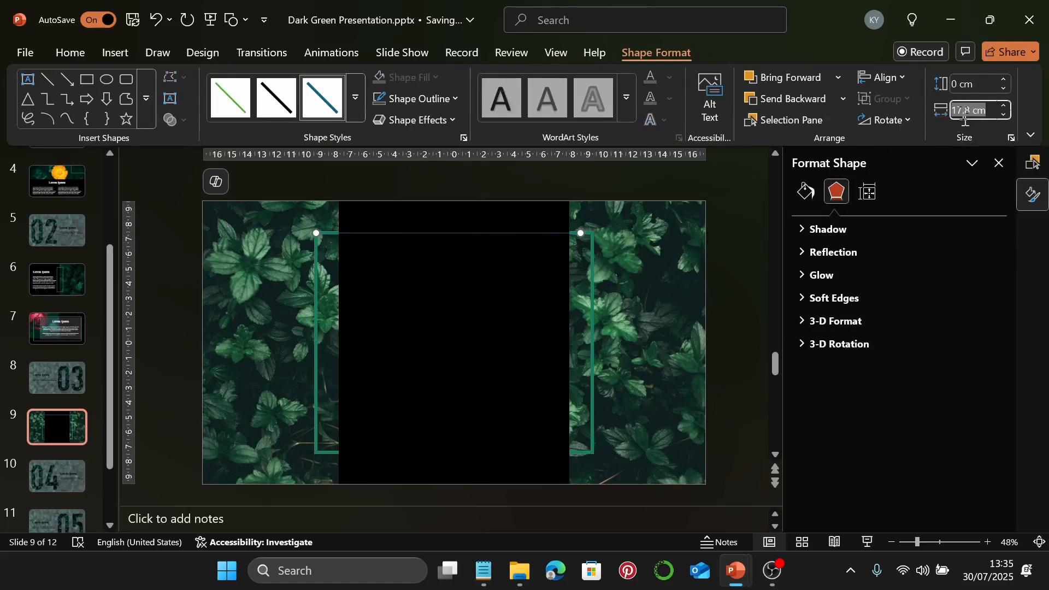
type("18.6")
key("Return")
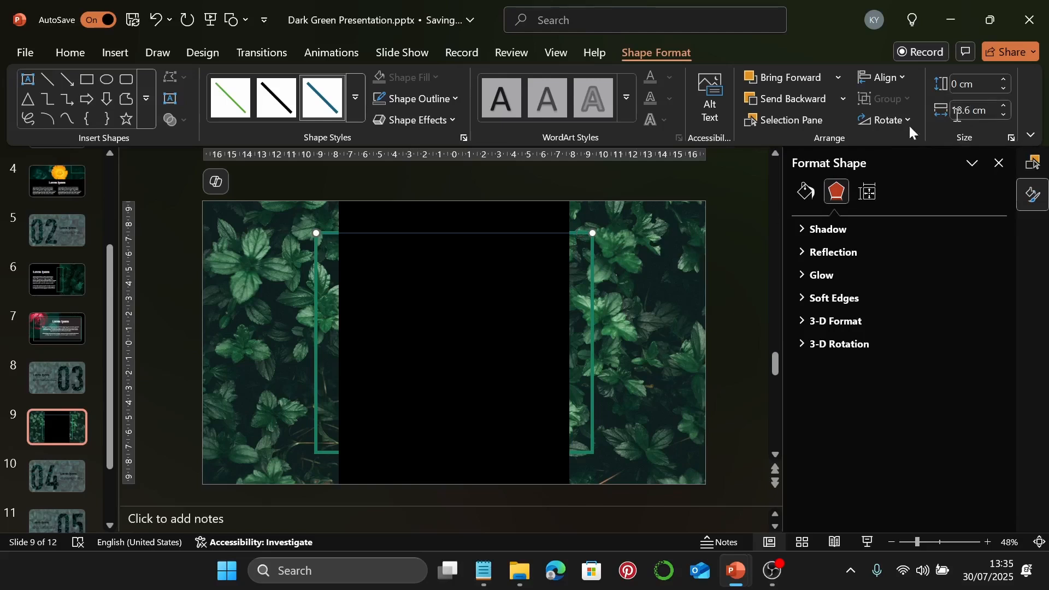
Step: Recolor the horizontal line with the frame's recently used green and thicken it to match the frame
left_click(448, 103)
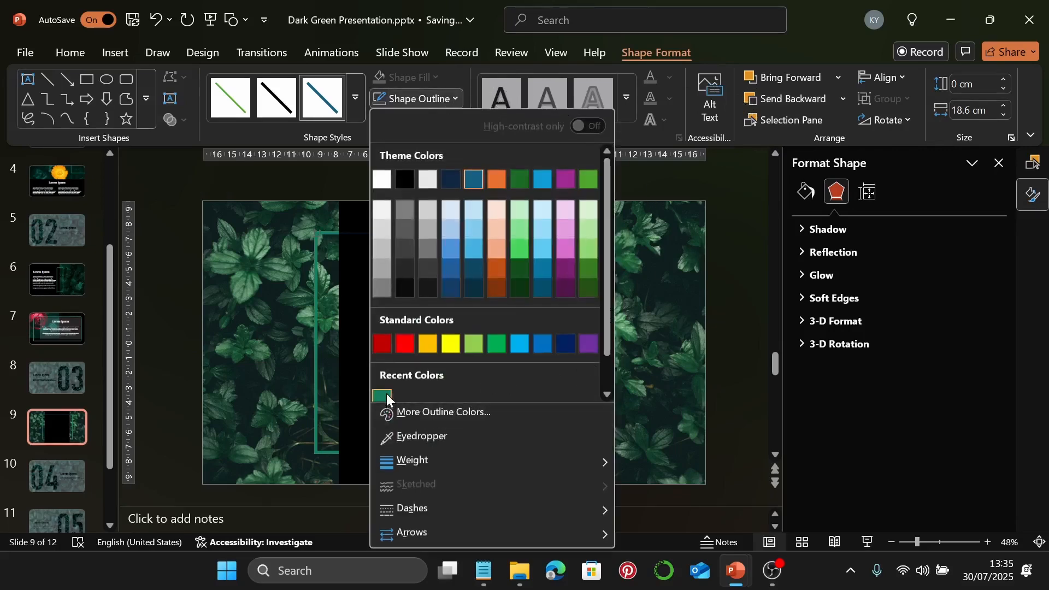
left_click(386, 394)
left_click(422, 97)
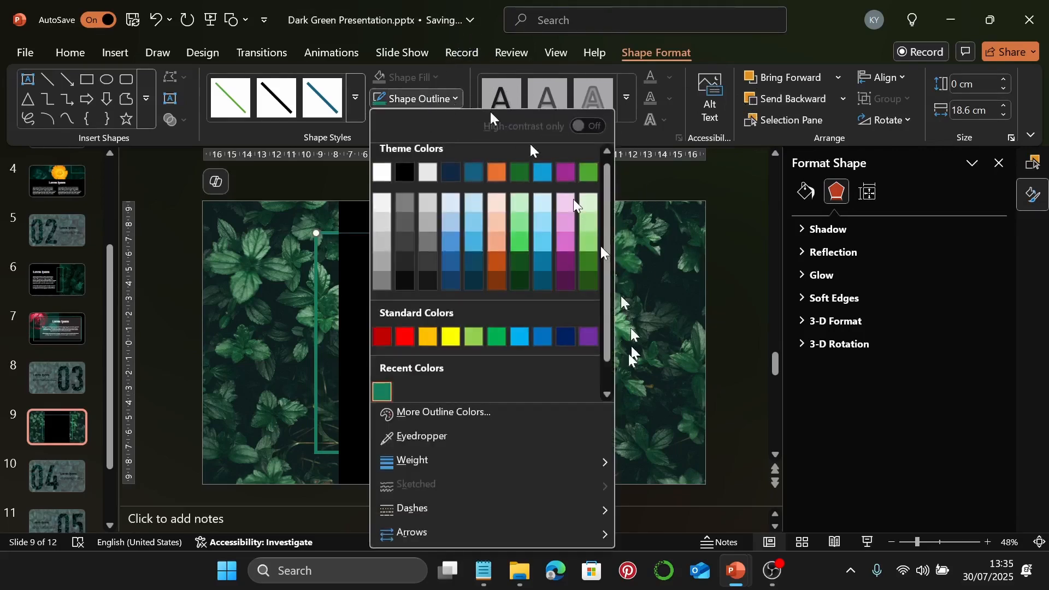
mouse_move(576, 461)
left_click(669, 481)
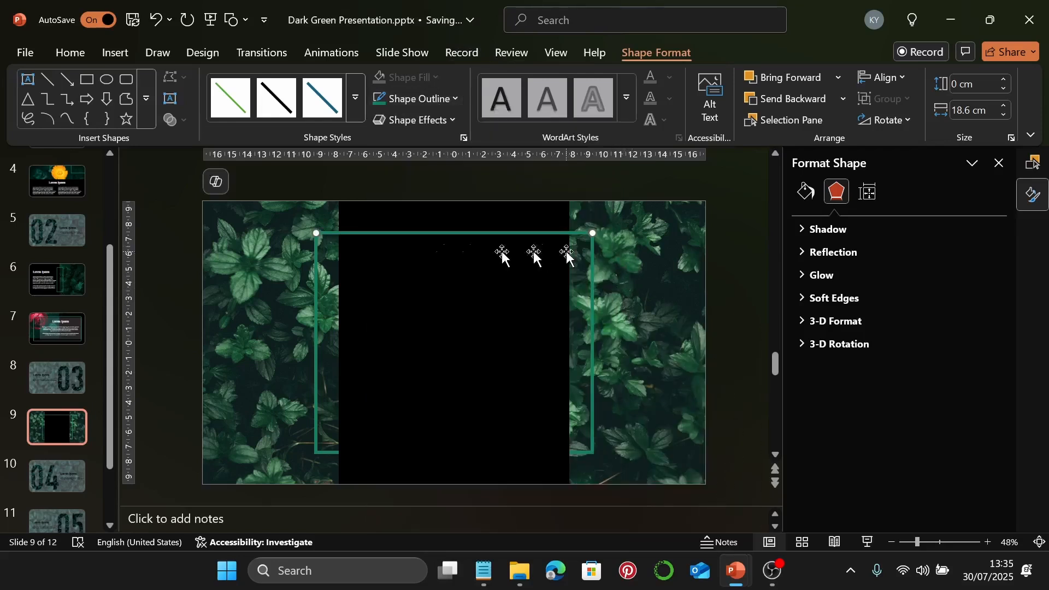
Step: Align the green horizontal line precisely with the upper-left corner of the green frame
scroll(322, 243, "up", 2)
scroll(259, 226, "up", 5)
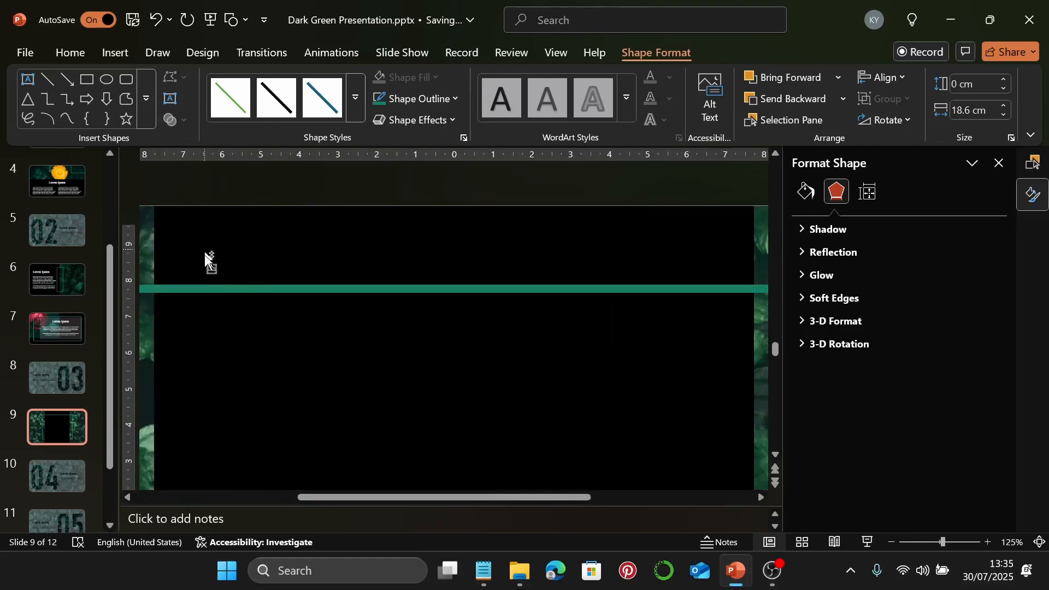
left_click_drag(381, 504, 325, 506)
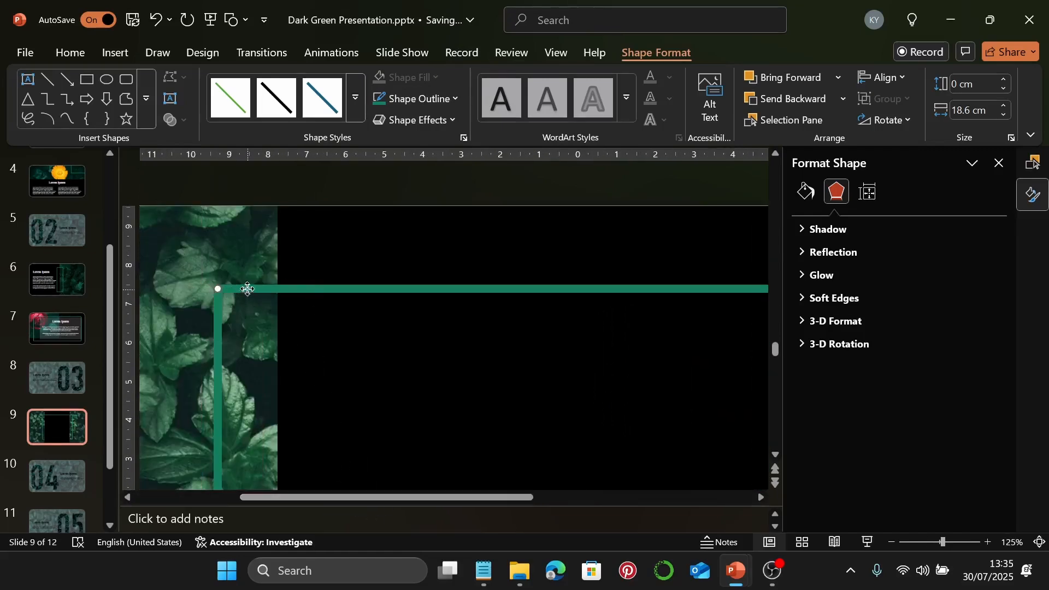
mouse_move(246, 289)
left_mouse_down()
mouse_move(246, 277)
mouse_move(245, 290)
left_mouse_up()
scroll(213, 293, "up", 10, "ctrl")
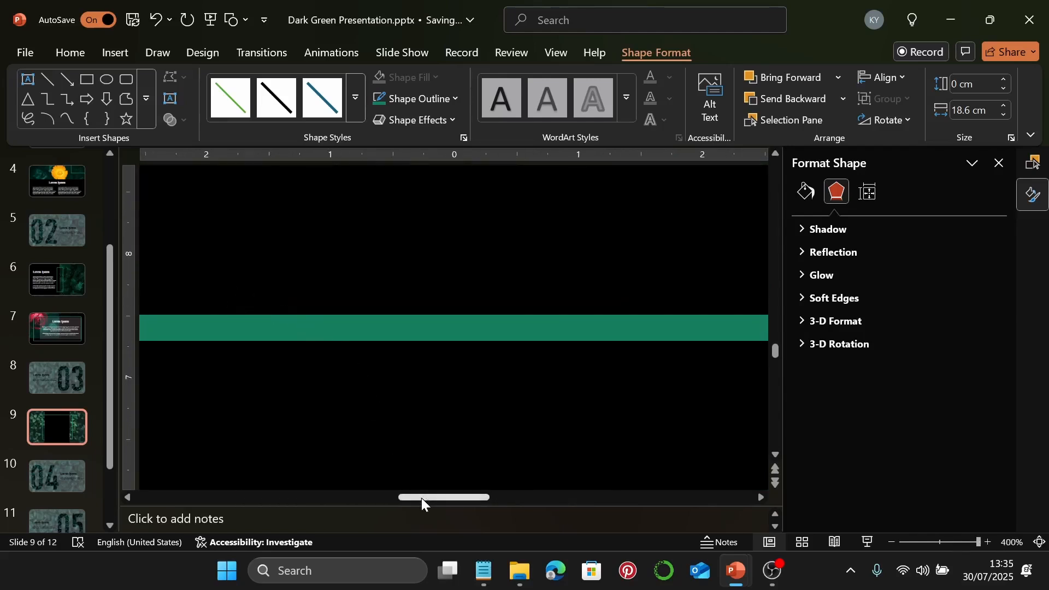
left_click_drag(422, 498, 258, 498)
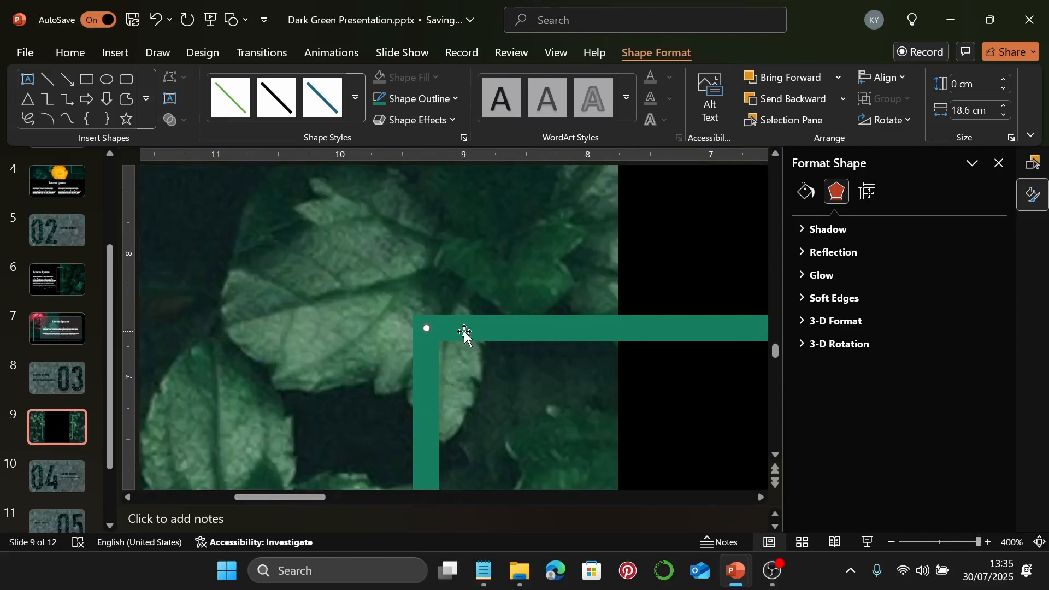
left_click_drag(465, 330, 454, 333)
scroll(523, 383, "down", 10)
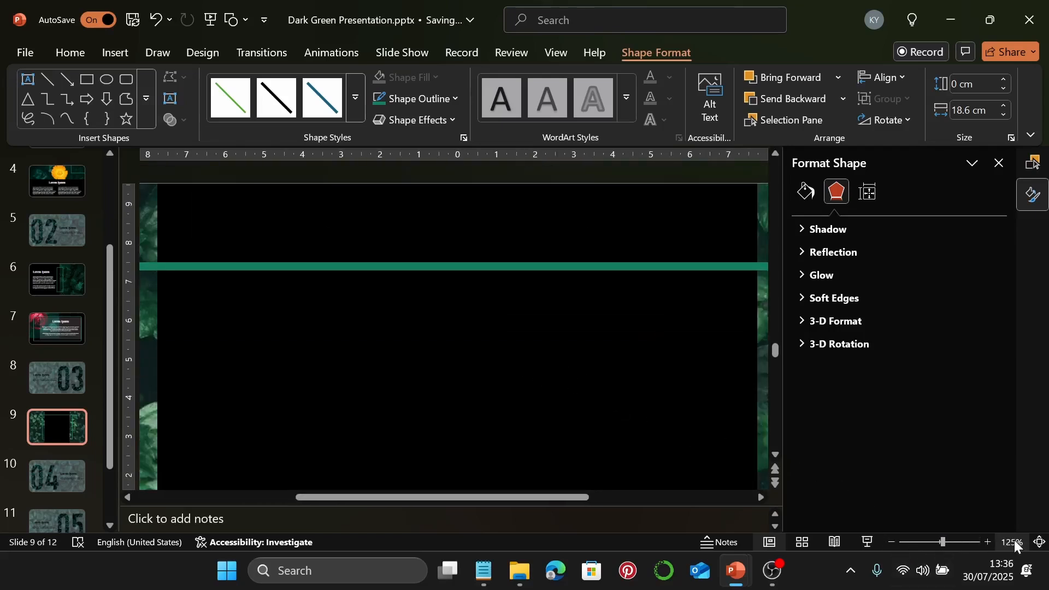
left_click(1042, 545)
left_click(715, 280)
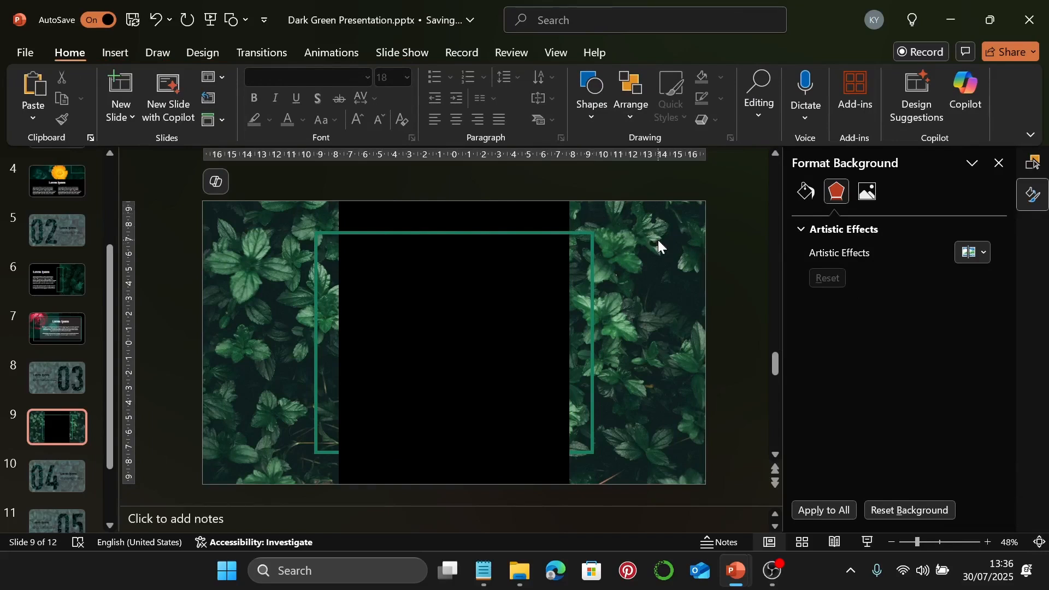
Step: Add a text box reading "Lorem Ipsum" near the upper part of the black panel
left_click(122, 61)
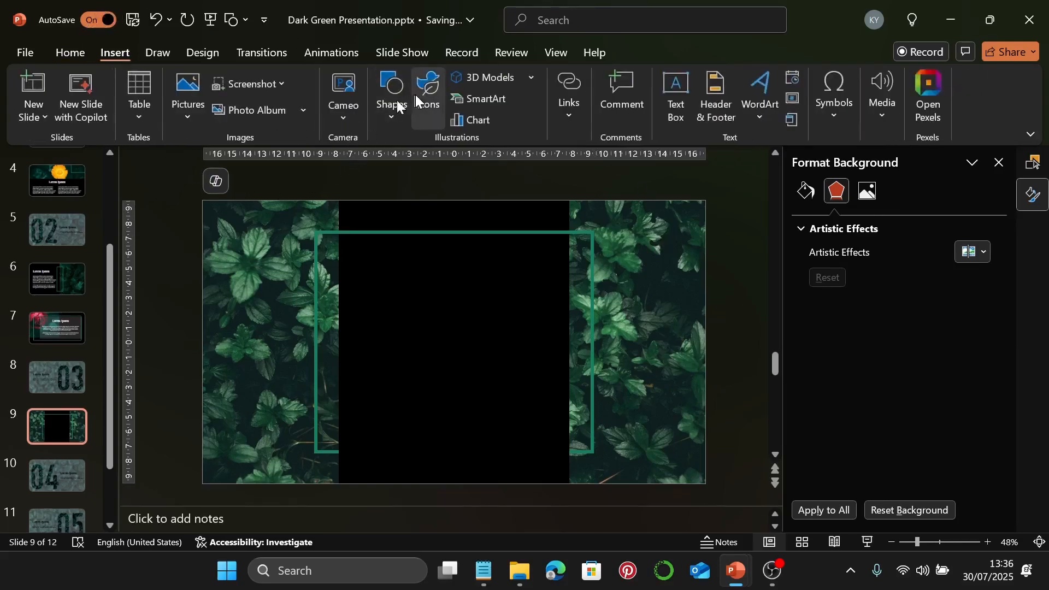
left_click(673, 107)
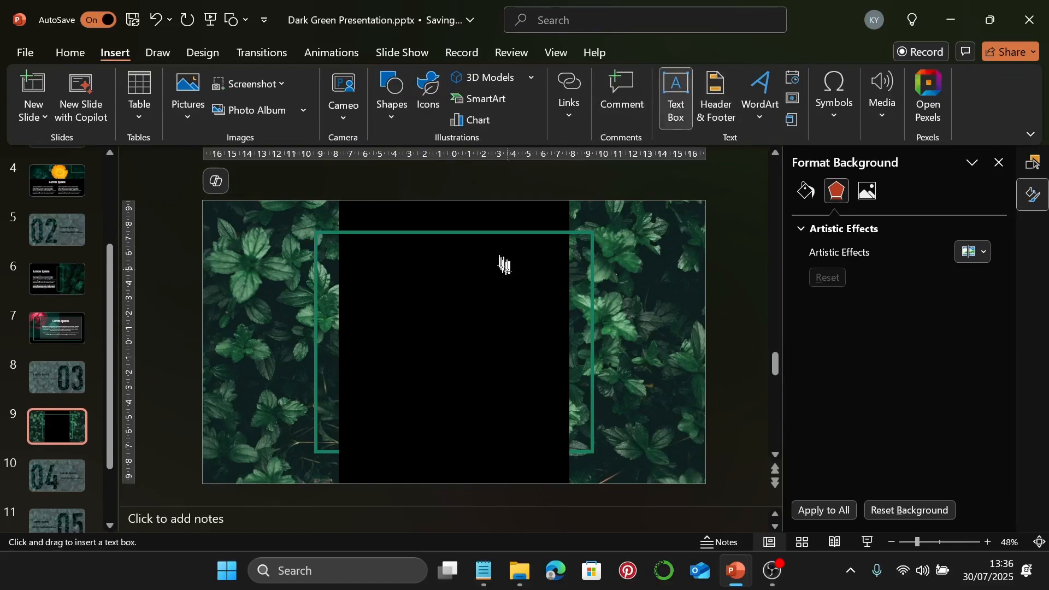
left_click_drag(381, 252, 494, 283)
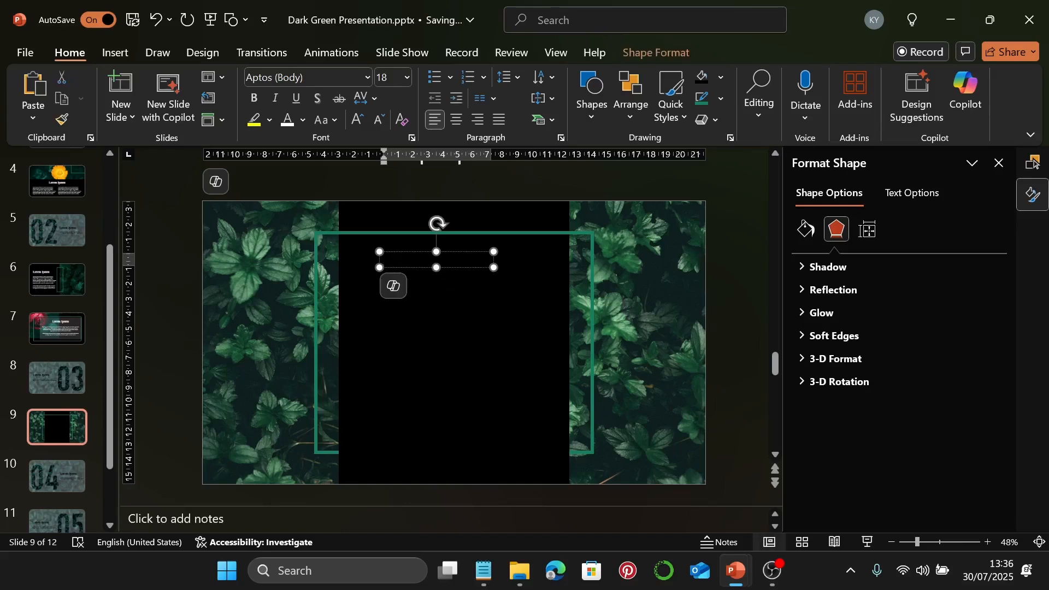
type("Lorem Ips")
left_click(470, 254)
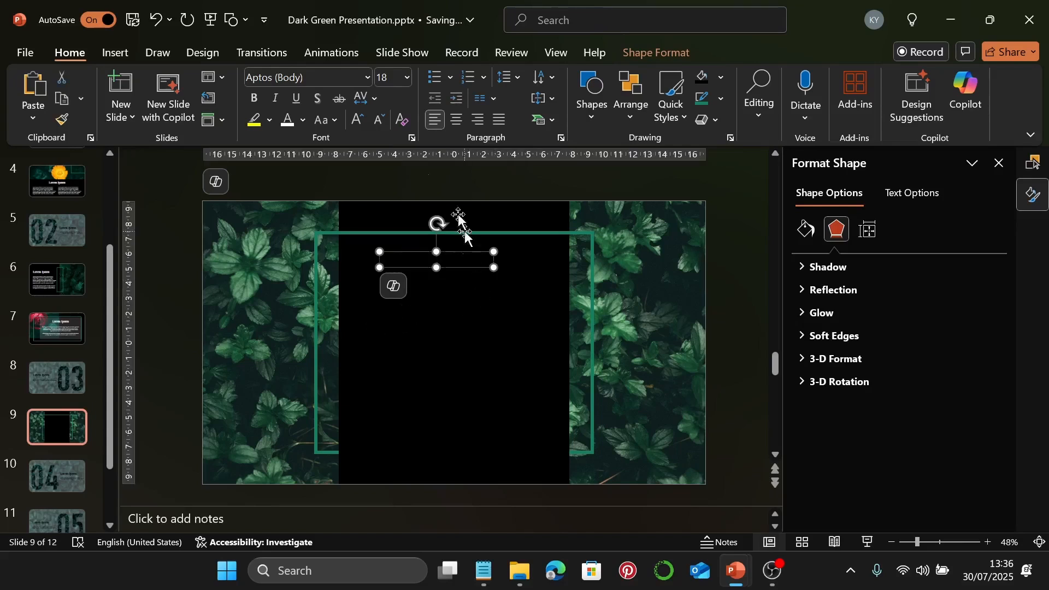
Step: Format the "Lorem Ipsum" title as white Playfair Display text at size 48
left_click(289, 121)
left_click(367, 76)
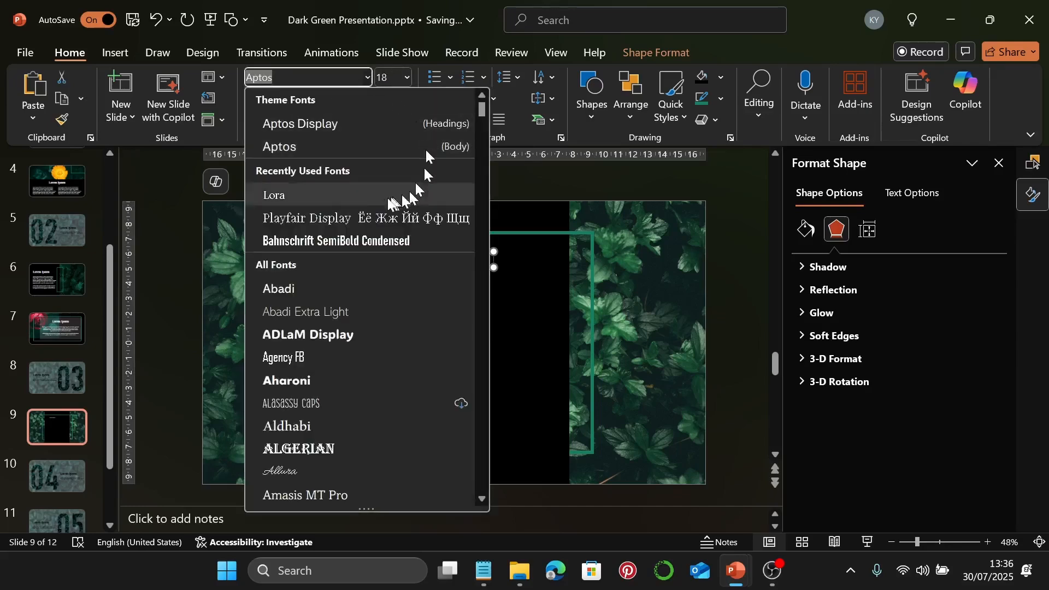
left_click(372, 219)
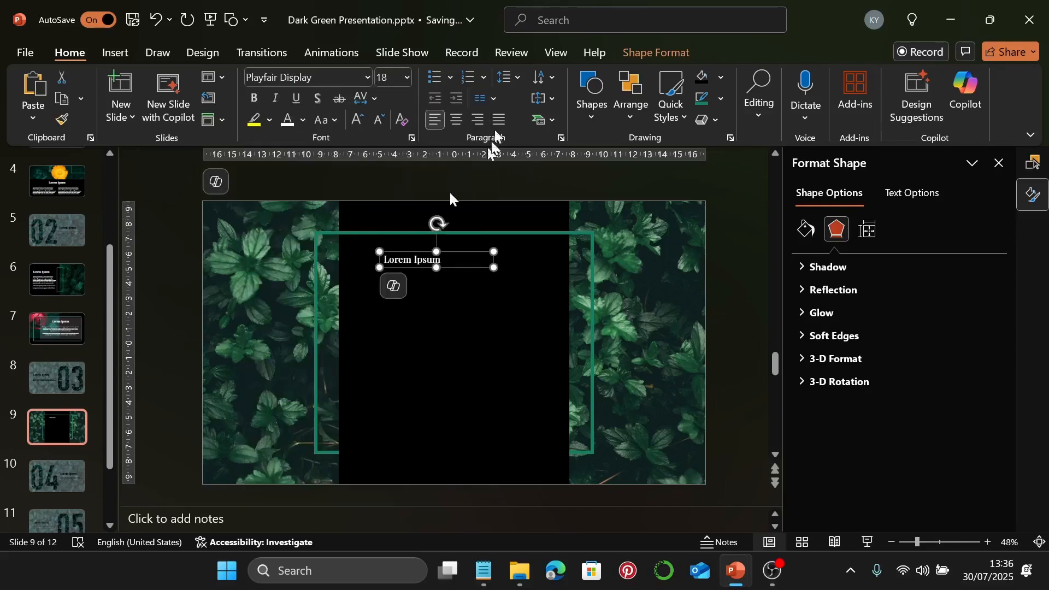
left_click(394, 76)
type("48")
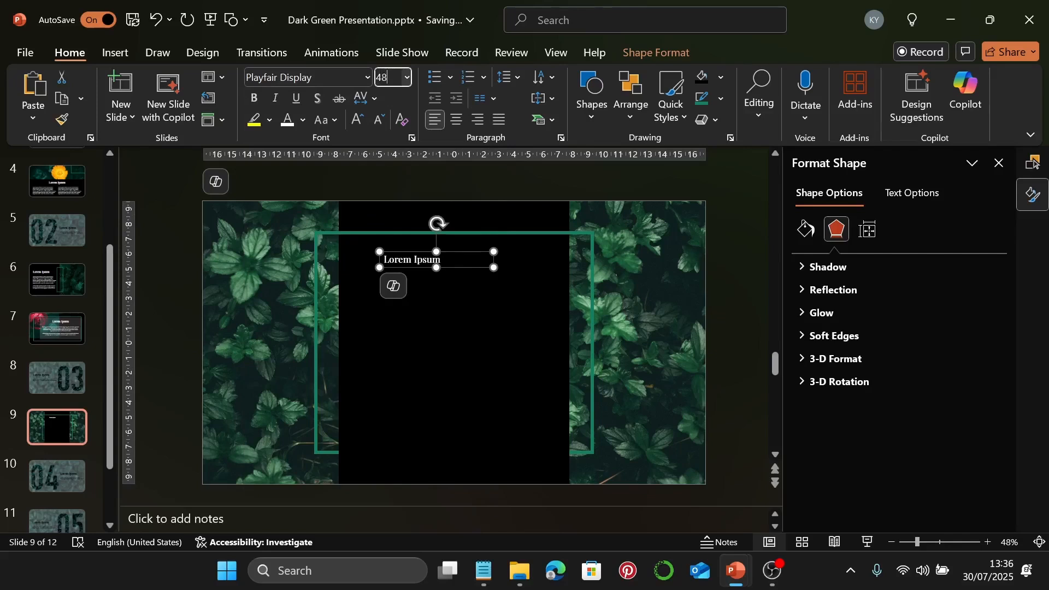
key("Return")
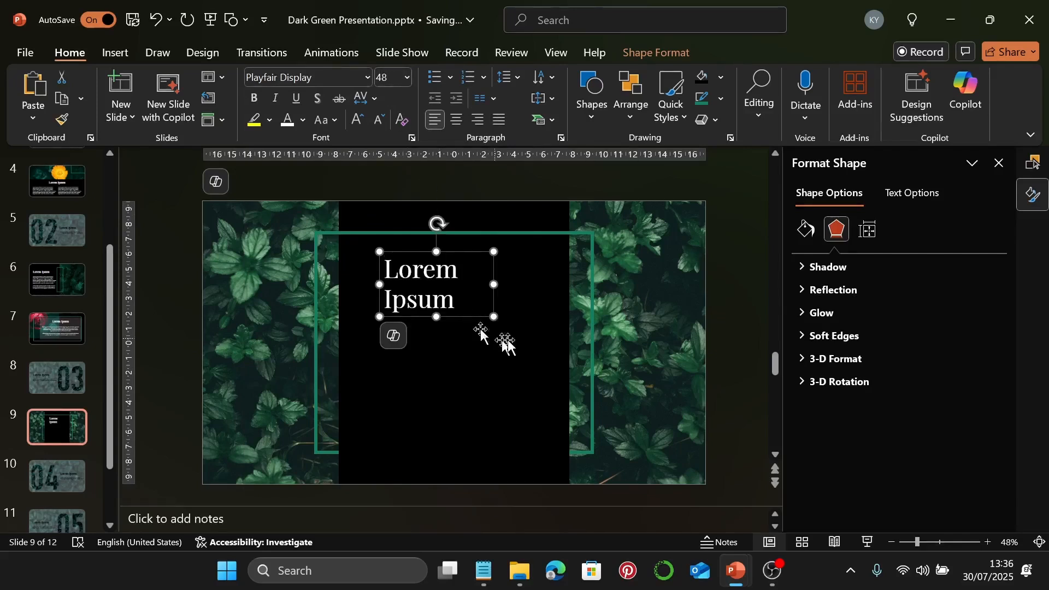
Step: Widen the title box so its text fits on one line, then center the box and its text on the black panel
left_click_drag(494, 285, 558, 288)
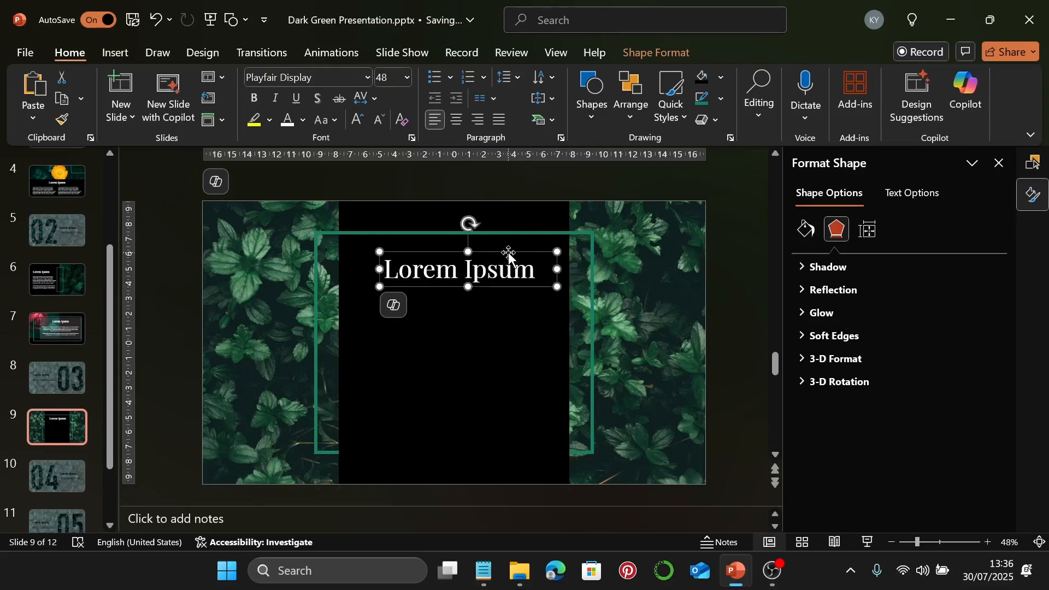
left_click_drag(509, 254, 495, 249)
left_click(457, 119)
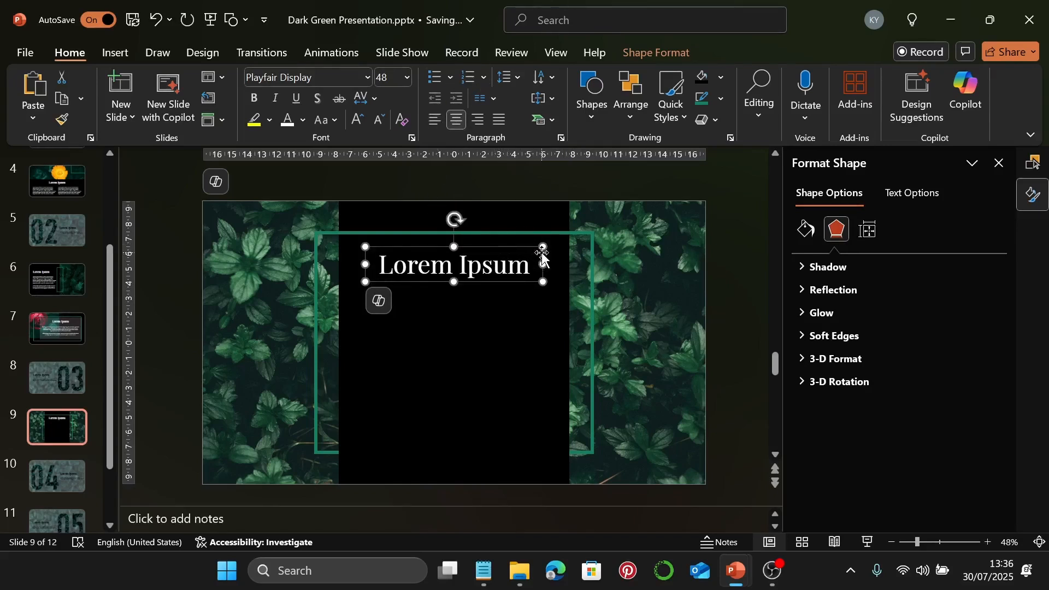
Step: Duplicate the title directly below itself and set the copy's font to Lora at size 18
left_click_drag(544, 257, 543, 314)
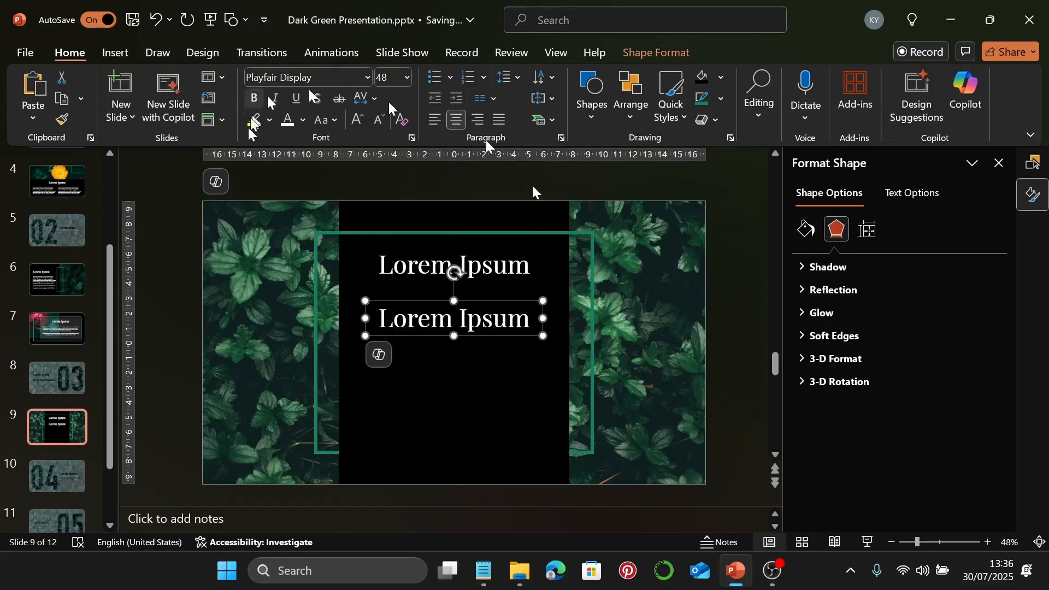
left_click(367, 78)
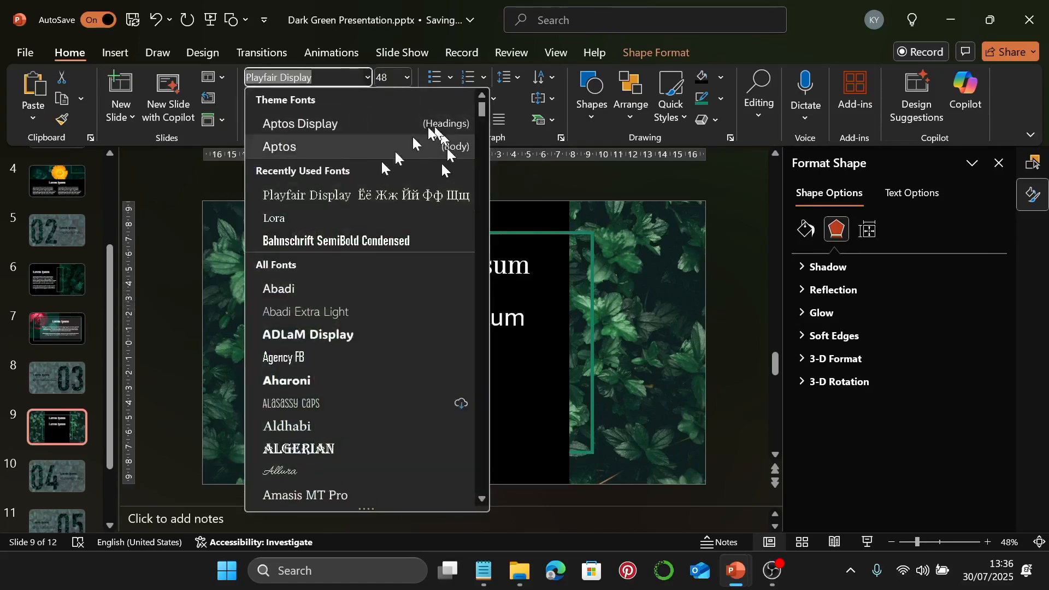
left_click(341, 218)
left_click(394, 75)
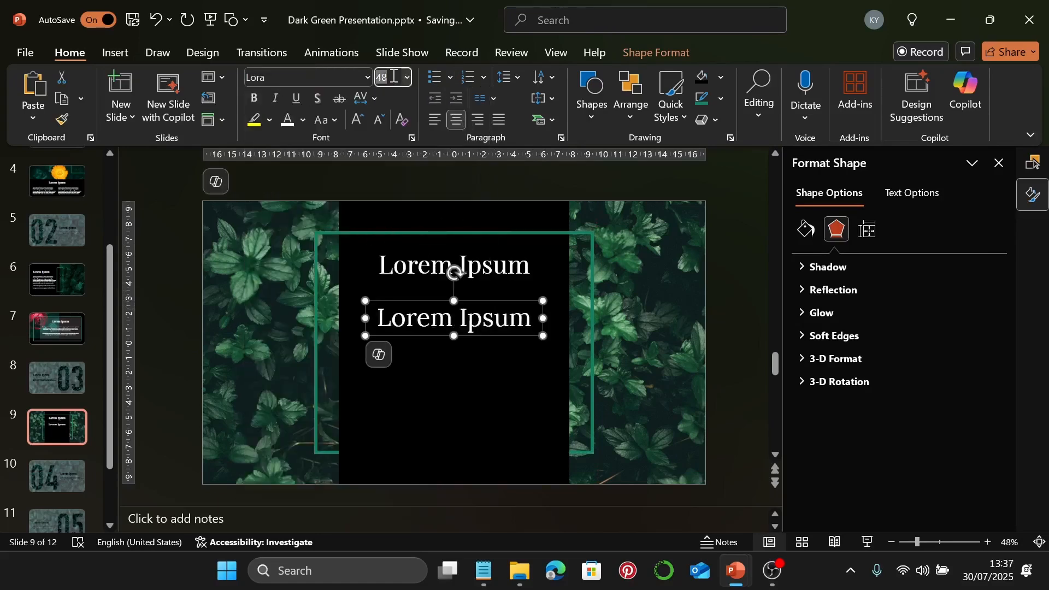
type("18")
key("Return")
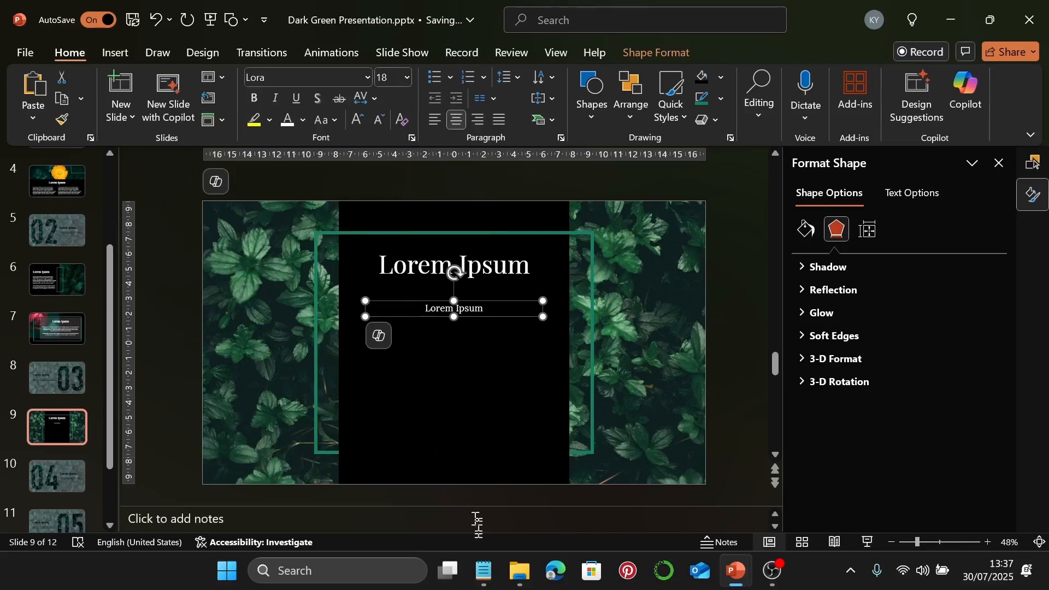
Step: Switch to the "Title slides" notes in Notepad and copy the two body paragraphs for Slide 1 of section 03
left_click(470, 572)
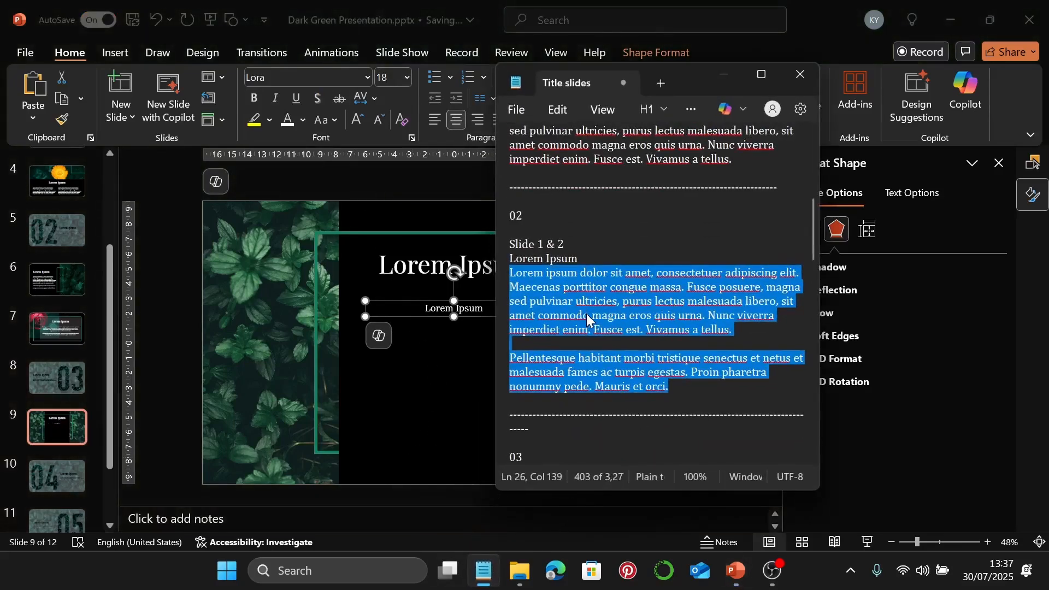
scroll(586, 314, "down", 2)
scroll(587, 315, "down", 4)
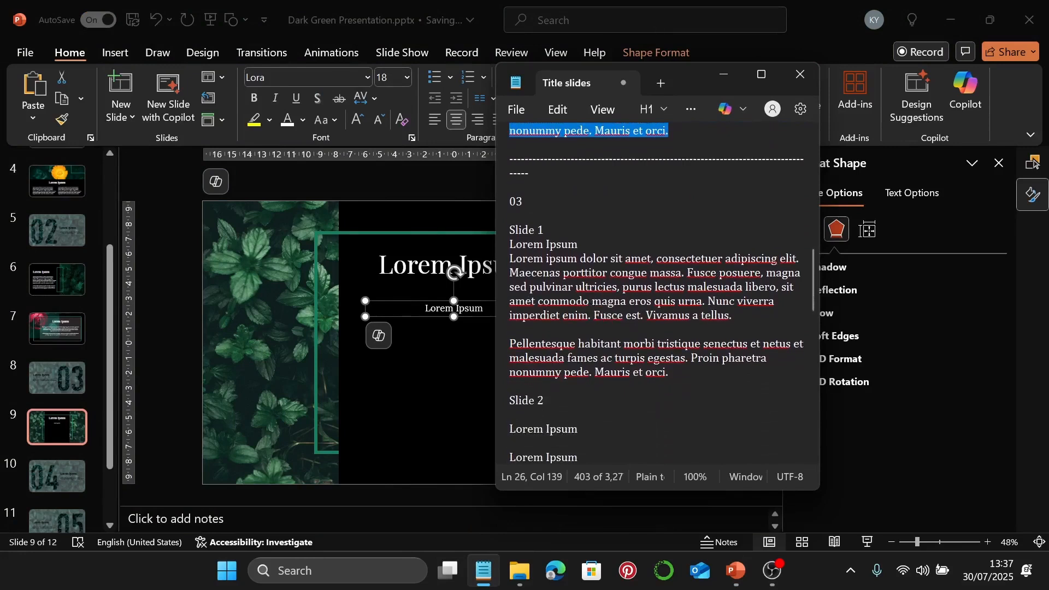
right_click(613, 316)
scroll(612, 313, "down", 2)
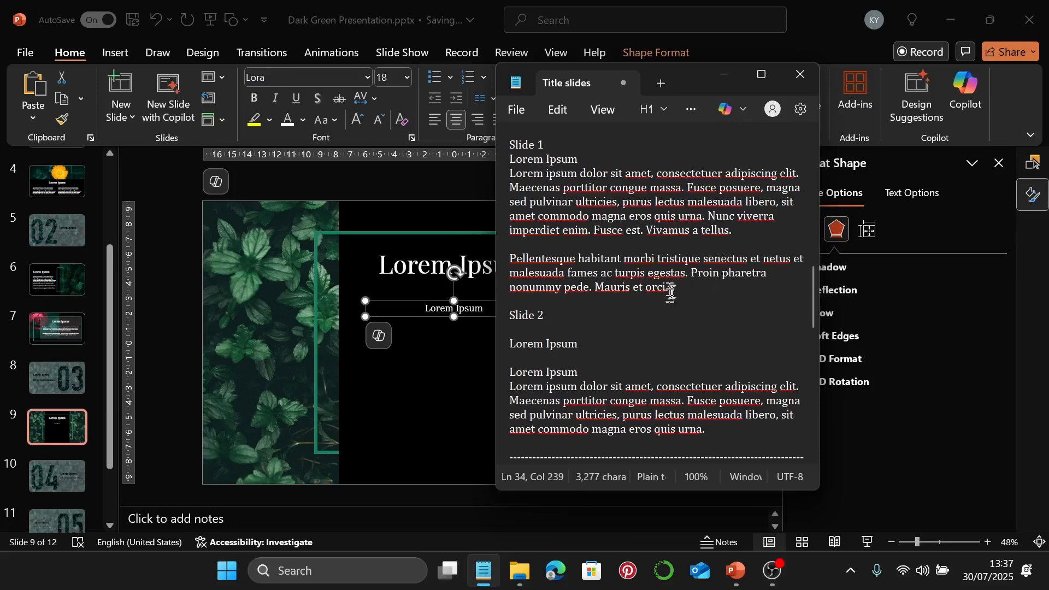
left_click_drag(671, 291, 506, 179)
key("ctrl+c")
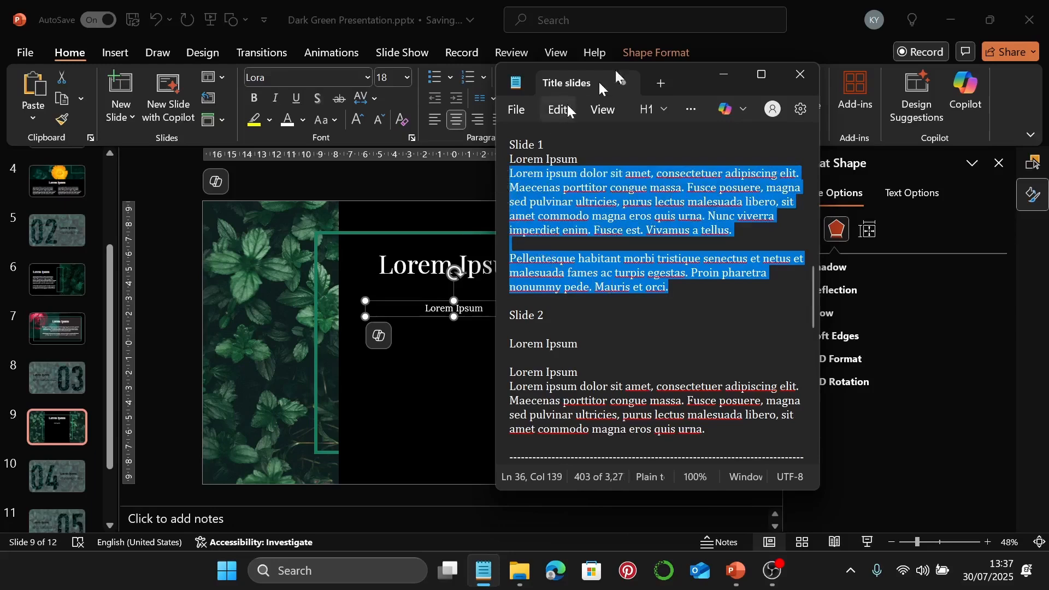
left_click(724, 75)
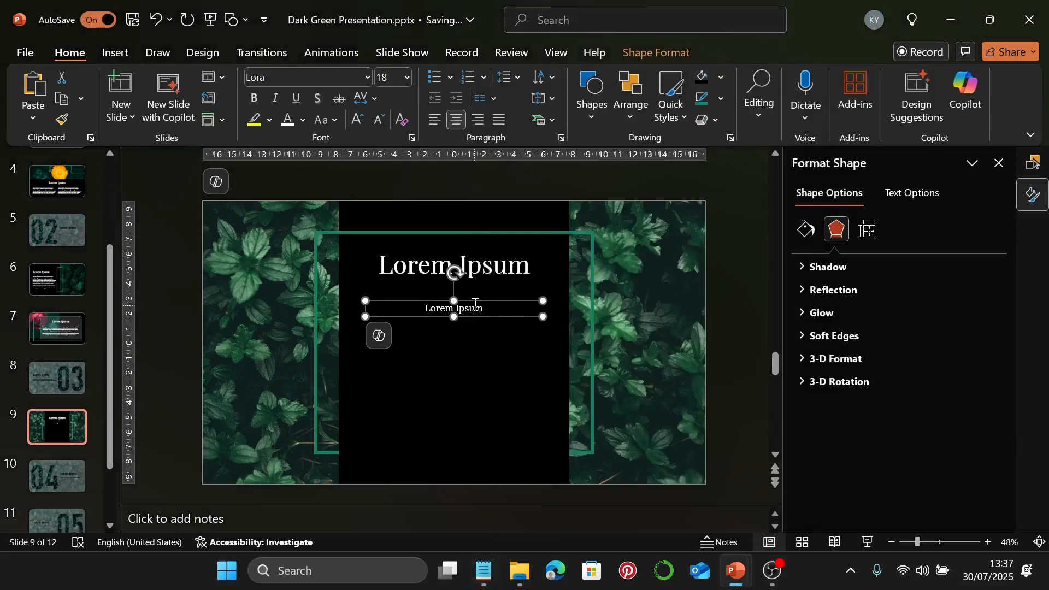
Step: Replace the duplicated text with the copied paragraphs, widen its box to nearly the black panel's width, and center it slightly lower
triple_click(476, 305)
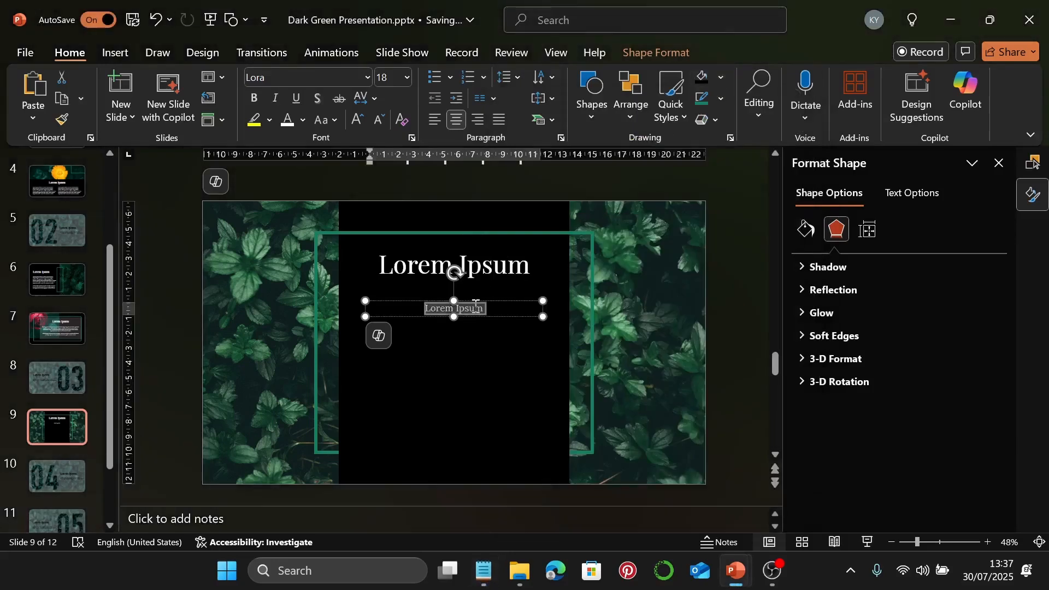
key("ctrl+v")
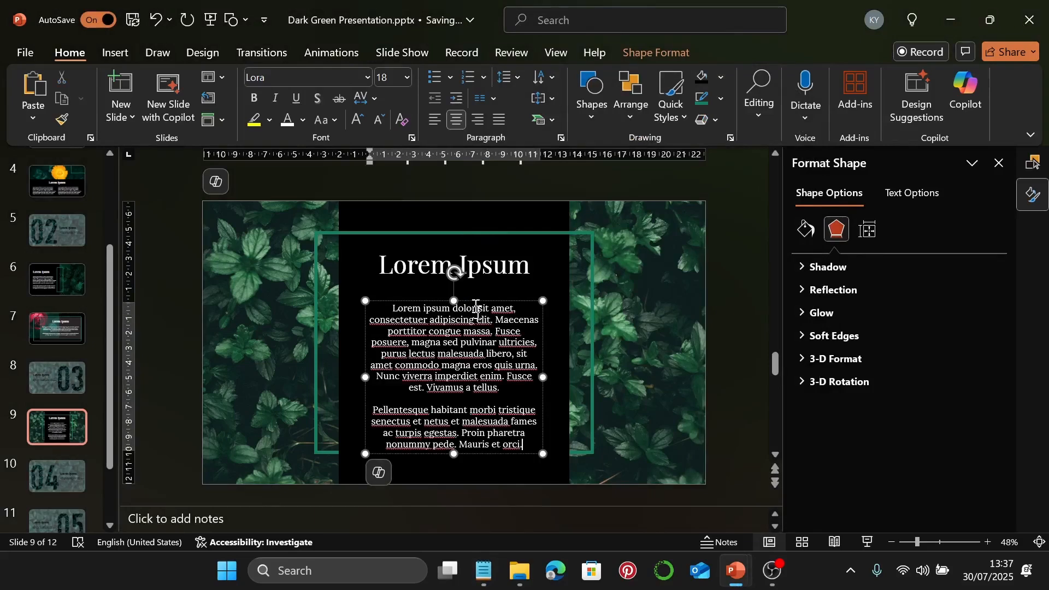
left_click_drag(366, 377, 346, 379)
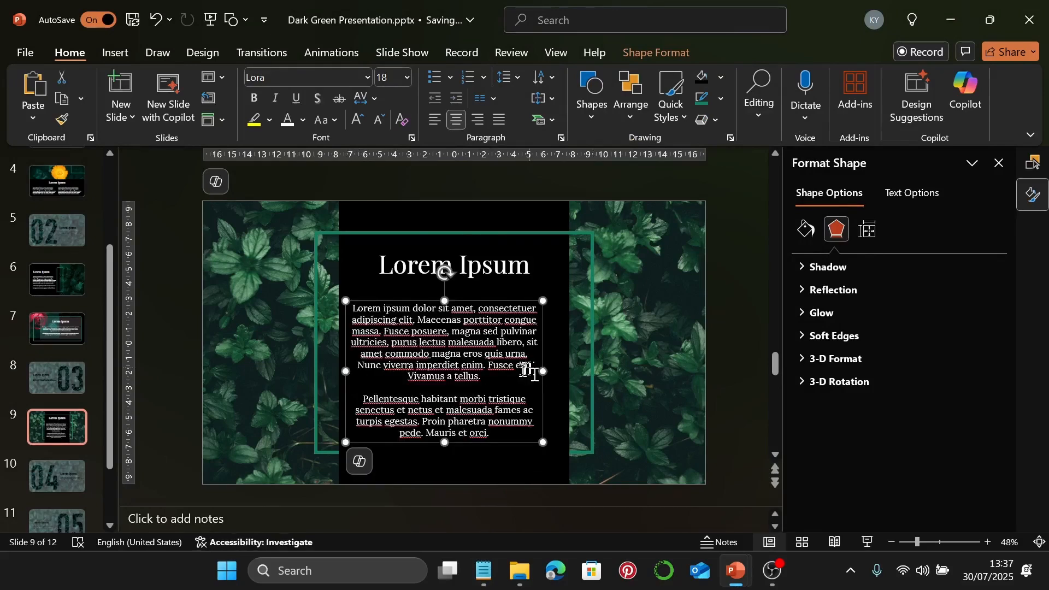
left_click_drag(543, 371, 566, 375)
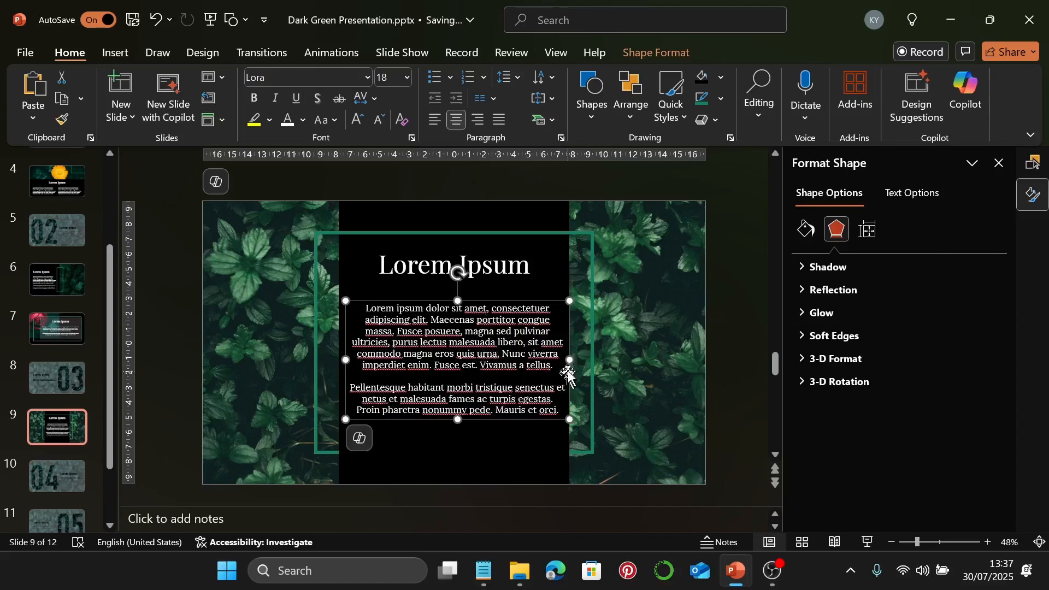
left_click_drag(570, 361, 565, 361)
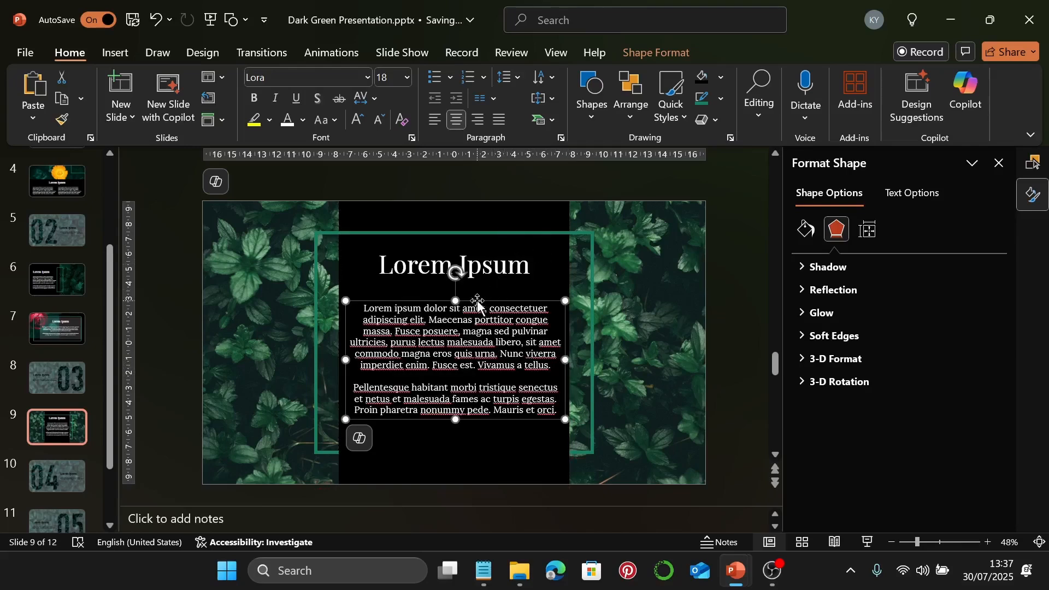
mouse_move(477, 303)
left_mouse_down()
mouse_move(476, 294)
mouse_move(477, 304)
left_mouse_up()
Step: Center the title and body text boxes horizontally on the slide and group them together
left_click(496, 267, "shift")
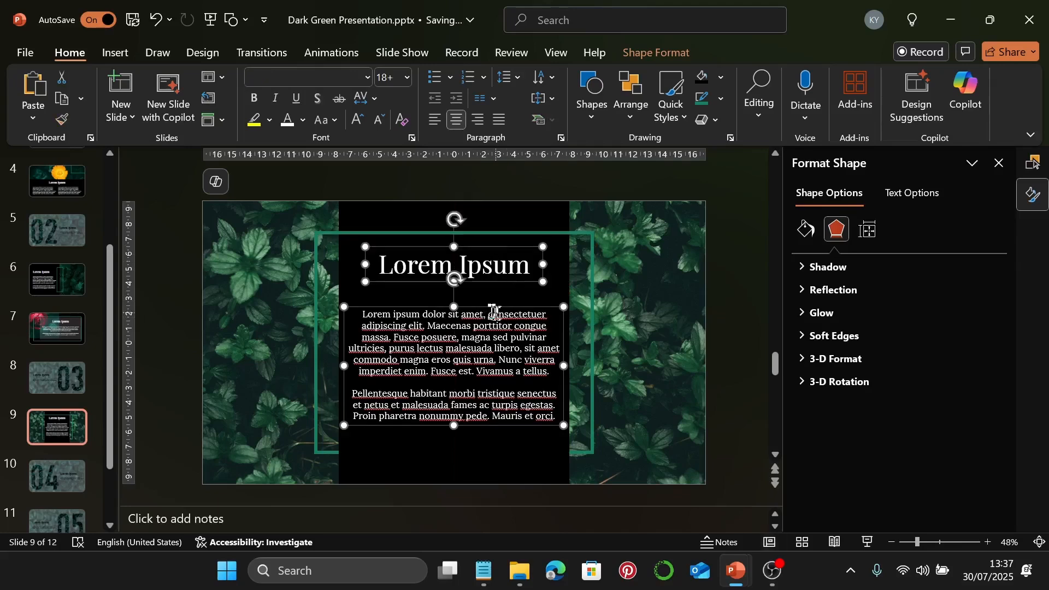
left_click(637, 101)
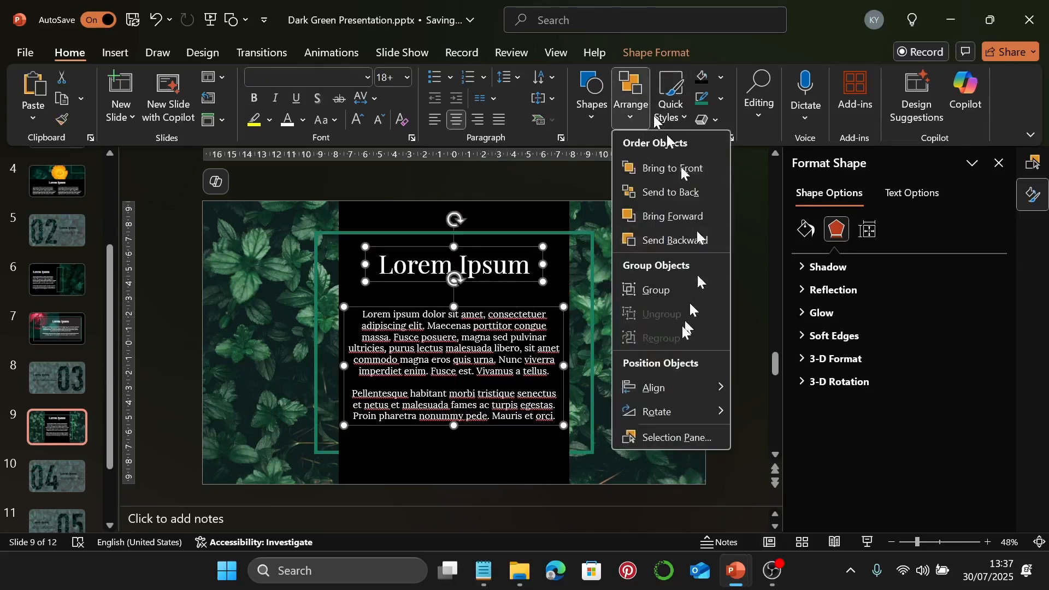
mouse_move(663, 386)
left_click(817, 335)
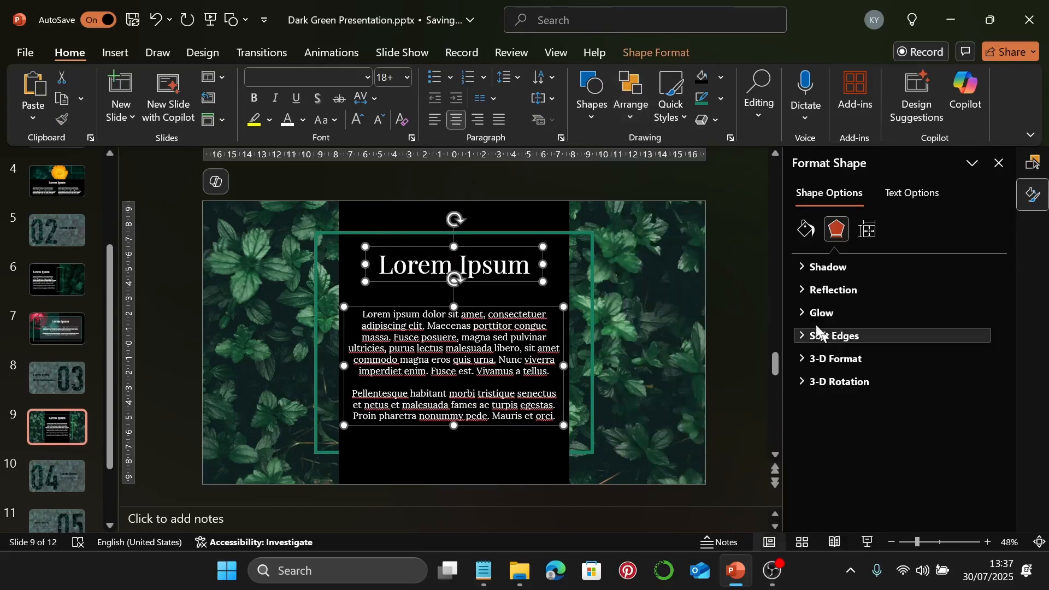
key("ctrl+g")
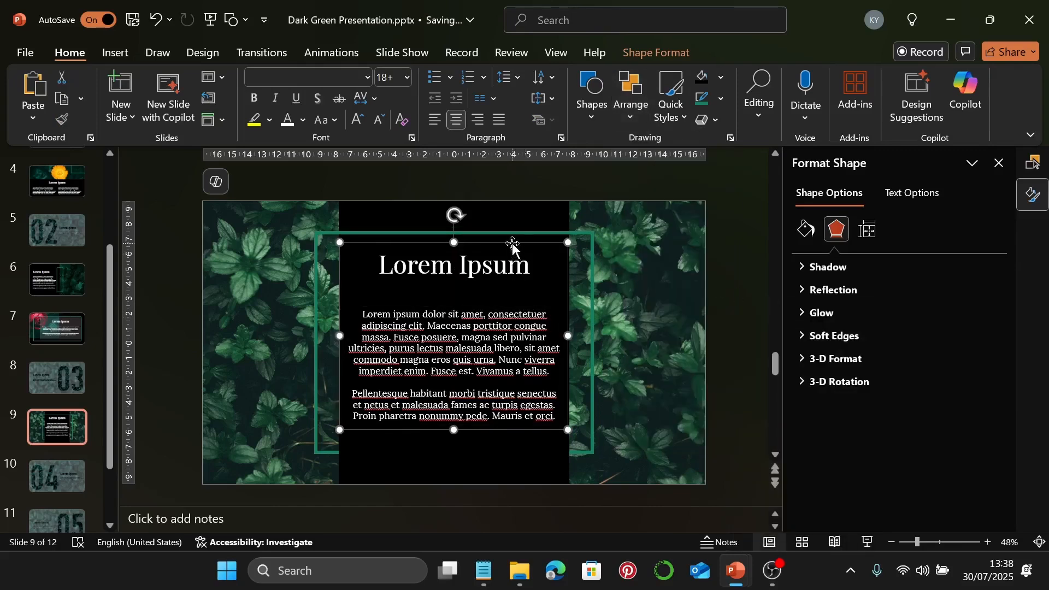
Step: Center the grouped title and body text both horizontally and vertically on the slide
left_click_drag(513, 244, 511, 247)
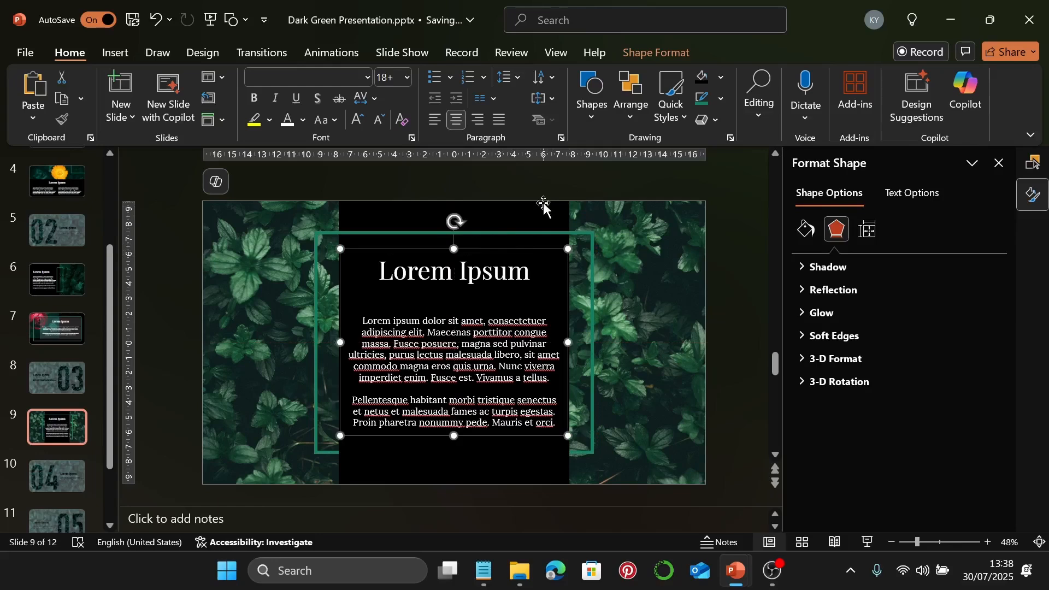
left_click(630, 112)
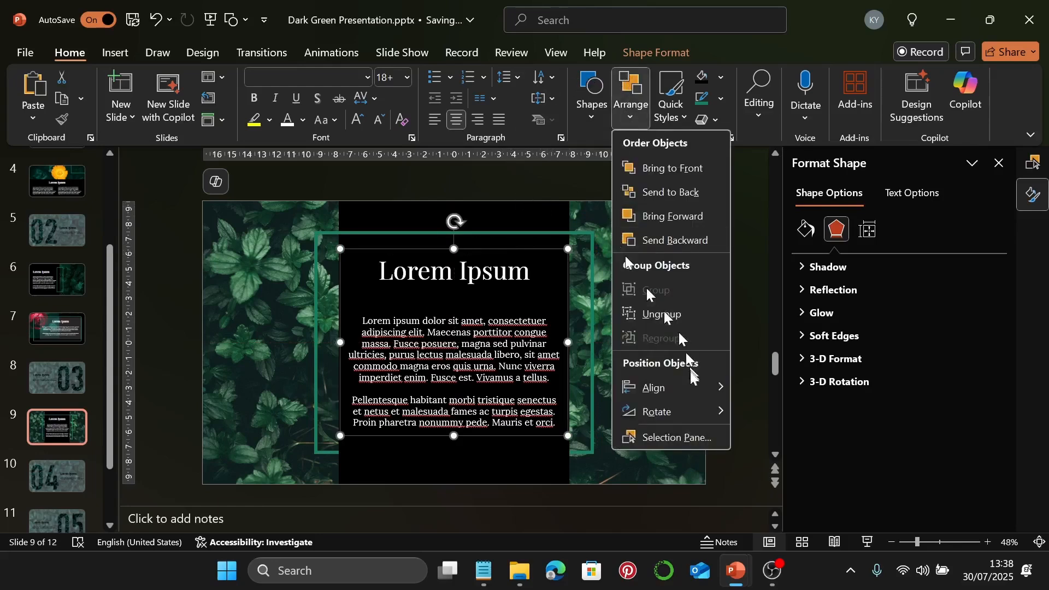
mouse_move(697, 388)
left_click(868, 339)
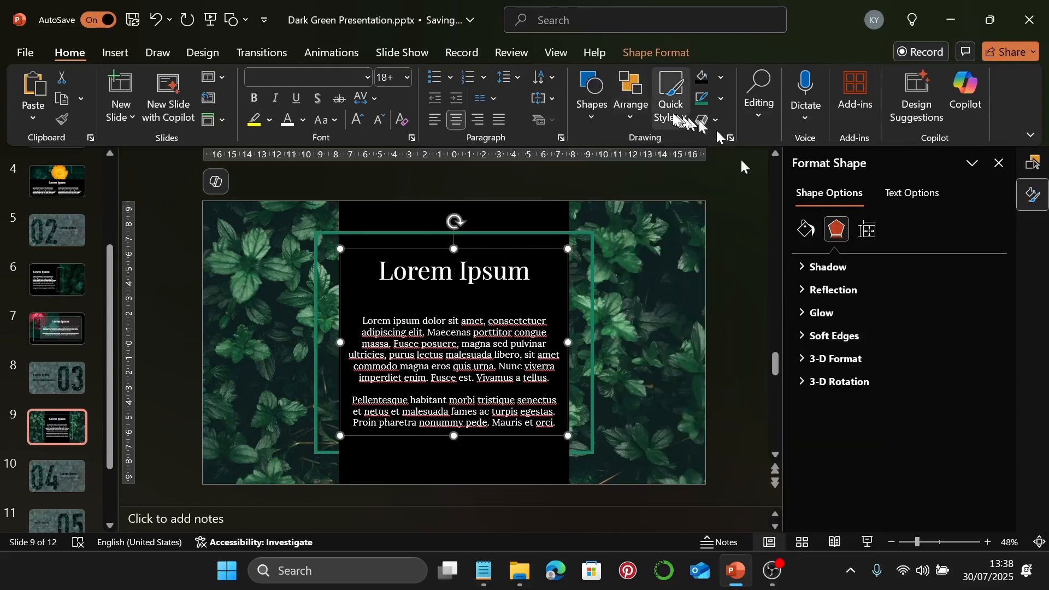
left_click(629, 90)
mouse_move(716, 390)
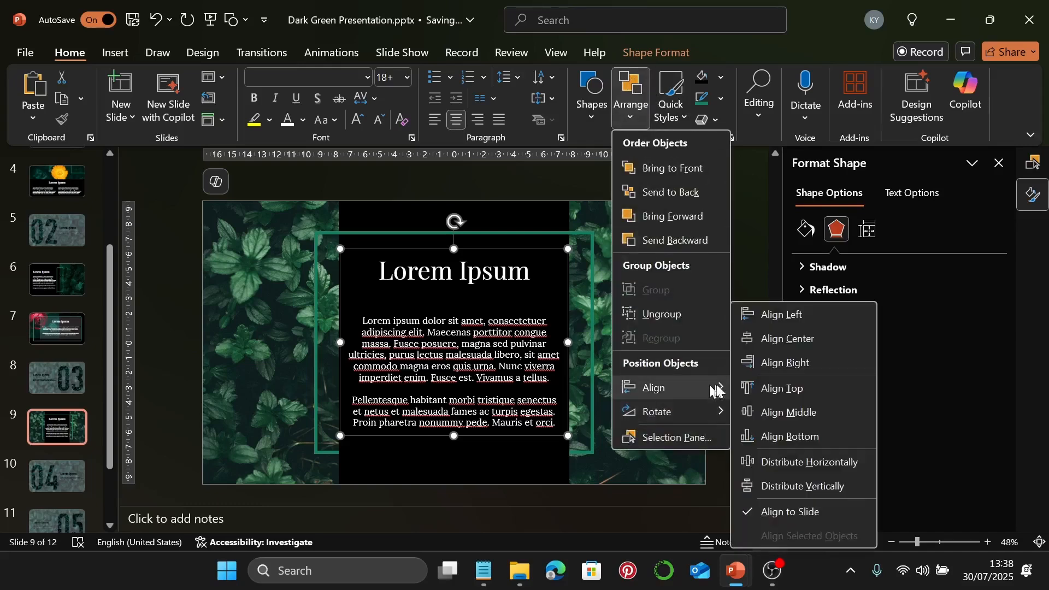
left_click(773, 408)
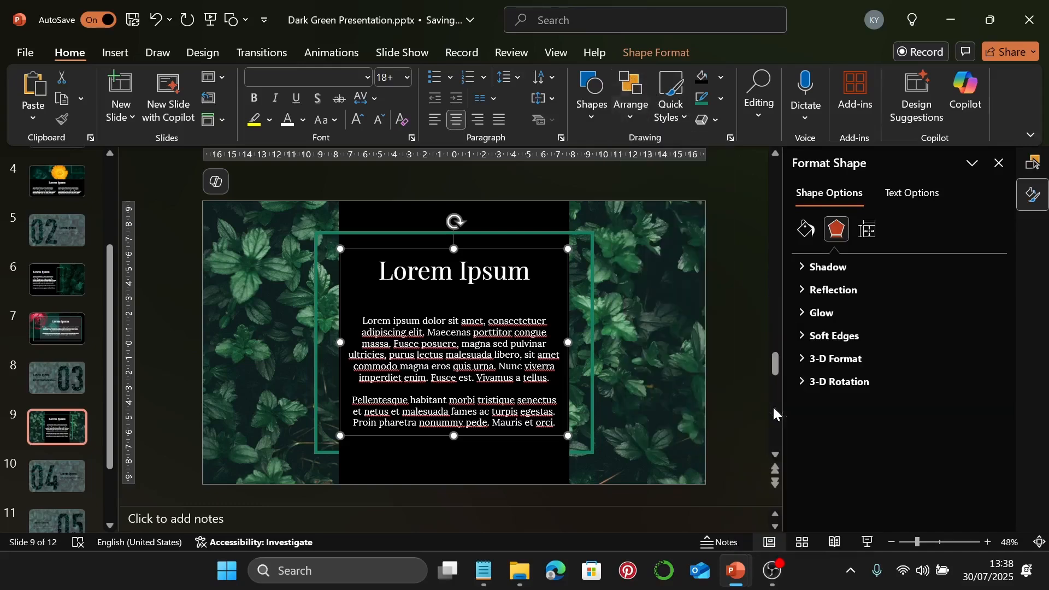
Step: Preview slide 9 as a full-screen slide show and return to editing
left_click(699, 338)
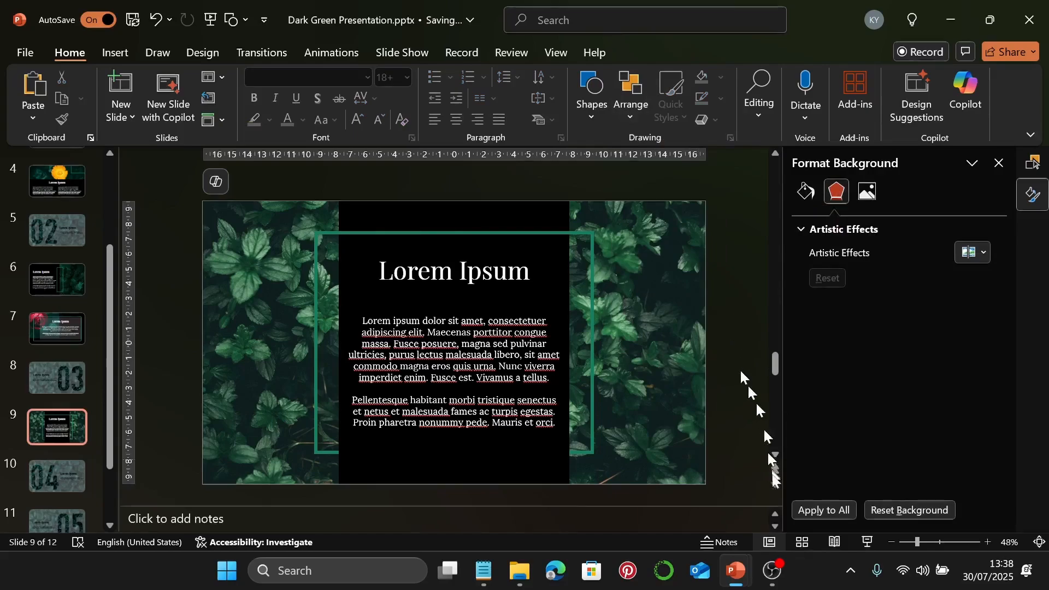
left_click(863, 543)
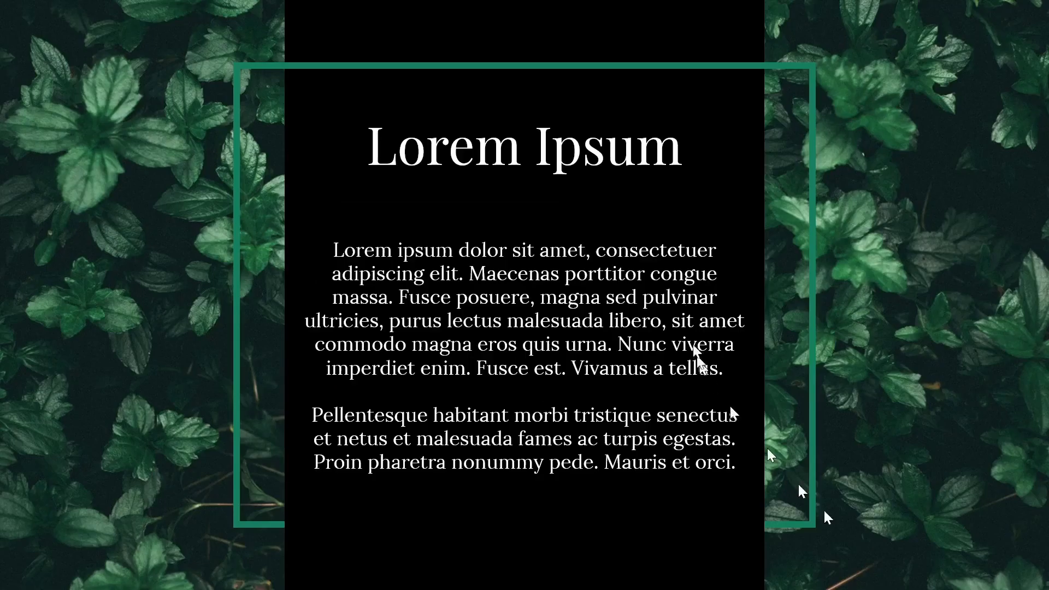
key("Escape")
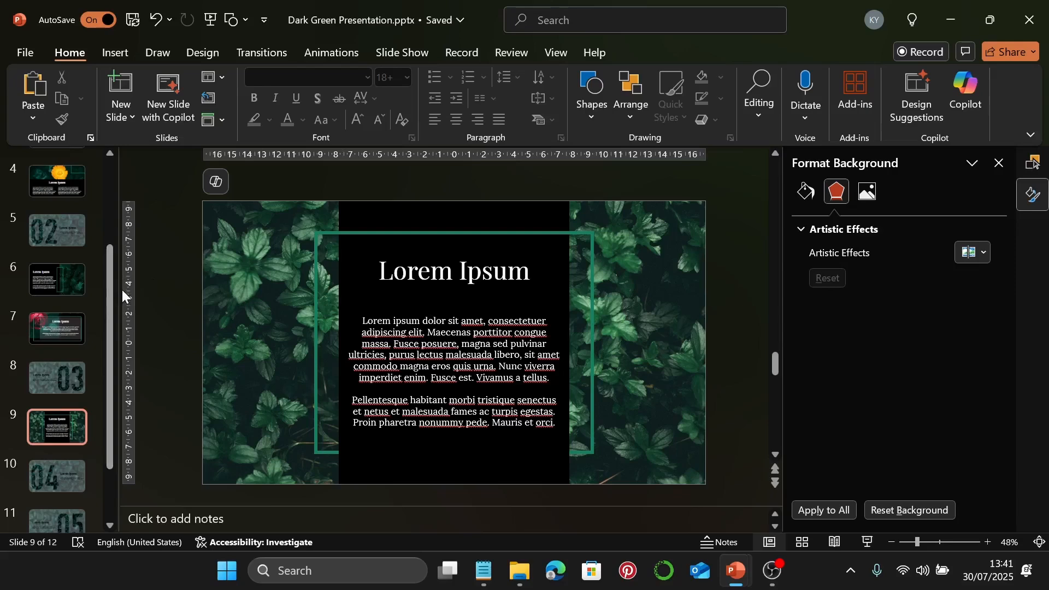
Step: Open slide 3 with the three icon cards
scroll(55, 285, "up", 2)
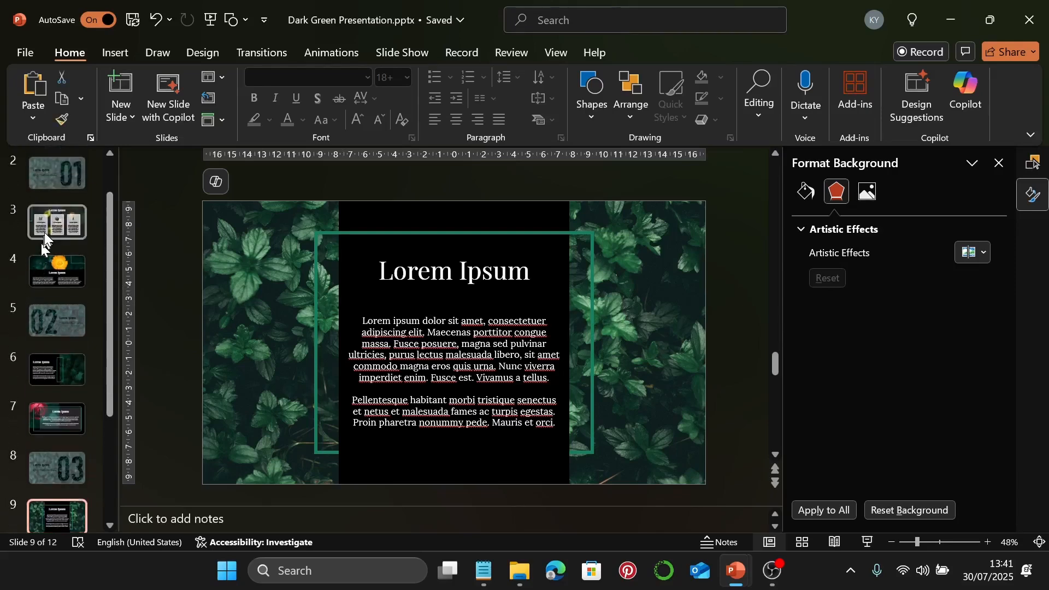
left_click(46, 231)
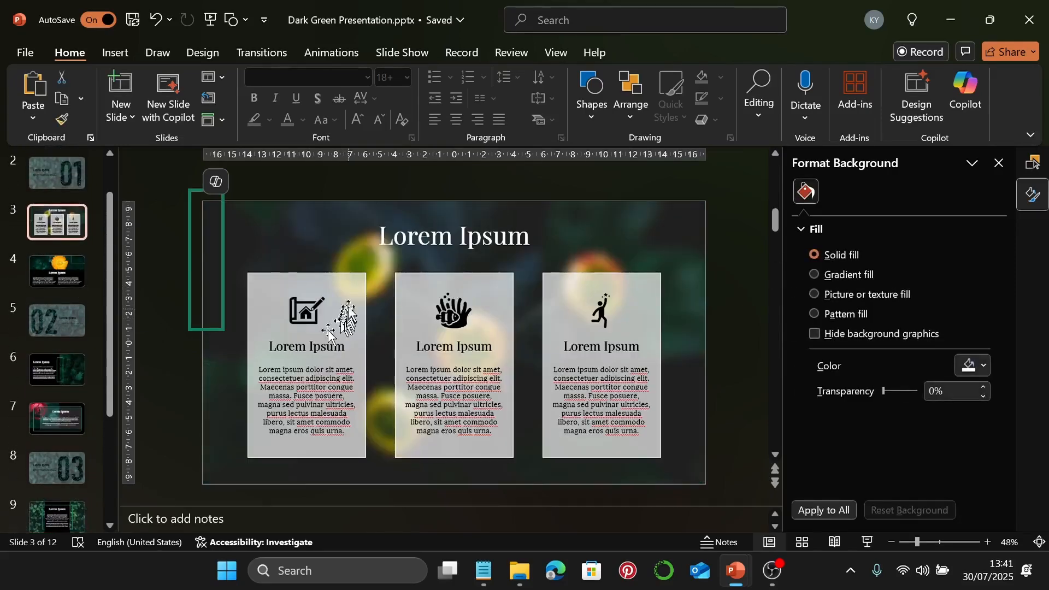
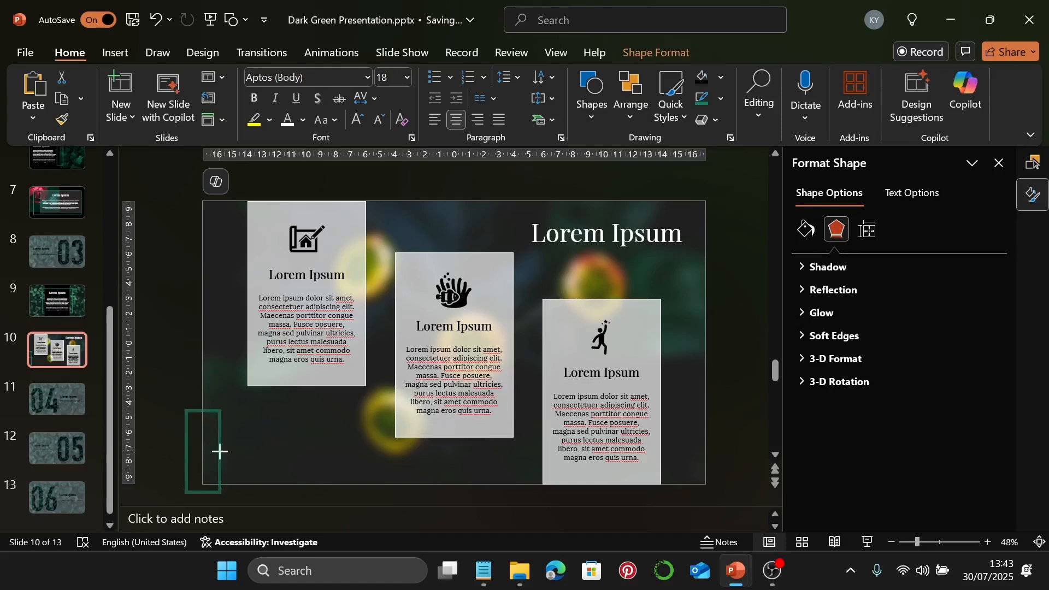
Step: Resize the green frame at slide 10's lower-left corner to about 4.9 cm high and 10.5 cm wide
left_click_drag(220, 450, 352, 459)
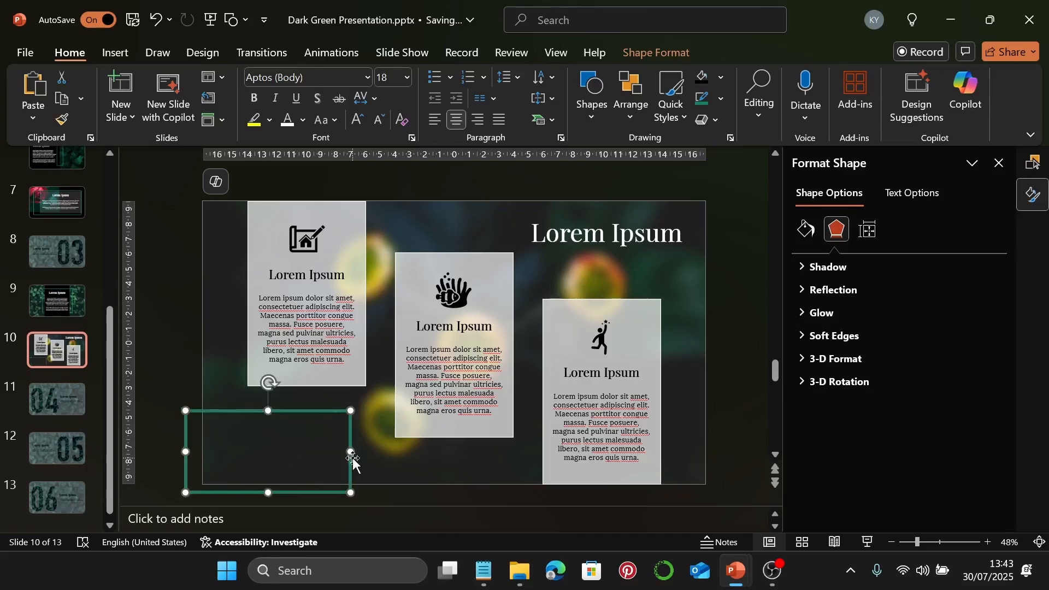
left_click_drag(185, 452, 194, 452)
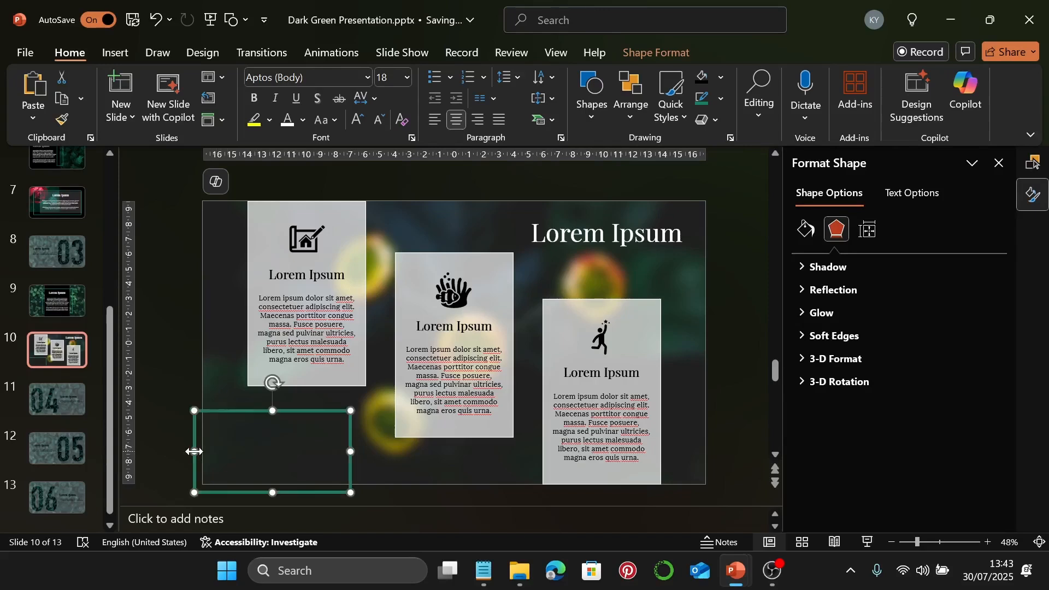
left_click_drag(273, 410, 273, 421)
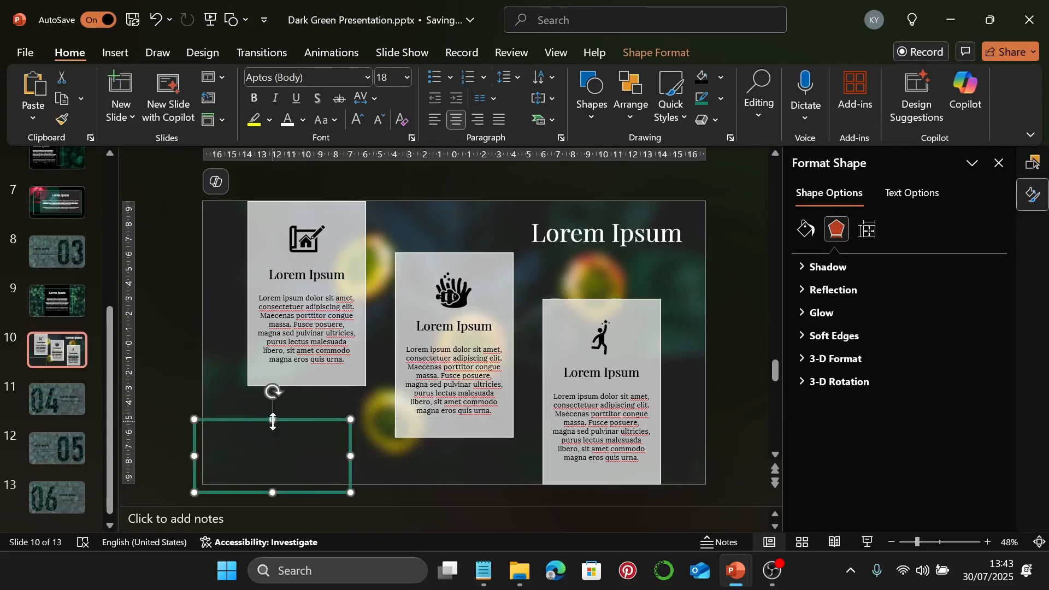
left_click(651, 53)
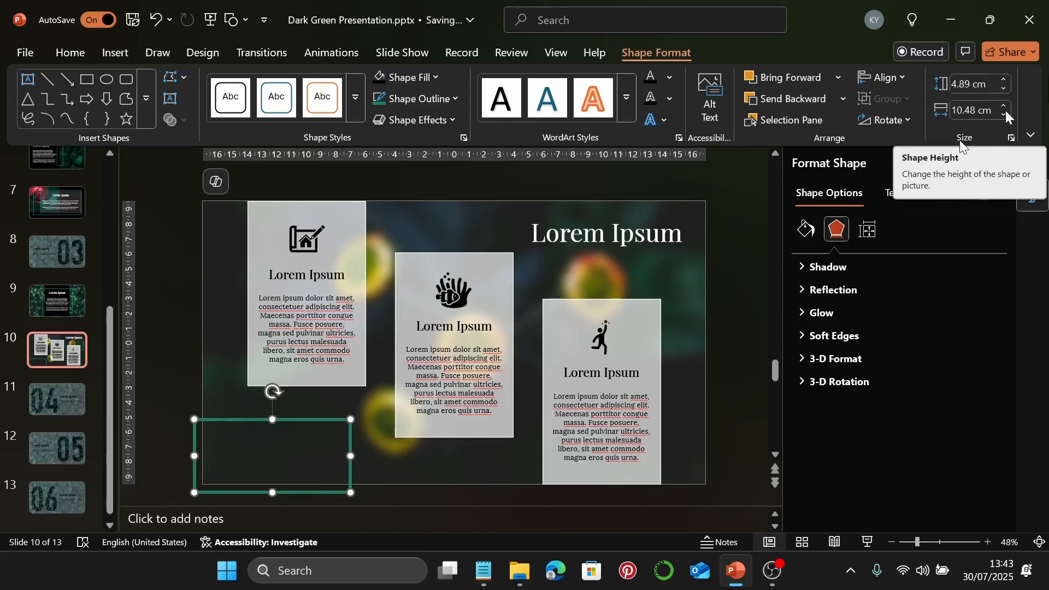
Step: Delete slide 10's blurred background picture and insert the yellow blossom photo ending in 27726315.jpg from the presentation images folder
left_click(441, 235)
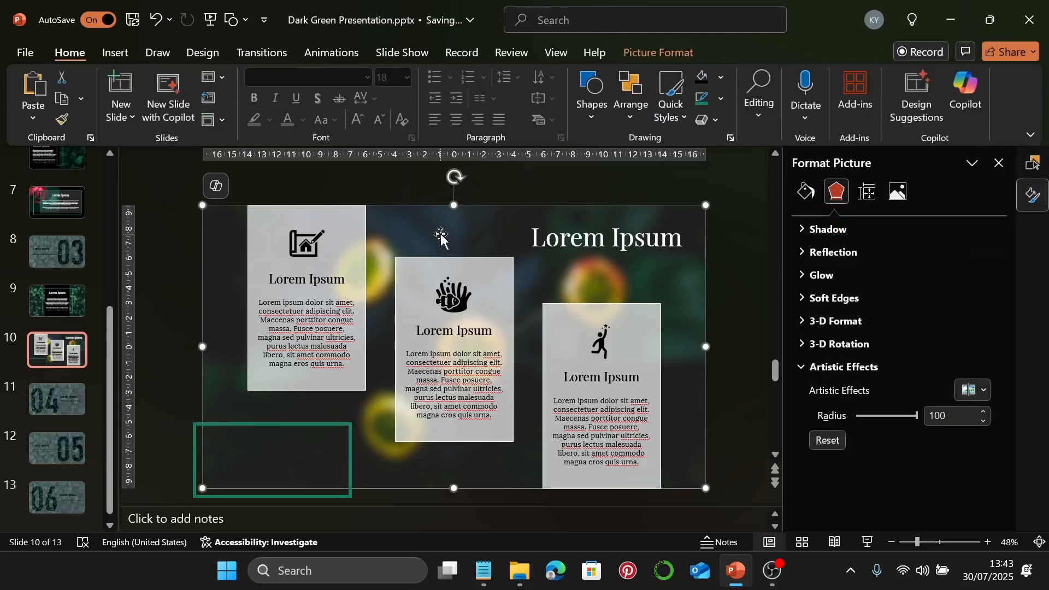
key("Delete")
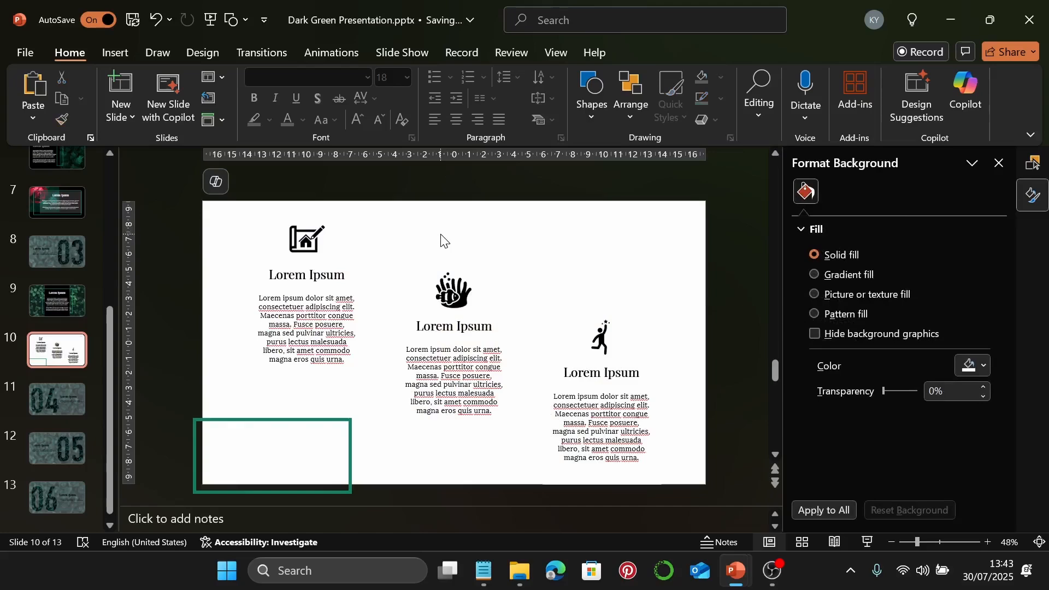
left_click(520, 570)
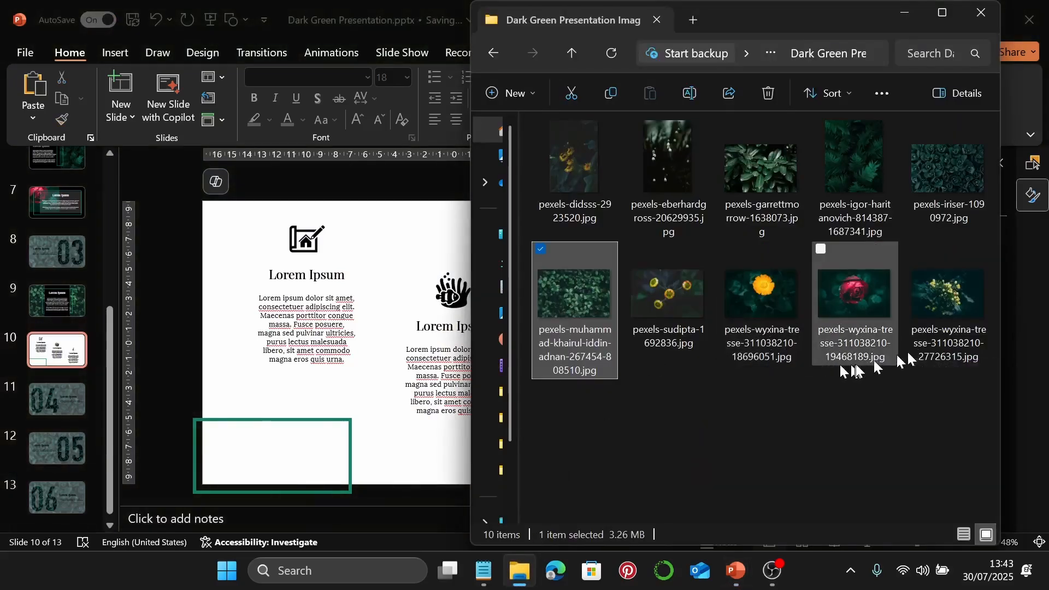
left_click(958, 309)
left_click_drag(924, 317, 368, 343)
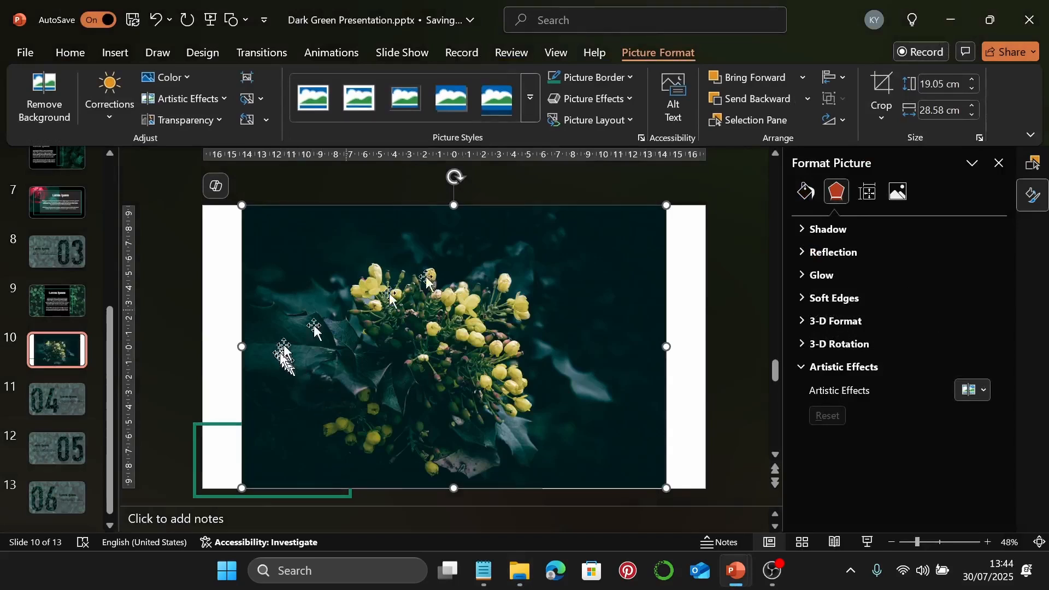
Step: Extend the blossom photo's crop area to the slide's full 33.87 cm width and make the picture fill it
left_click(882, 87)
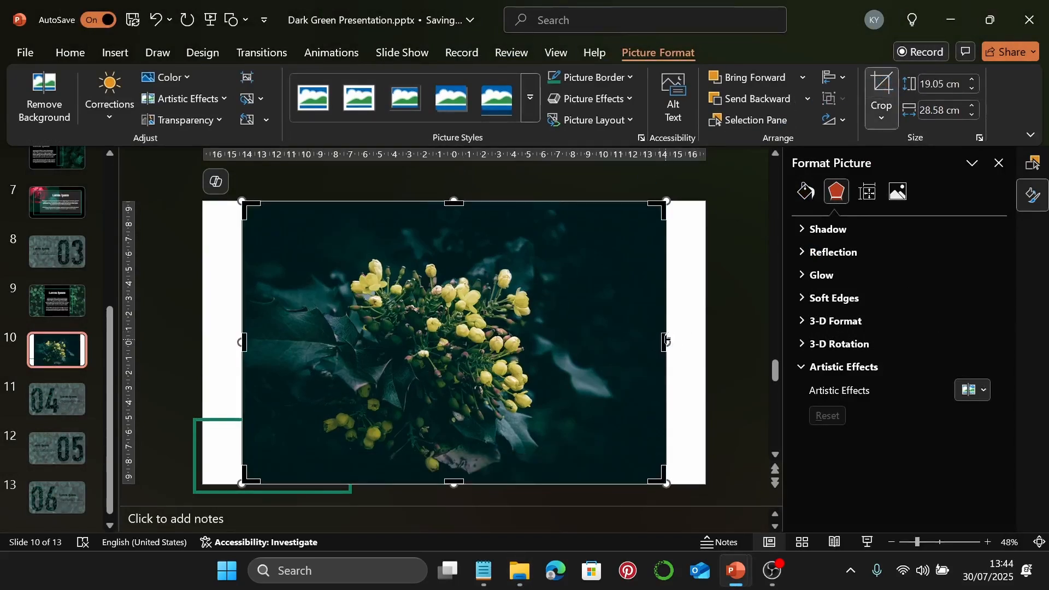
left_click_drag(665, 342, 698, 341)
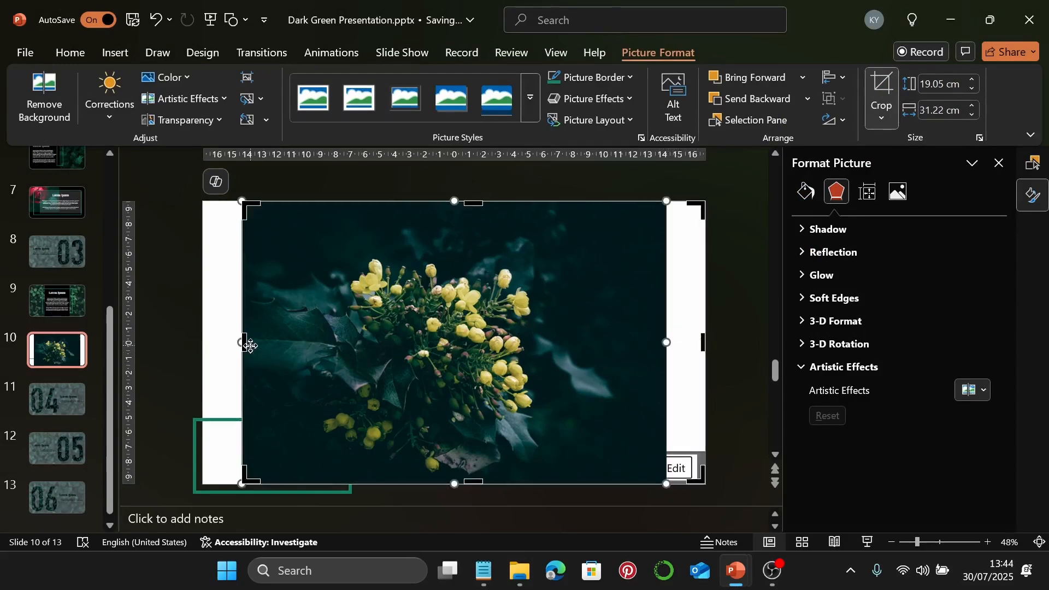
left_click_drag(243, 344, 204, 347)
left_click(883, 116)
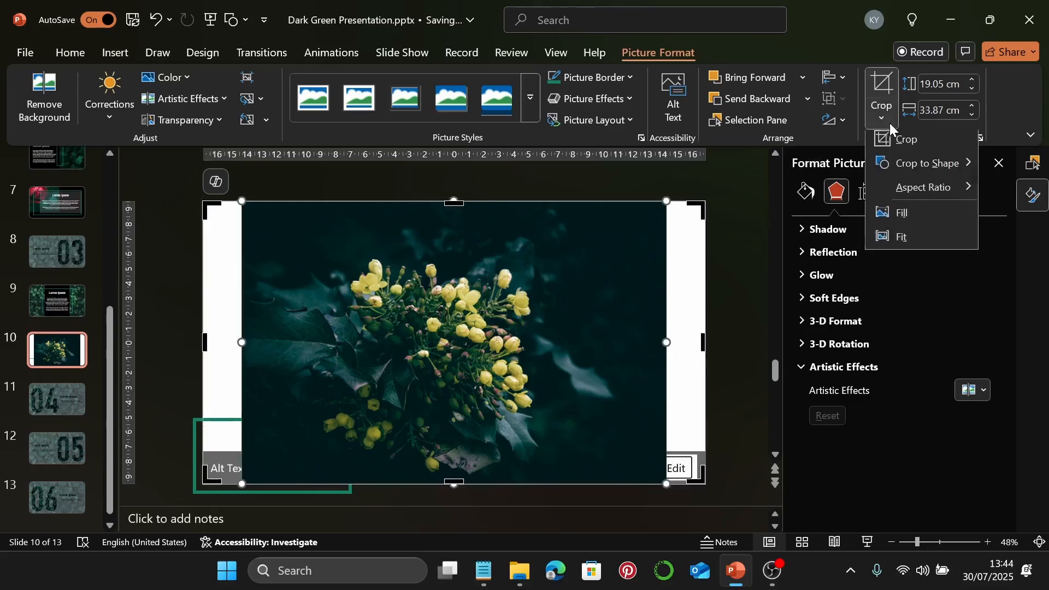
left_click(908, 216)
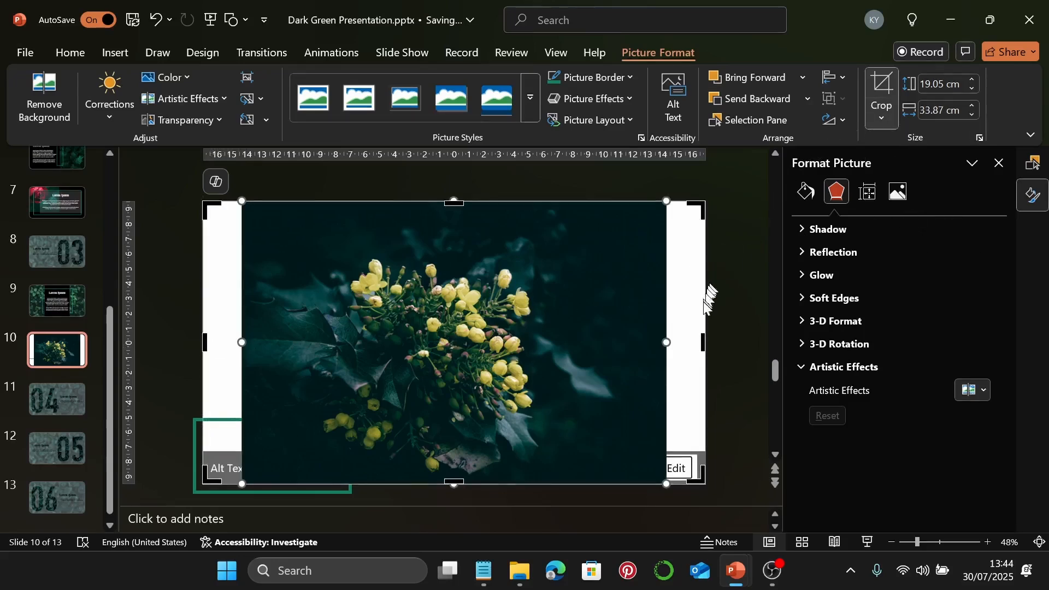
left_click(625, 310)
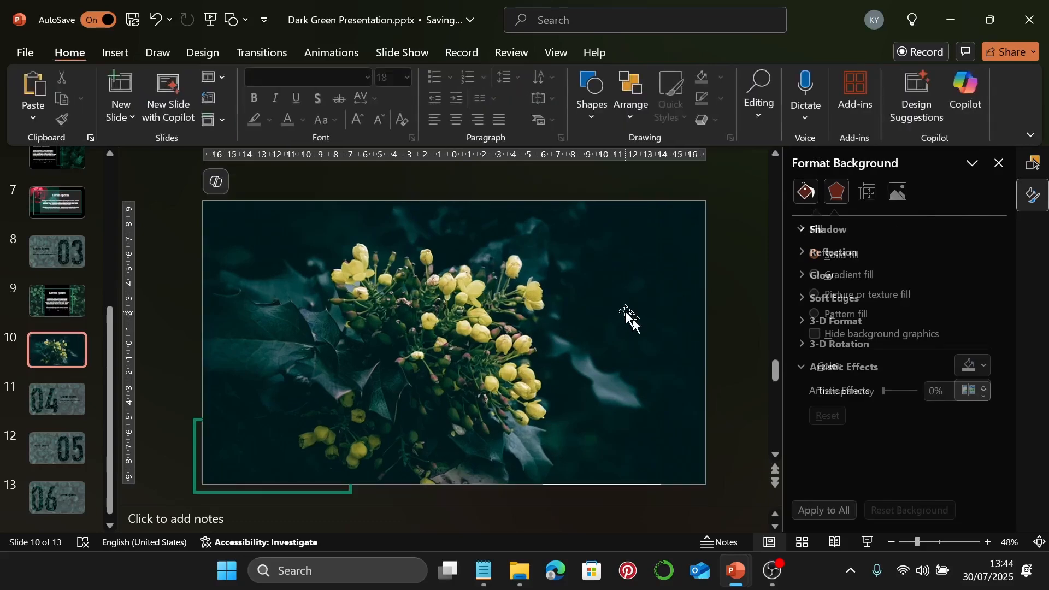
Step: Set the cropped blossom photo as slide 10's background fill from the clipboard, and delete the loose picture
left_click(548, 305)
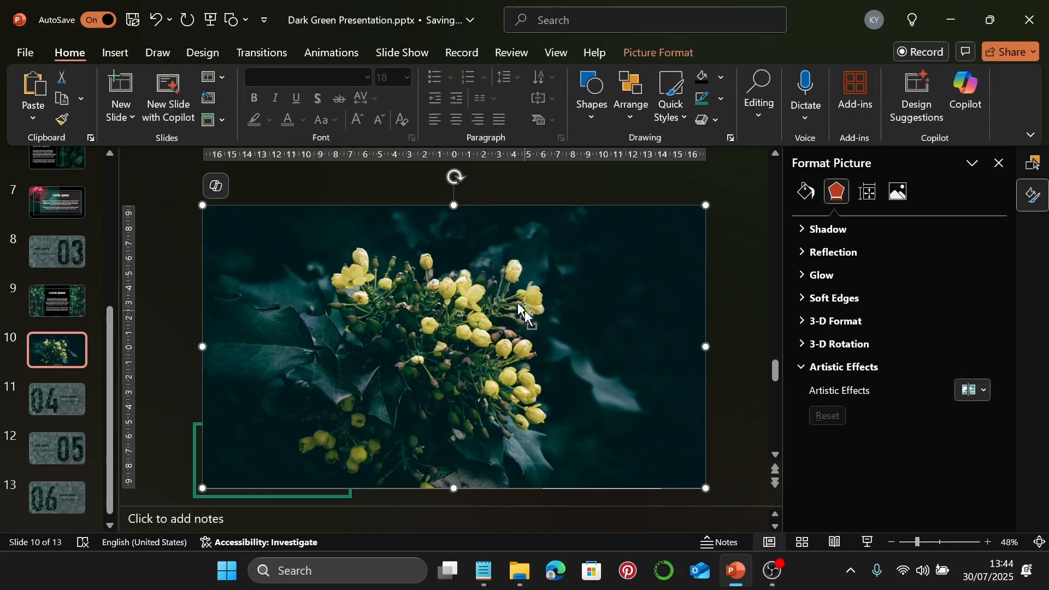
left_click_drag(529, 280, 492, 296)
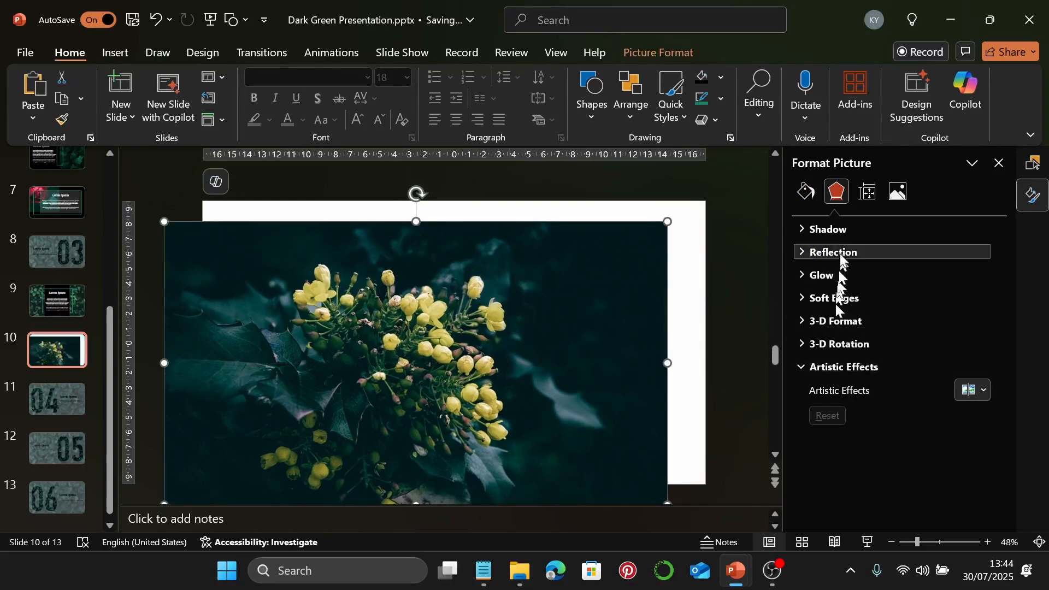
left_click(704, 243)
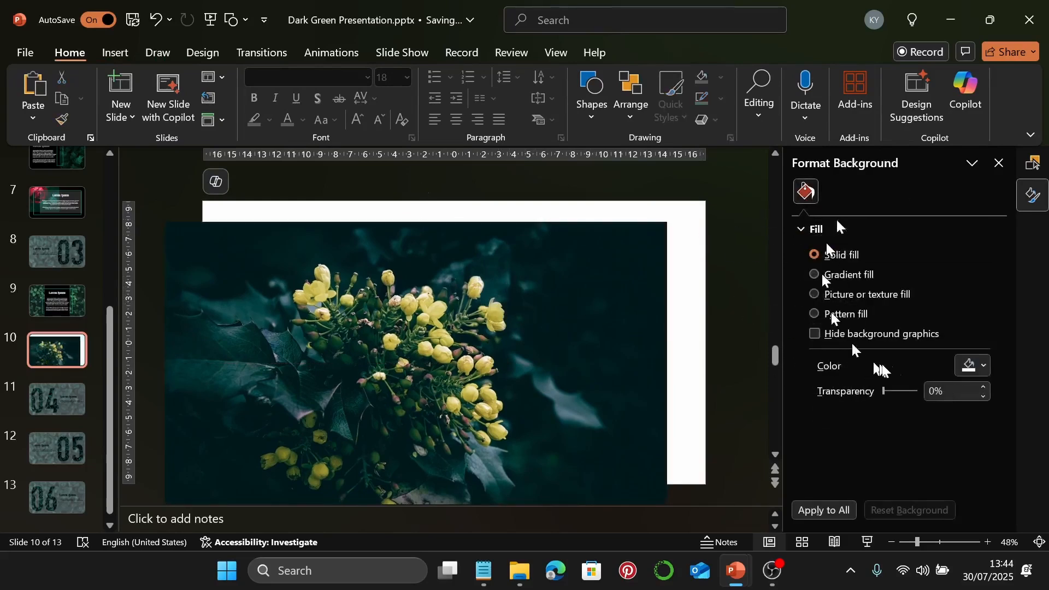
left_click(843, 298)
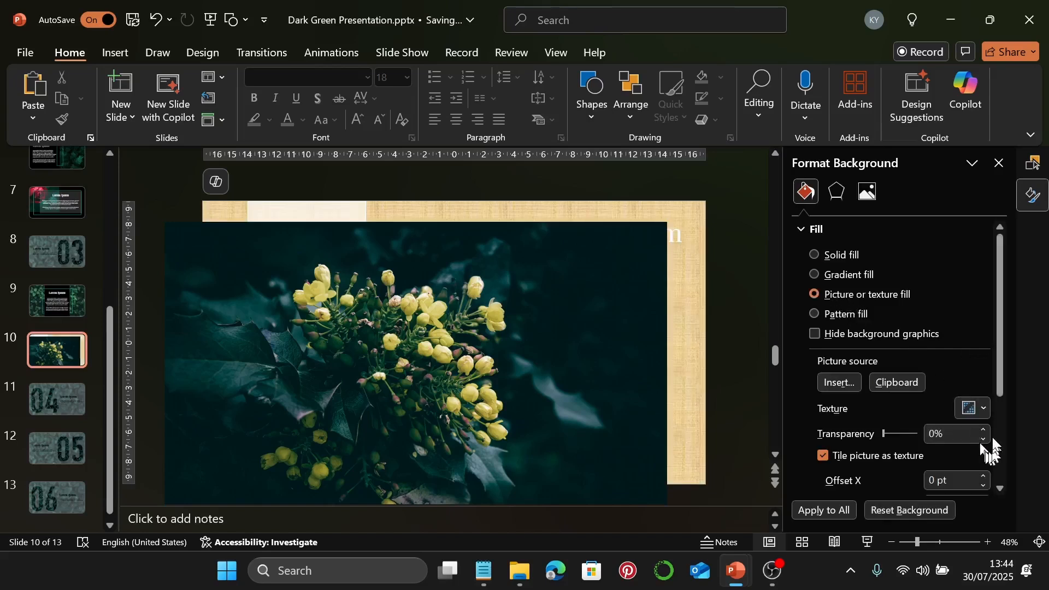
left_click(912, 386)
left_click(516, 361)
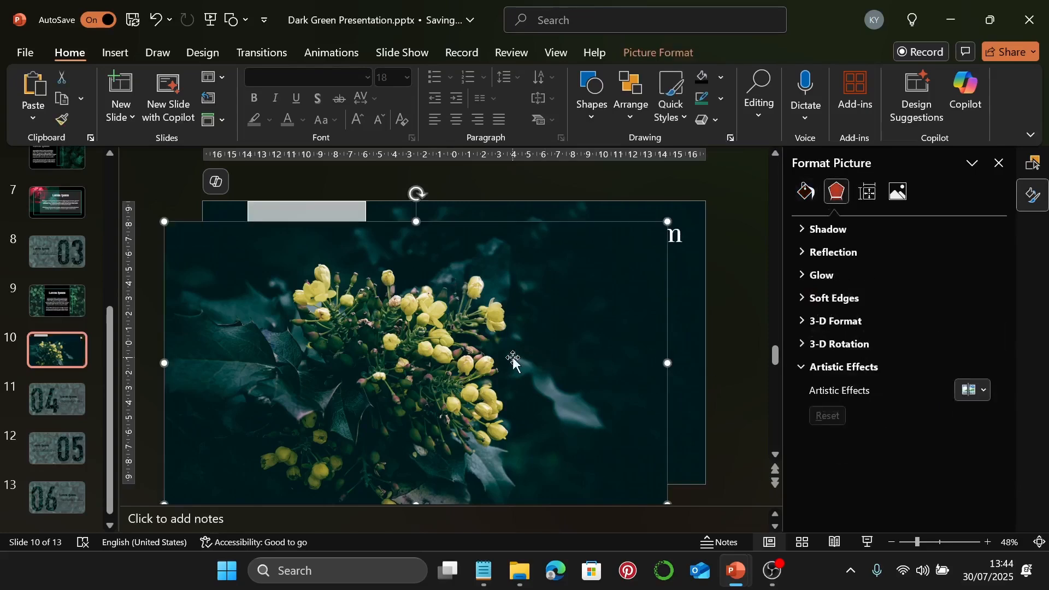
key("Delete")
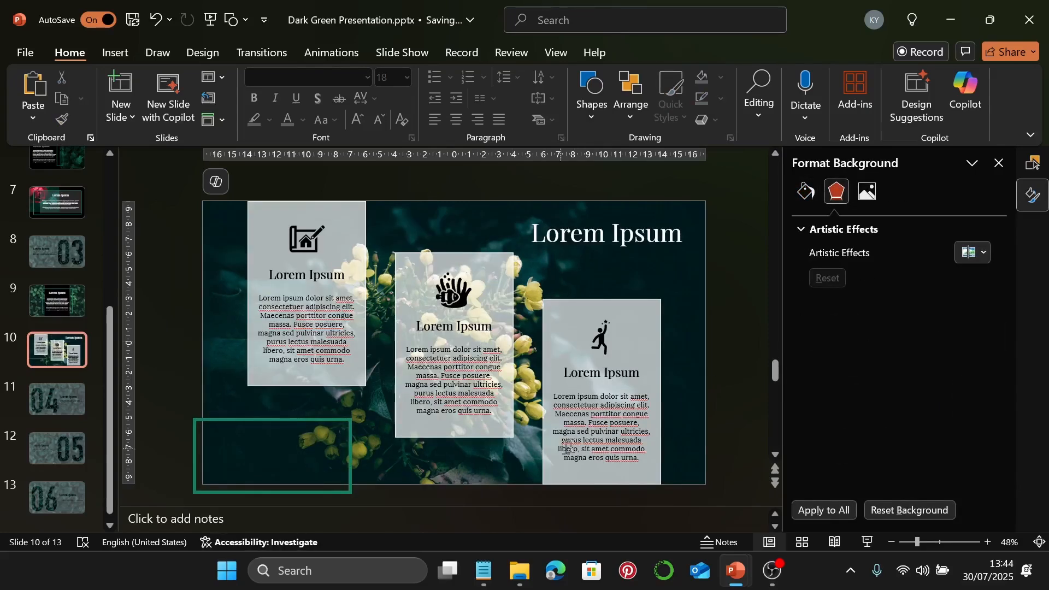
Step: Nudge slide 10's lowest card up slightly and preview the slide in the slide show
left_click(659, 357)
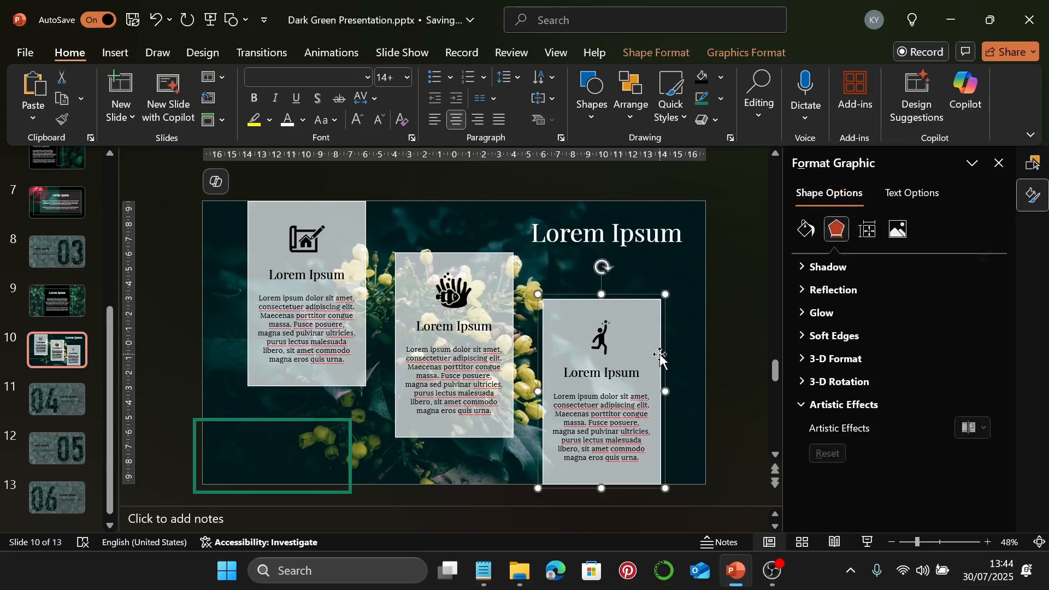
key("Up")
key("Up")
key("Down")
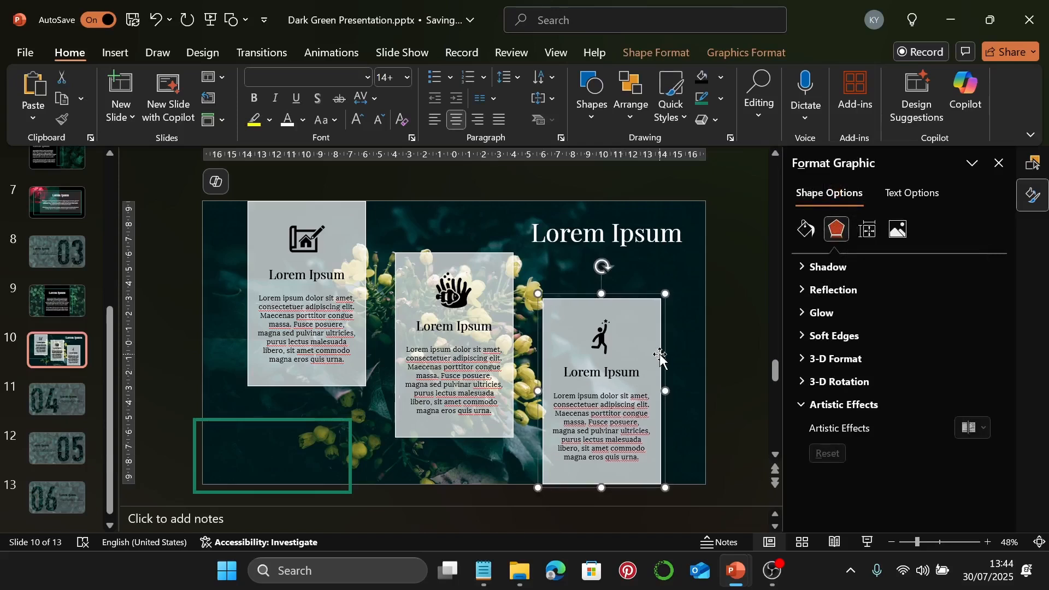
left_click(724, 334)
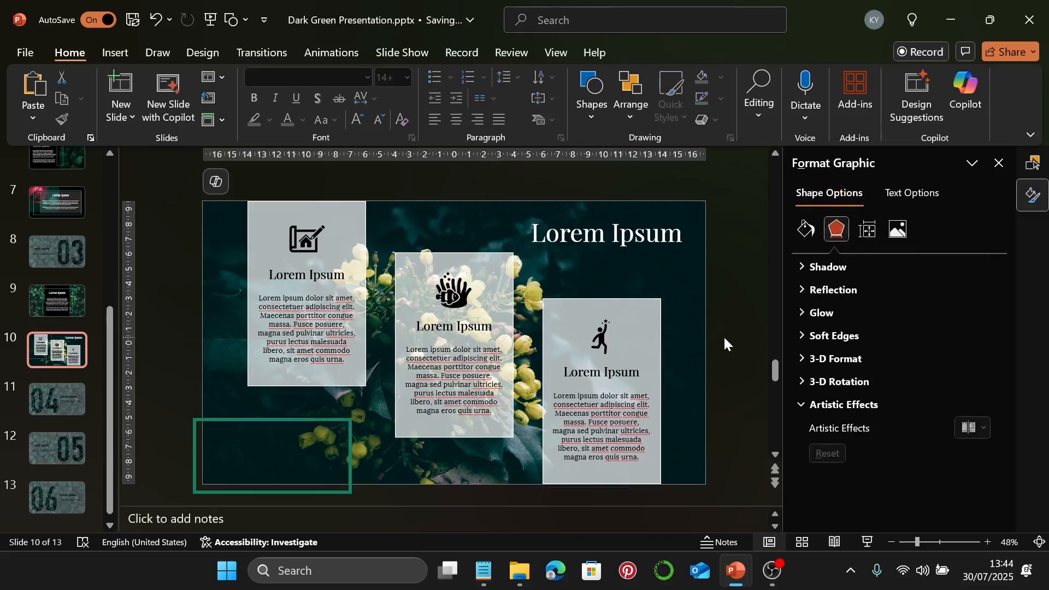
left_click(871, 541)
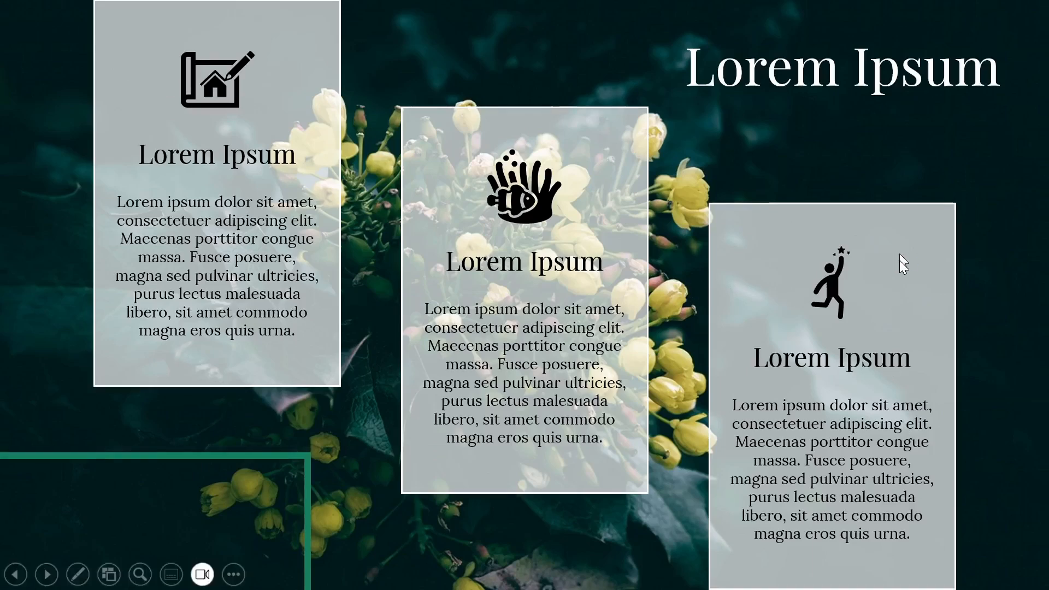
key("Escape")
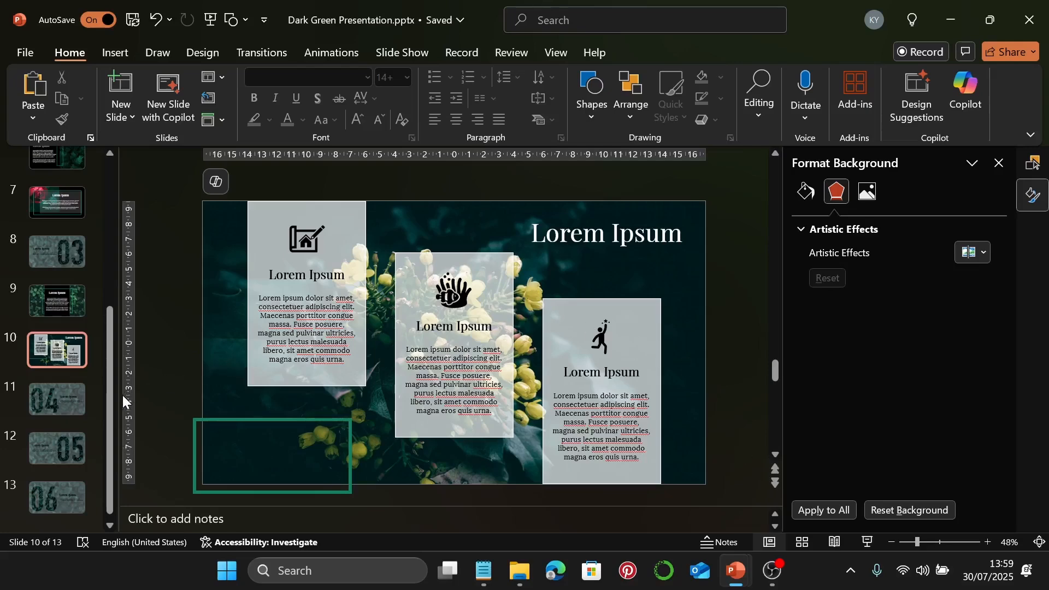
Step: Add a blank slide after slide 11 and insert the dark leaf photo ending in 1638073.jpg from the presentation images folder
left_click(70, 409)
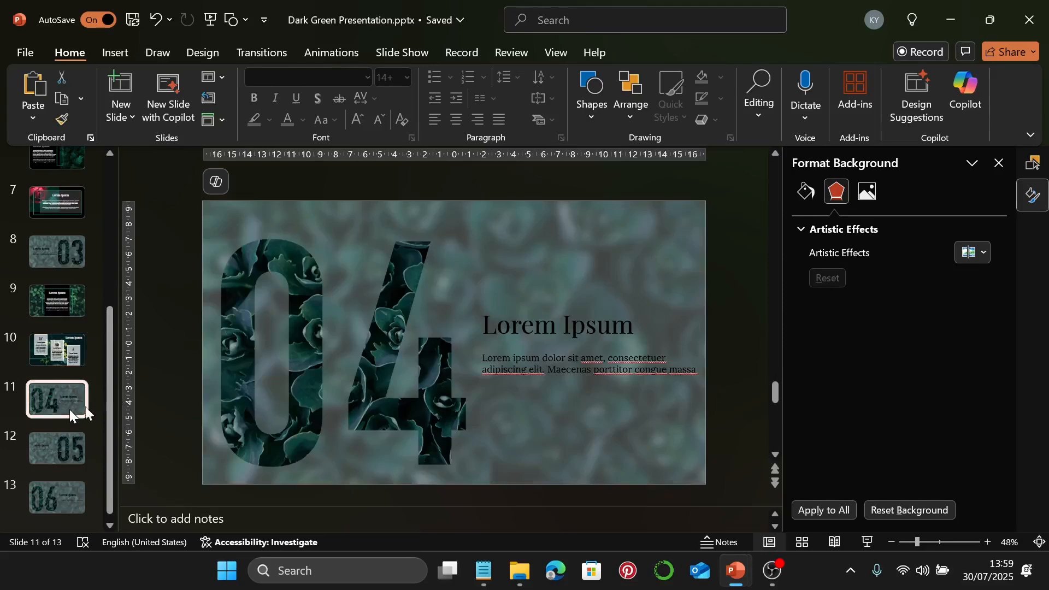
left_click(129, 107)
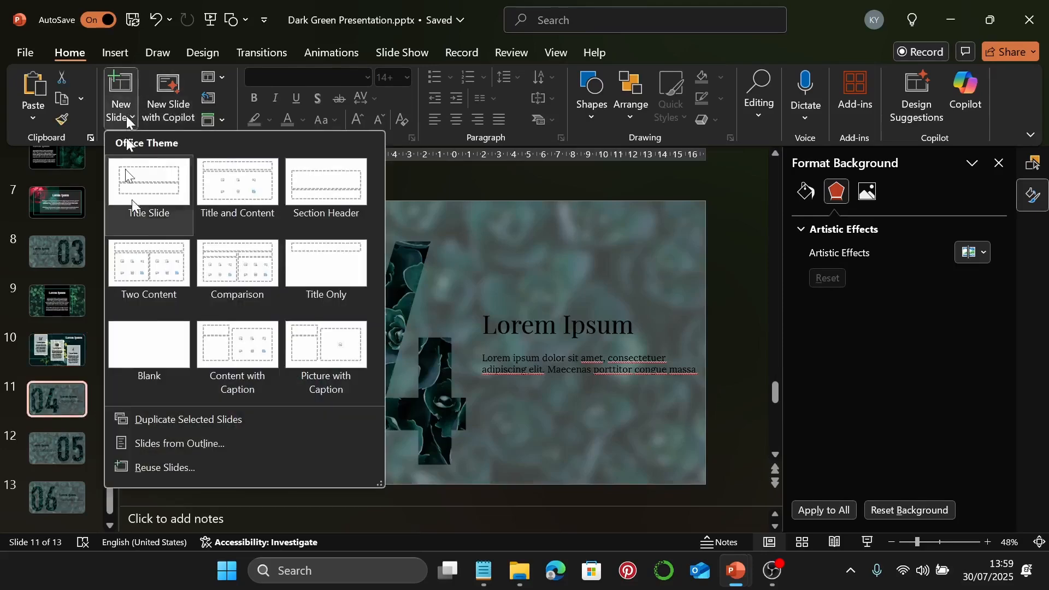
left_click(134, 354)
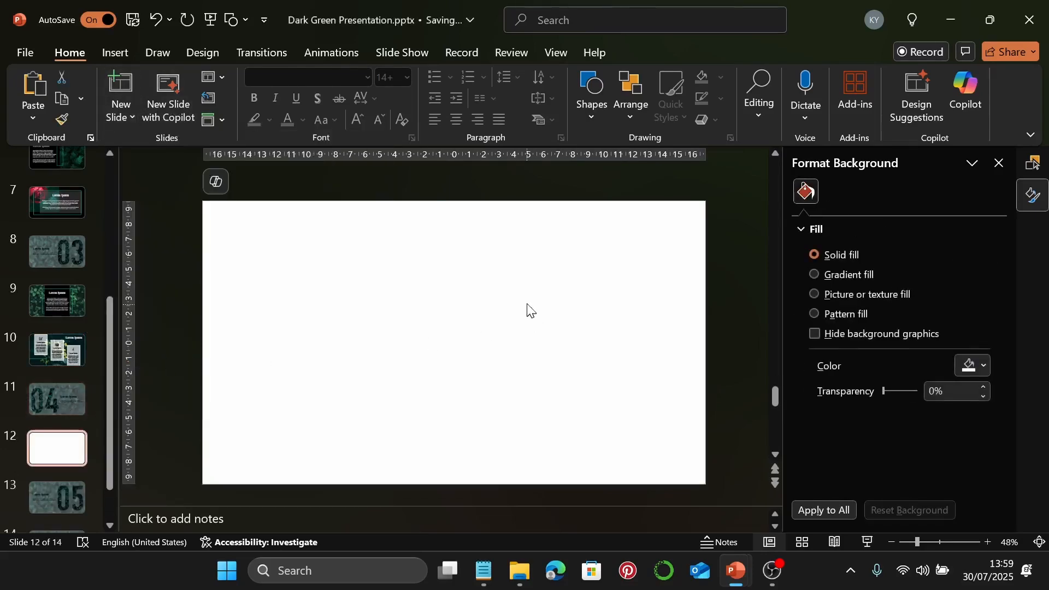
left_click(519, 572)
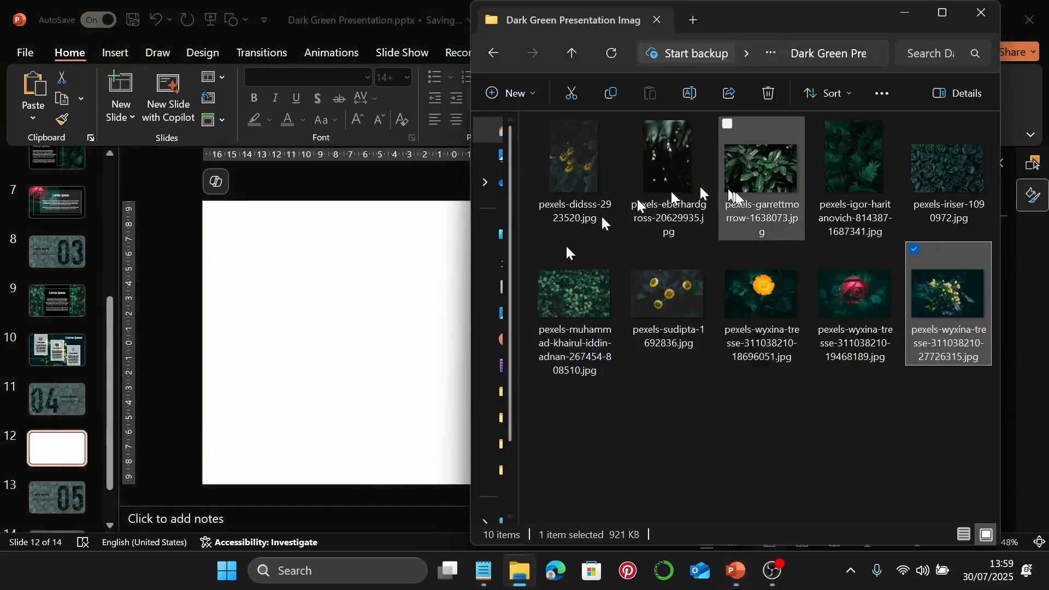
left_click(773, 175)
left_click_drag(769, 163, 385, 327)
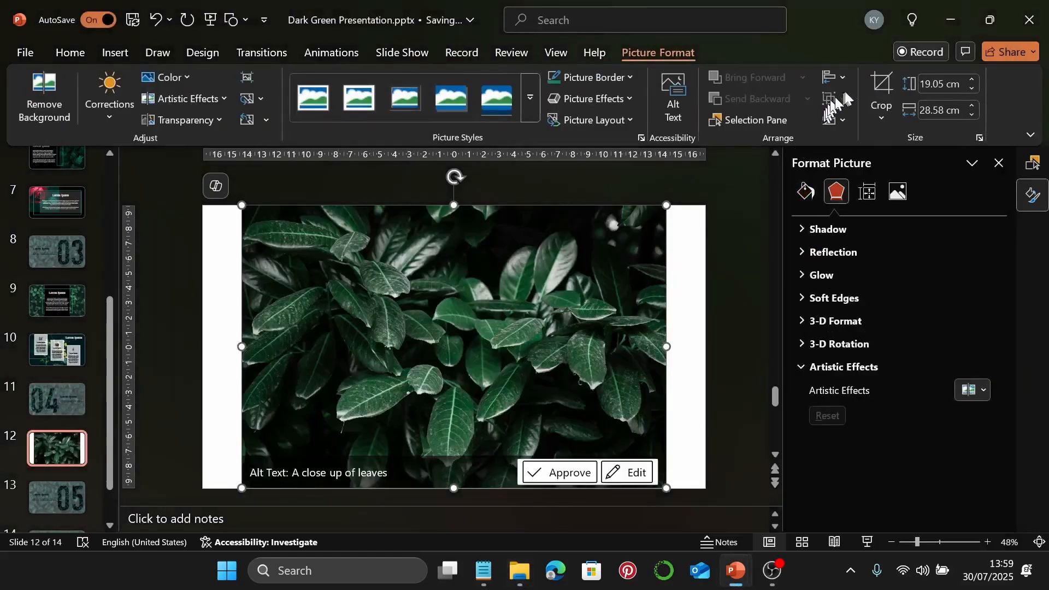
Step: Extend the leaf photo's crop area to the slide's full 33.87 cm width and make the picture fill it
left_click(882, 90)
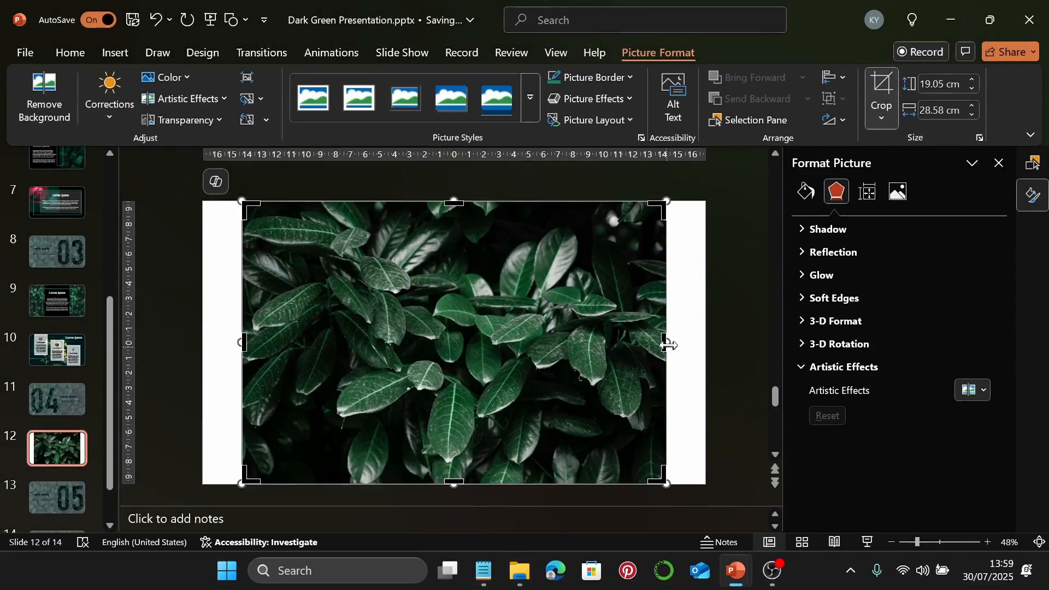
left_click_drag(666, 343, 704, 343)
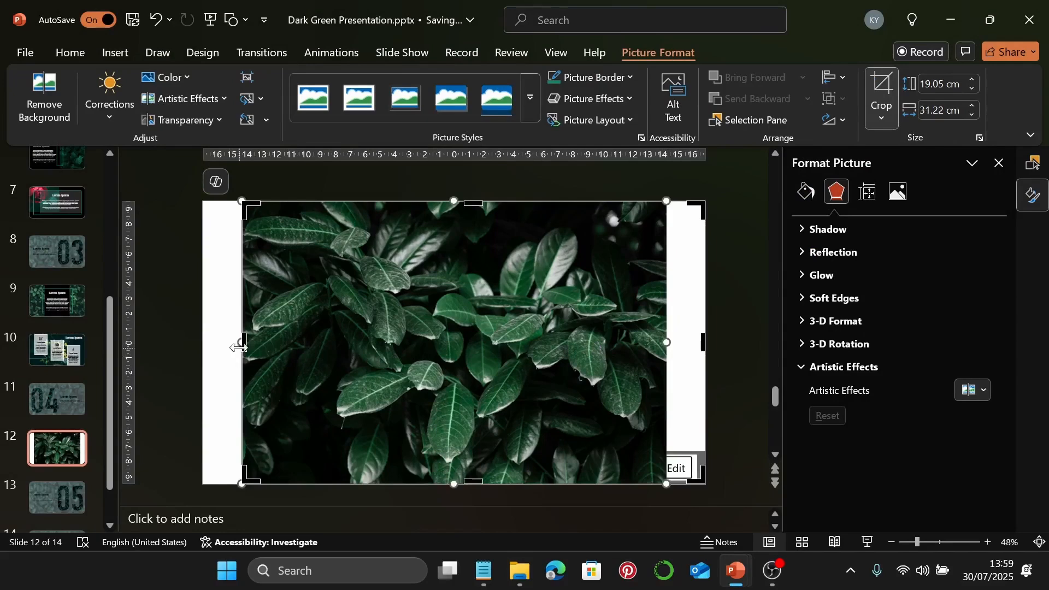
left_click_drag(242, 346, 206, 345)
left_click(881, 112)
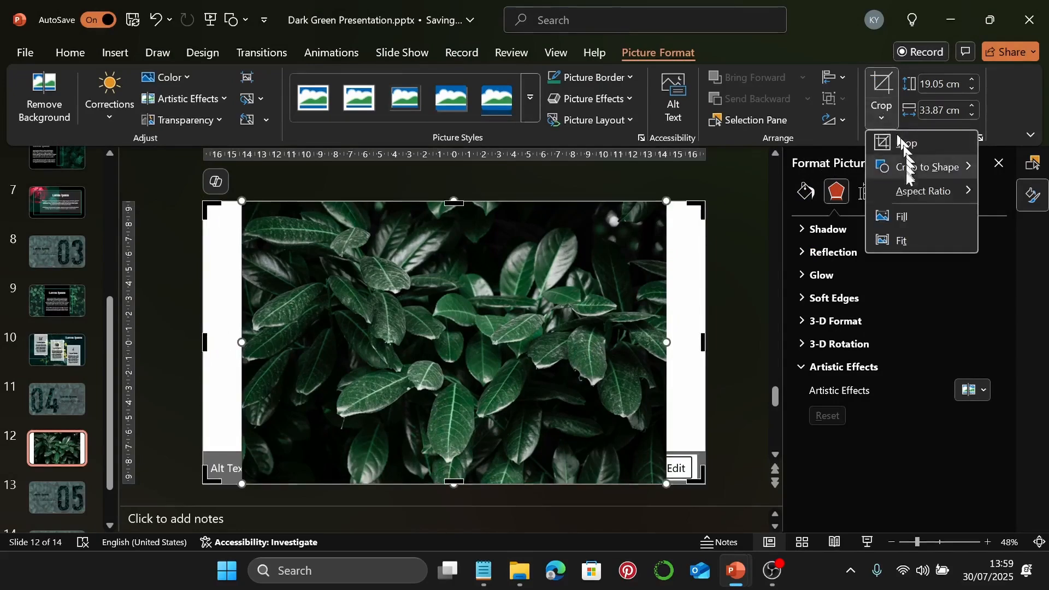
left_click(902, 216)
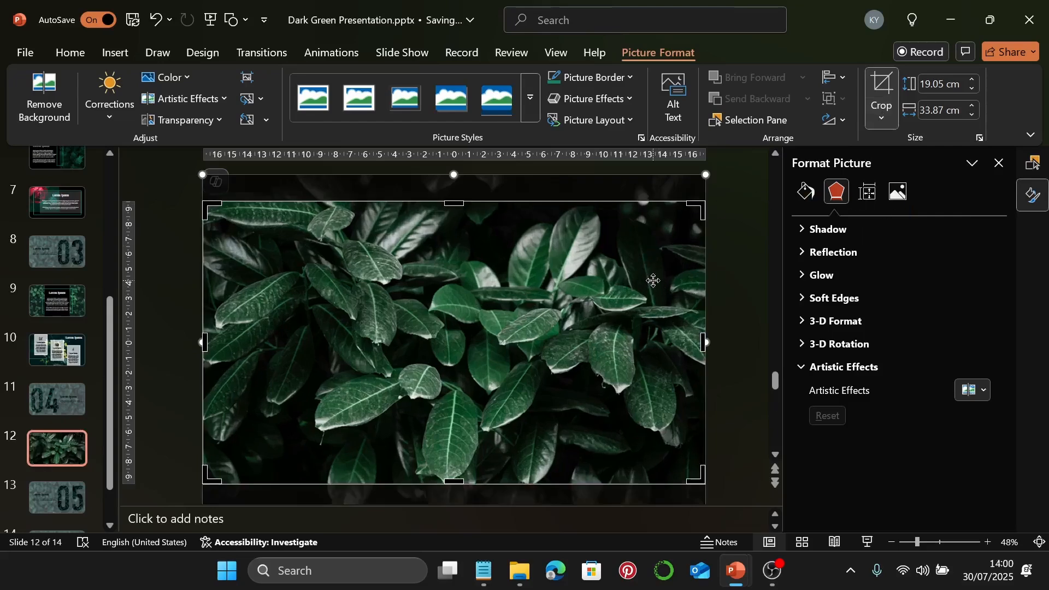
key("Escape")
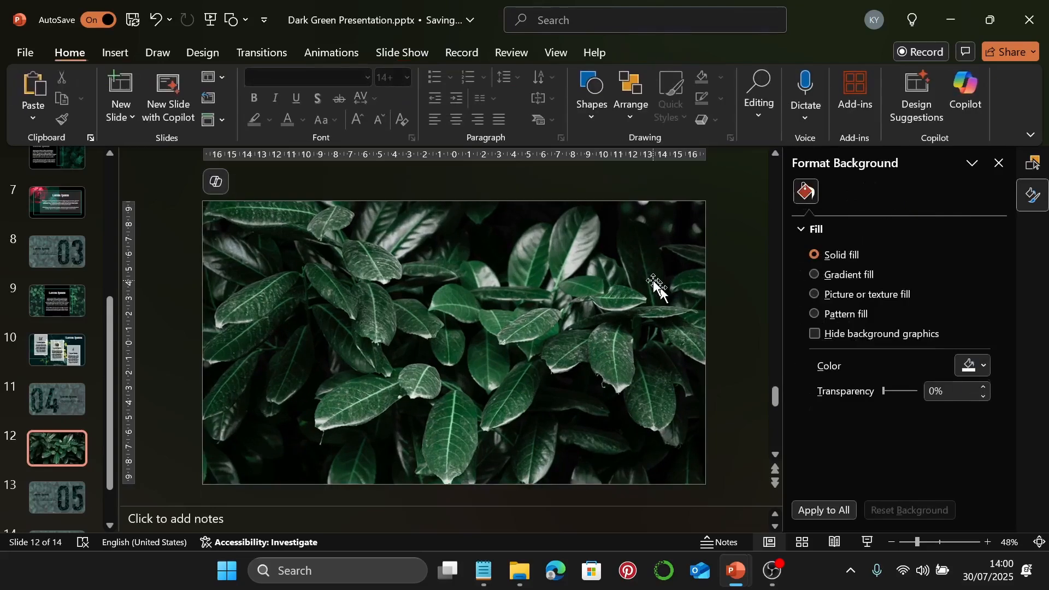
Step: Set the cropped leaf photo as slide 12's background fill from the clipboard, and delete the loose picture
left_click(605, 337)
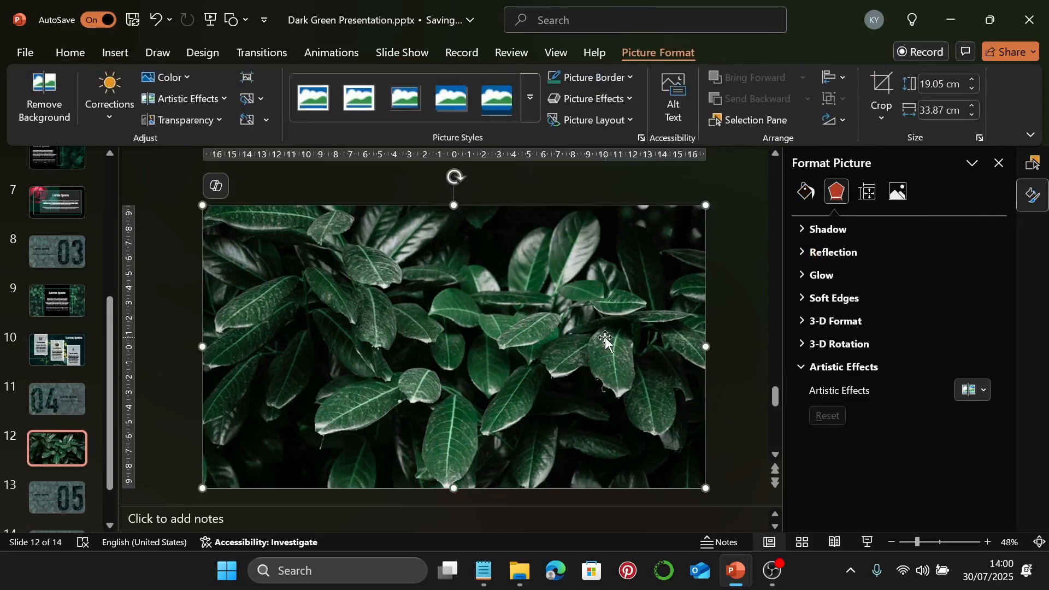
double_click(606, 339)
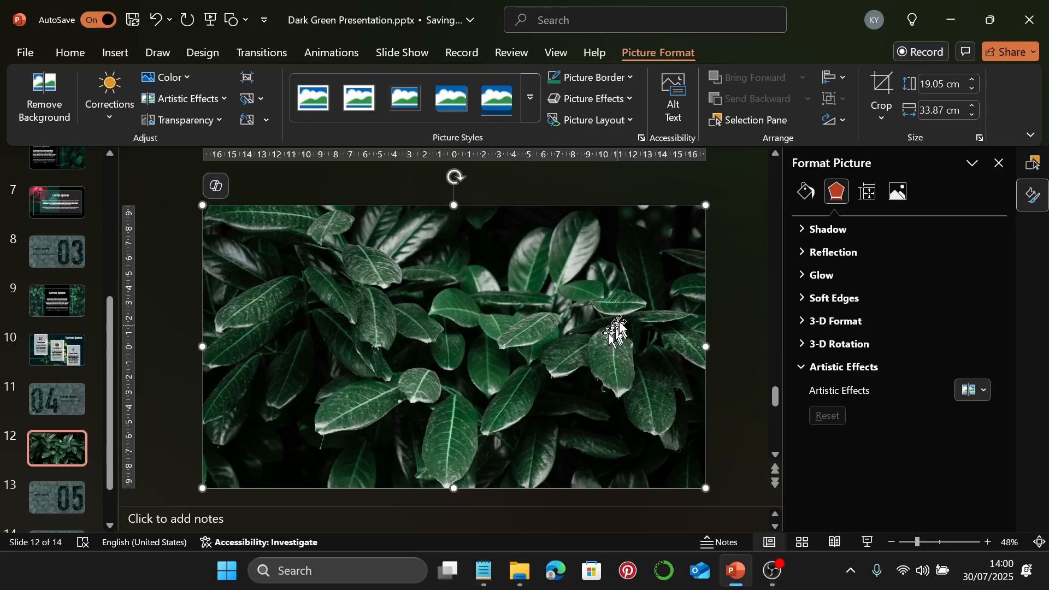
left_click_drag(579, 336, 529, 374)
left_click(666, 334)
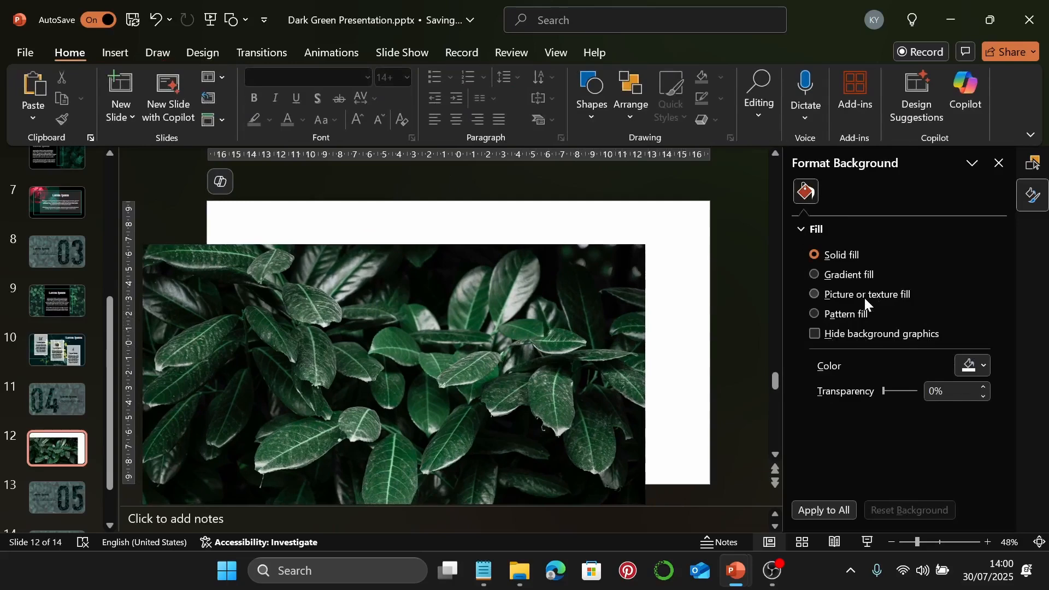
left_click(865, 297)
left_click(913, 382)
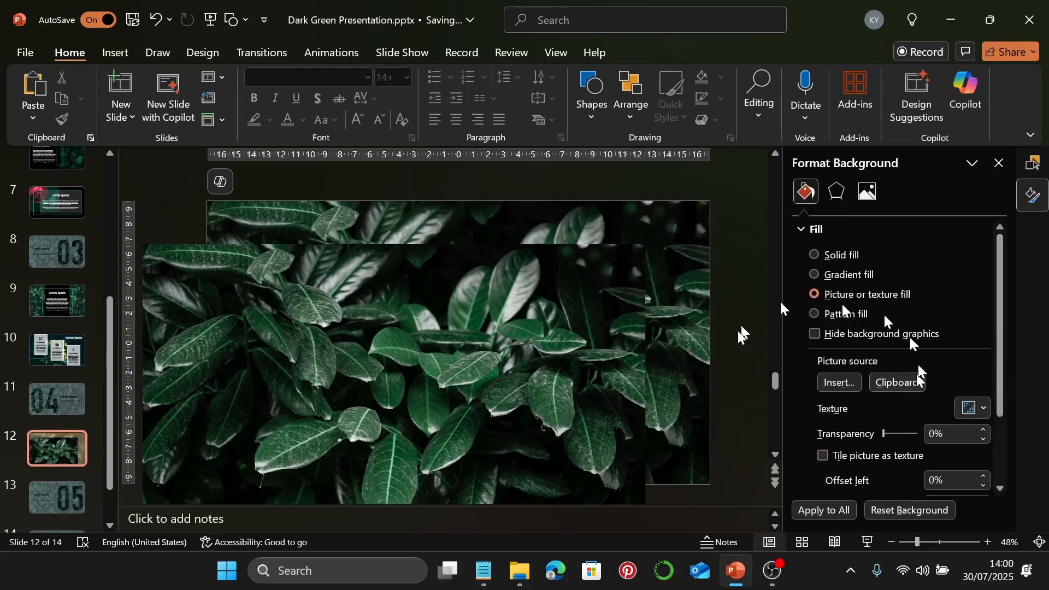
left_click(434, 362)
key("Delete")
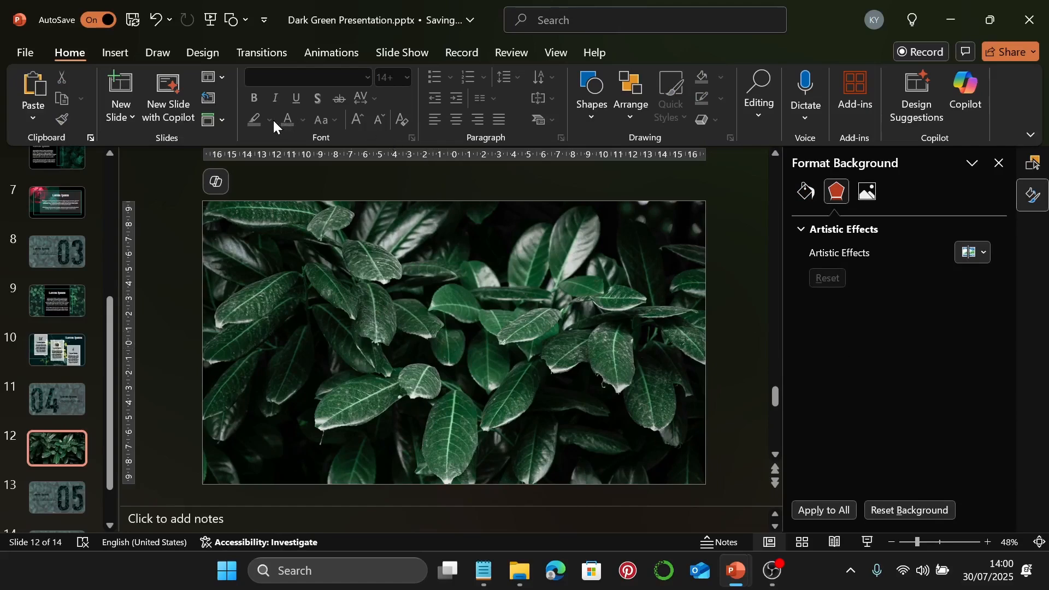
Step: Draw a rectangle about 11.1 cm high and 6.6 cm wide and align it to slide 12's upper-left corner
left_click(595, 94)
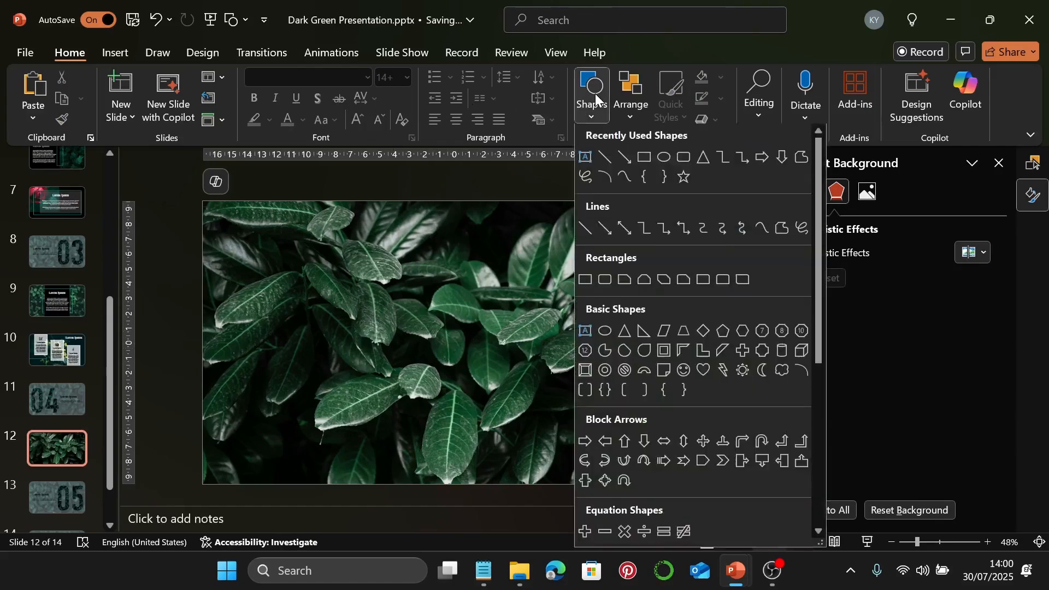
left_click(639, 164)
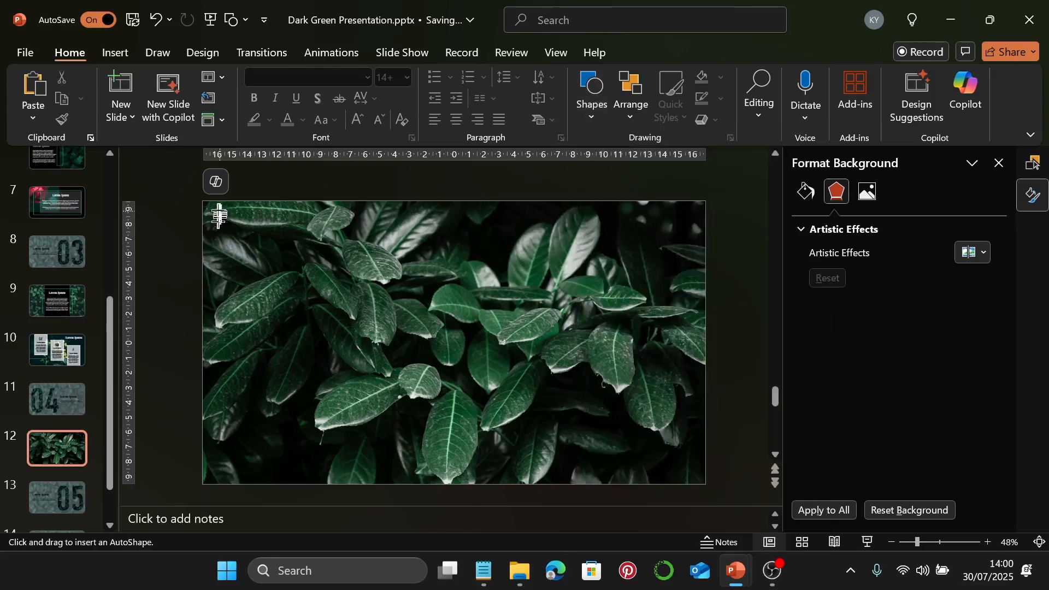
left_click_drag(213, 207, 310, 372)
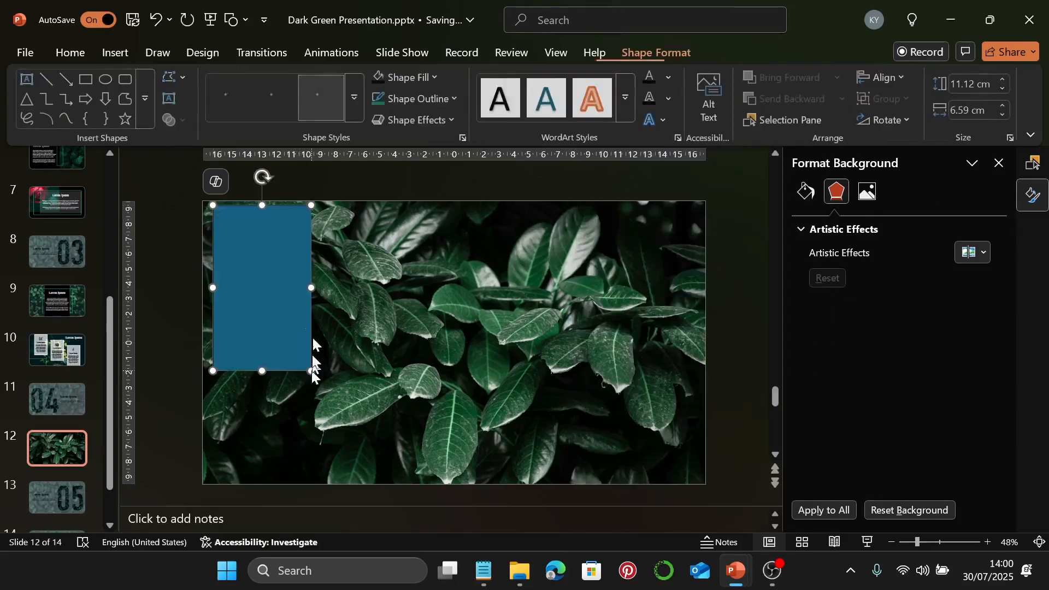
mouse_move(266, 304)
left_mouse_down()
mouse_move(257, 297)
mouse_move(262, 310)
left_mouse_up()
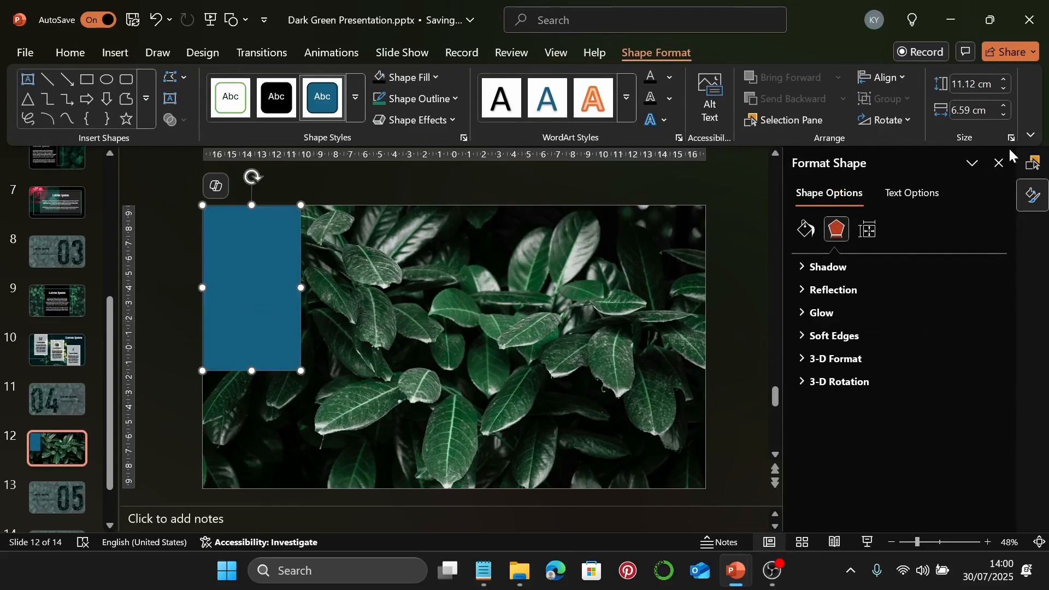
Step: Set the rectangle's height to 14.7 cm and its width to 10 cm
left_click(968, 90)
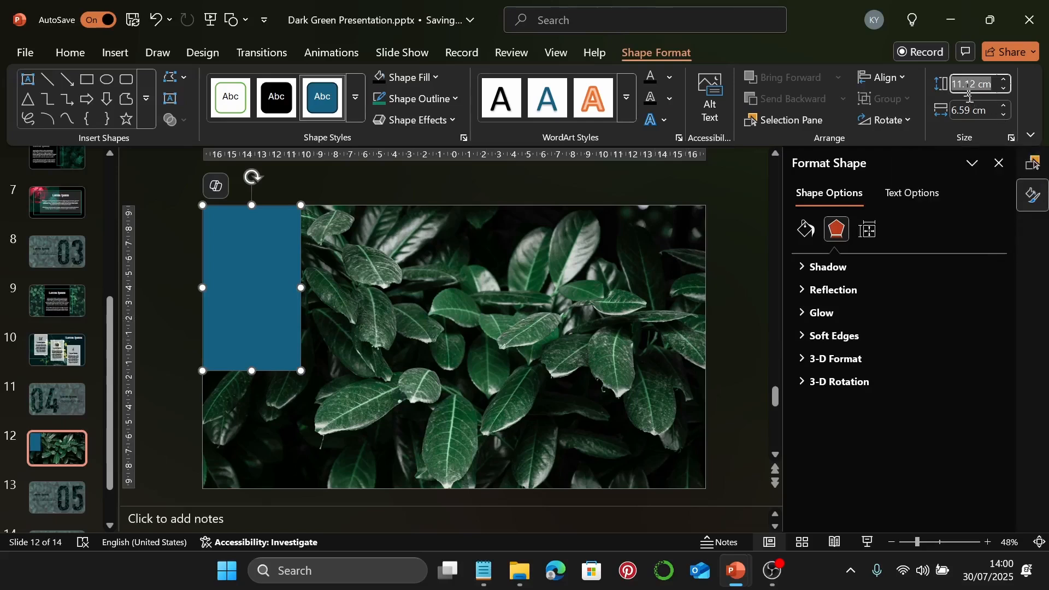
type("14")
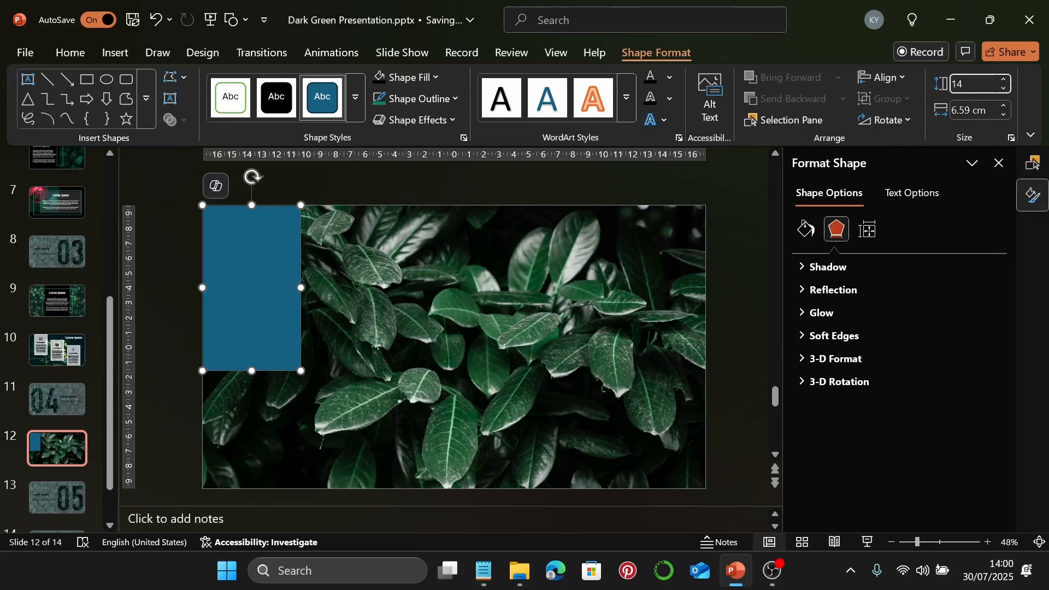
type(".7")
key("Return")
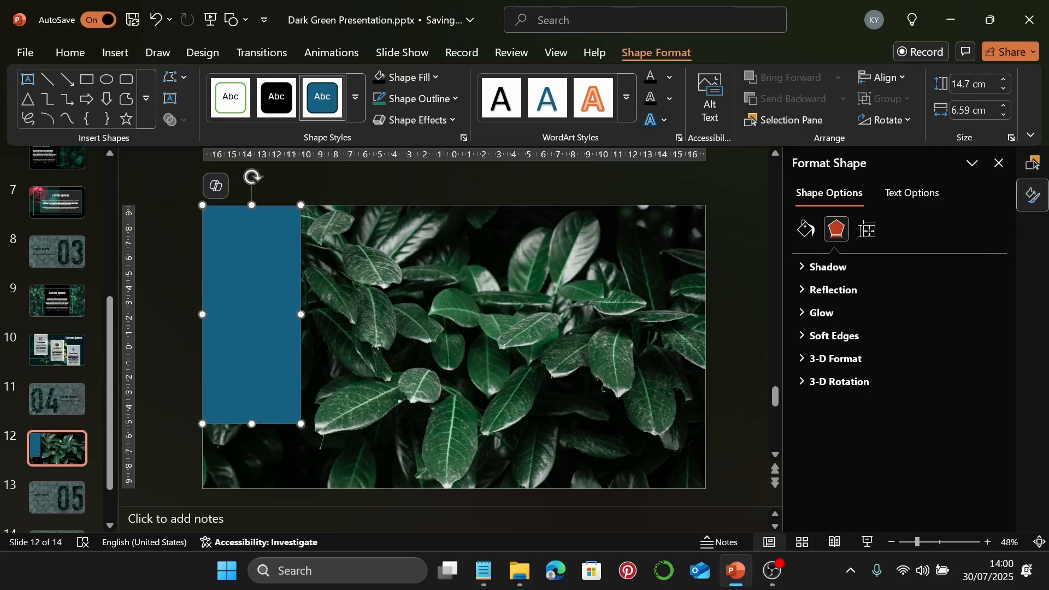
left_click(972, 111)
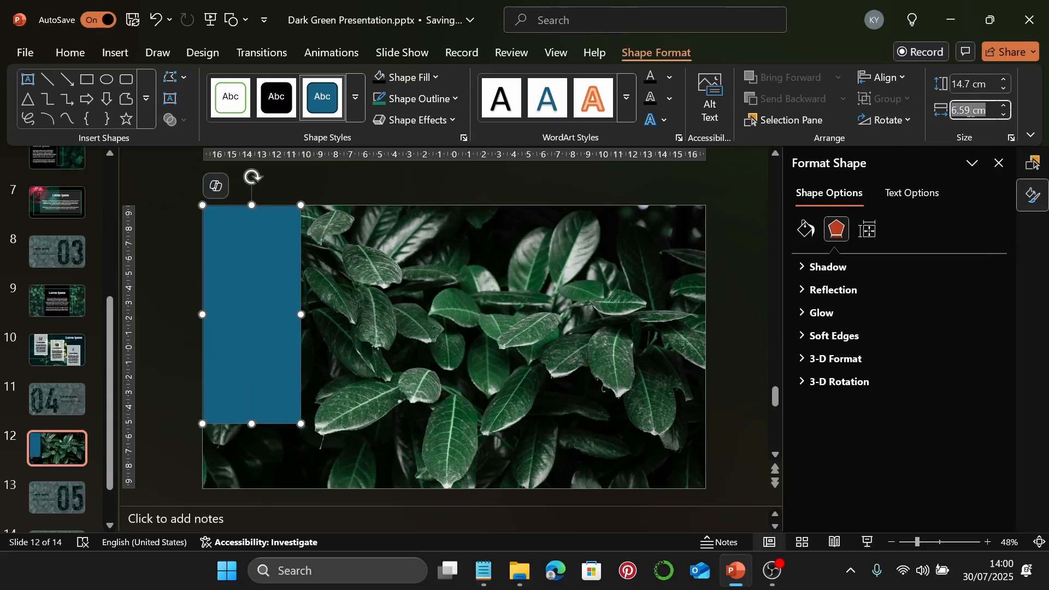
type("10")
key("Return")
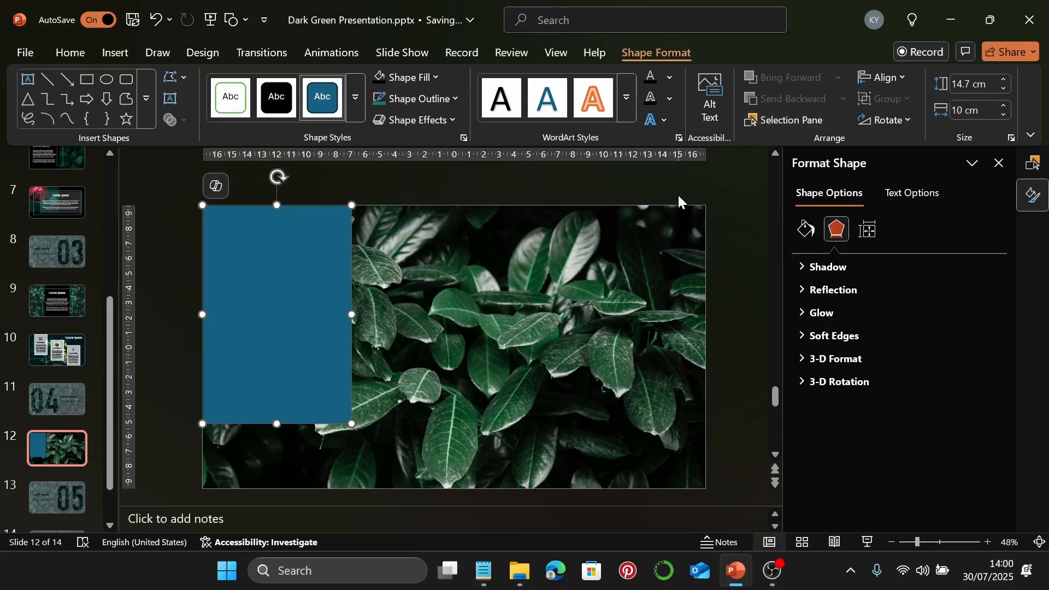
Step: Remove the rectangle's fill and set its outline weight to 4½ pt
left_click(406, 77)
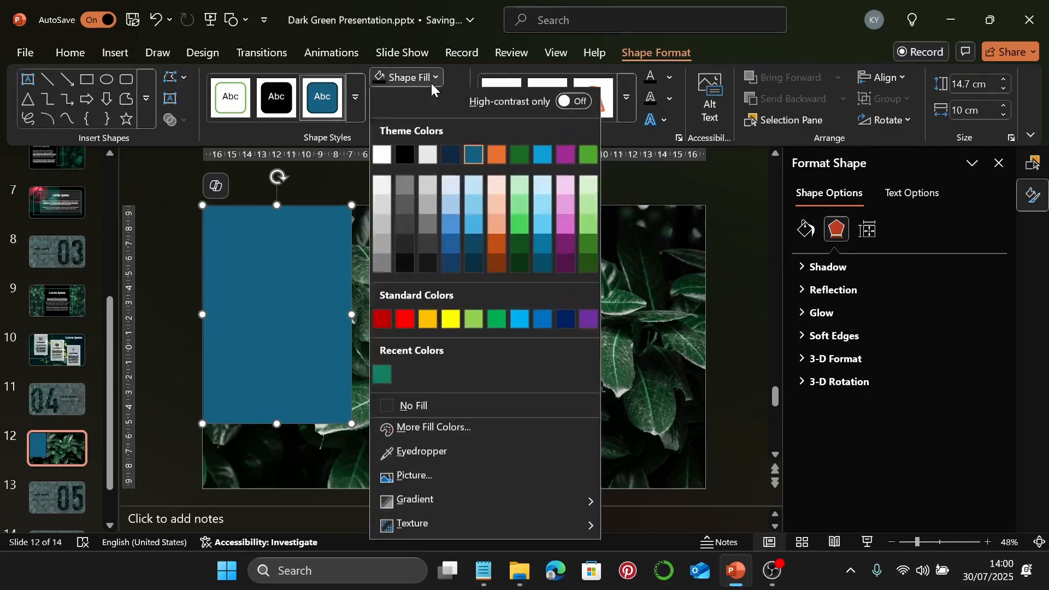
left_click(422, 409)
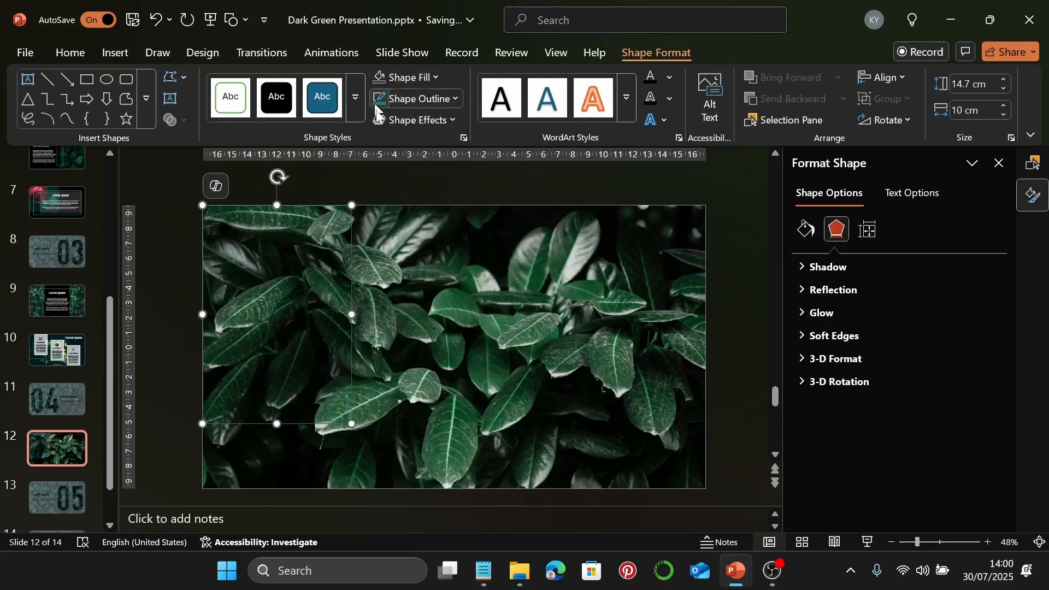
left_click(411, 102)
mouse_move(536, 462)
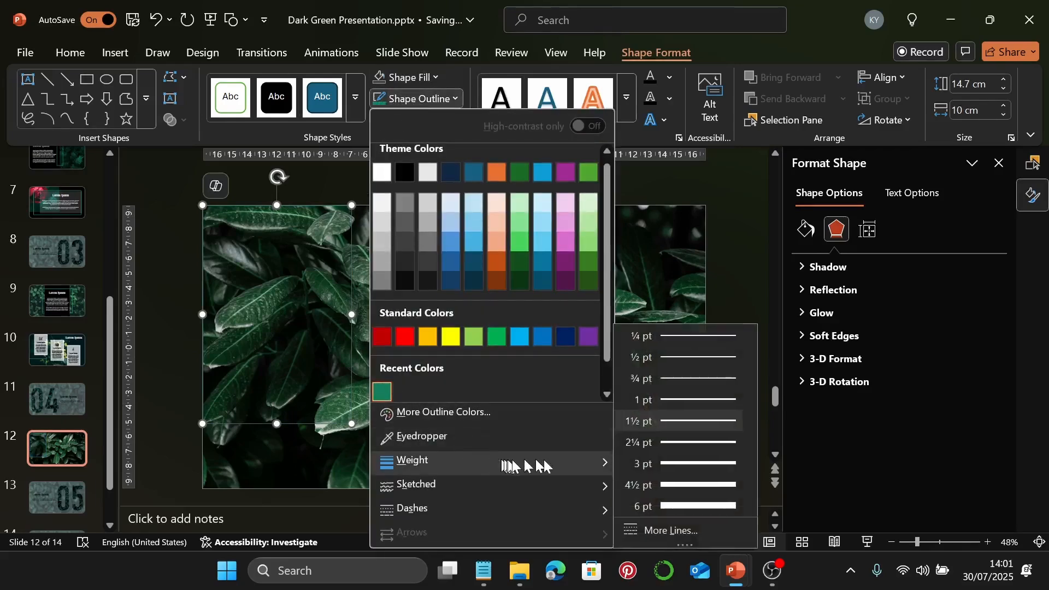
left_click(668, 481)
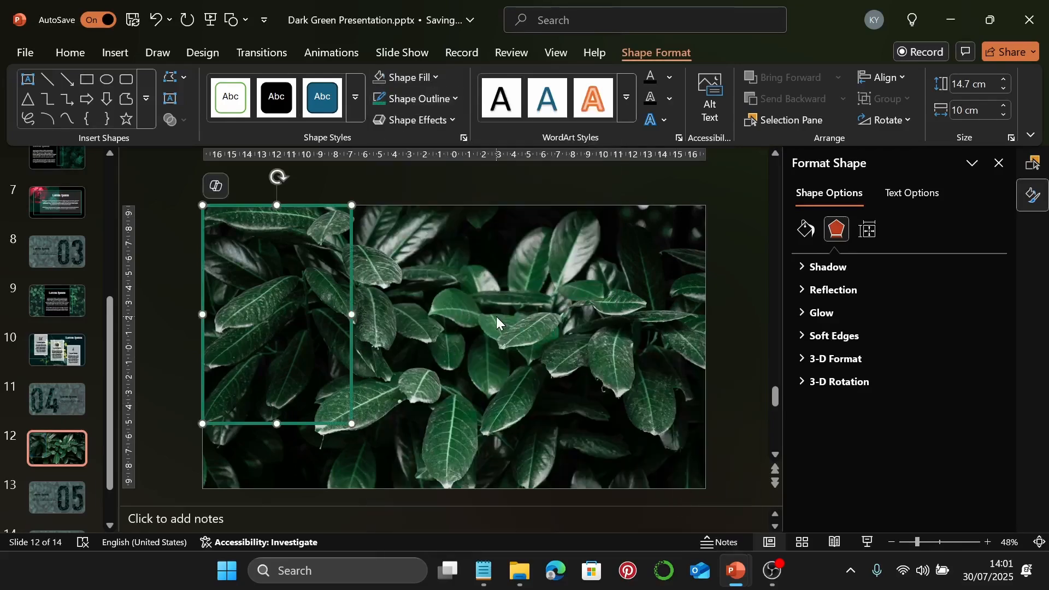
left_click(474, 271)
left_click(351, 248)
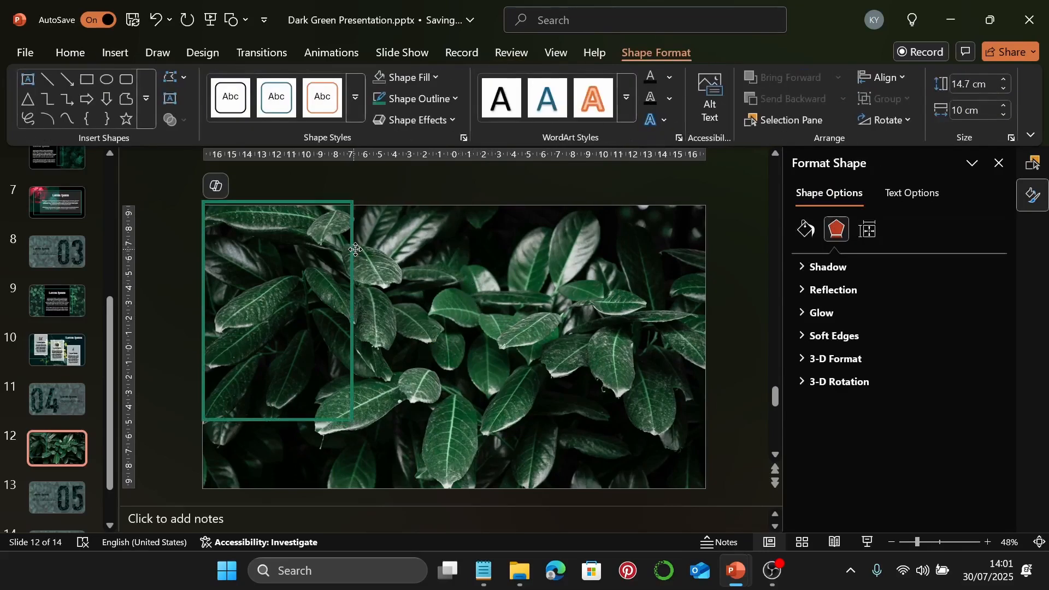
left_click(419, 200)
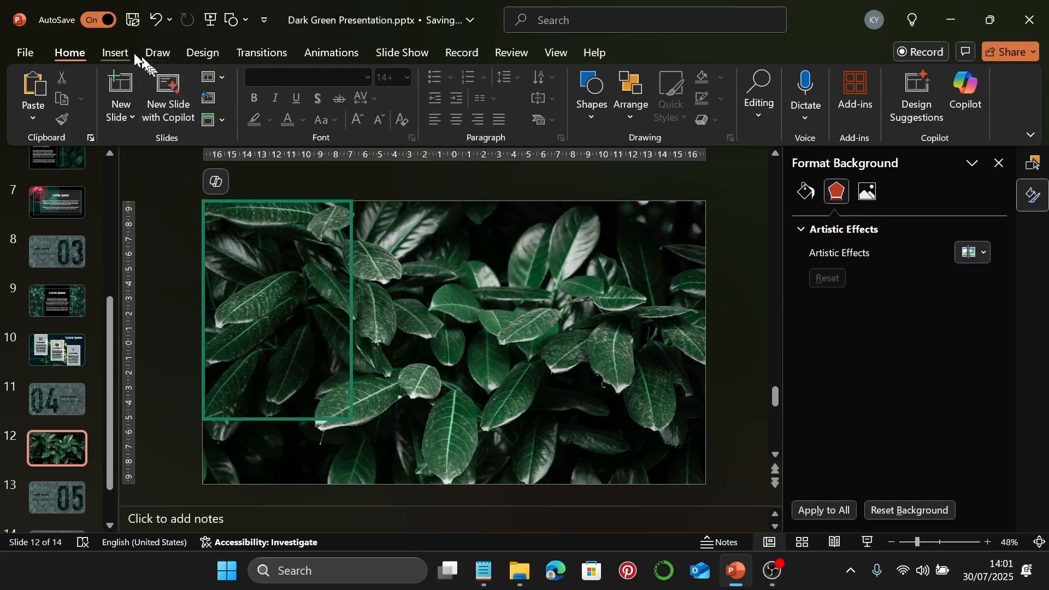
Step: Draw a rectangle about 14.7 cm high and 27.3 cm wide over the middle of slide 12
left_click(607, 112)
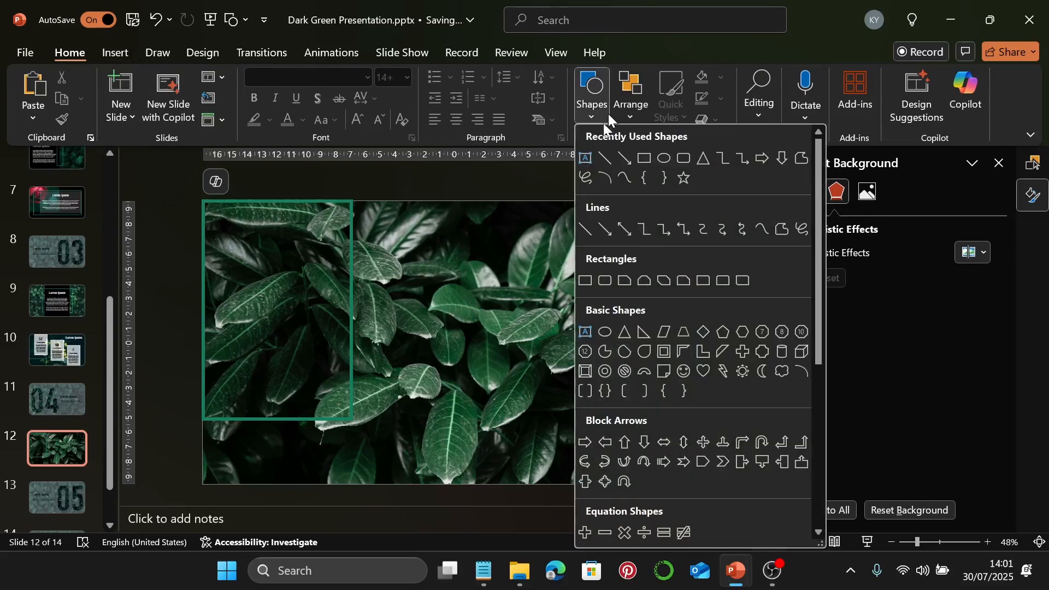
left_click(629, 160)
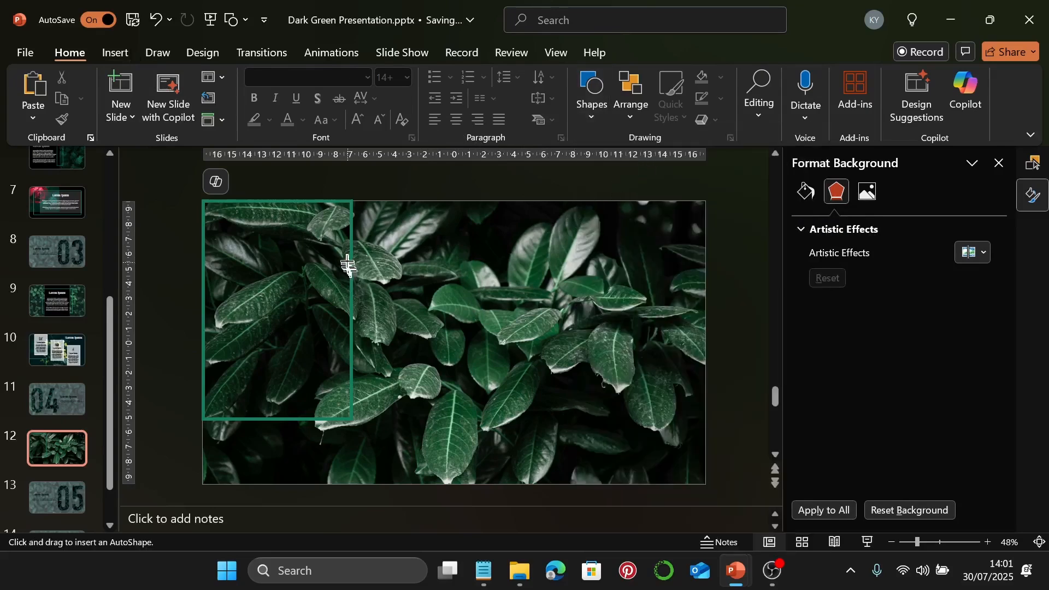
left_click_drag(246, 241, 651, 459)
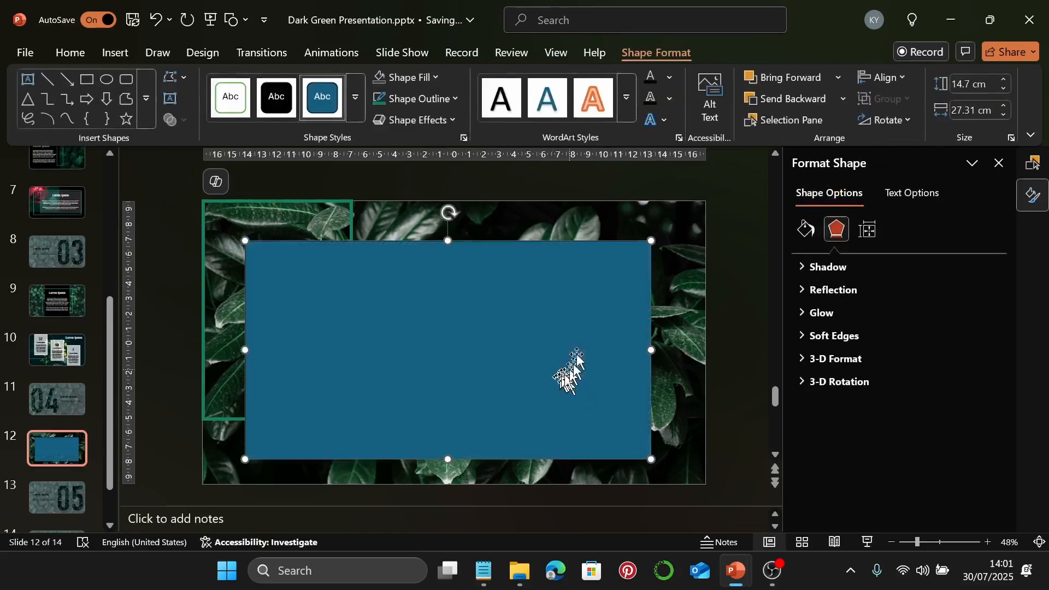
Step: Remove the large rectangle's outline and fill it with black
left_click(415, 99)
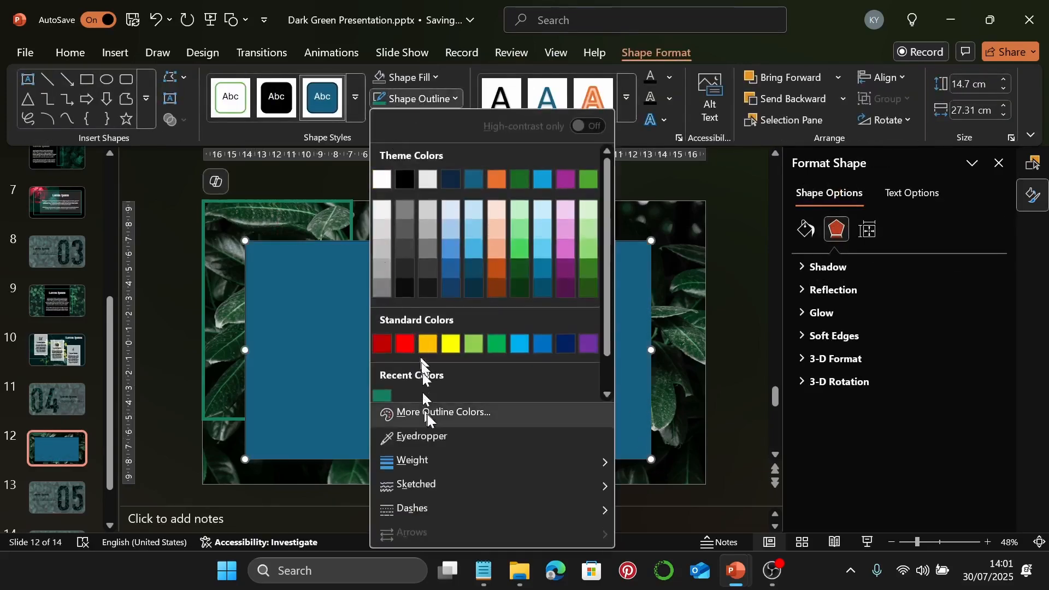
scroll(462, 389, "down", 1)
left_click(458, 389)
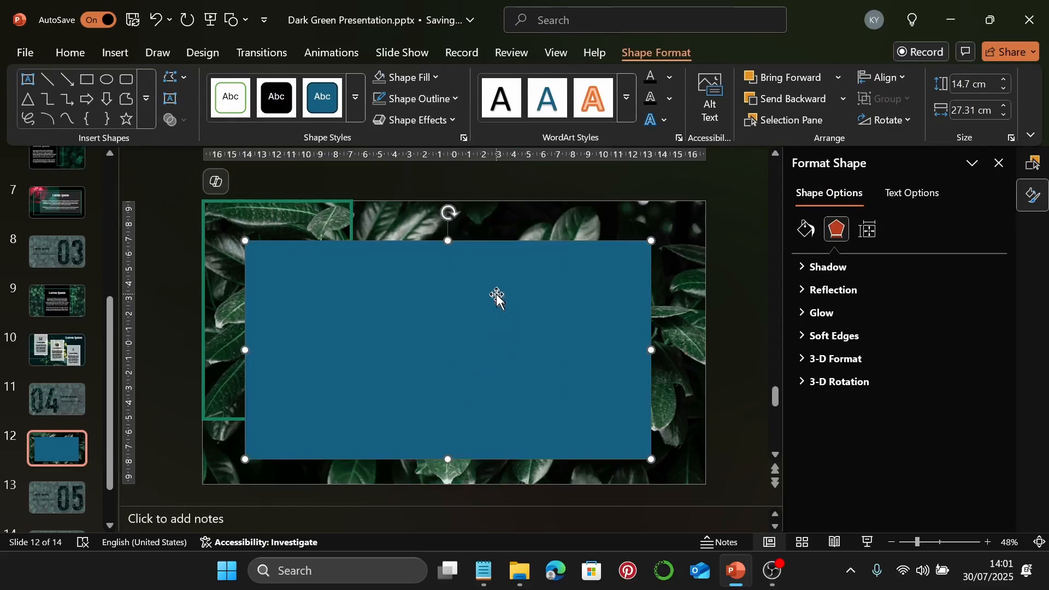
left_click(418, 77)
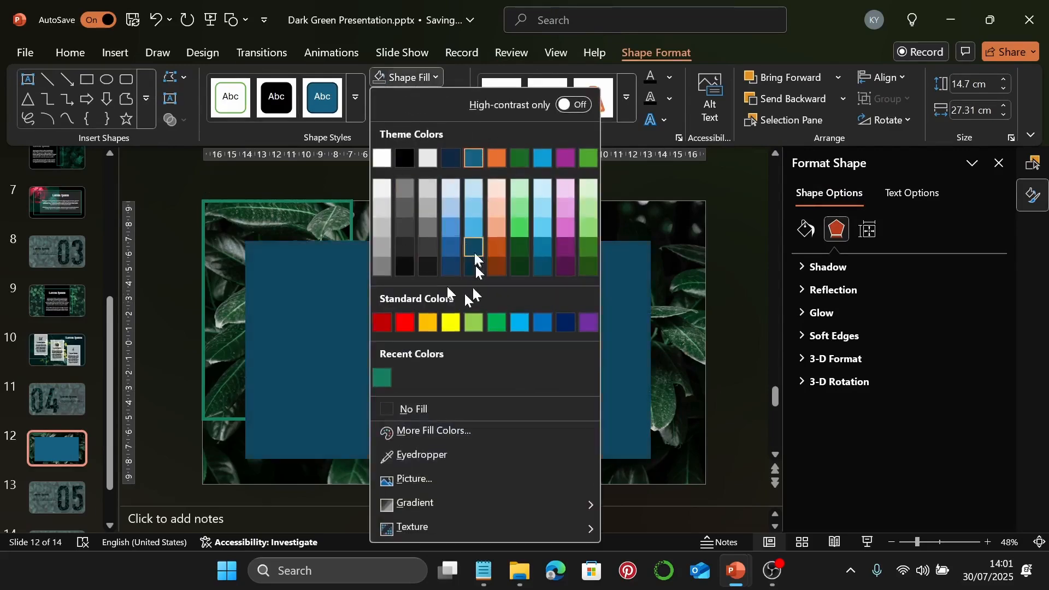
left_click(405, 159)
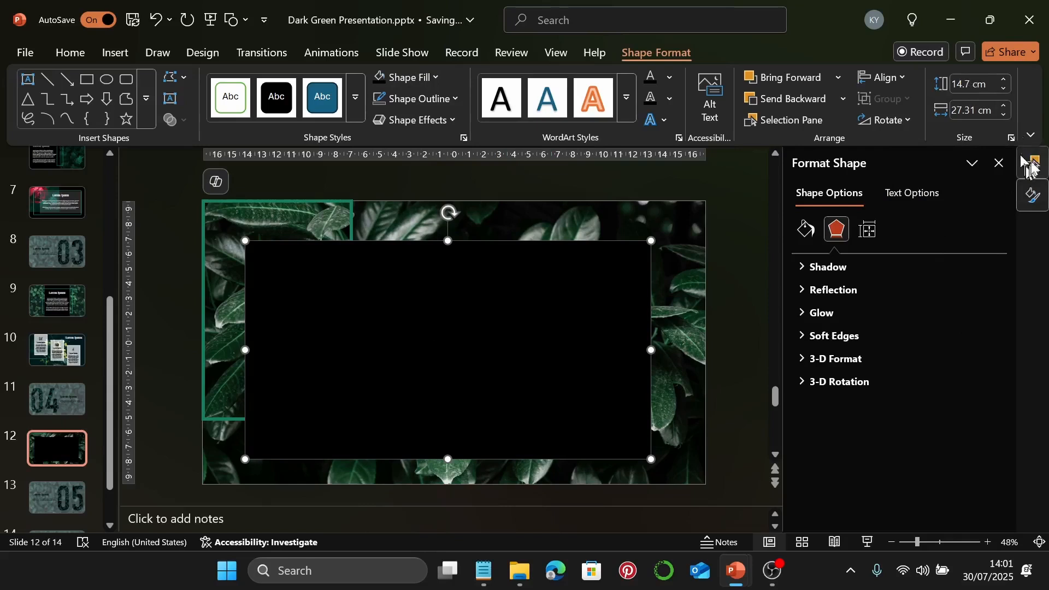
Step: Set the black rectangle's height to 14.2 cm and its width to 27.75 cm
left_click(980, 82)
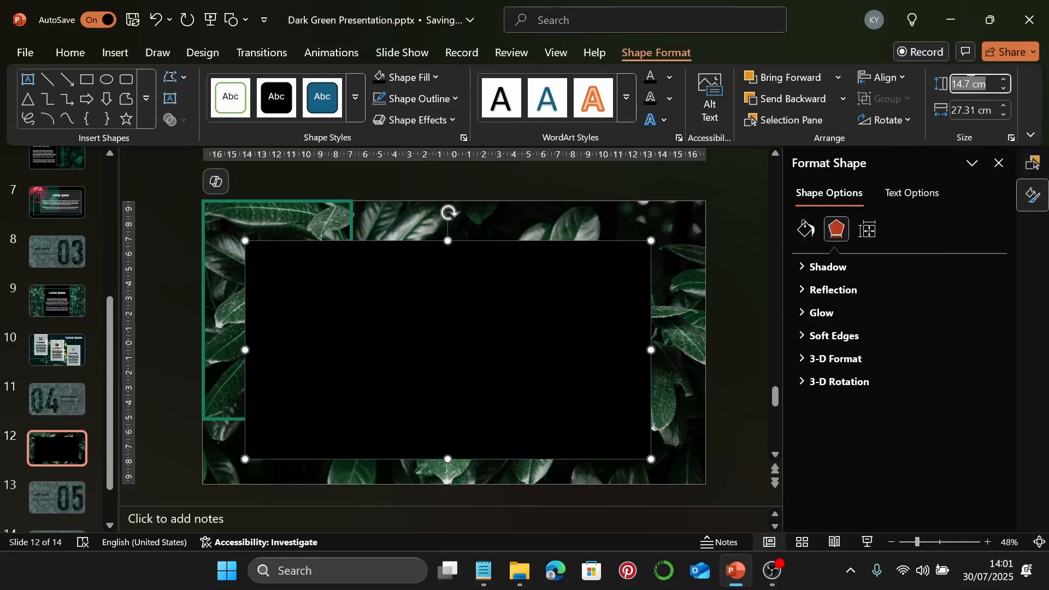
left_click(981, 83)
left_click(629, 297)
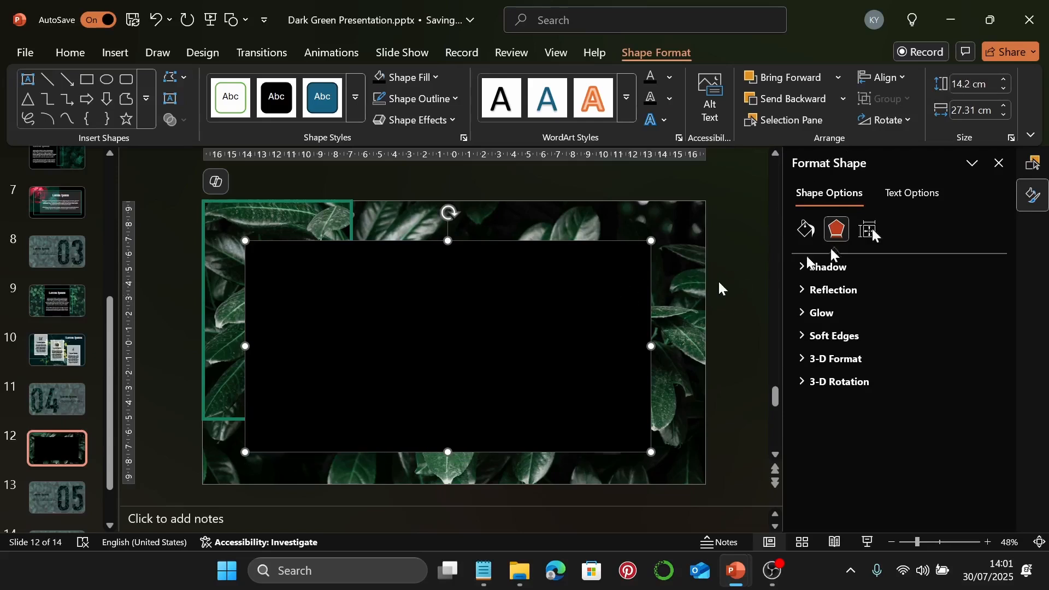
left_click(973, 110)
left_click(973, 111)
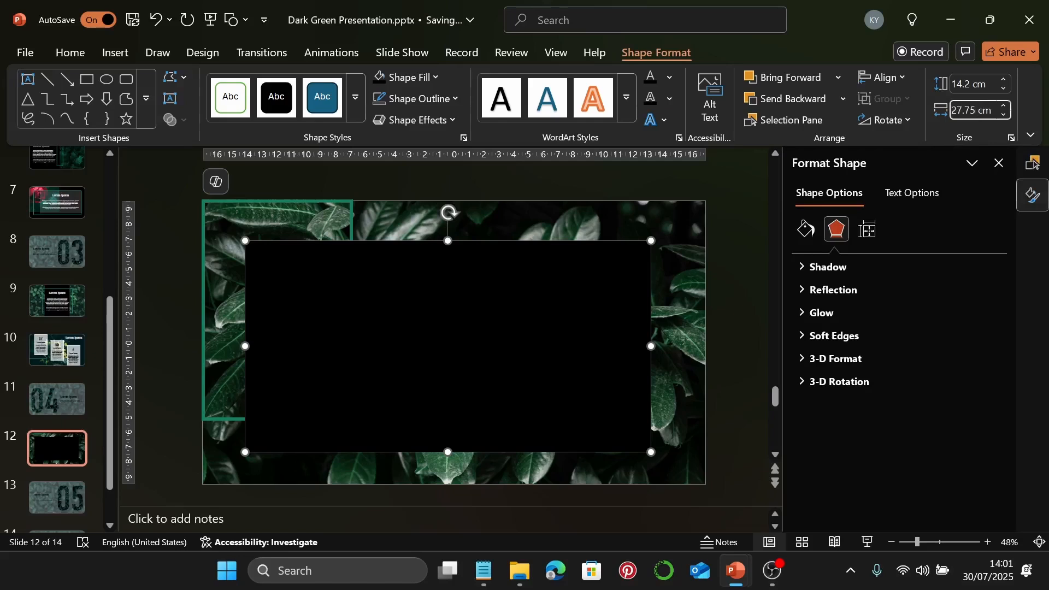
left_click(719, 283)
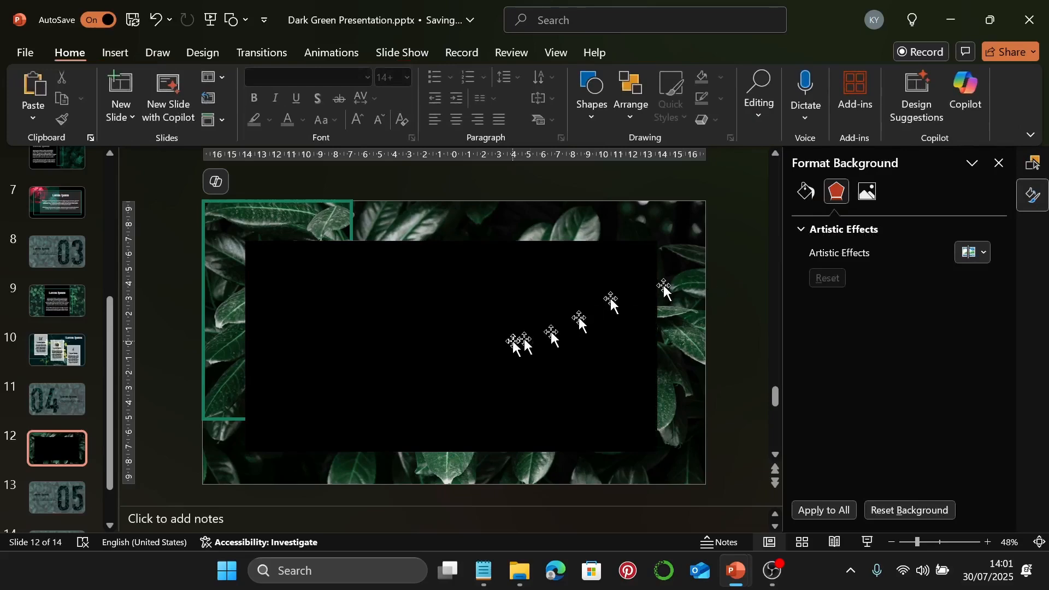
Step: Align the black rectangle to the horizontal center and vertical middle of the slide
left_click(495, 347)
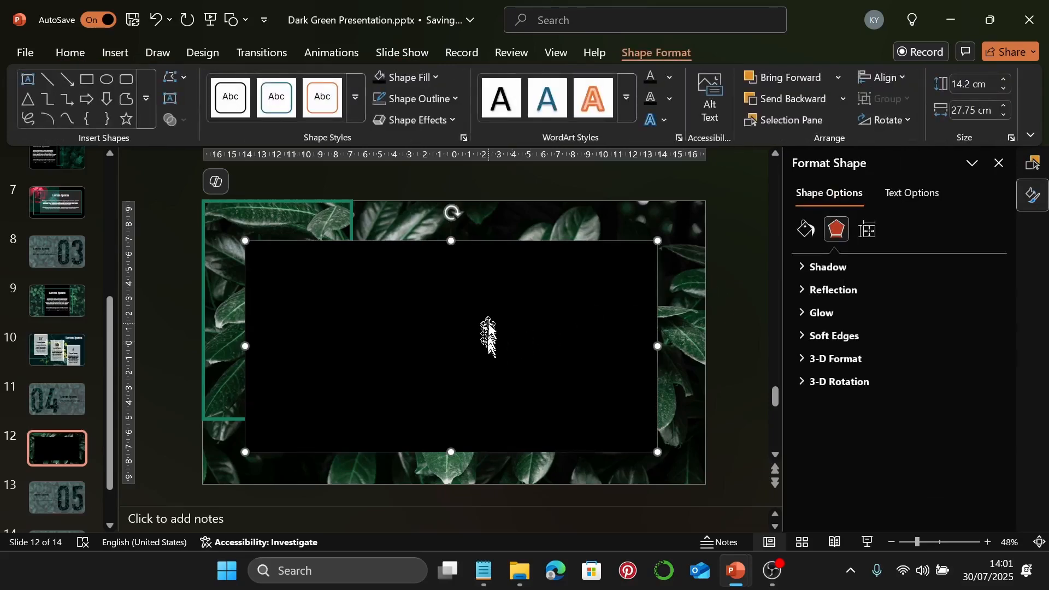
left_click(873, 79)
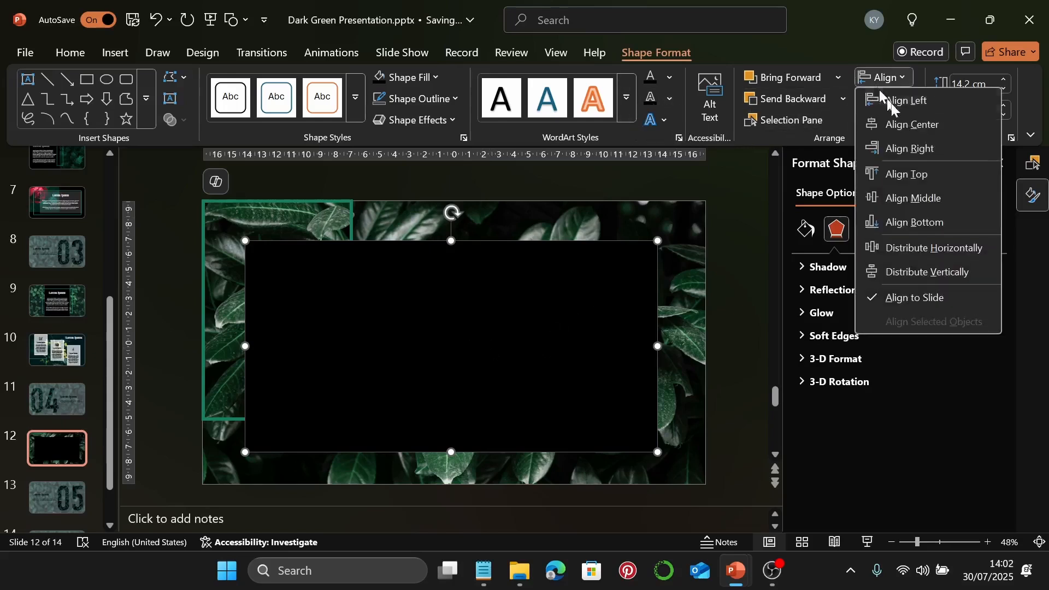
left_click(904, 123)
left_click(897, 79)
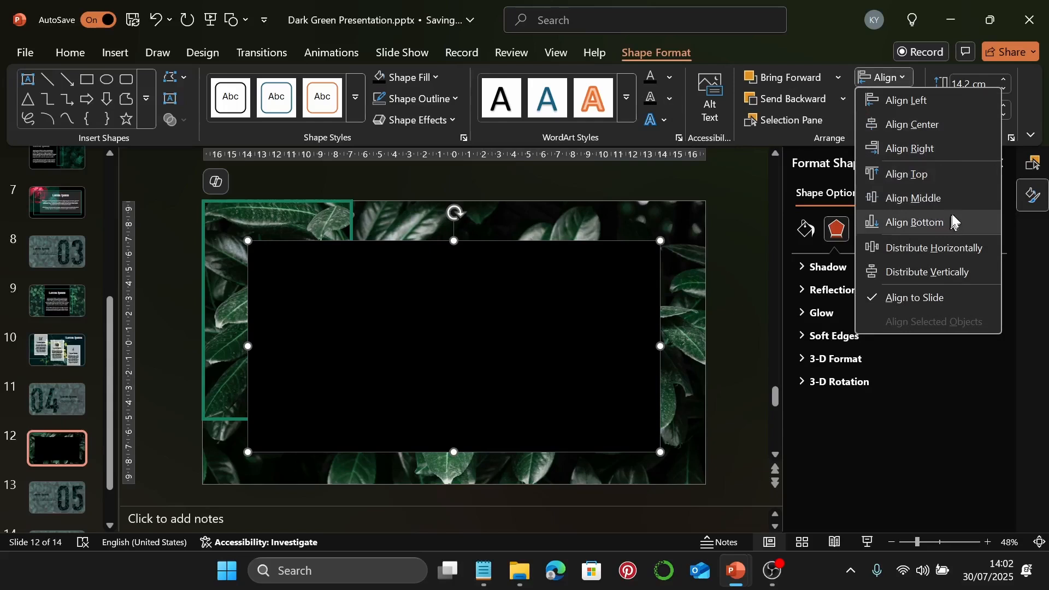
left_click(937, 205)
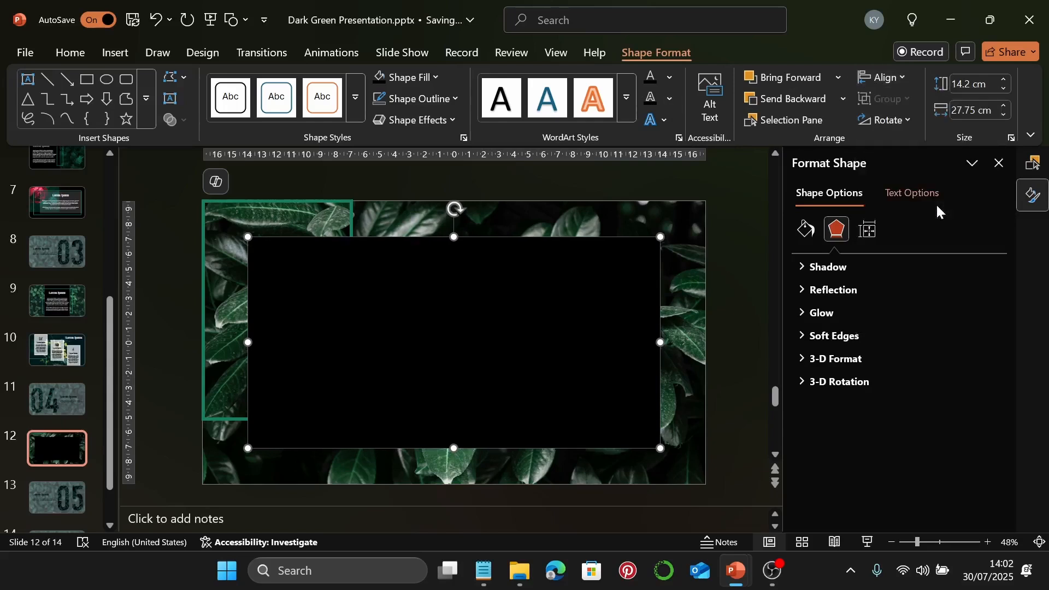
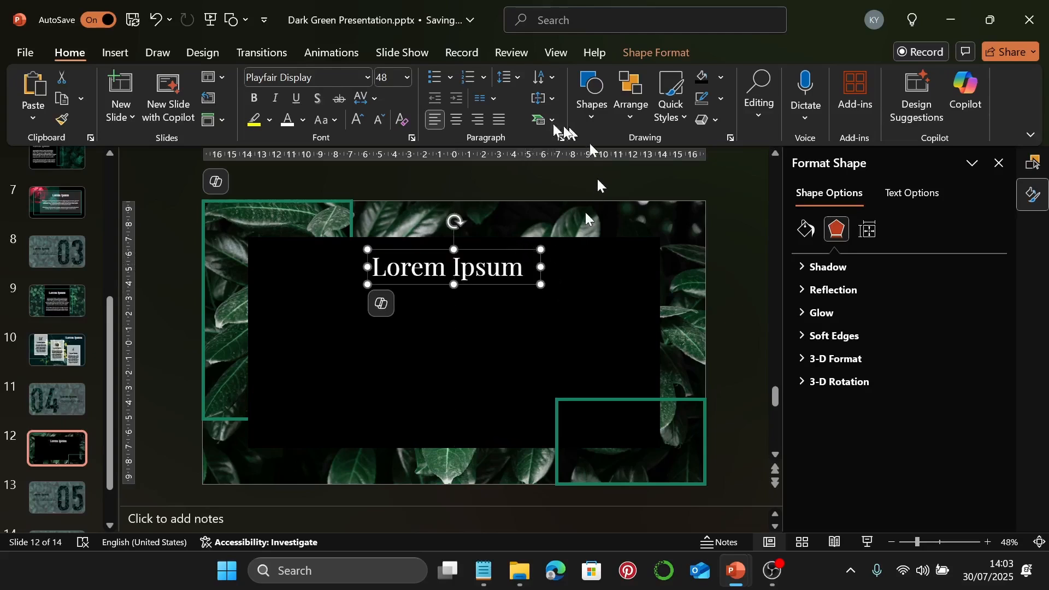
Step: Center the text of the Lorem Ipsum heading and place a duplicate of the heading below it
left_click(457, 119)
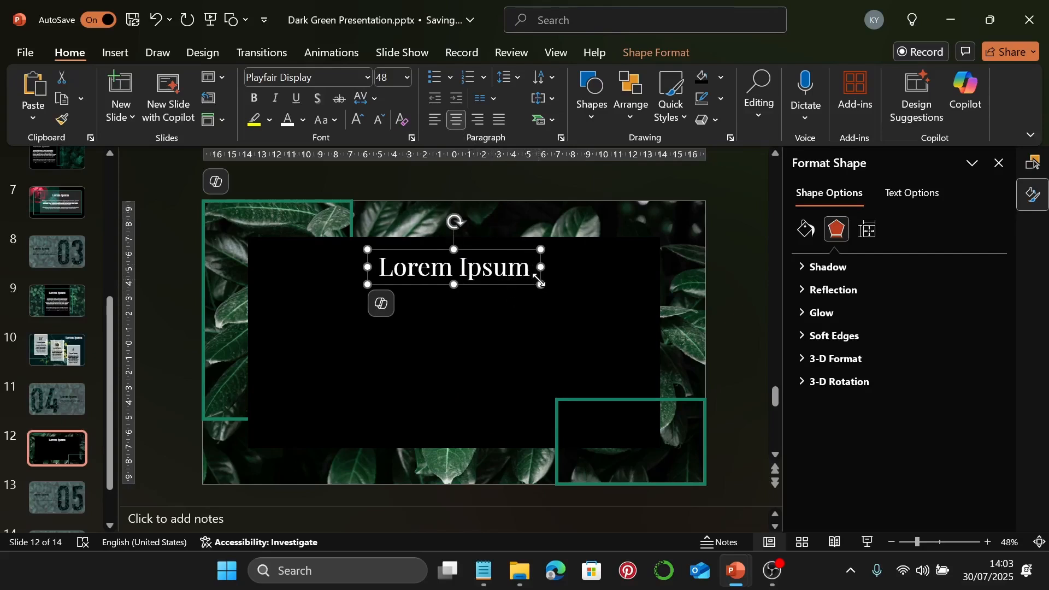
left_click_drag(540, 277, 536, 332)
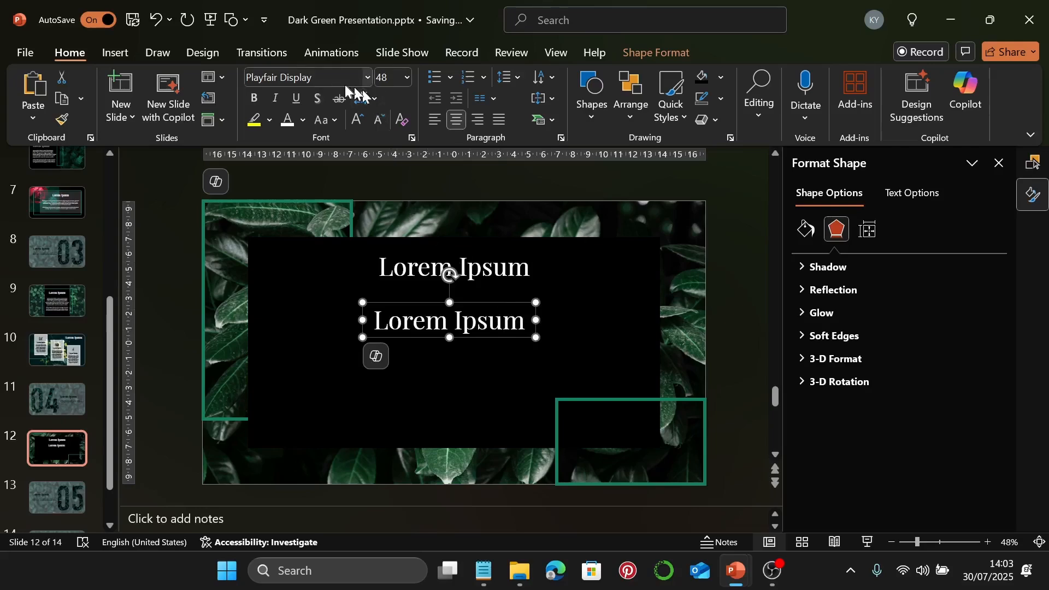
Step: Change the duplicated heading's font to Lora and its size to 18
left_click(366, 76)
left_click(320, 212)
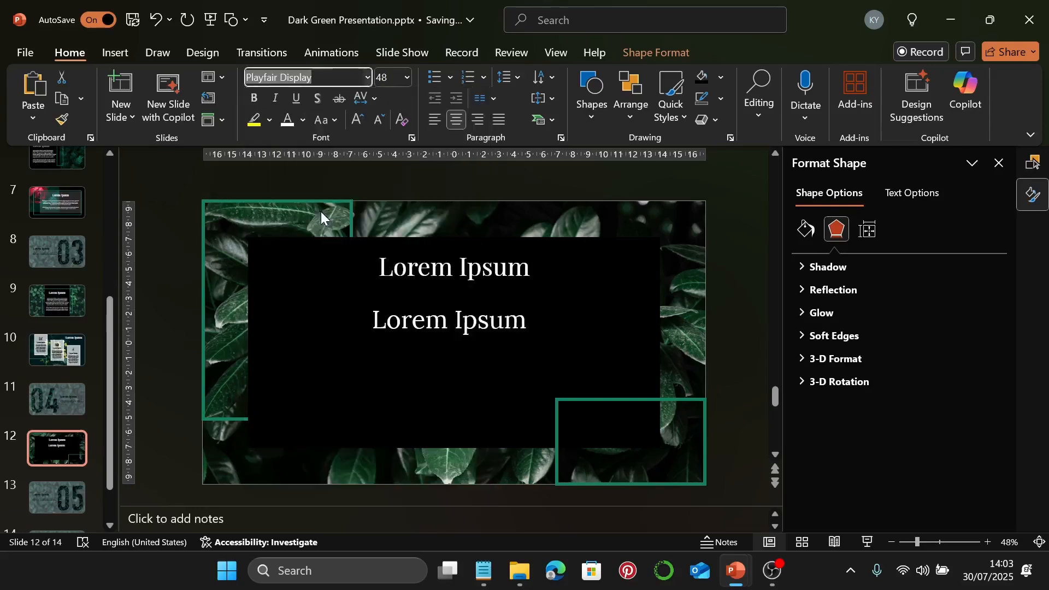
left_click(394, 78)
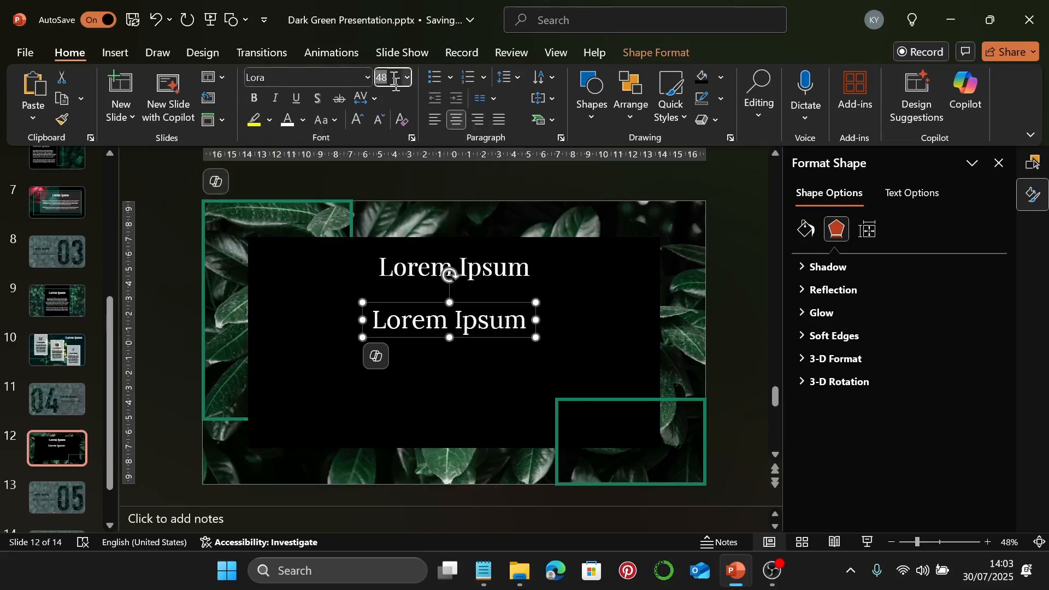
type("18")
key("Return")
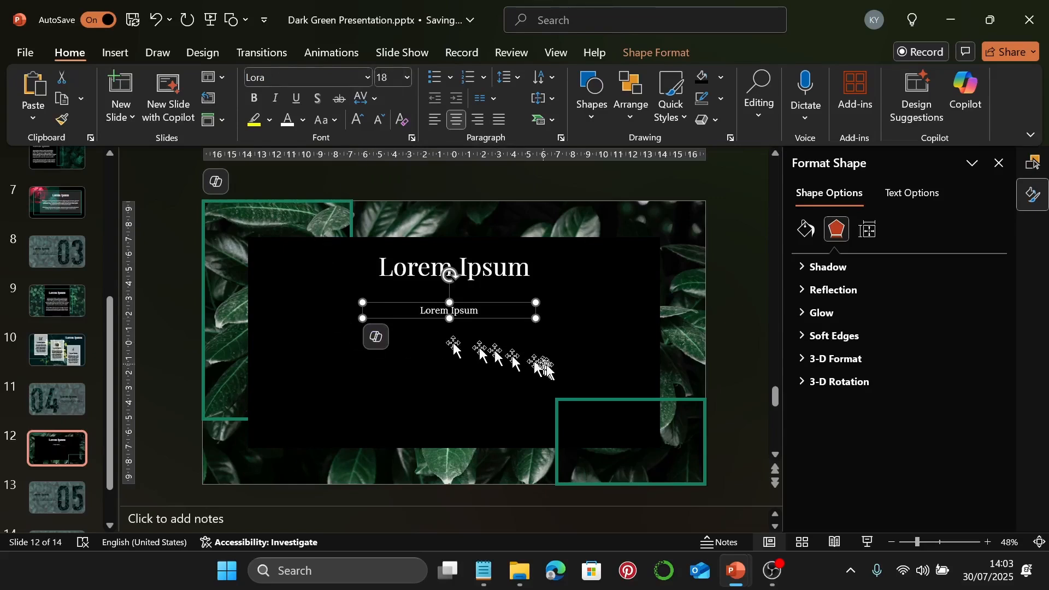
Step: Copy the two body paragraphs of section 04 from the Title slides file in Notepad and paste them over the duplicated heading's text
left_click(484, 570)
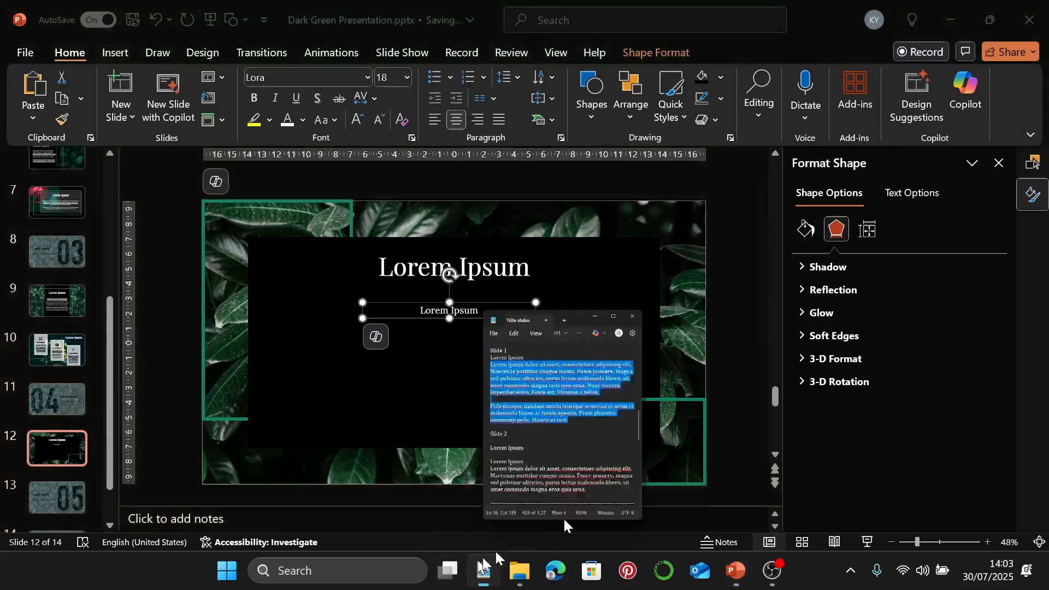
scroll(602, 331, "down", 3)
scroll(601, 332, "down", 5)
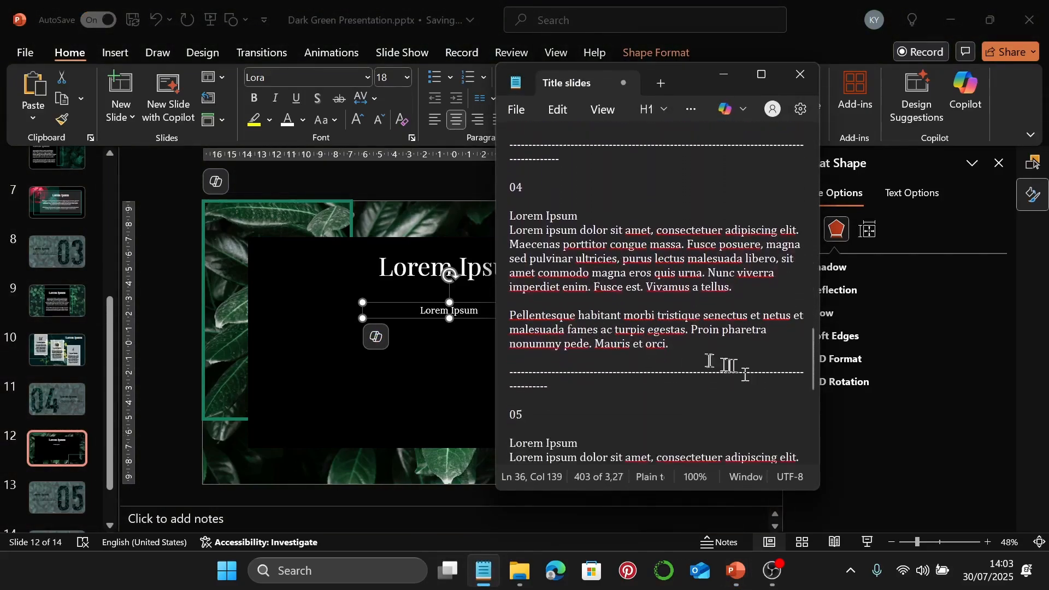
left_click_drag(694, 352, 502, 235)
key("ctrl+c")
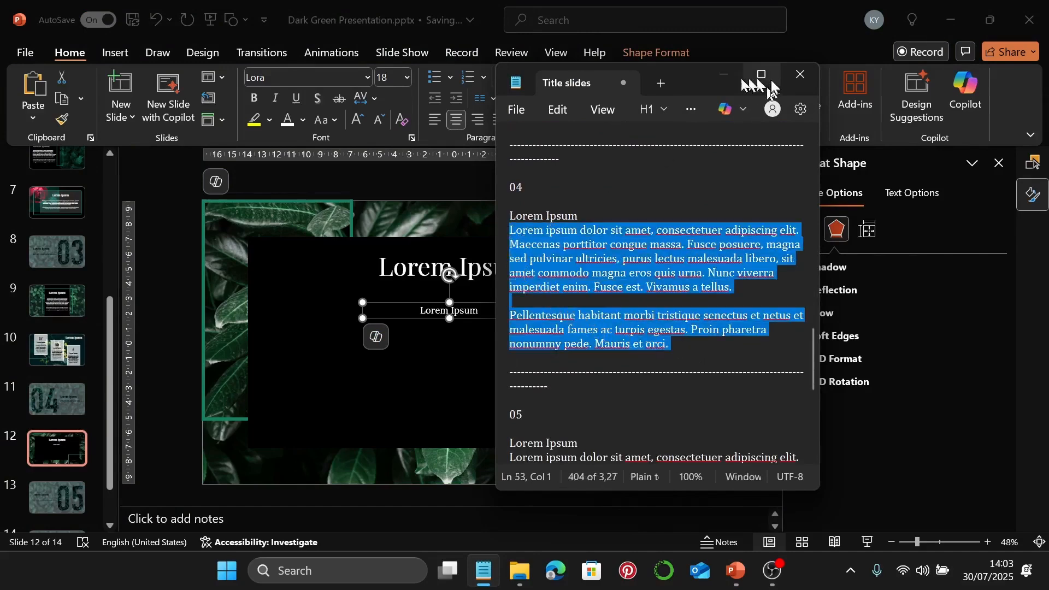
left_click(725, 75)
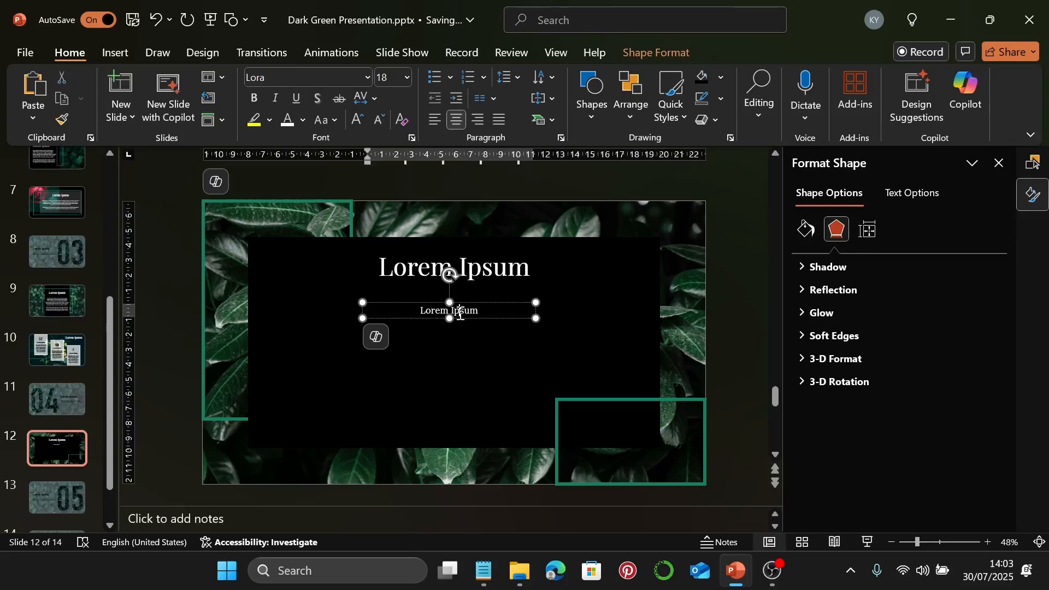
triple_click(460, 315)
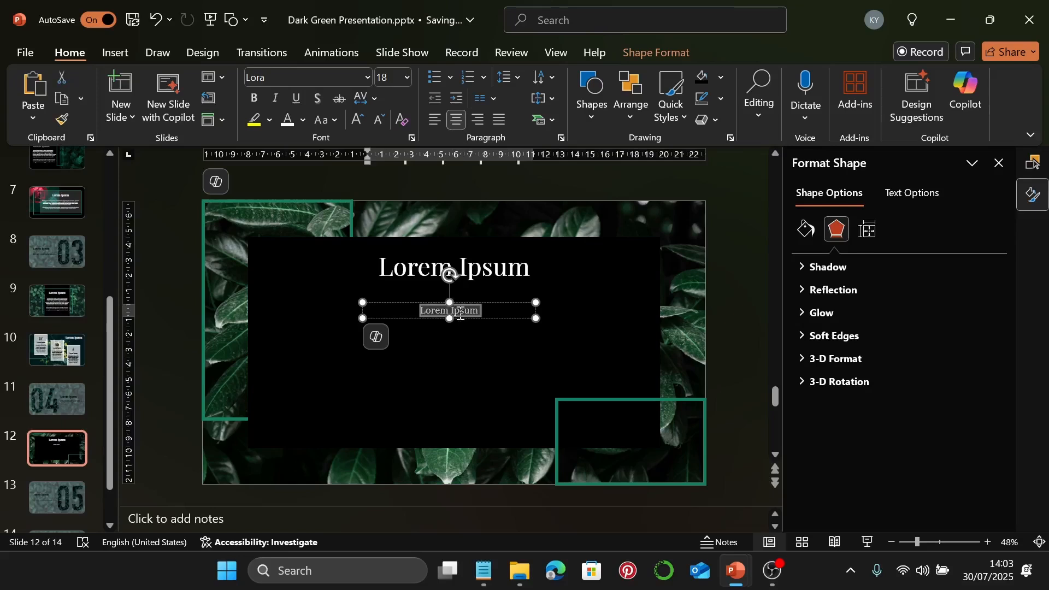
key("ctrl+v")
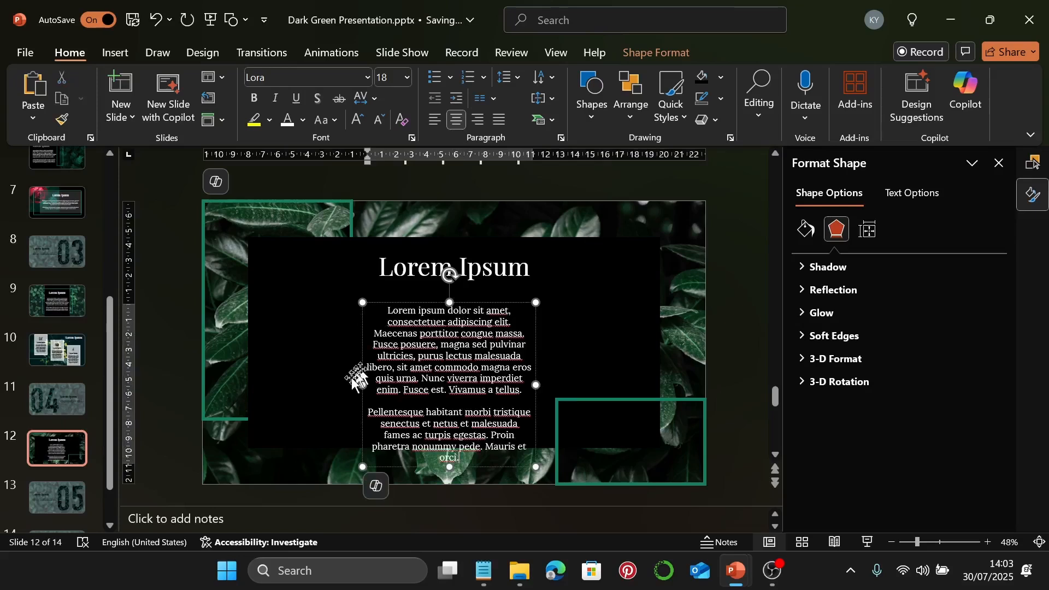
Step: Widen the body text box to nearly the black rectangle's width and center it horizontally beneath the heading
left_click(363, 388)
left_click_drag(363, 388, 261, 396)
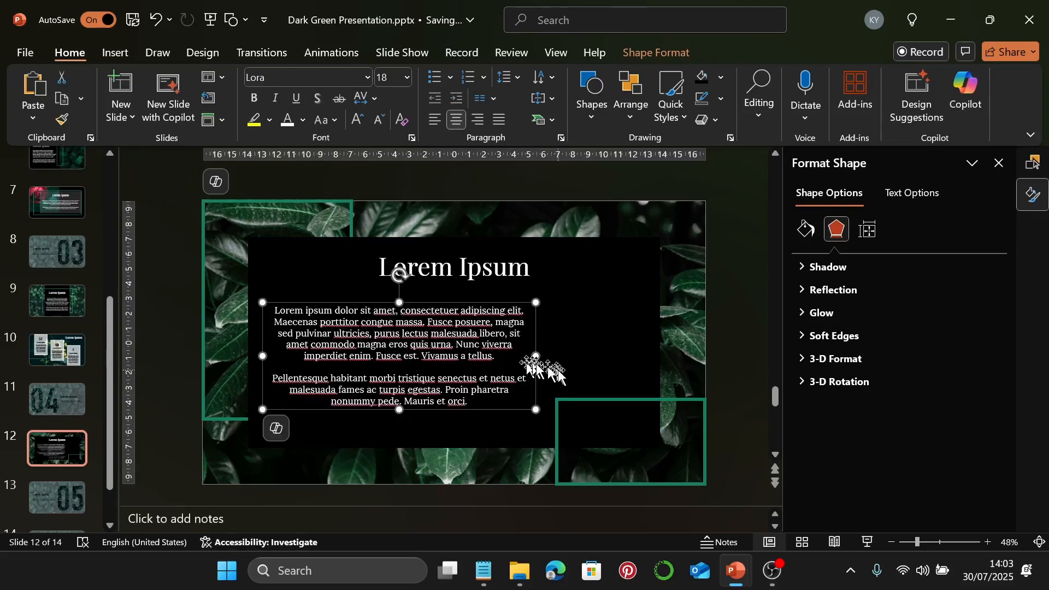
left_click_drag(539, 365, 638, 377)
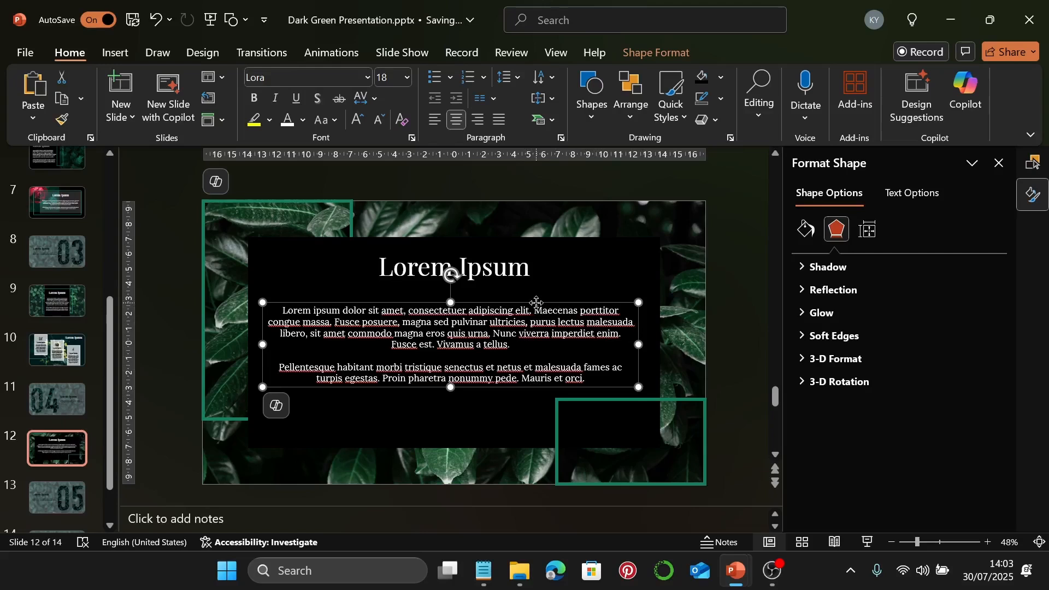
left_click_drag(536, 302, 539, 301)
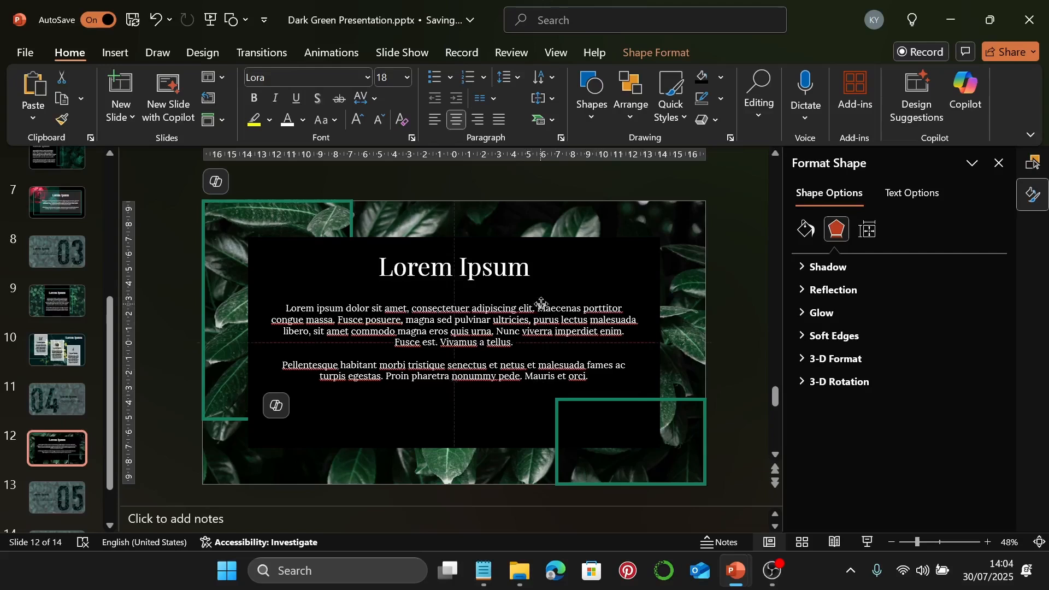
left_click_drag(542, 304, 543, 302)
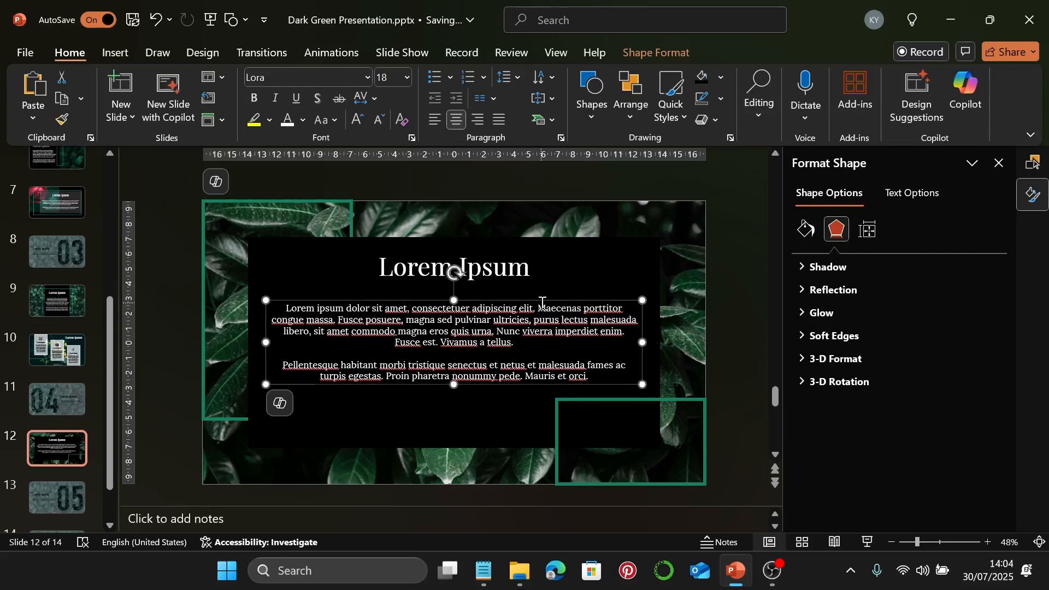
key("ctrl+z")
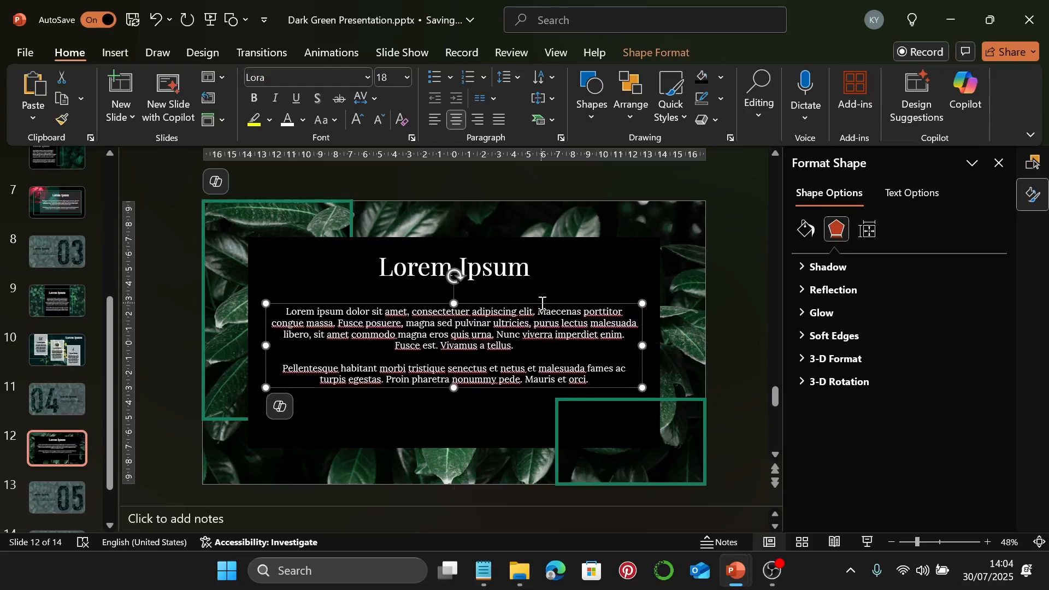
Step: Nudge the Lorem Ipsum heading slightly down, closer to the body text
left_click(527, 280)
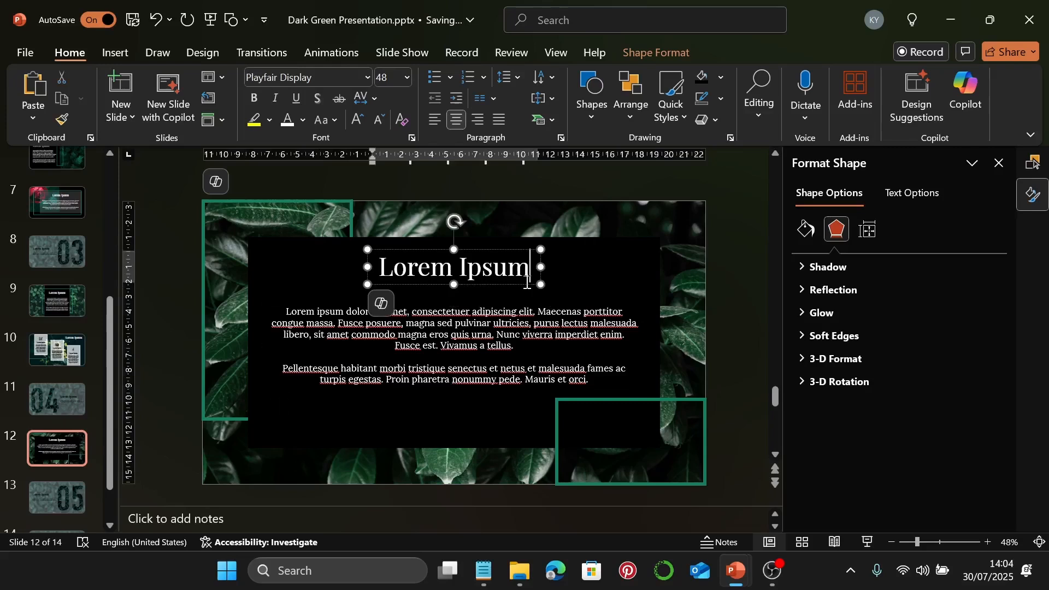
left_click(527, 249)
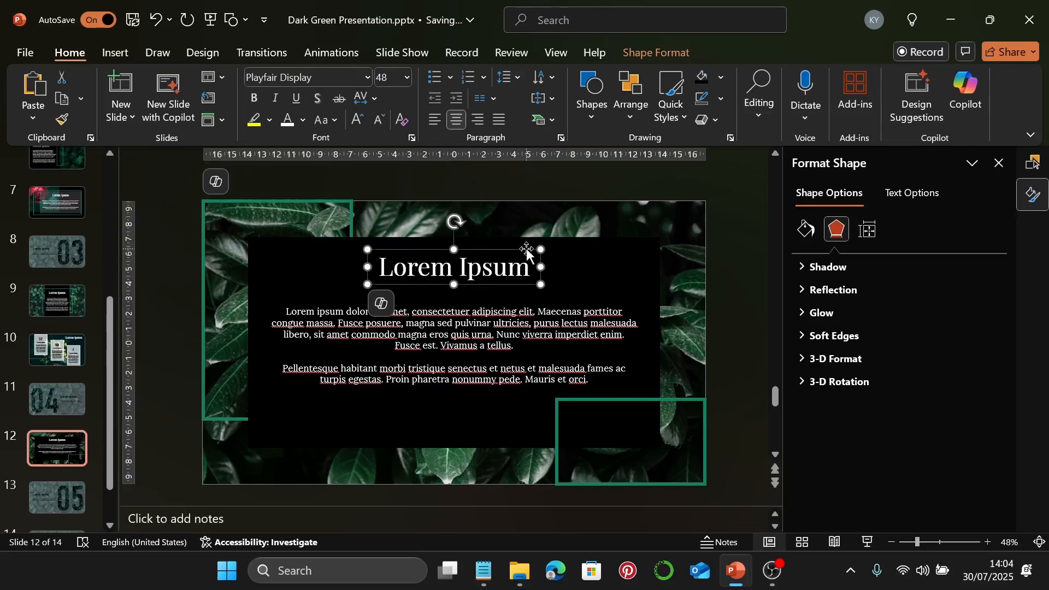
key("ctrl+Down")
key("ctrl+Down")
key("ctrl+Down")
key("ctrl+Down")
key("ctrl+Down")
key("ctrl+Down")
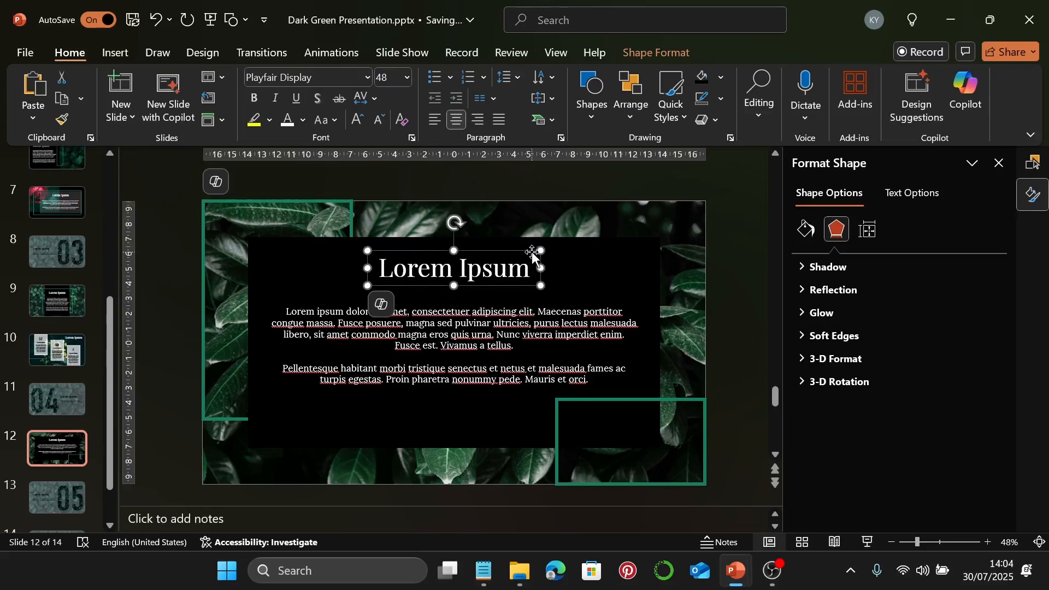
Step: Nudge the Lorem Ipsum heading slightly further down and preview slide 12 as a slide show
key("ctrl+Down")
key("ctrl+Down")
key("ctrl+Down")
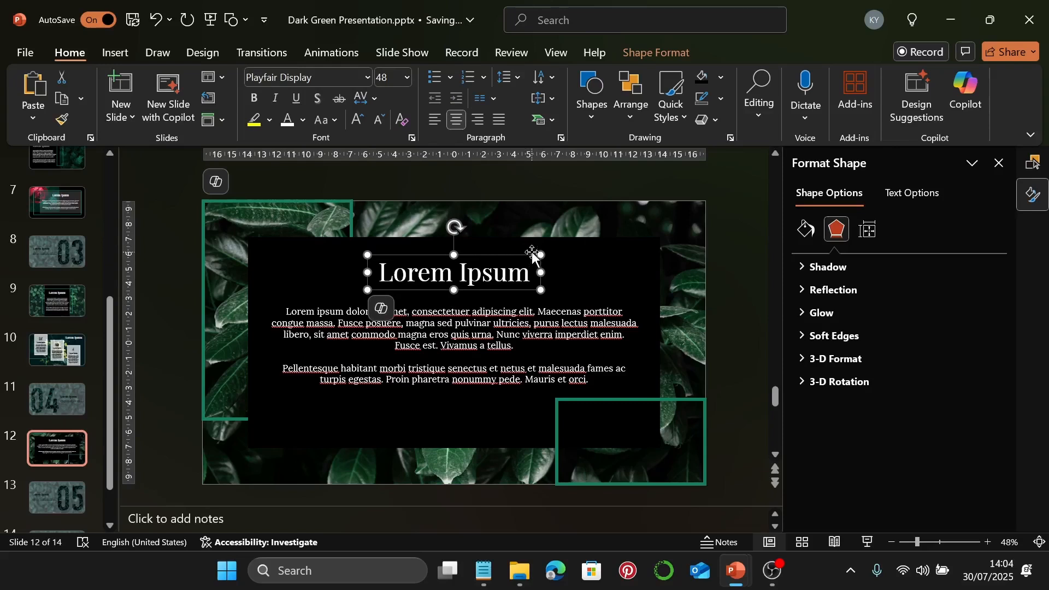
left_click(727, 286)
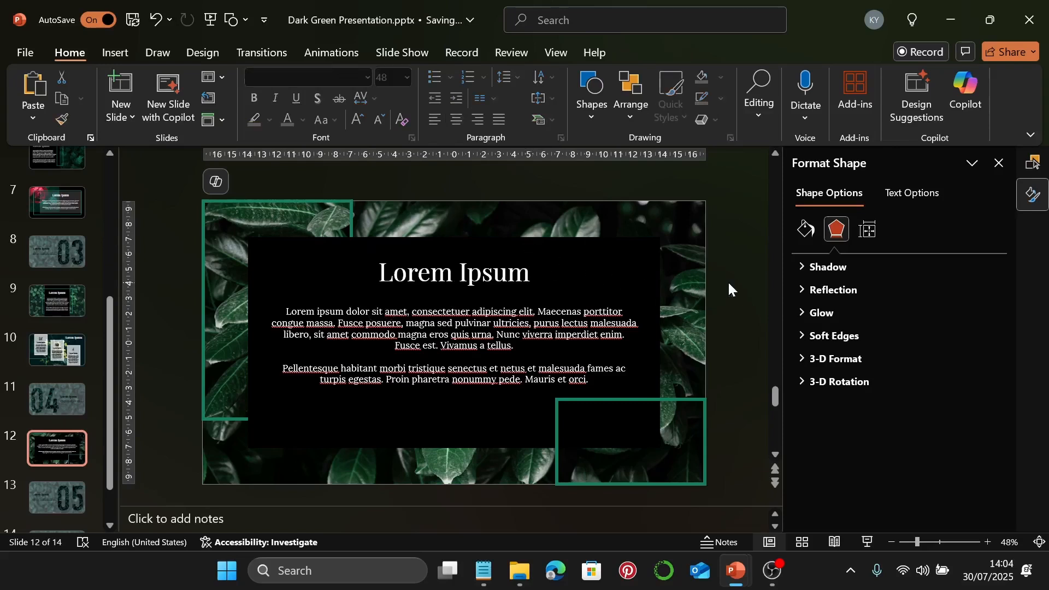
left_click(868, 542)
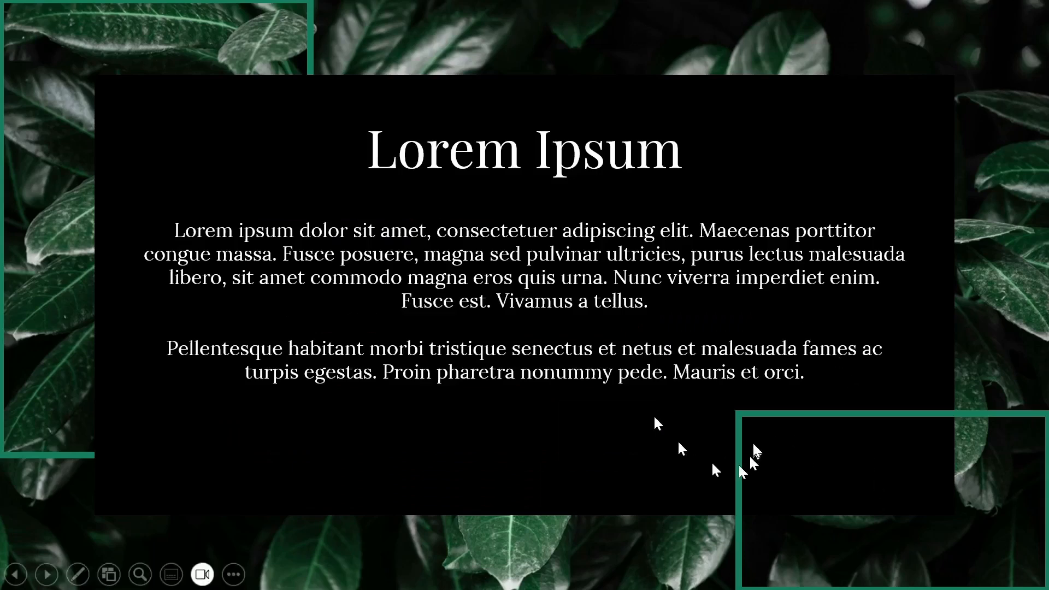
key("Escape")
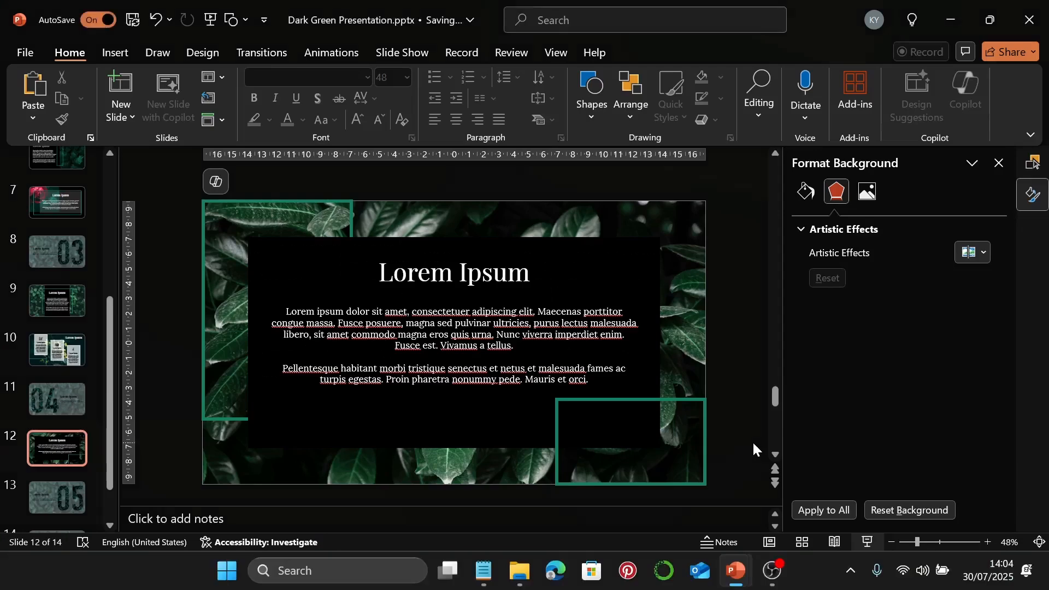
Step: Add a blank slide after slide 13 and set its background to solid black
scroll(50, 430, "down", 1)
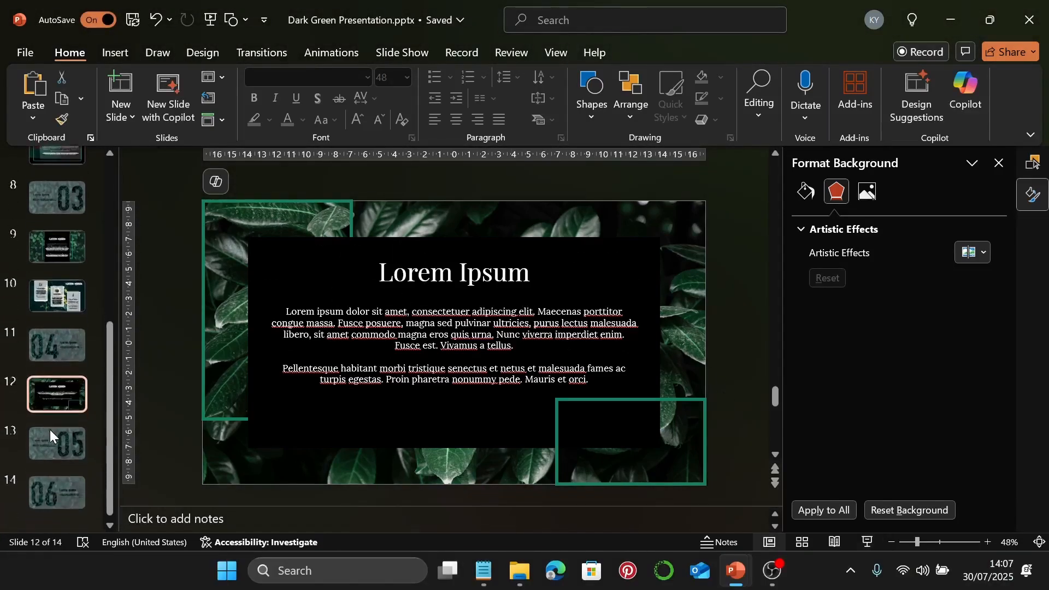
left_click(34, 445)
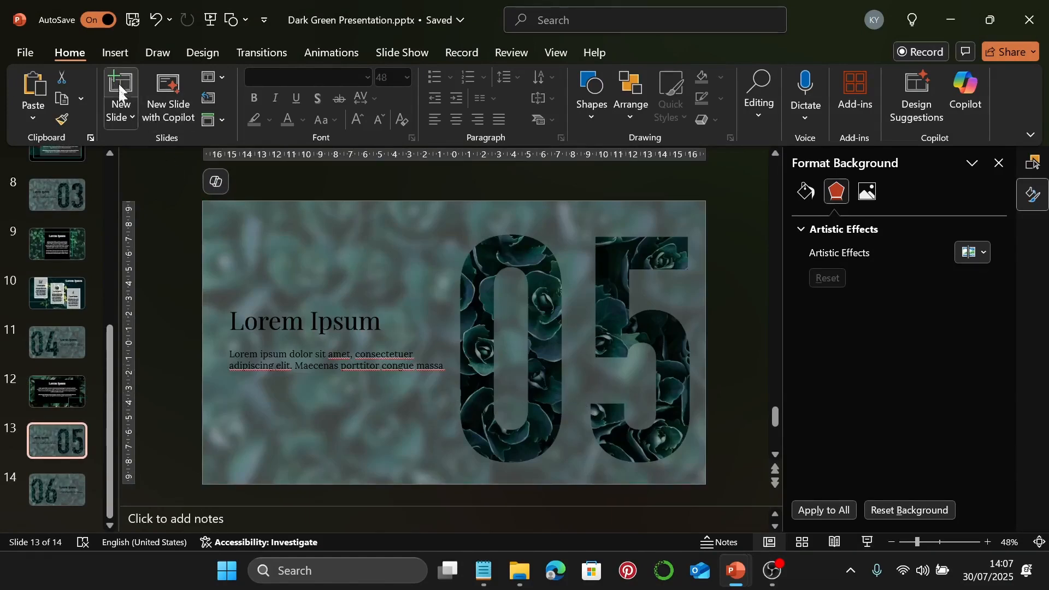
left_click(121, 112)
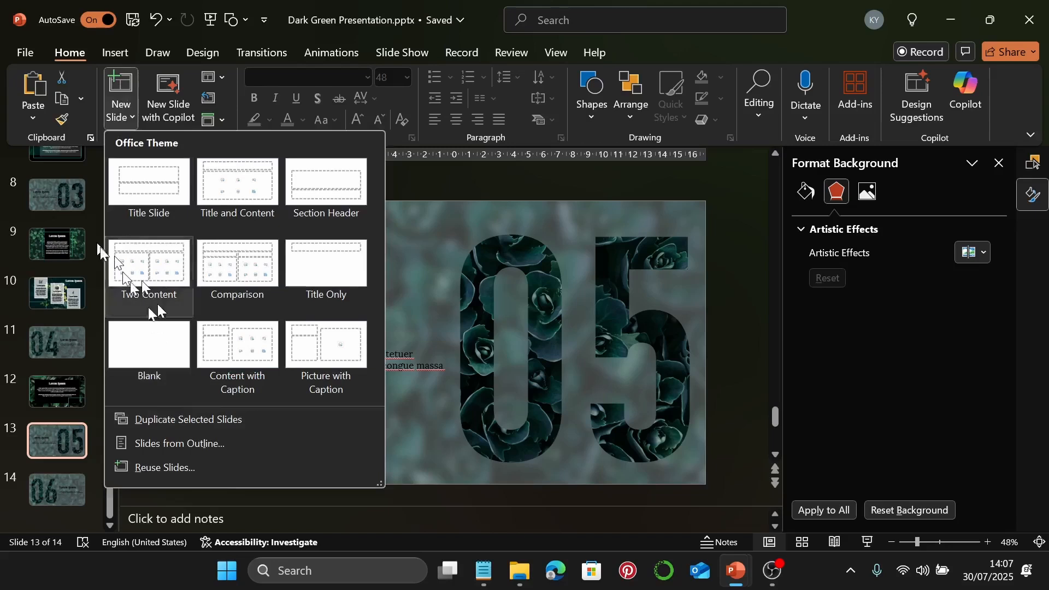
left_click(149, 353)
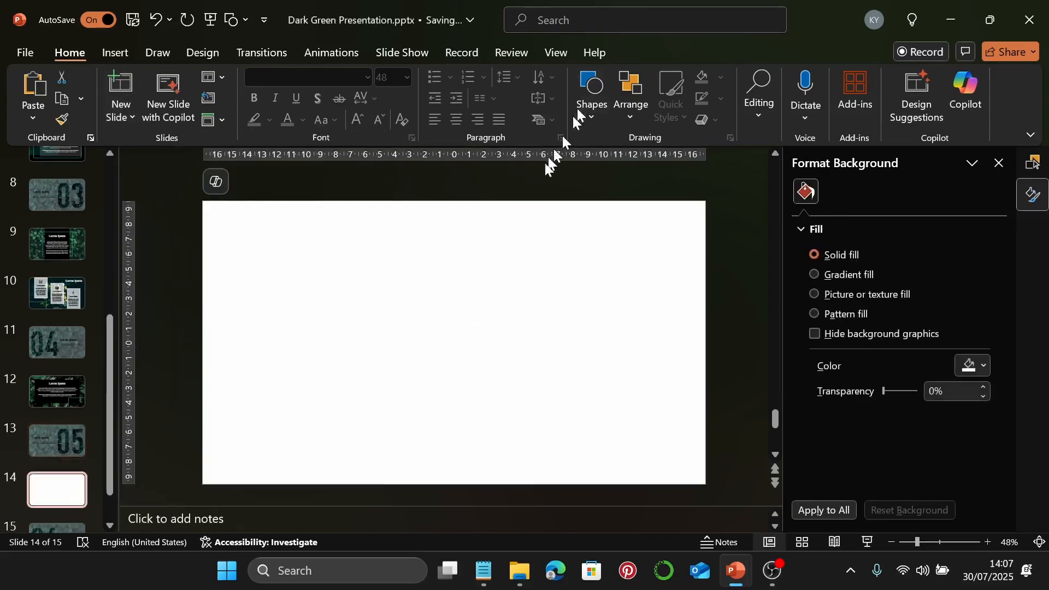
left_click(979, 363)
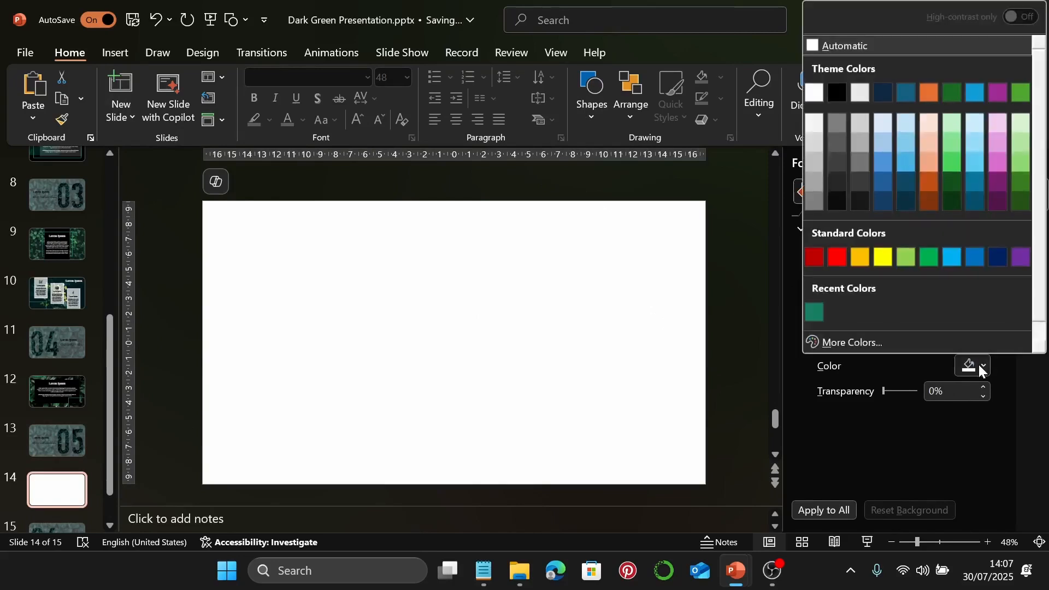
left_click(844, 99)
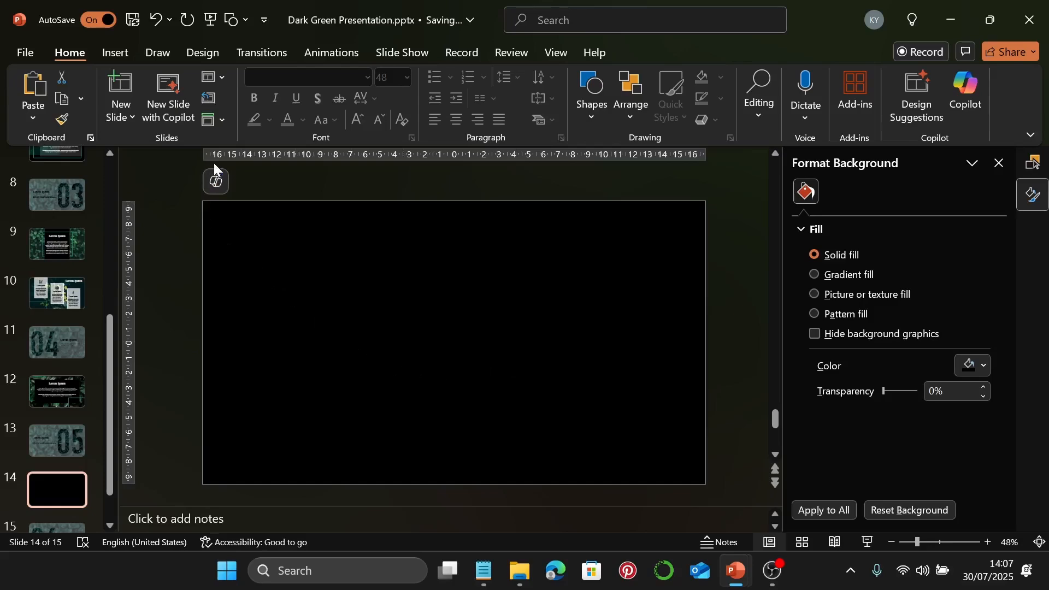
Step: Draw a tall rectangle about 14.1 cm high and 7.3 cm wide on the slide's left half, aligned with the slide's top edge
left_click(591, 112)
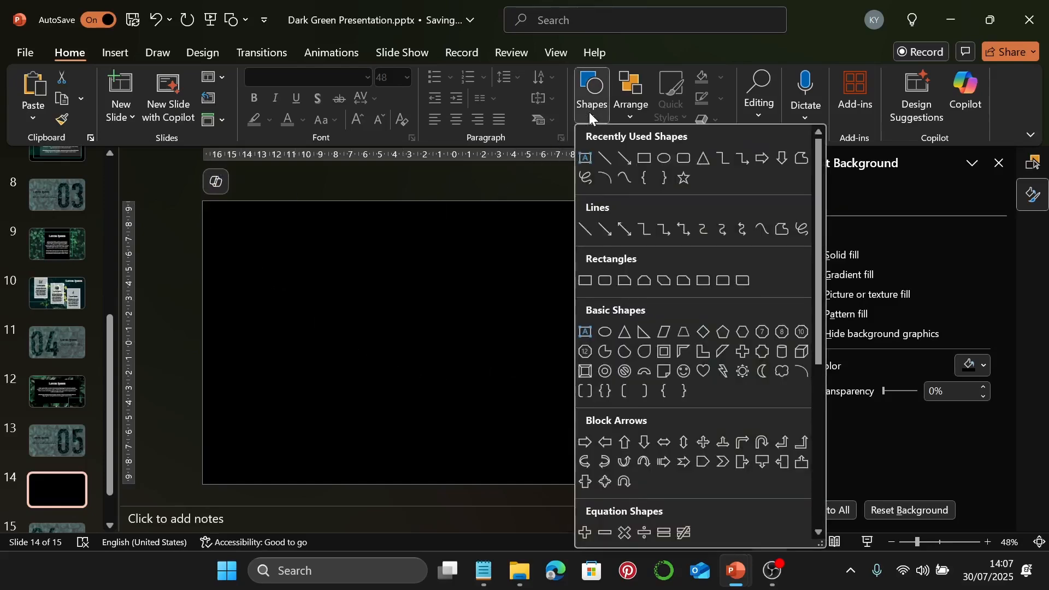
left_click(640, 158)
left_click_drag(282, 236, 392, 447)
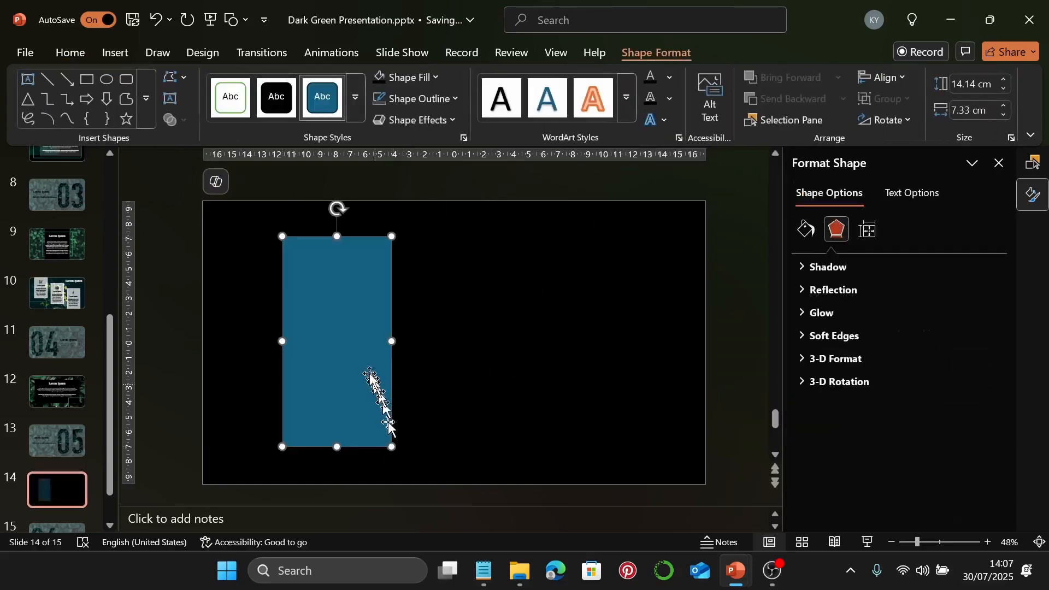
left_click_drag(350, 358, 339, 310)
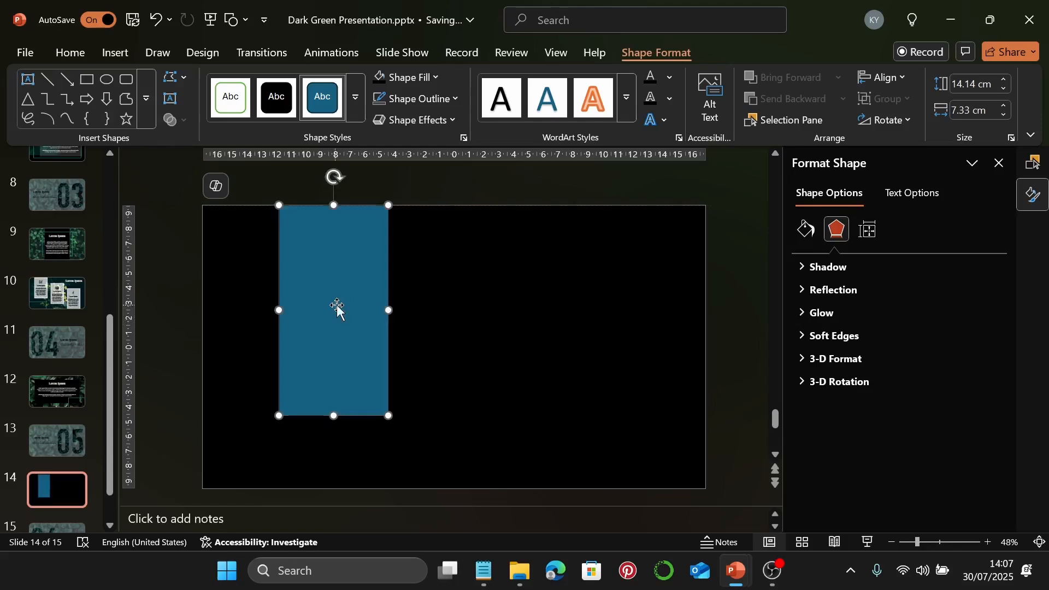
Step: Remove the rectangle's fill and give it a 6 pt outline in the recently used green
left_click(411, 81)
left_click(449, 414)
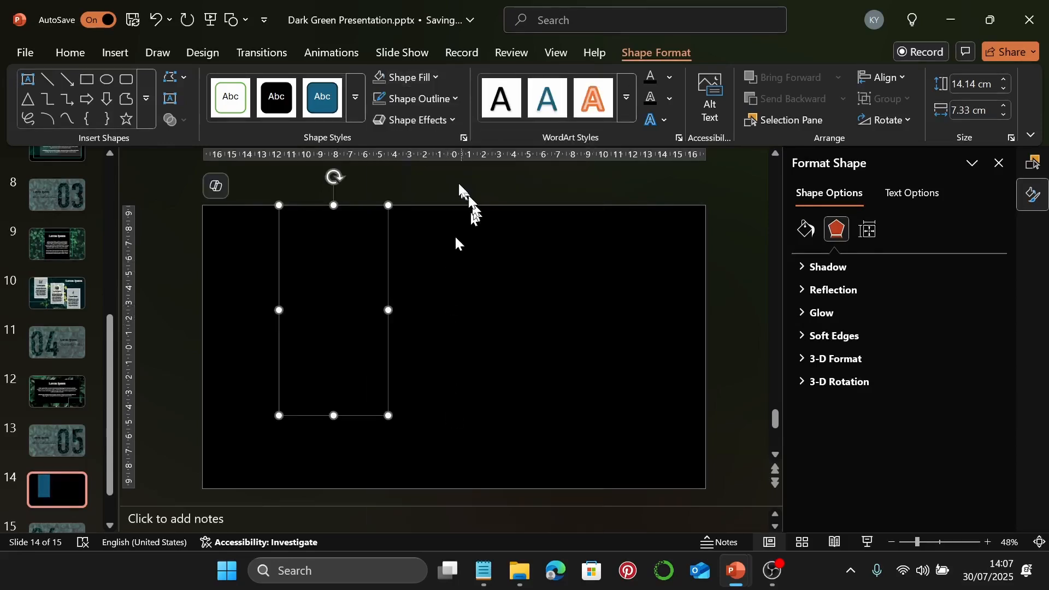
left_click(405, 100)
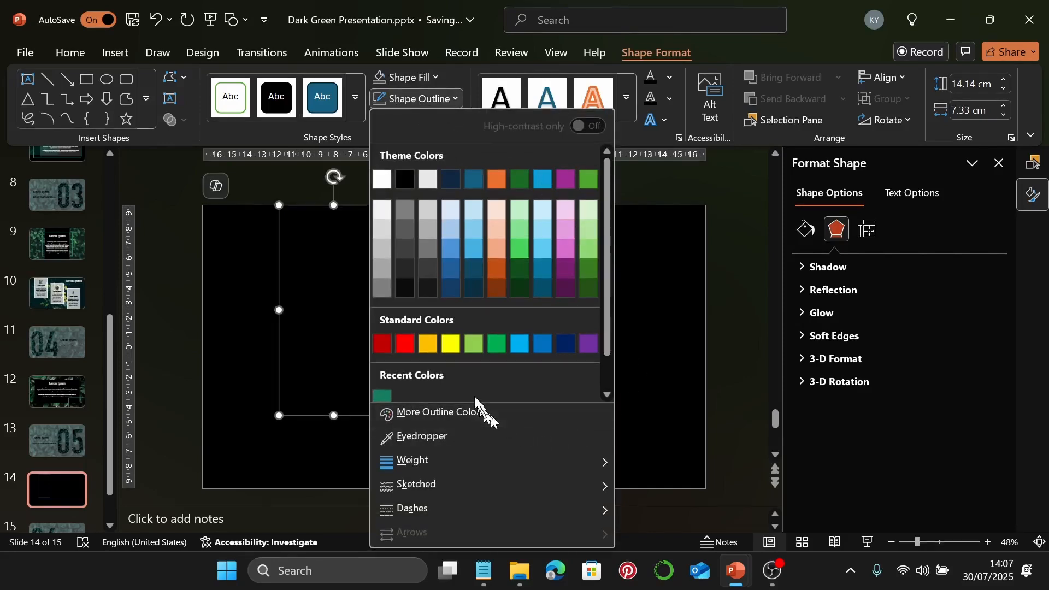
left_click(385, 397)
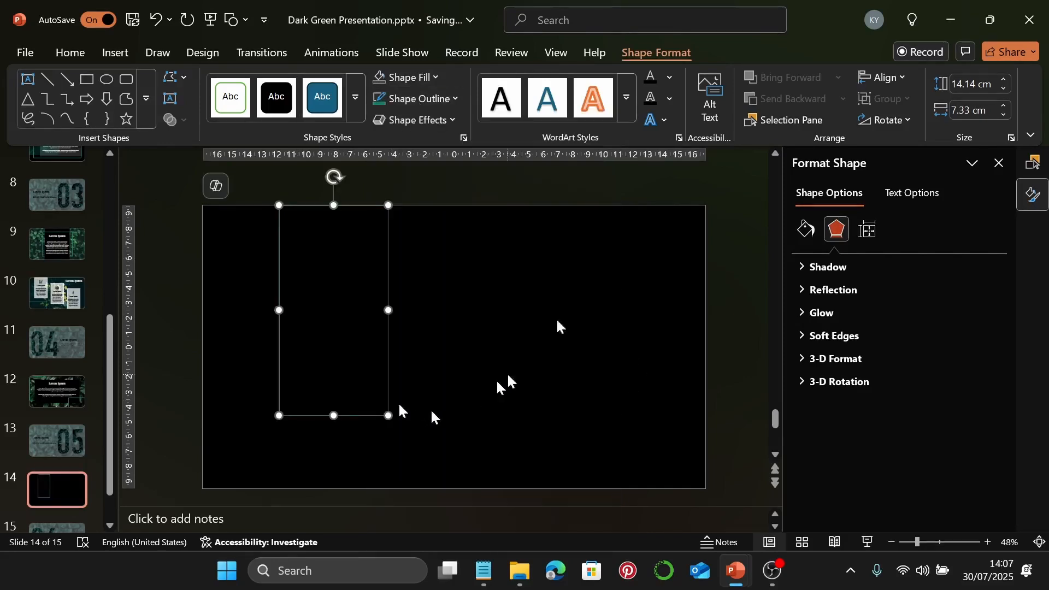
left_click(415, 98)
mouse_move(540, 465)
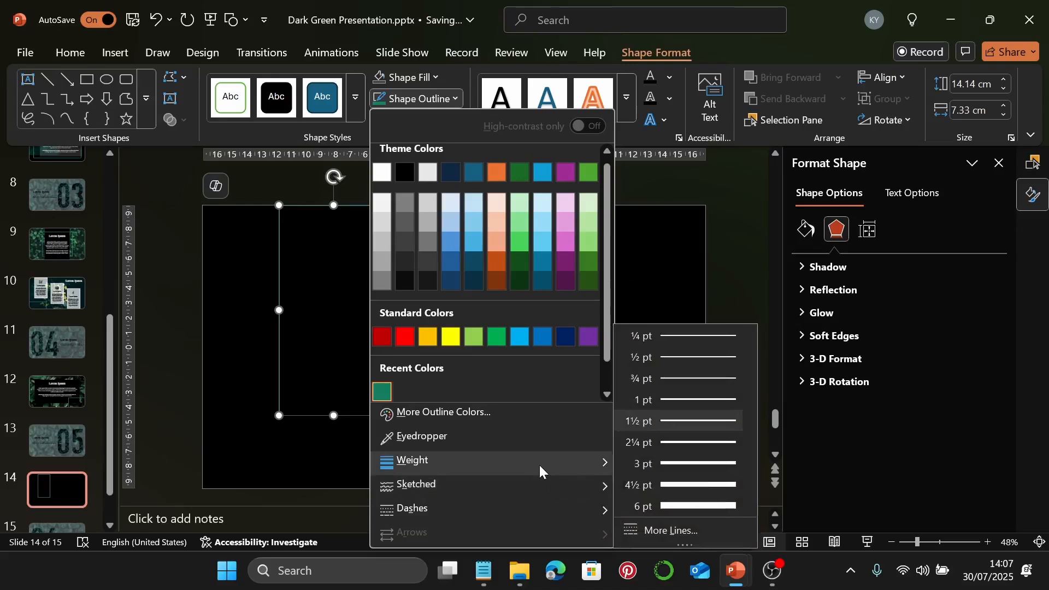
left_click(713, 504)
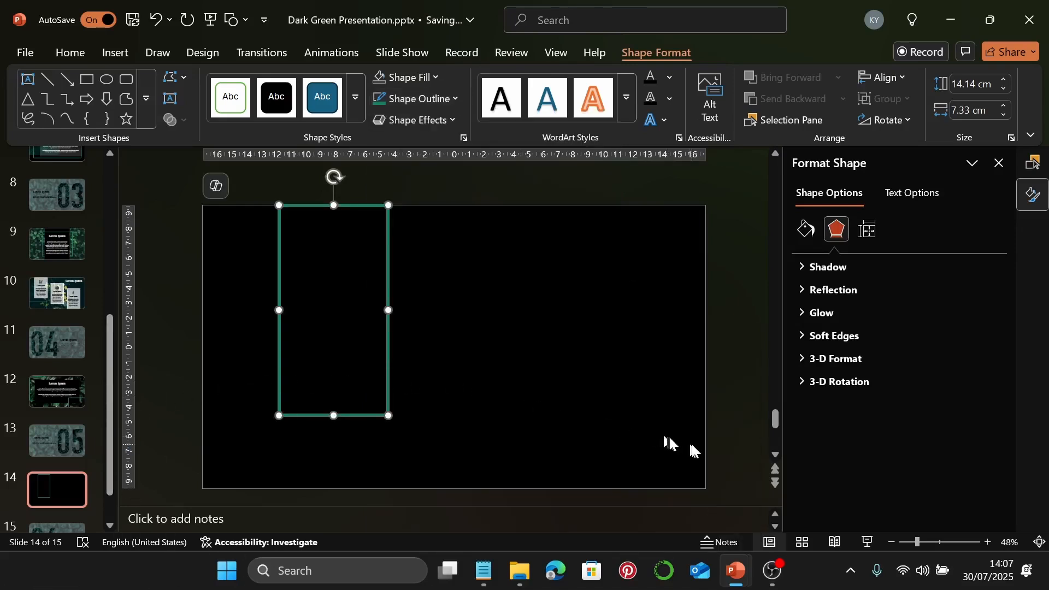
Step: Resize the green frame to 16.4 cm high and 8.2 cm wide, and shift it slightly to the right
left_click(970, 83)
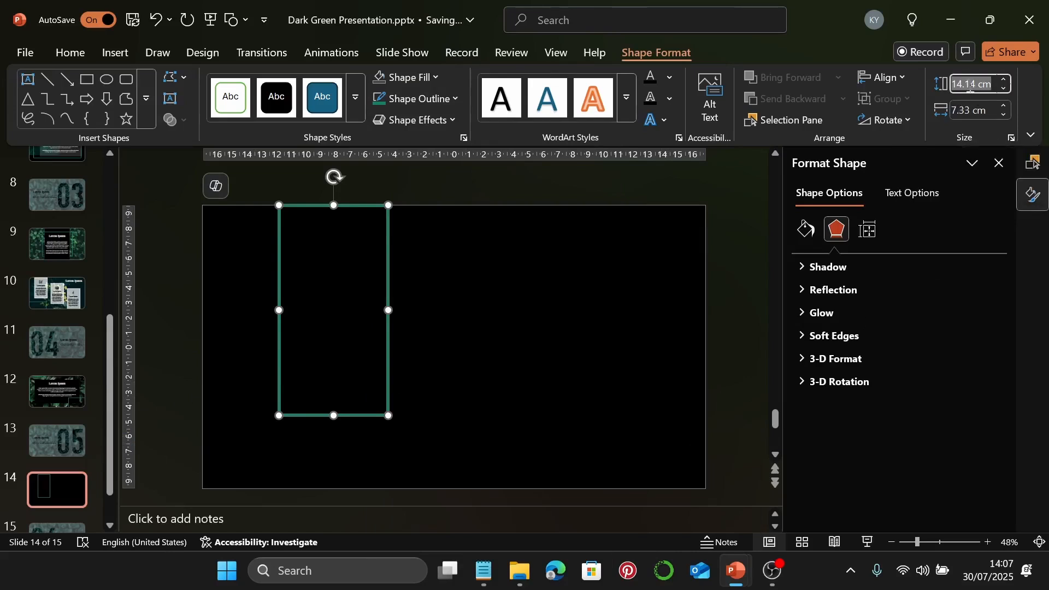
type("16")
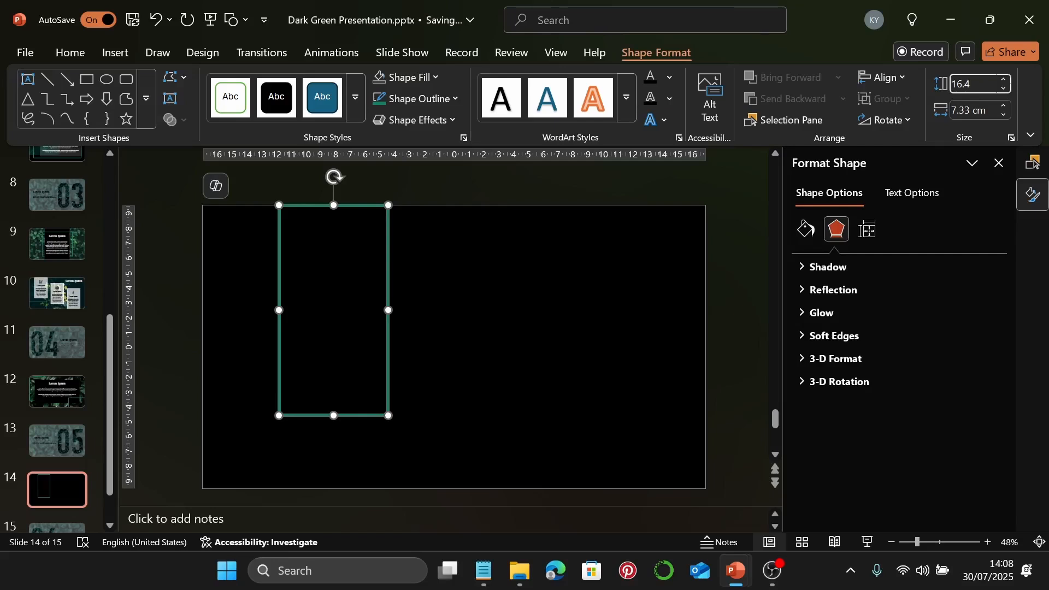
type(".4")
left_click(973, 111)
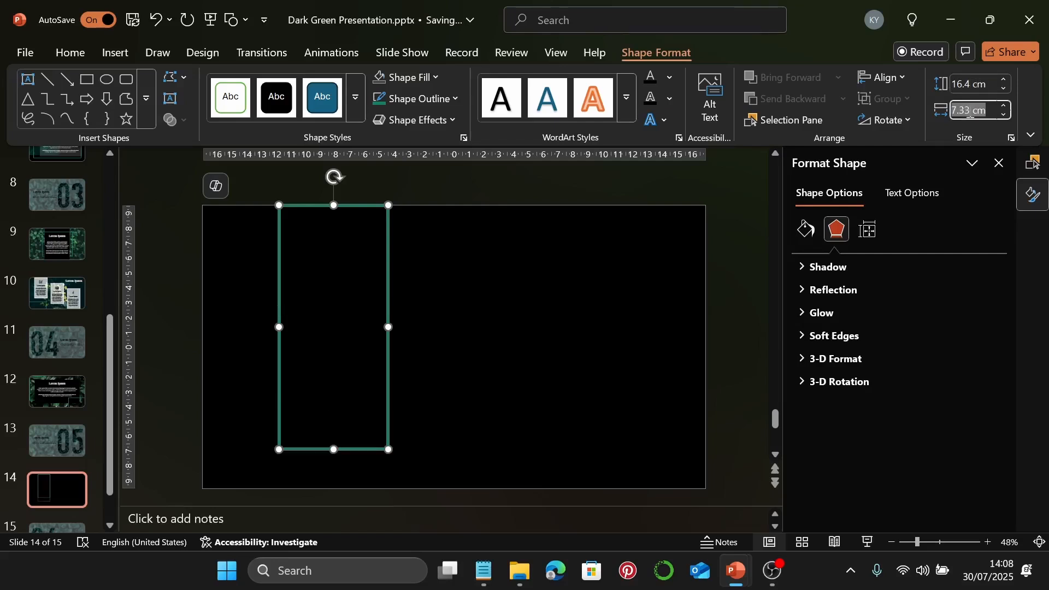
type("8.2")
left_click(656, 289)
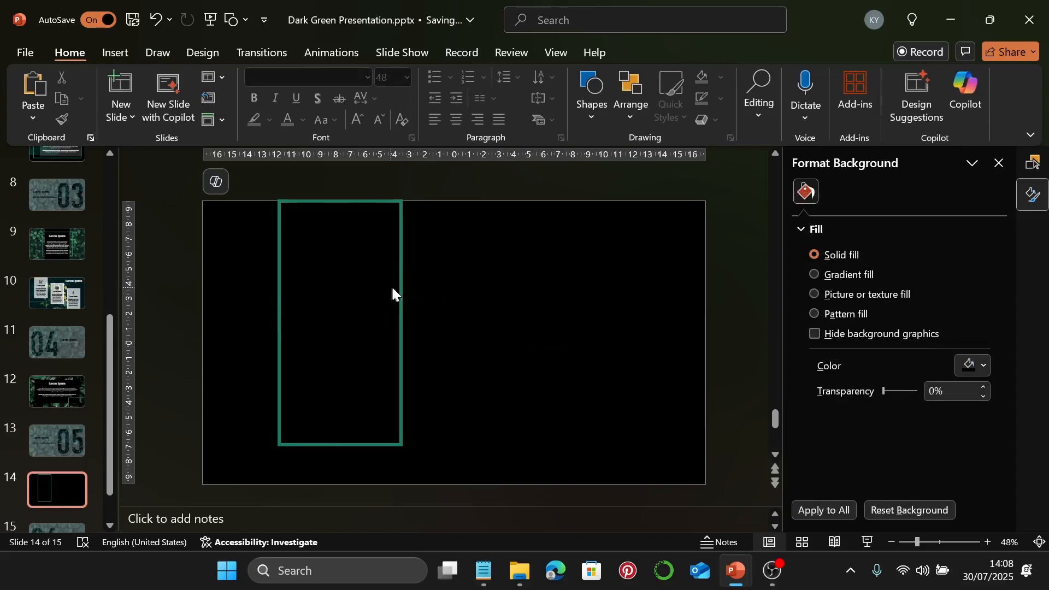
left_click_drag(398, 290, 405, 291)
left_click(457, 292)
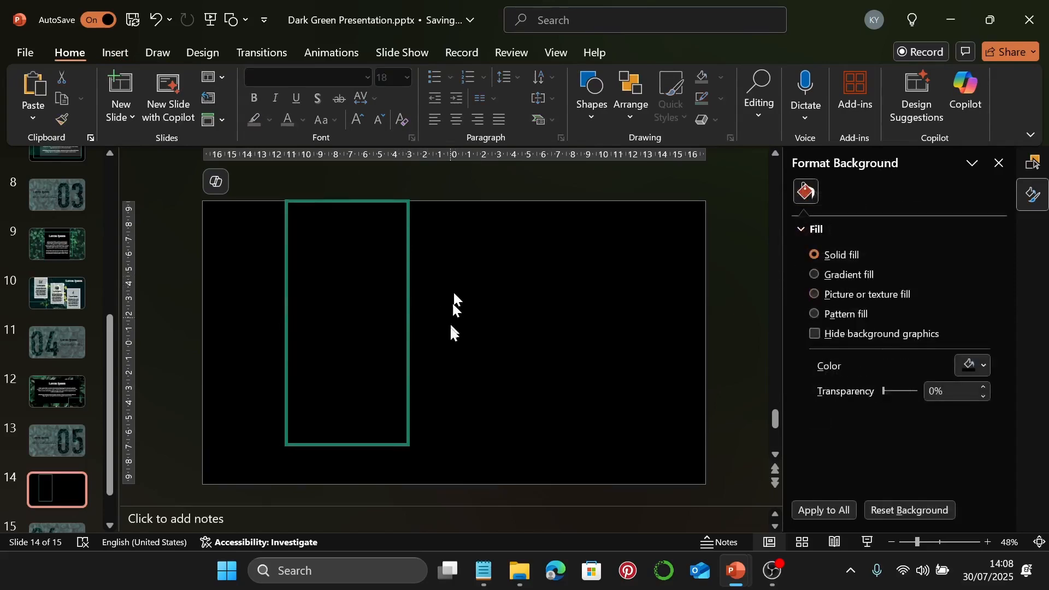
Step: Insert the yellow flower picture pexels-didsss-2923520.jpg from the presentation's images folder in File Explorer onto slide 14
left_click(520, 572)
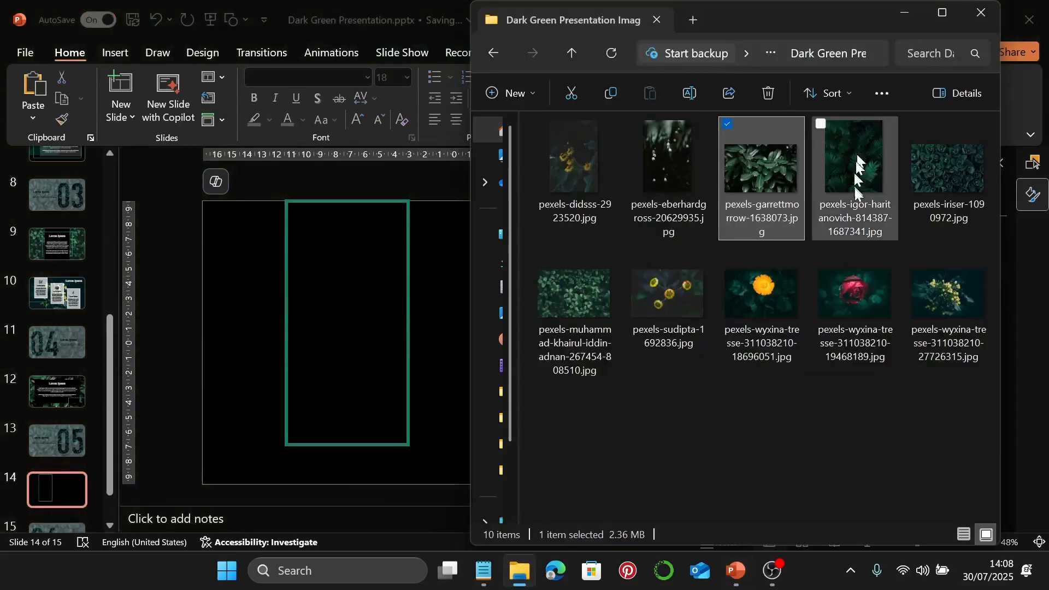
left_click(583, 176)
left_click_drag(585, 156, 295, 387)
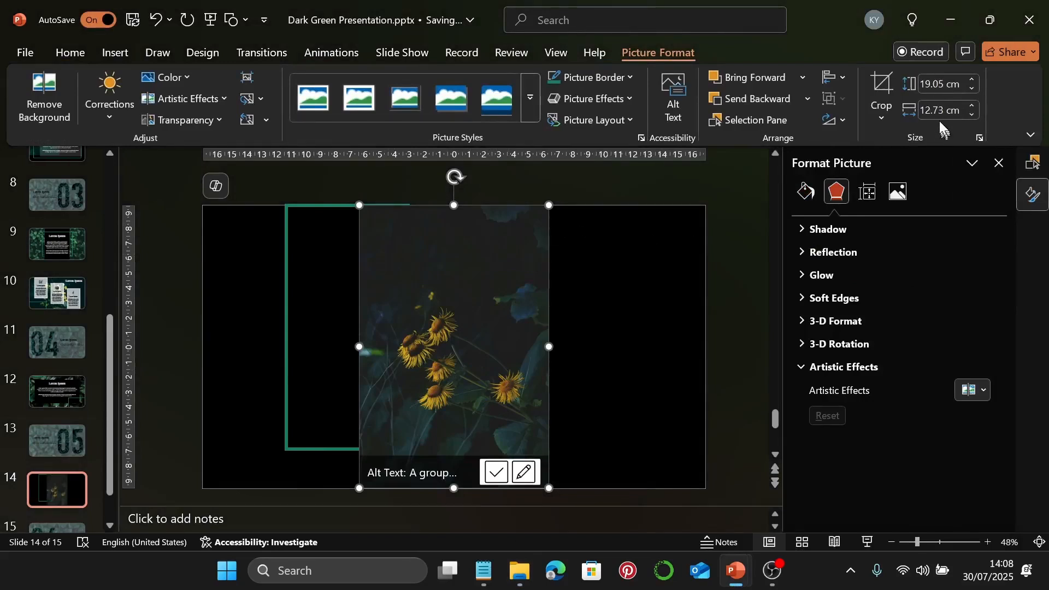
Step: Set the flower picture's width to 11.6 cm and place it at the slide's bottom edge, overlapping the green frame's lower left
left_click(933, 111)
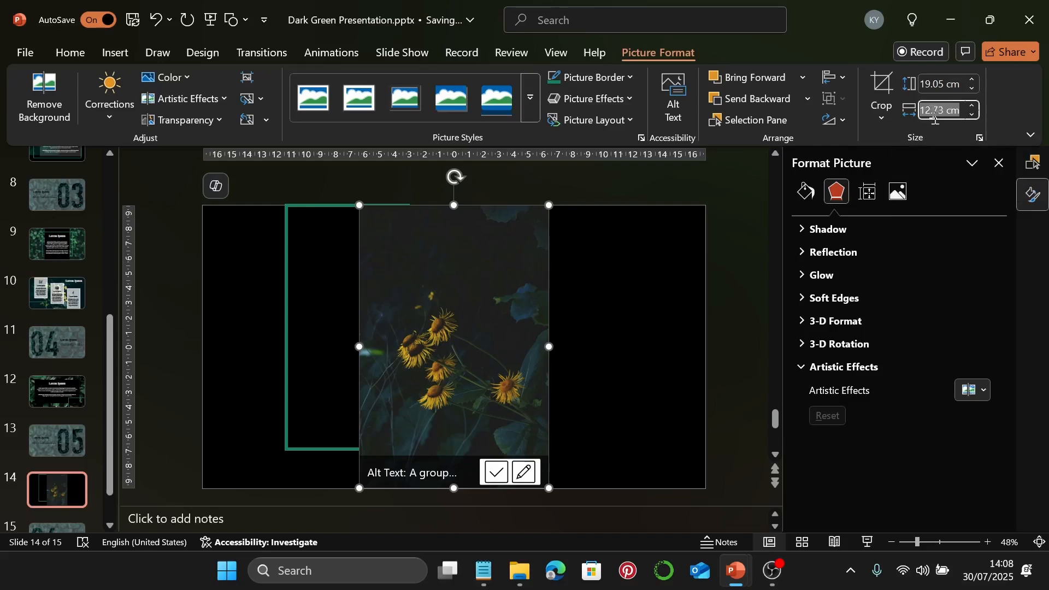
type("11.")
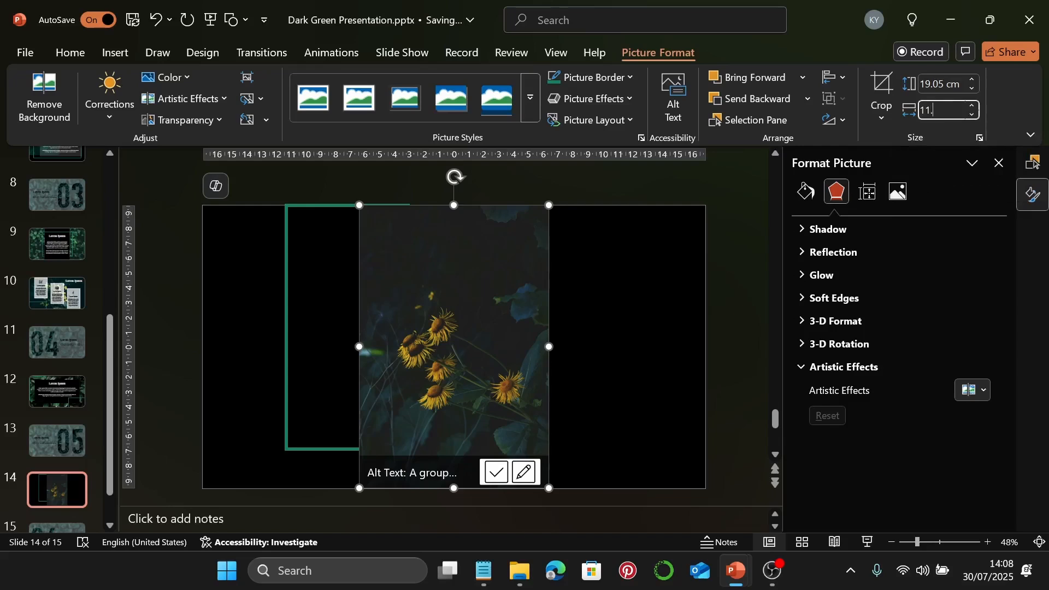
type("6")
key("Return")
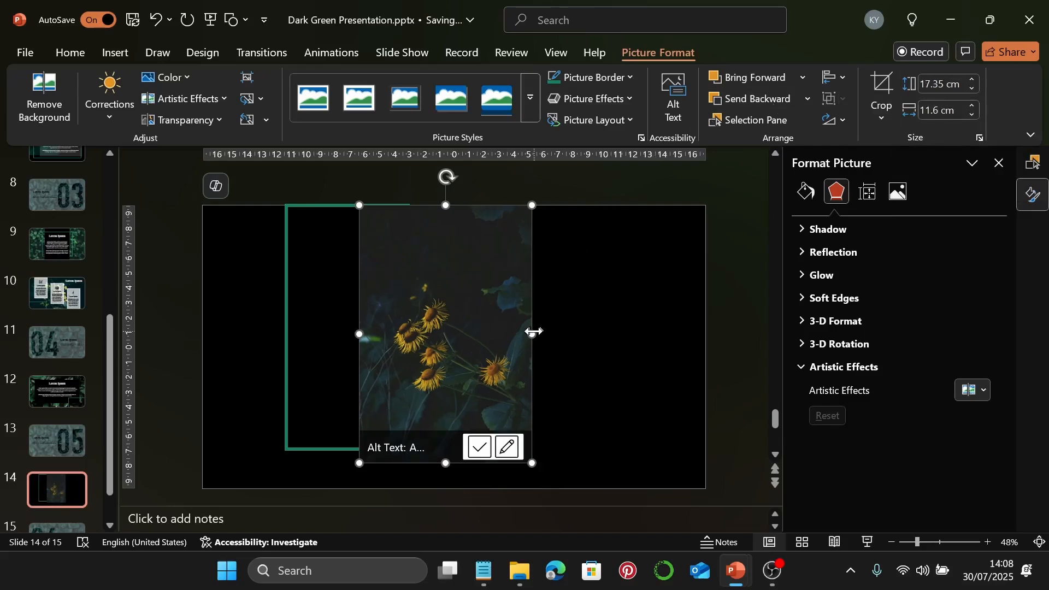
left_click_drag(494, 321, 343, 348)
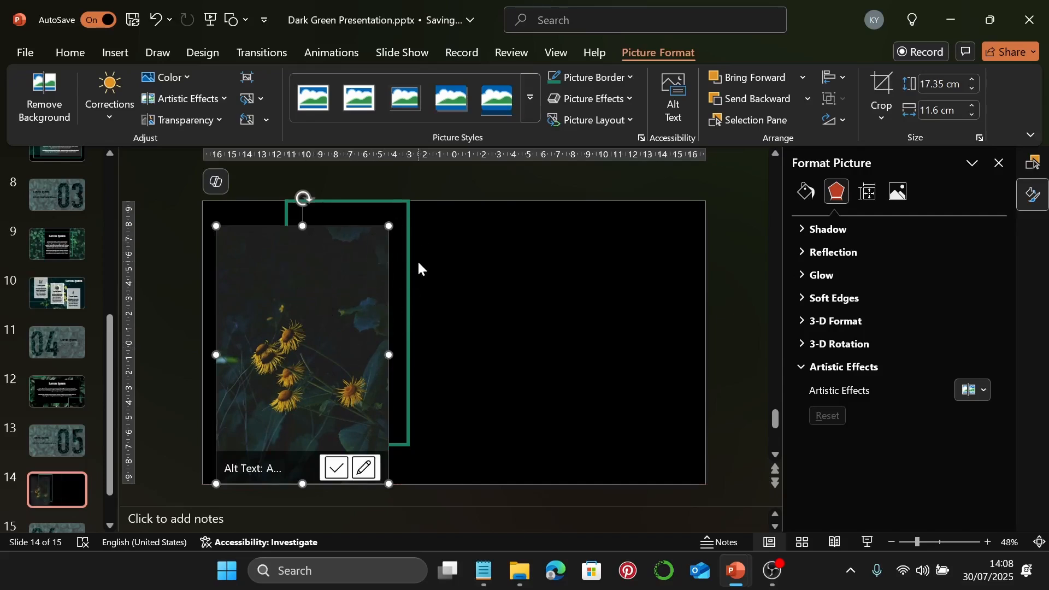
left_click(476, 287)
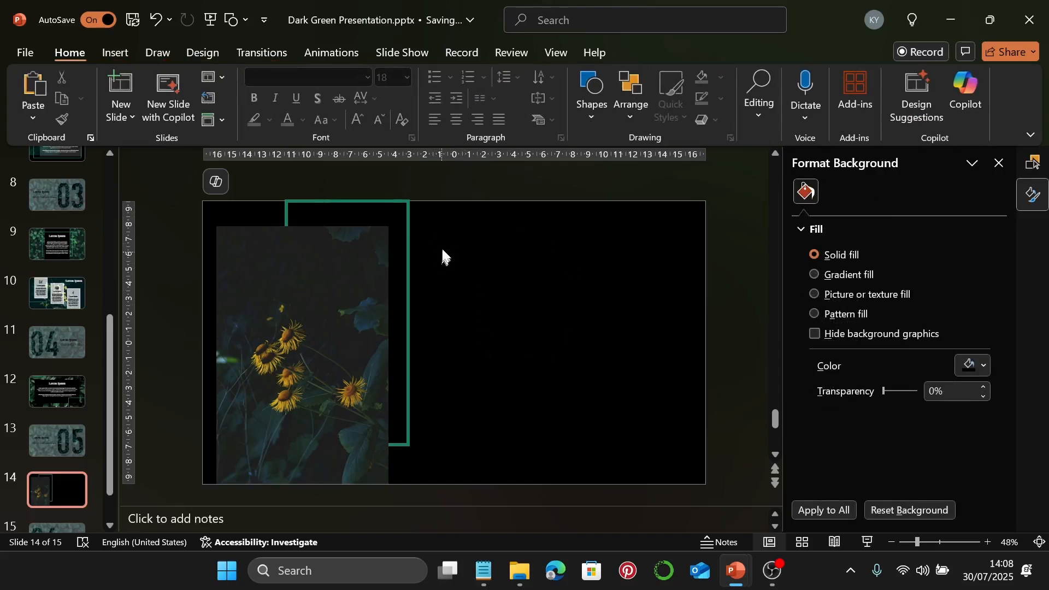
left_click(413, 230)
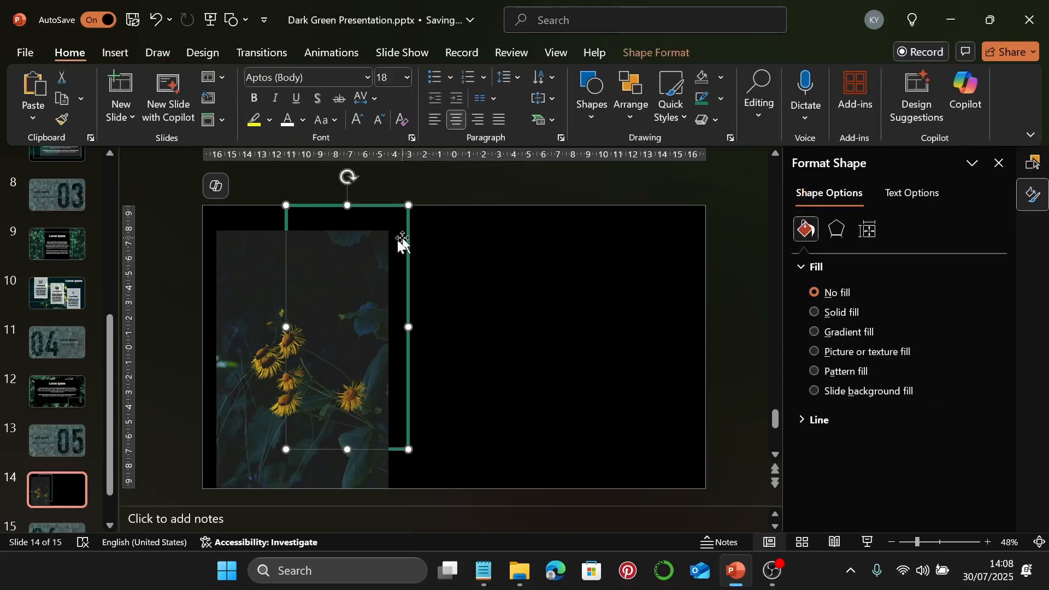
left_click(538, 245)
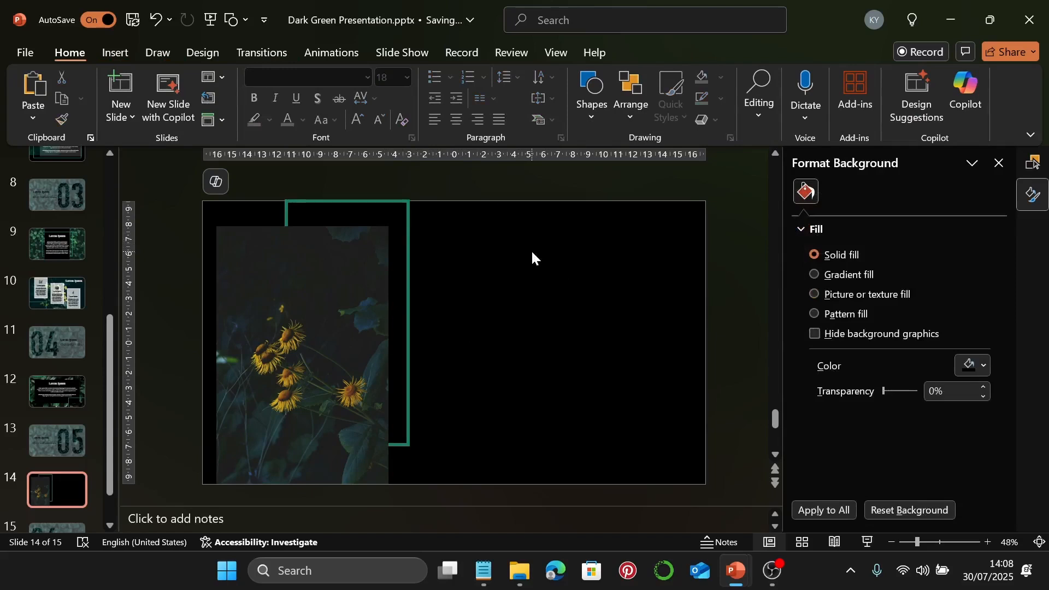
Step: Add a text box in the upper part of the slide's empty right half and enter the heading text "Lorem"
left_click(119, 52)
left_click(678, 104)
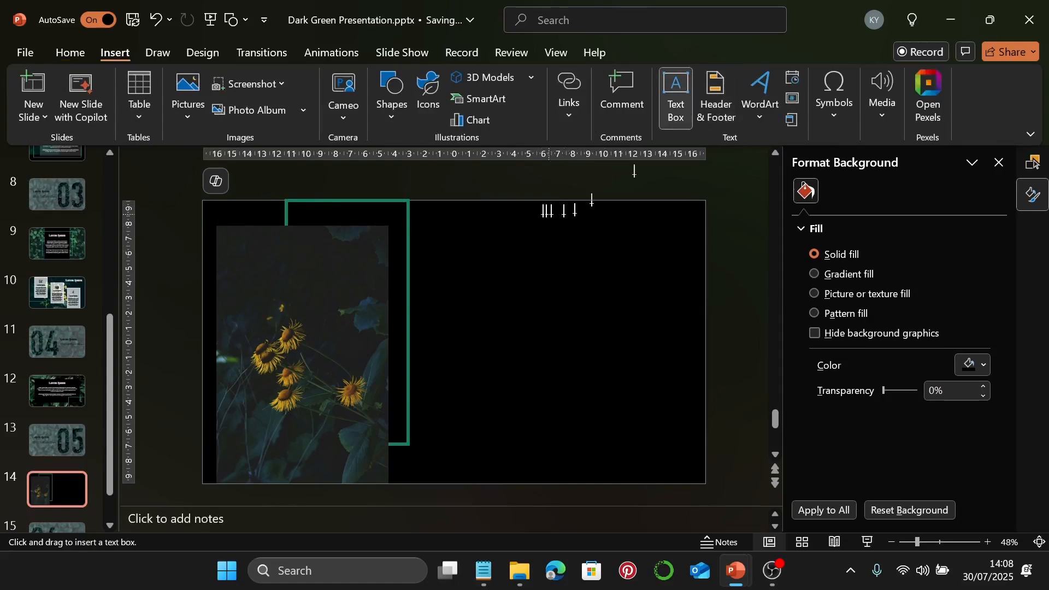
left_click_drag(487, 241, 598, 268)
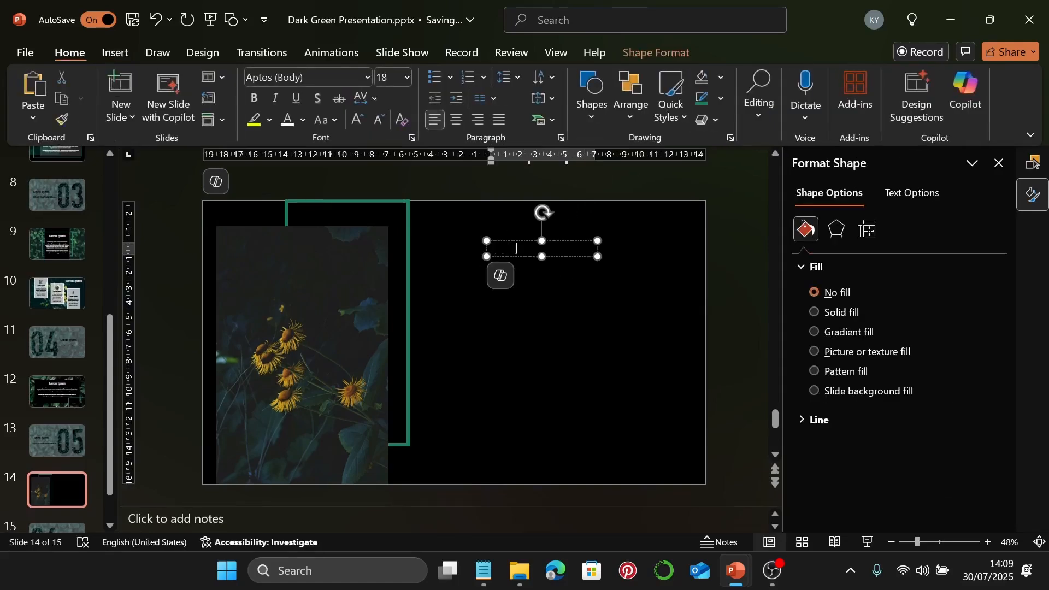
type("Lorem")
left_click(557, 241)
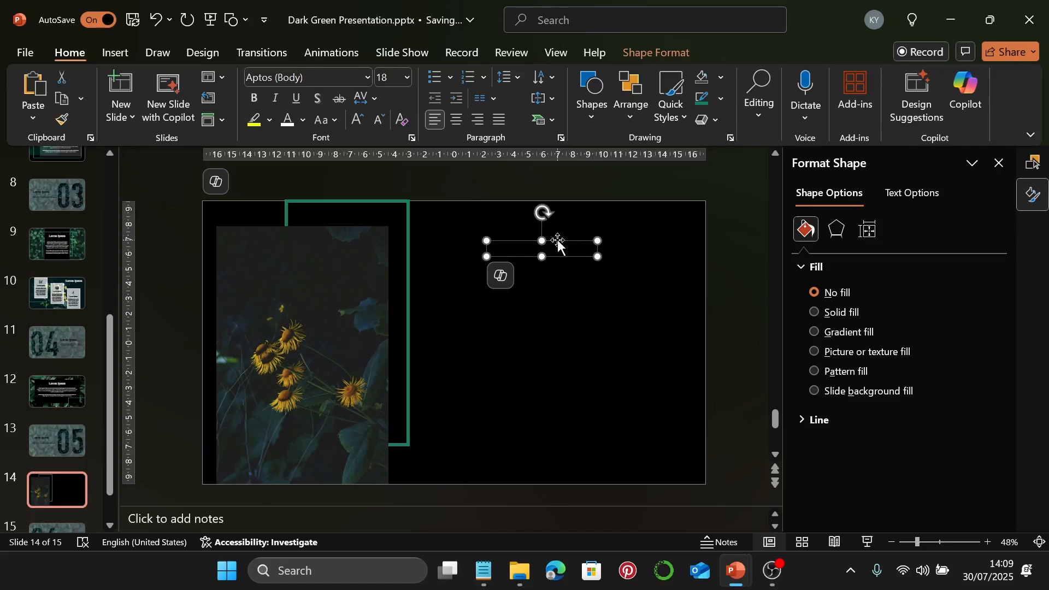
Step: Format the heading "Lorem Ipsum" in white 48 pt Playfair Display, widen its box to fit one line, and shift it slightly left
left_click(368, 77)
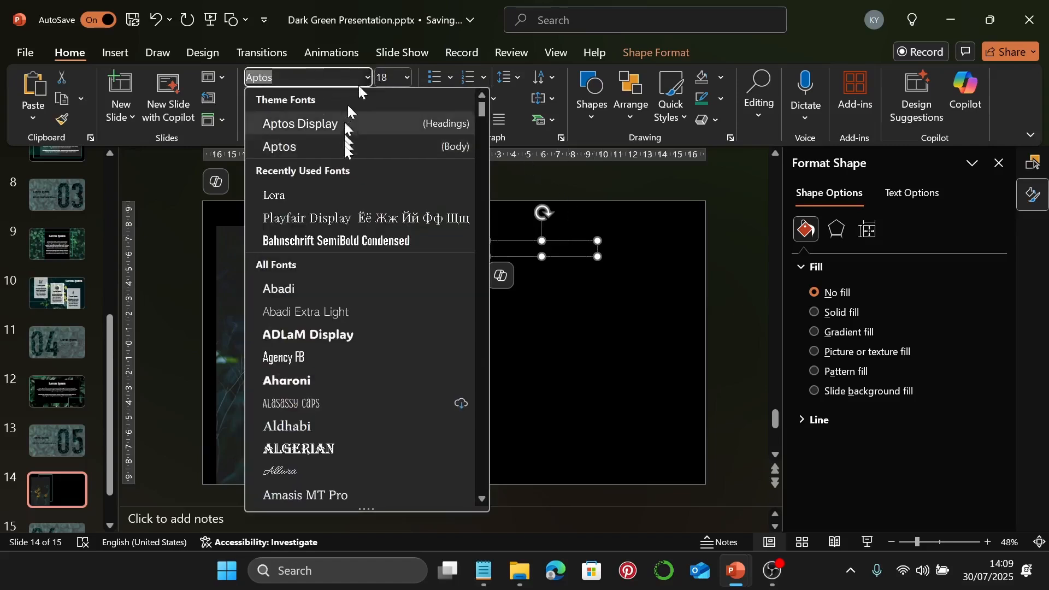
left_click(351, 218)
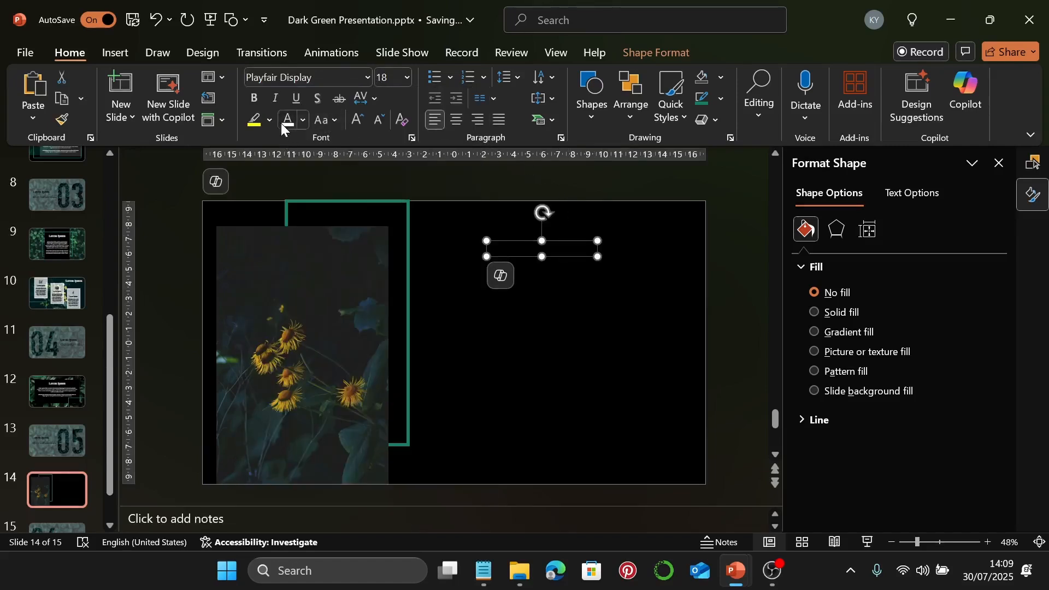
left_click(407, 77)
left_click(387, 420)
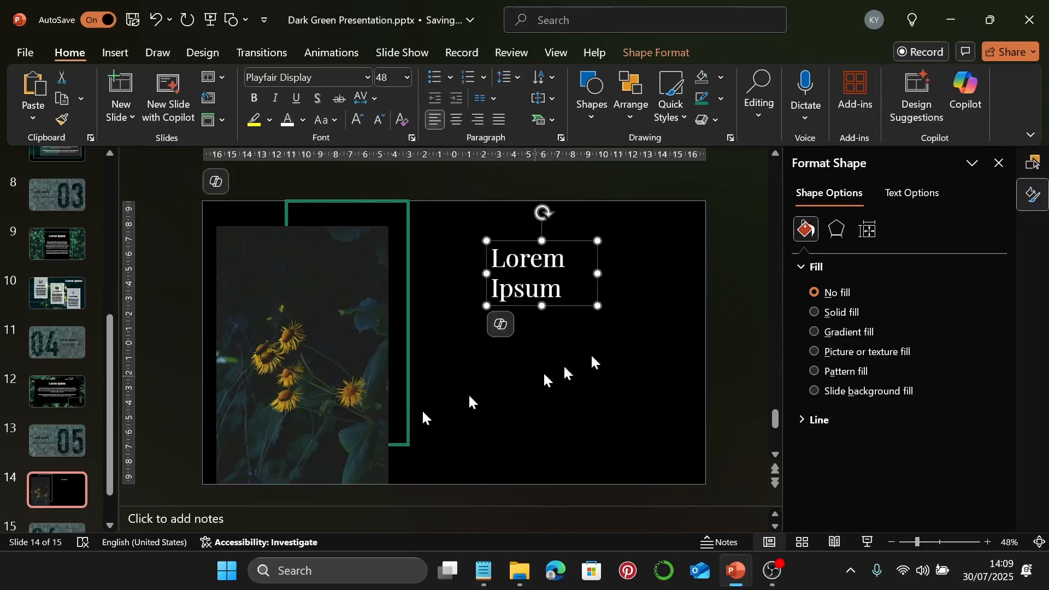
left_click_drag(607, 277, 661, 282)
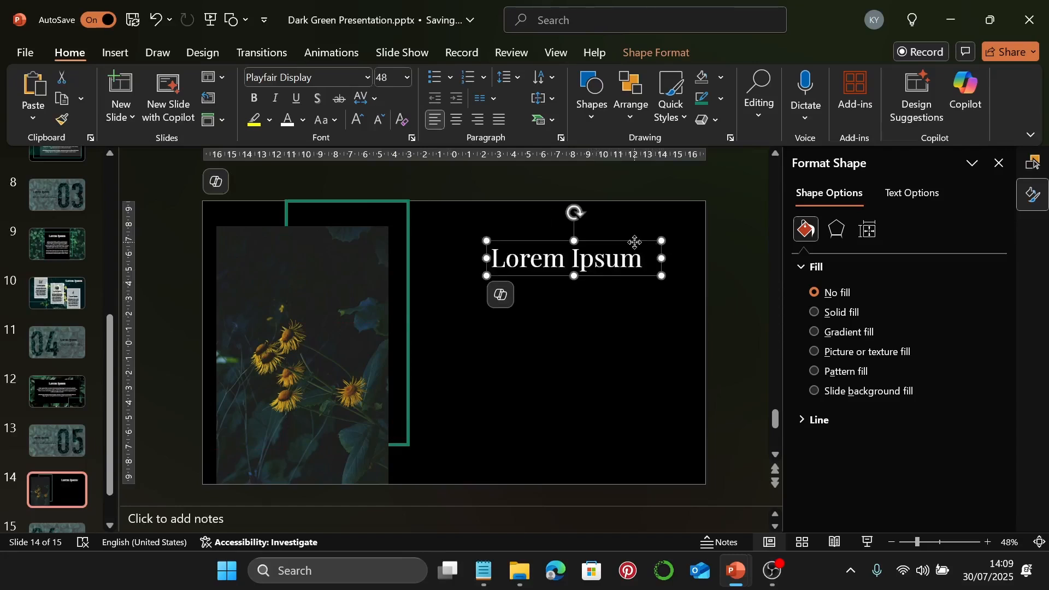
left_click_drag(634, 242, 604, 239)
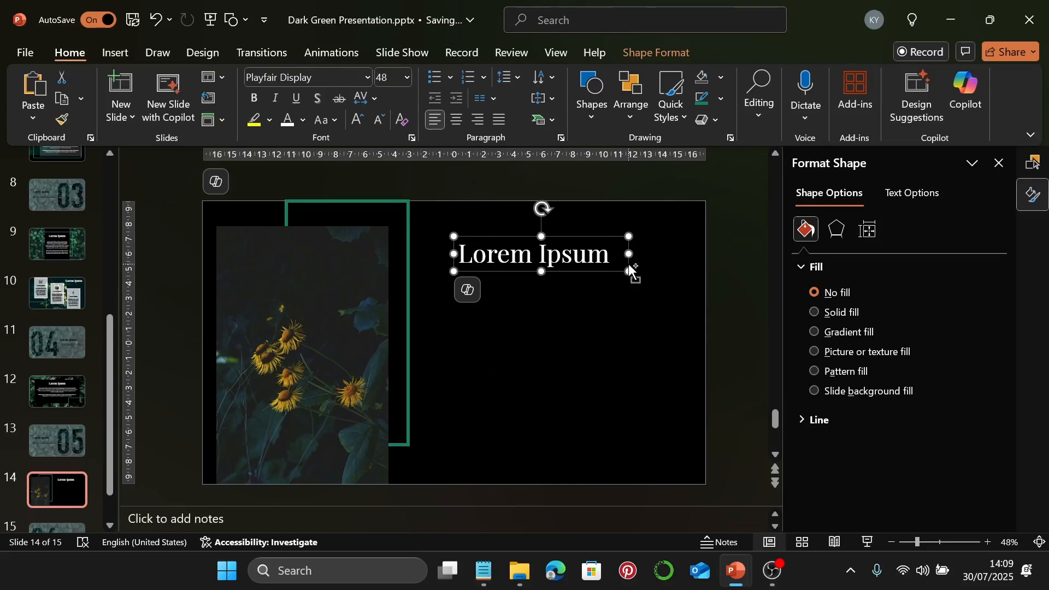
Step: Duplicate the heading directly below itself and format the copy in 18 pt Lora as body text
left_click_drag(628, 264, 631, 328)
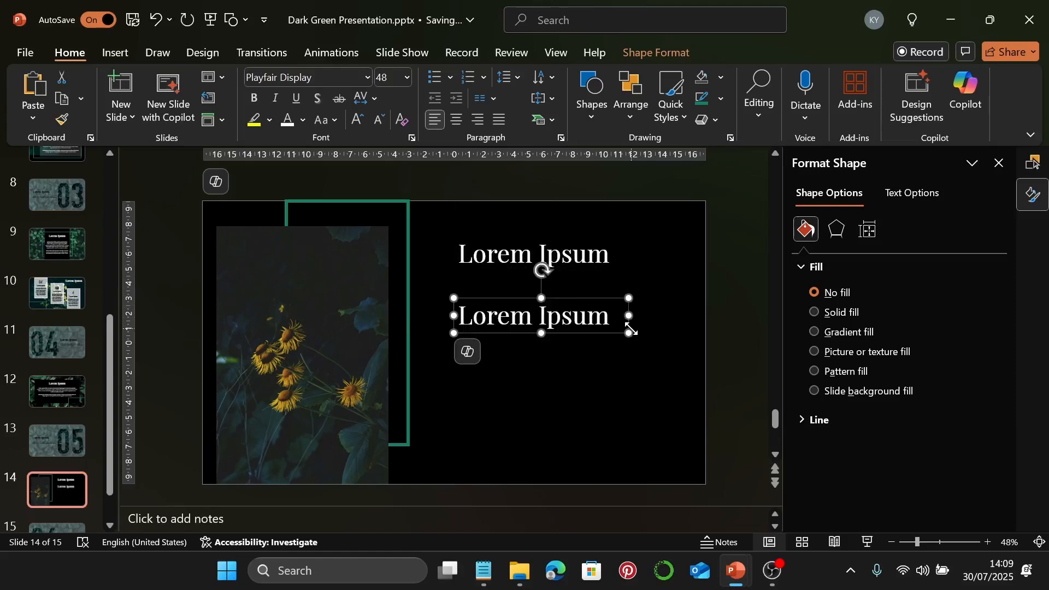
left_click(367, 77)
left_click(343, 218)
left_click(398, 76)
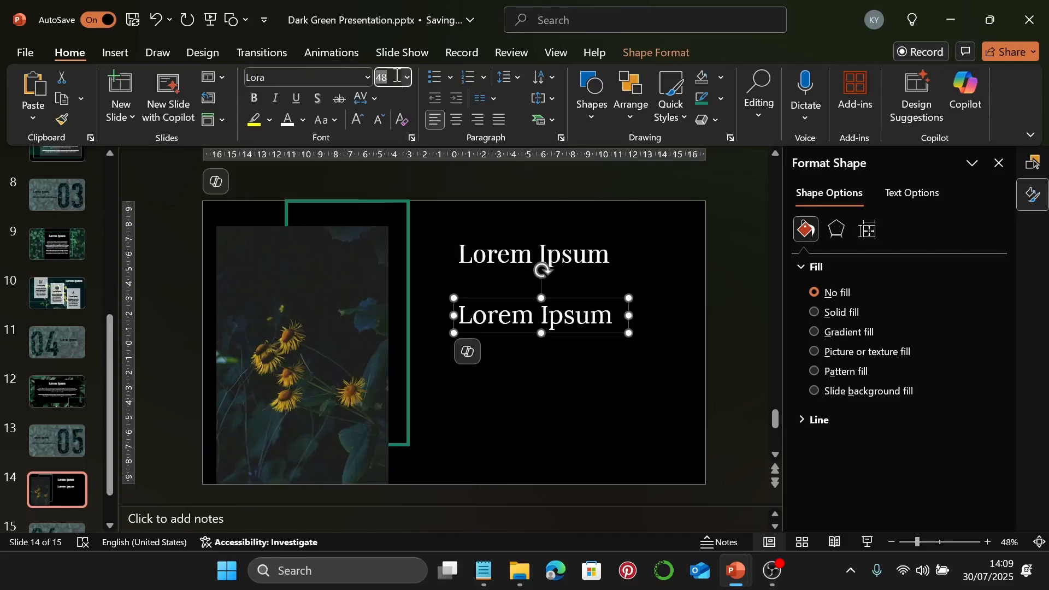
type("18")
key("Return")
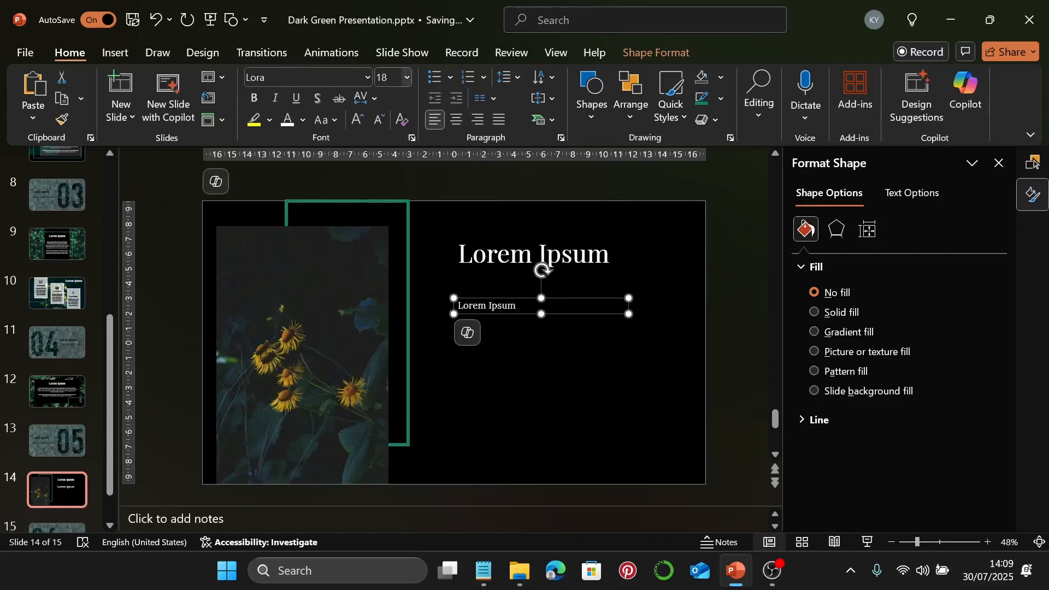
Step: Copy the two body paragraphs of section 05 from the Title slides notes in Notepad and return to the presentation
left_click(483, 571)
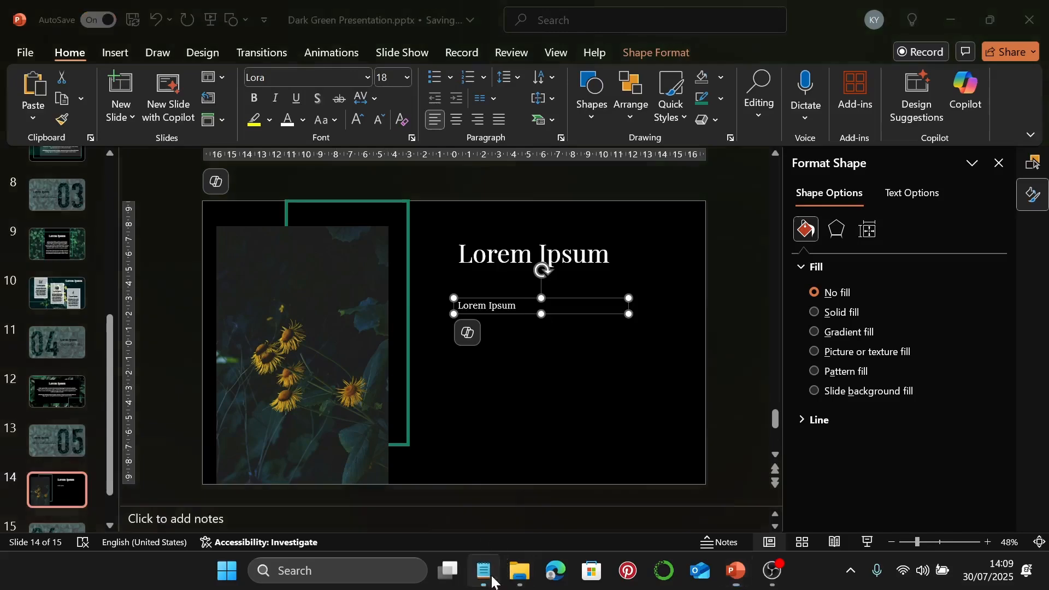
scroll(683, 311, "down", 6)
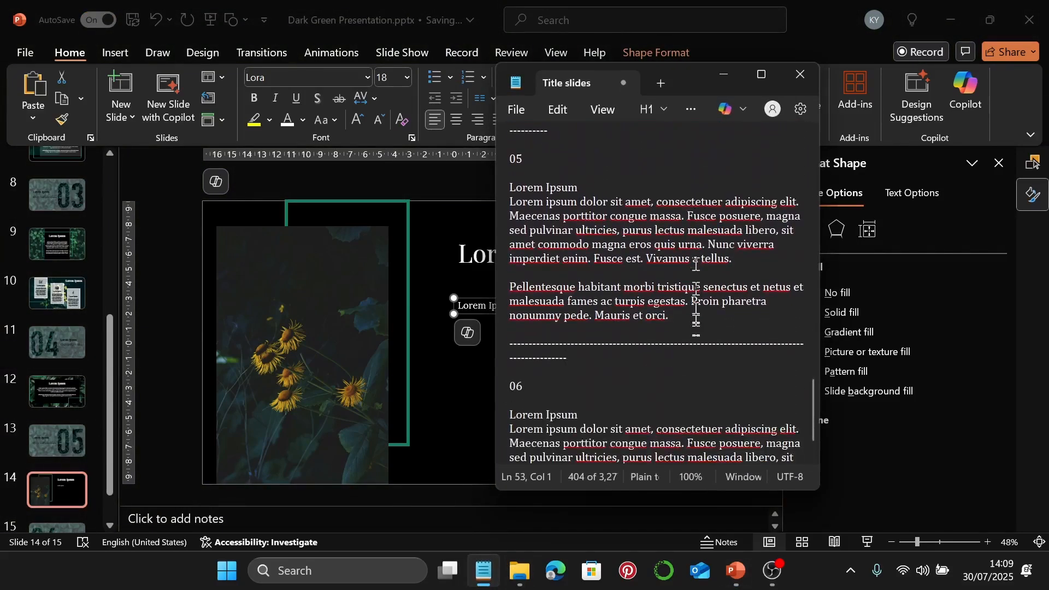
left_click_drag(689, 328, 505, 200)
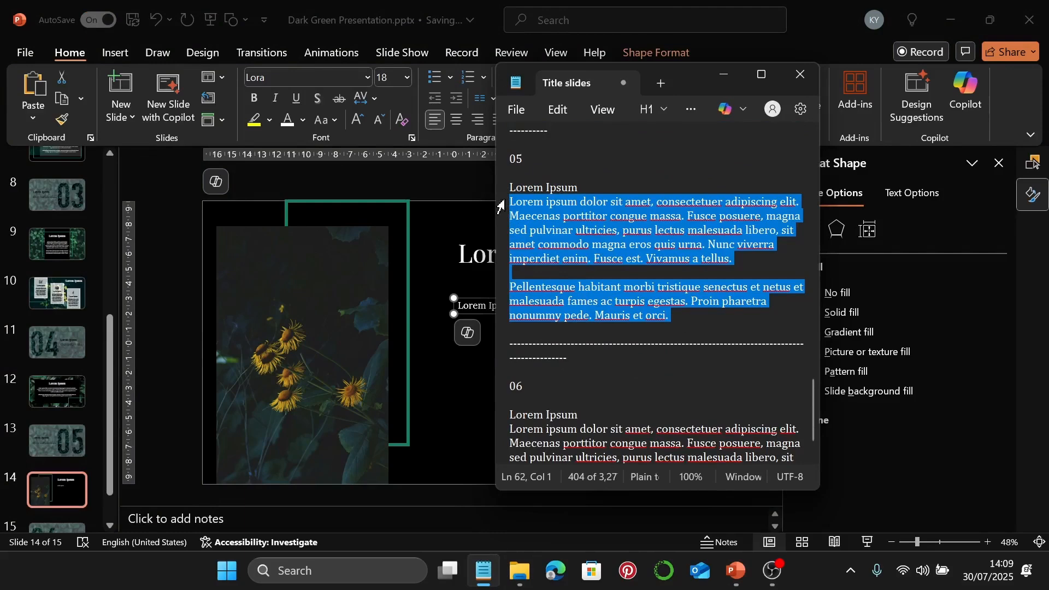
left_click(725, 75)
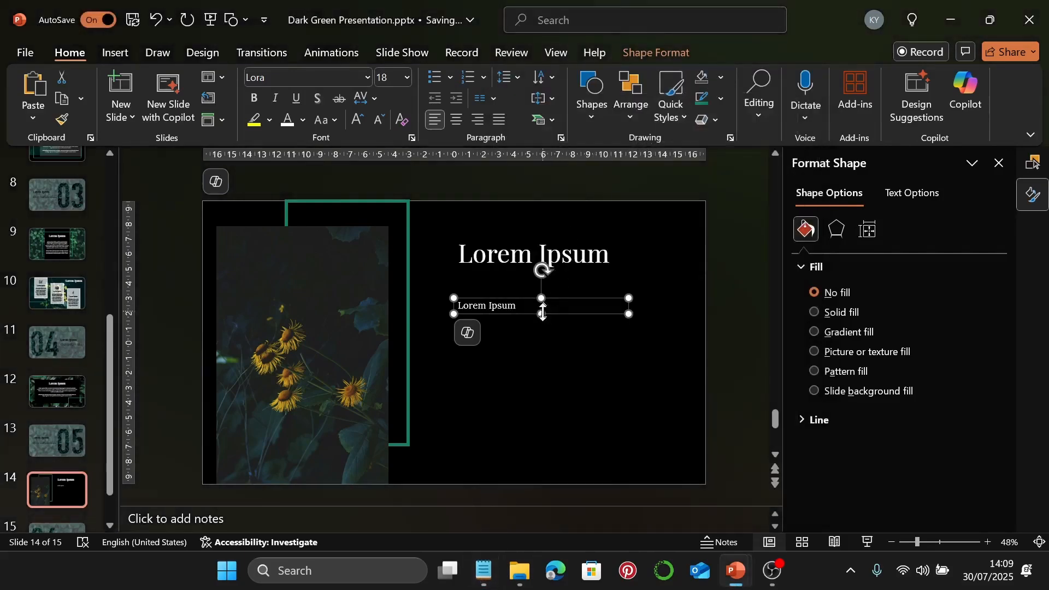
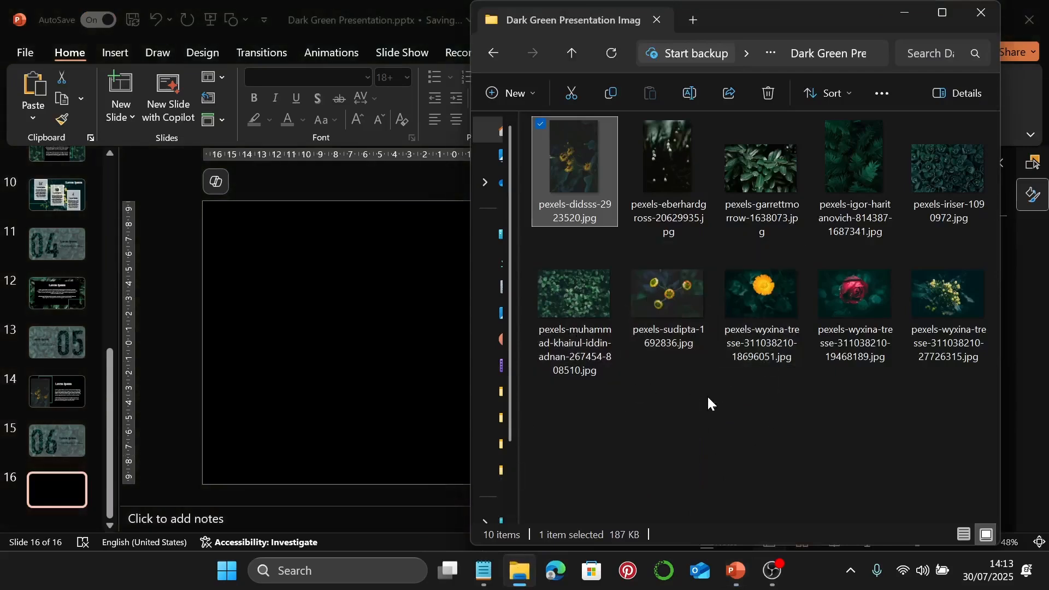
Step: Insert the white flower picture pexels-eberhardgross-20629935.jpg from the File Explorer images folder onto slide 16 and align it to the slide's centre
left_click(671, 169)
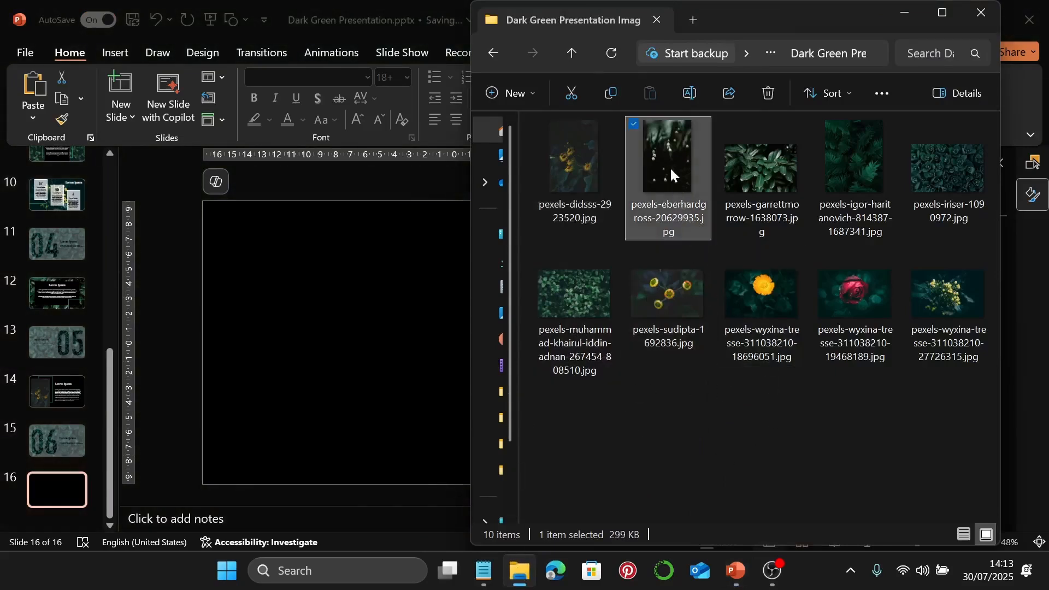
left_click_drag(670, 166, 418, 335)
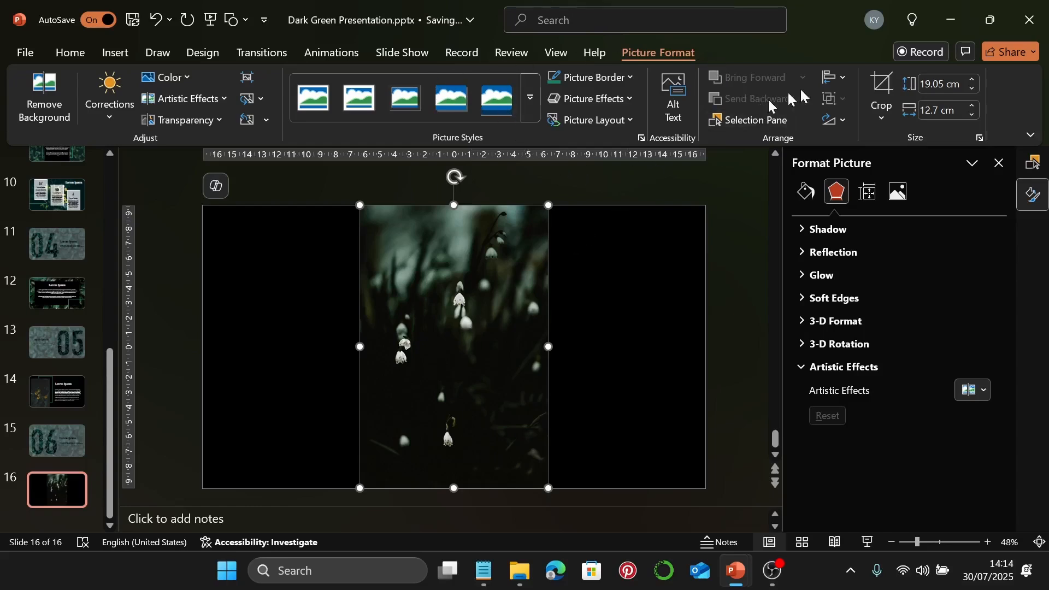
left_click(843, 77)
left_click(886, 124)
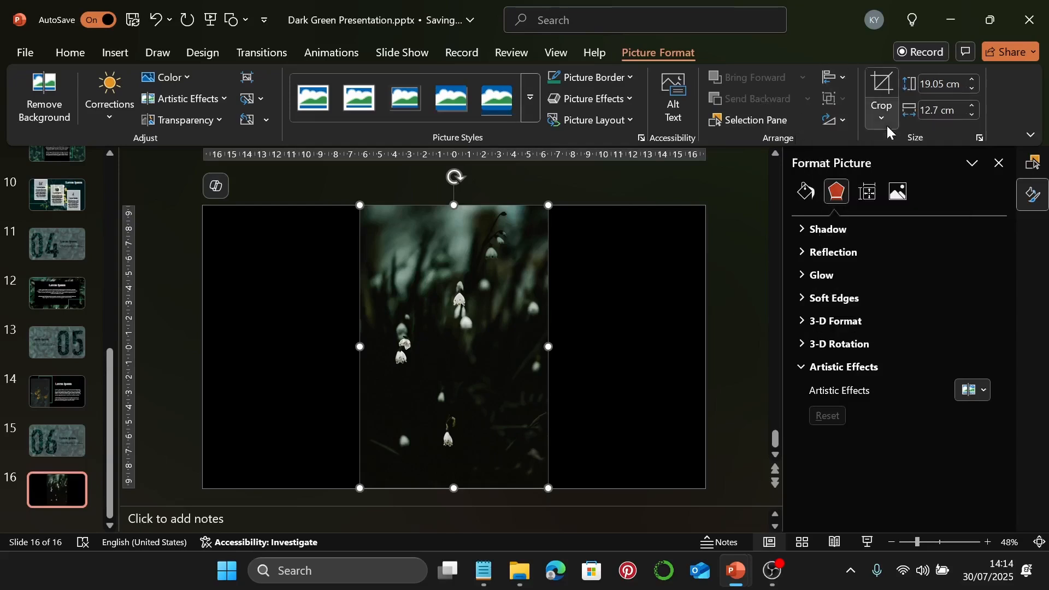
left_click(624, 191)
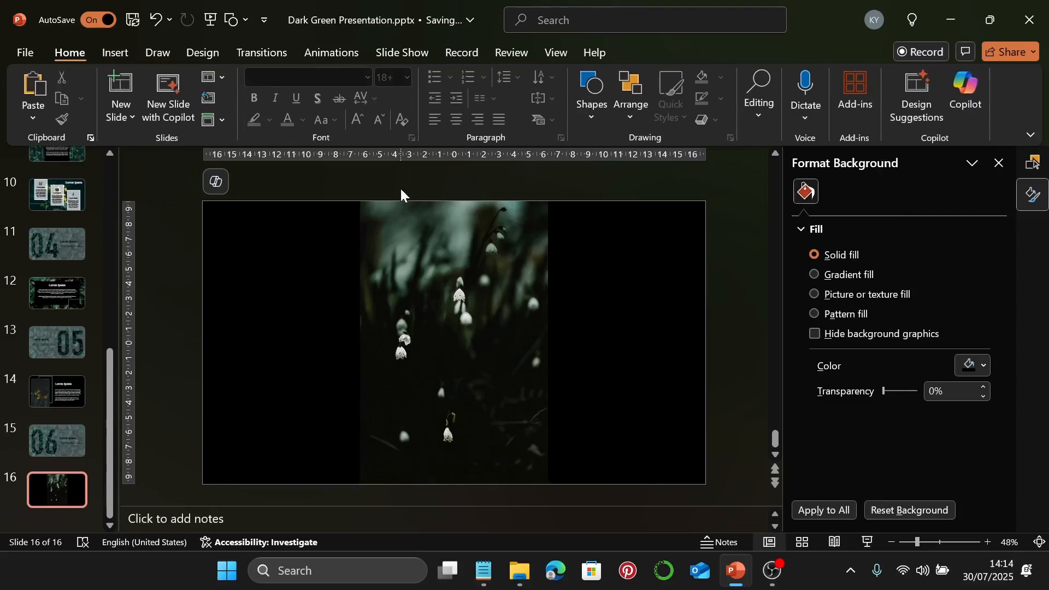
Step: Search the stock icons for "flower" and insert the solid bouquet and the solid six-petal flower
left_click(111, 53)
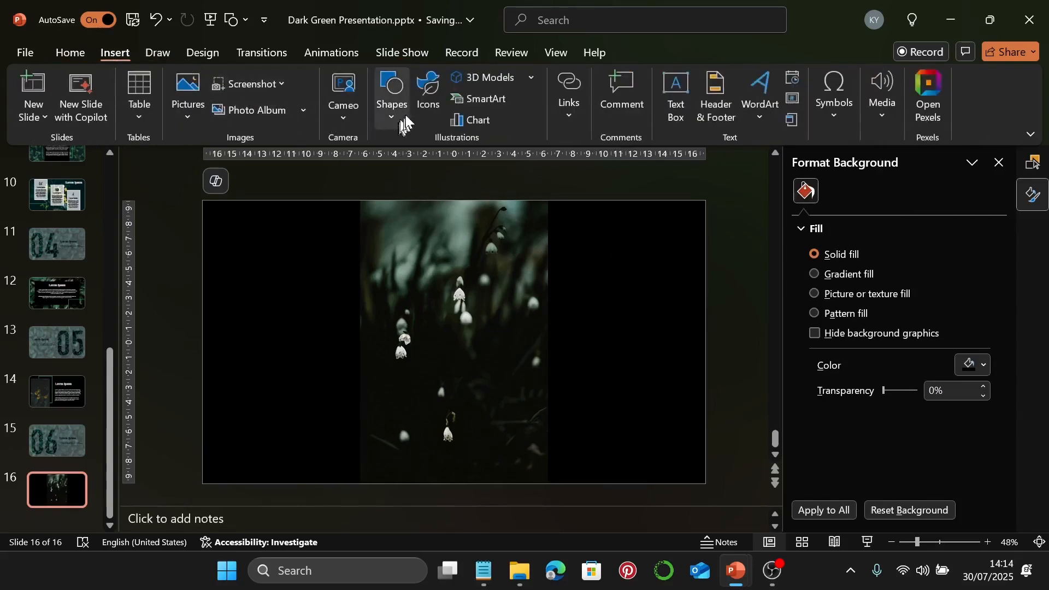
left_click(418, 89)
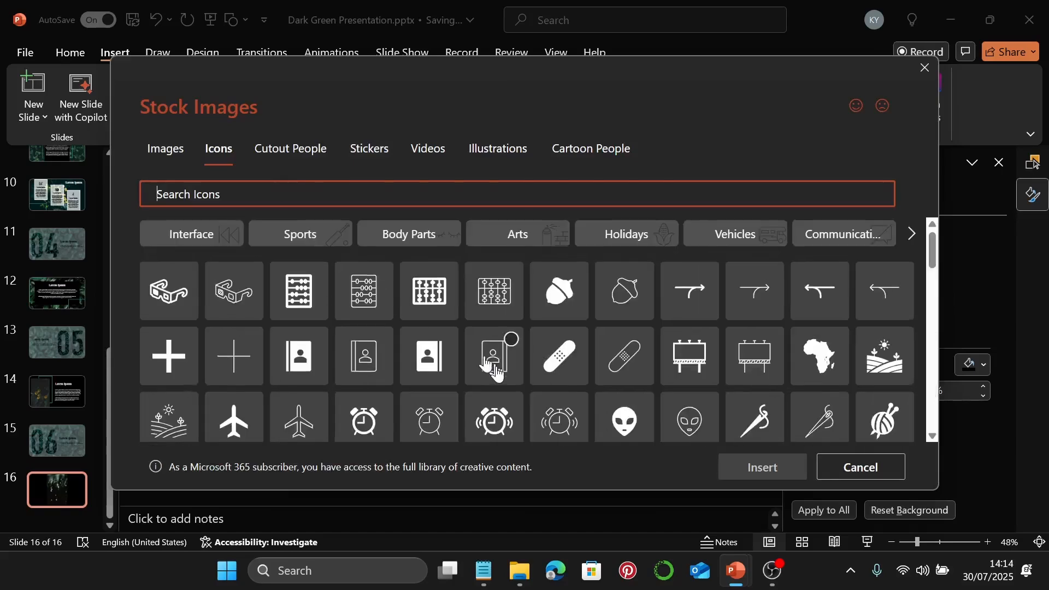
scroll(490, 350, "down", 10)
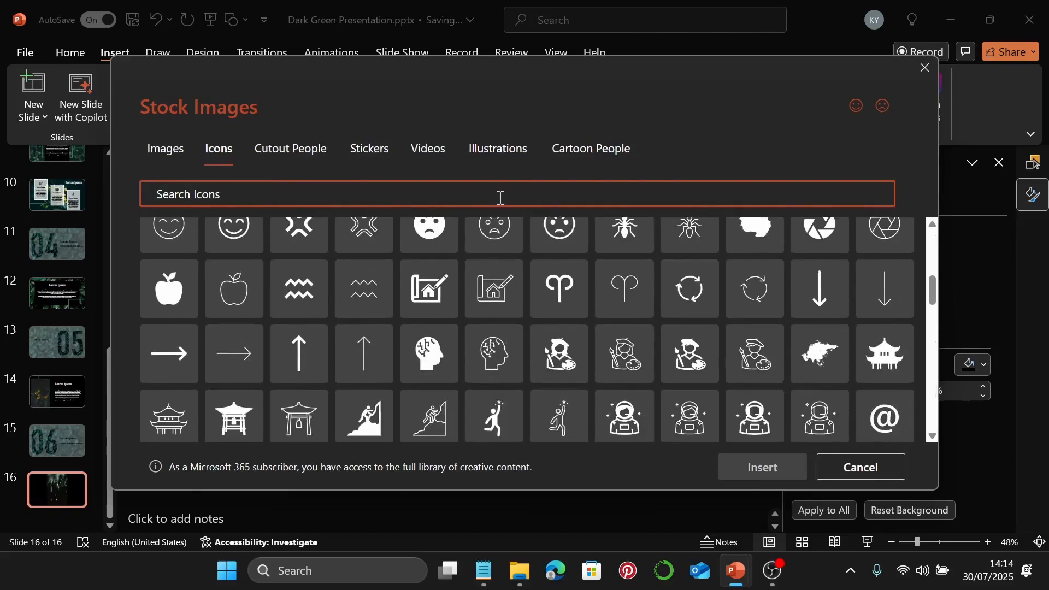
type("flower")
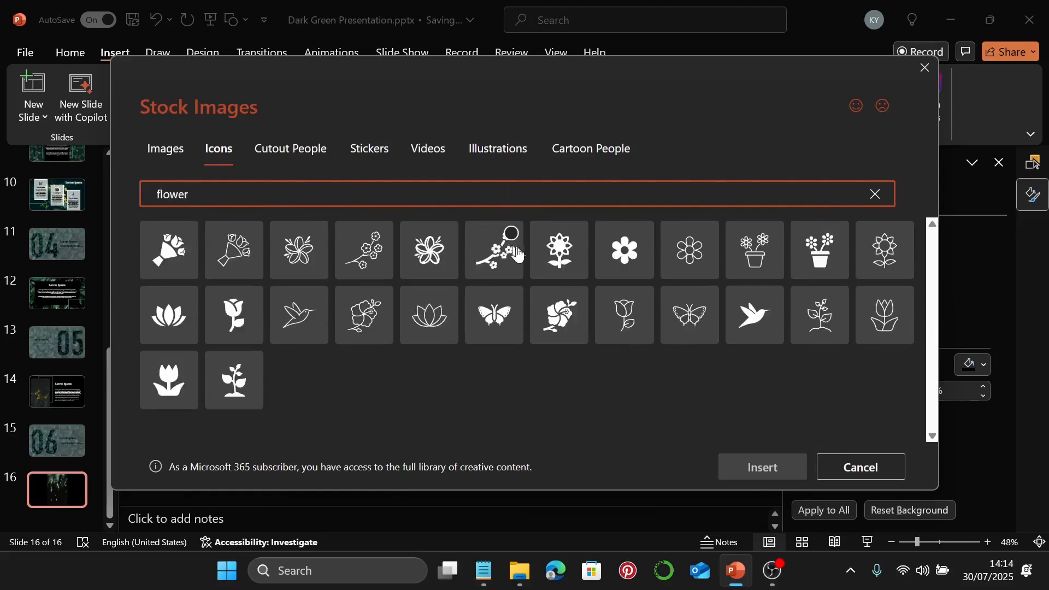
left_click(183, 257)
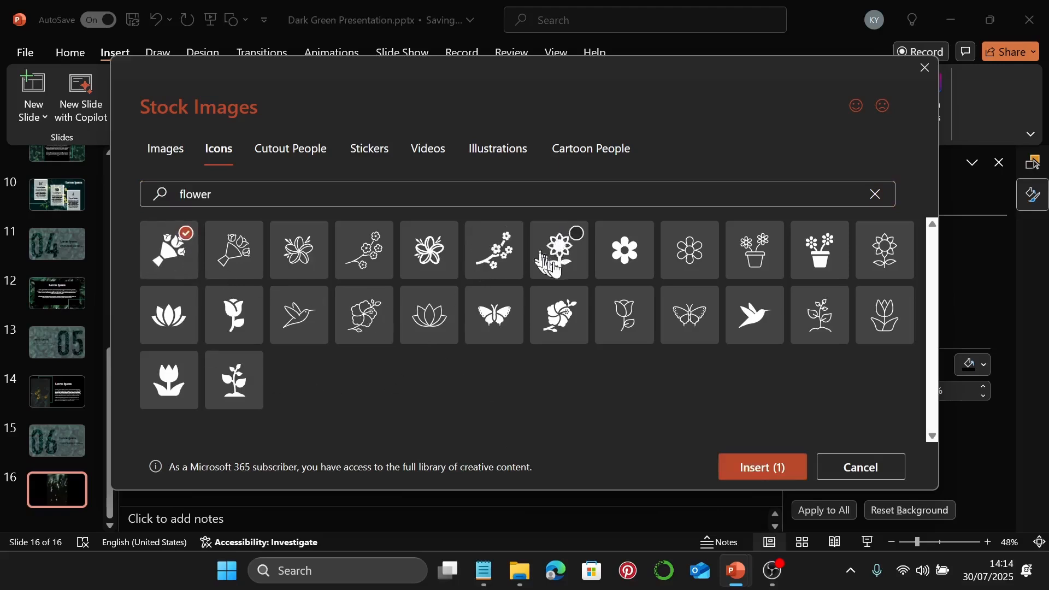
left_click(602, 267)
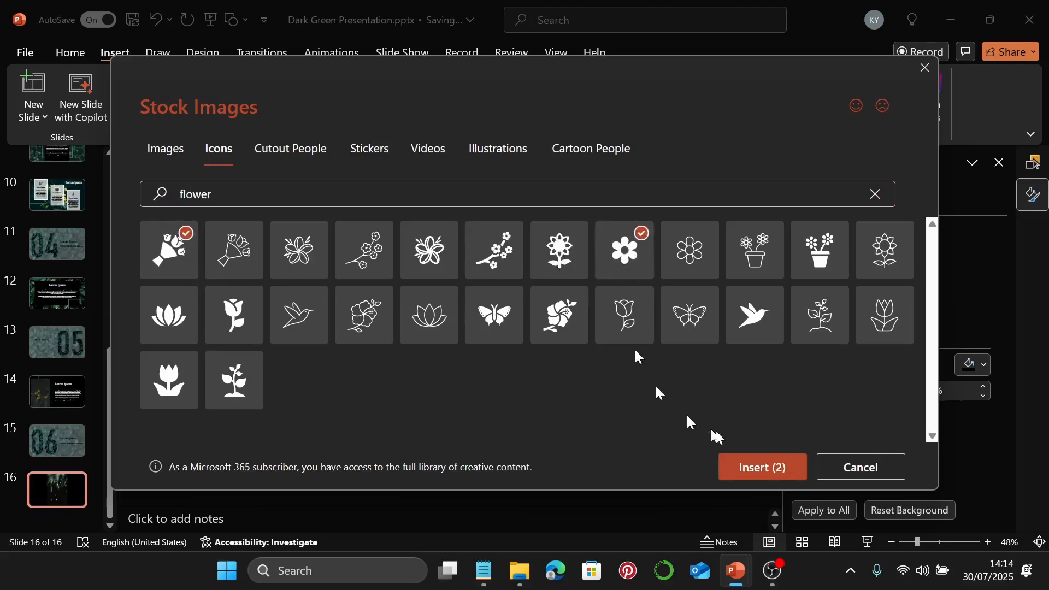
left_click(743, 469)
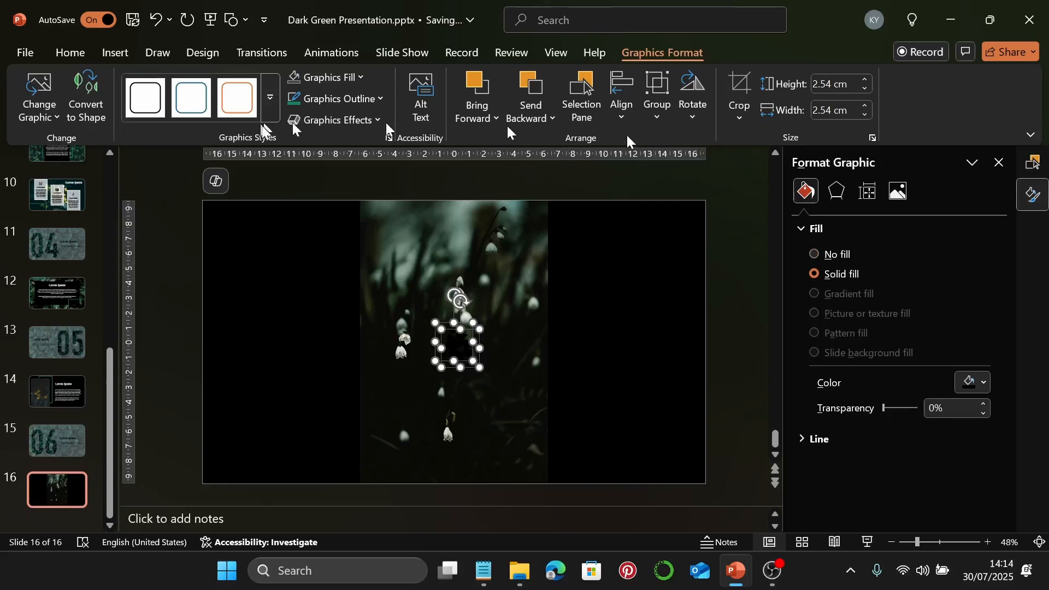
Step: Fill both inserted icons with white and resize them to 5 cm
left_click(350, 79)
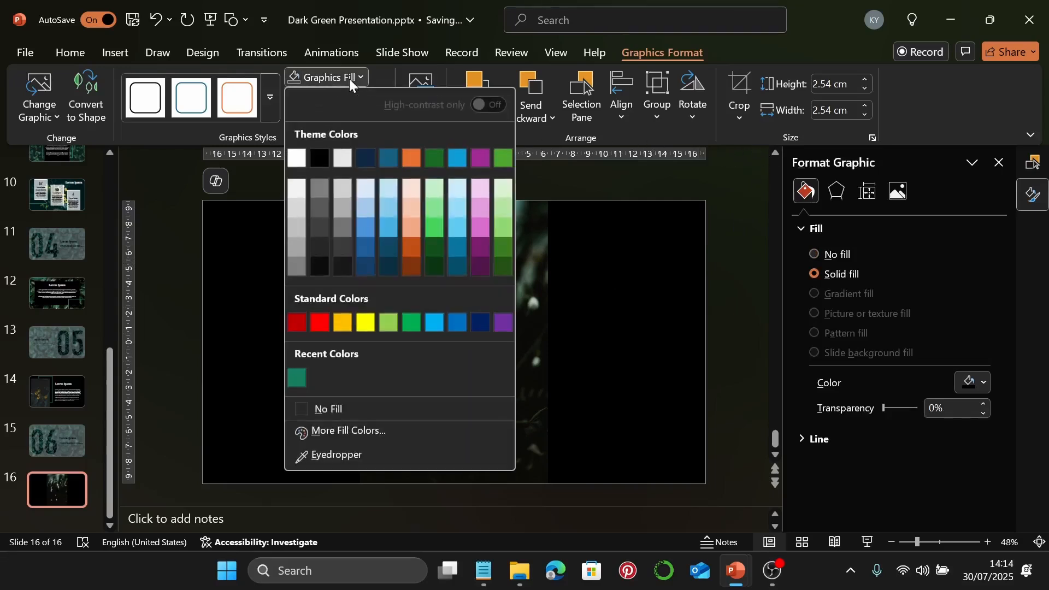
left_click(297, 158)
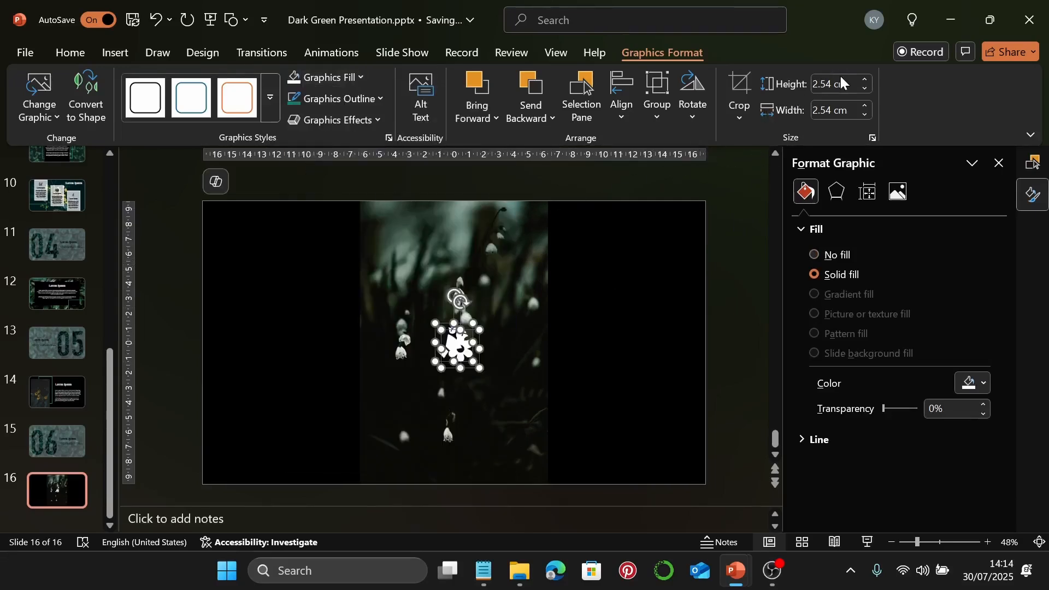
type("5")
key("Return")
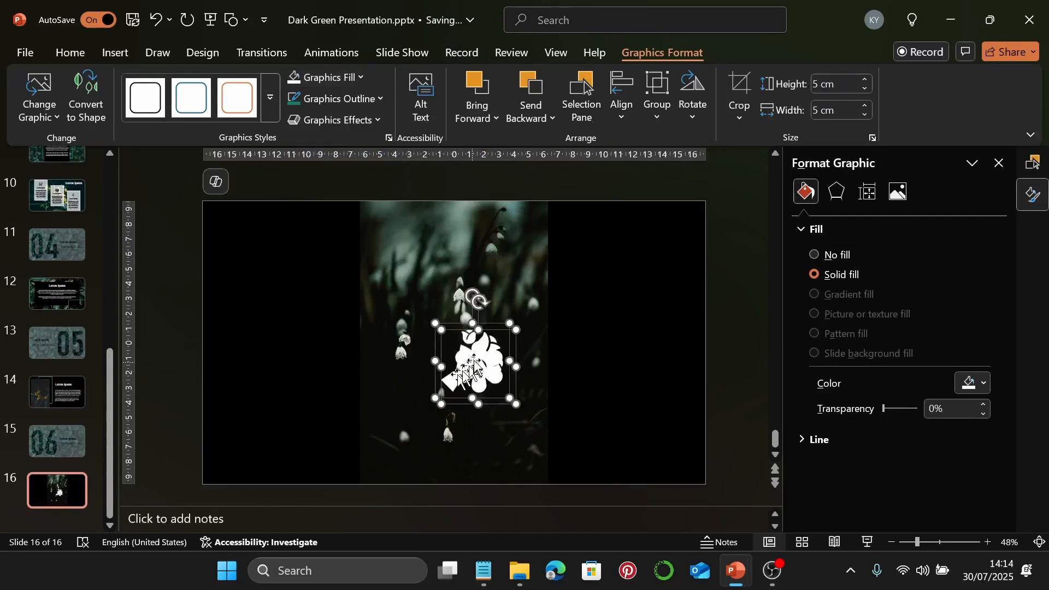
Step: Place the six-petal flower icon at the upper left of the picture and the bouquet icon at its upper right, on the black areas
key("Escape")
left_click_drag(475, 361, 264, 266)
left_click_drag(475, 359, 637, 279)
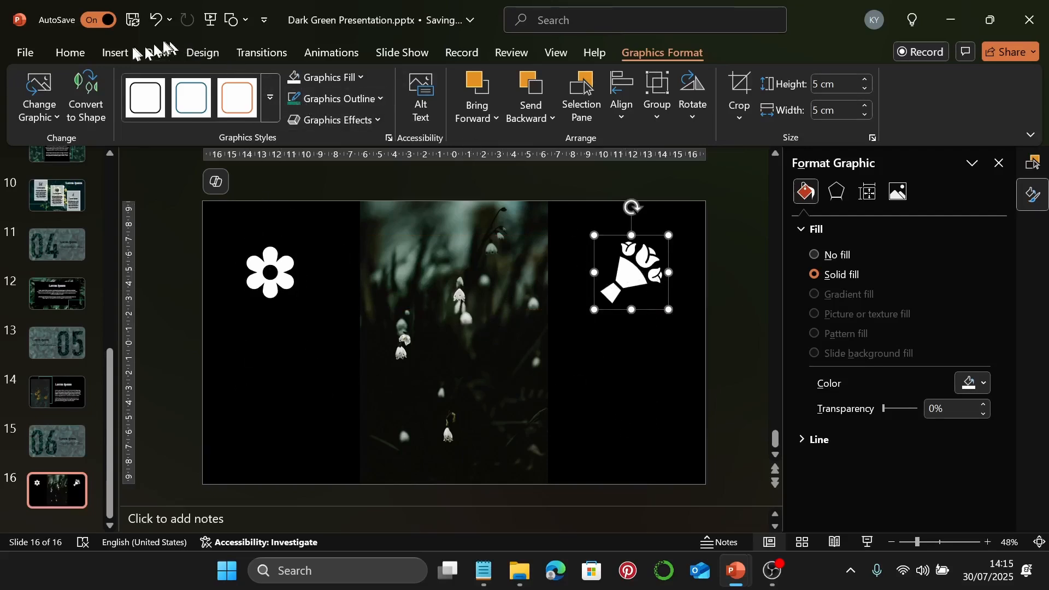
Step: Add a text box beneath the six-petal flower icon and enter "Lorem Ipsum"
left_click(115, 53)
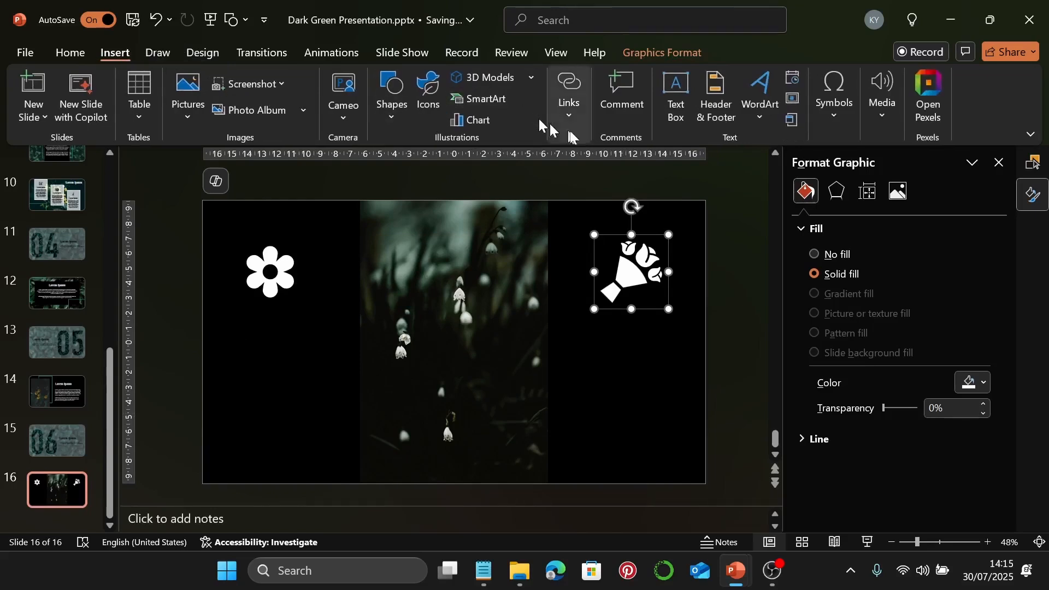
left_click(674, 112)
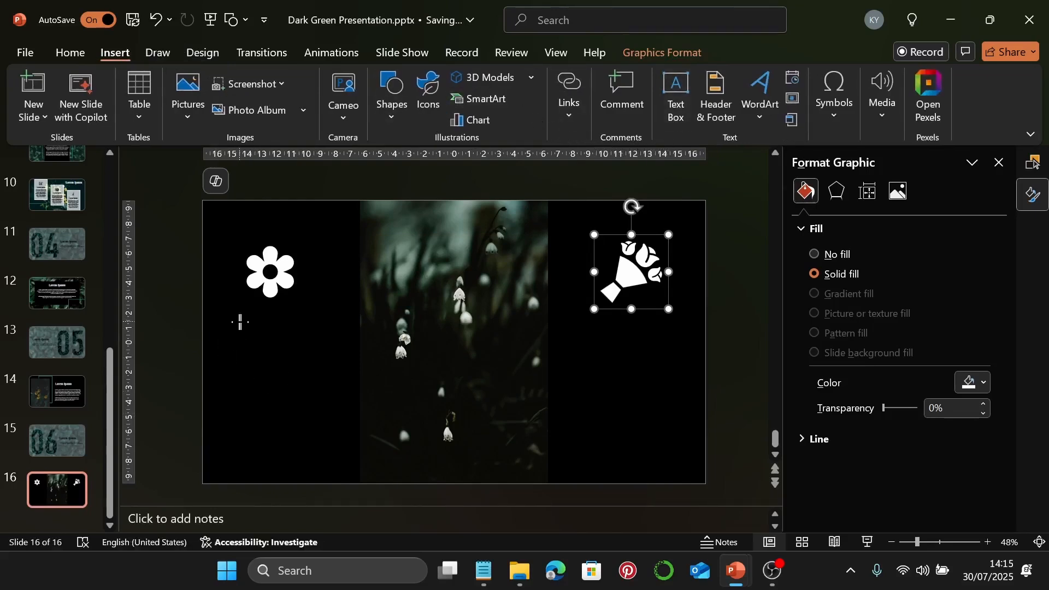
left_click_drag(240, 322, 299, 350)
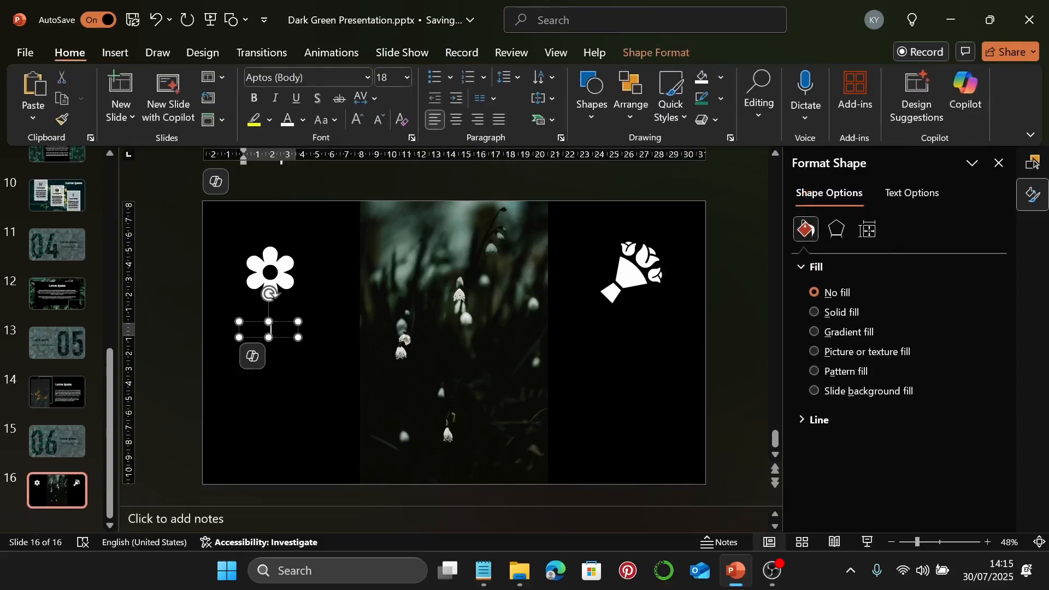
type("Lorem Ip")
key("Return")
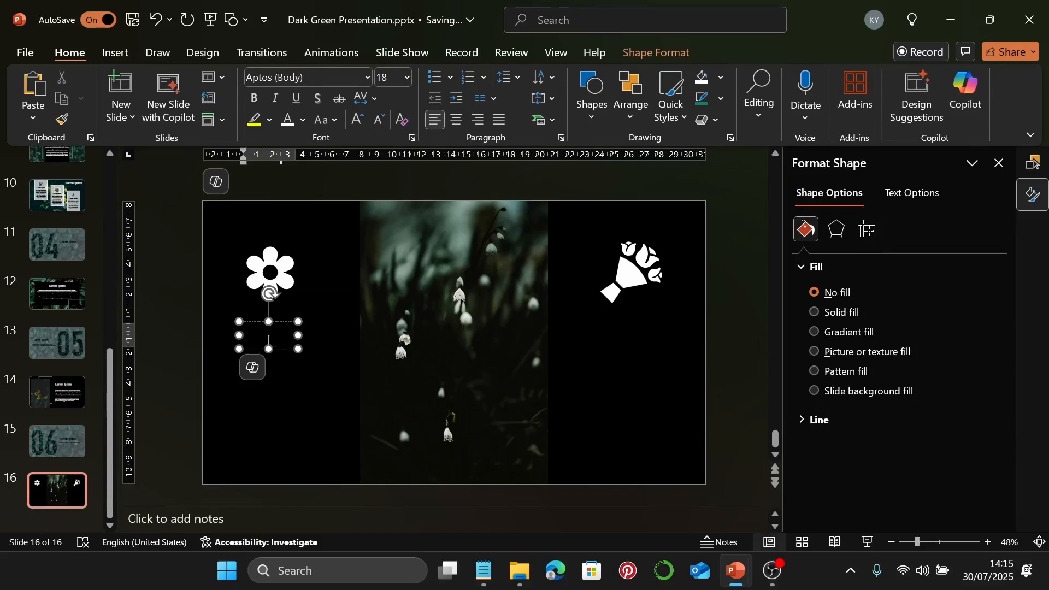
Step: Format the text under the six-petal flower icon in white Playfair Display at 28 pt
left_click(282, 322)
left_click(288, 121)
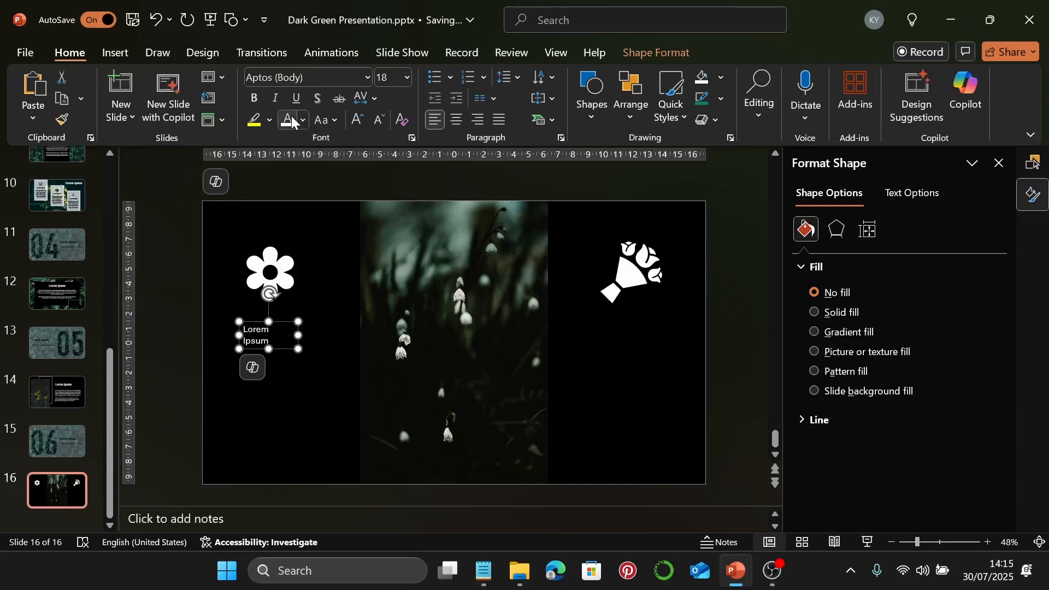
left_click(366, 76)
left_click(322, 213)
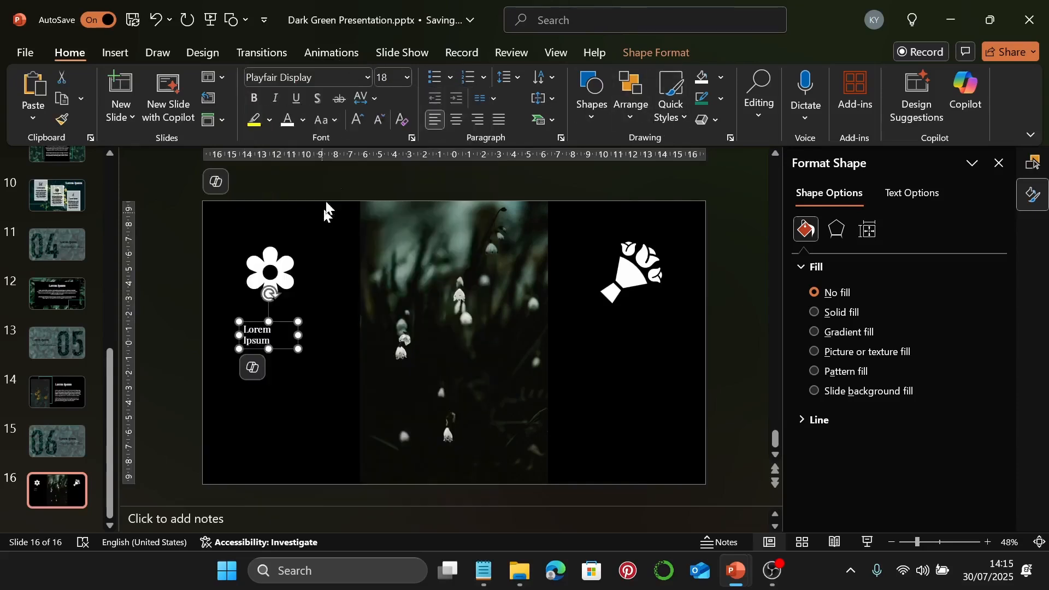
left_click(394, 81)
type("28")
key("Return")
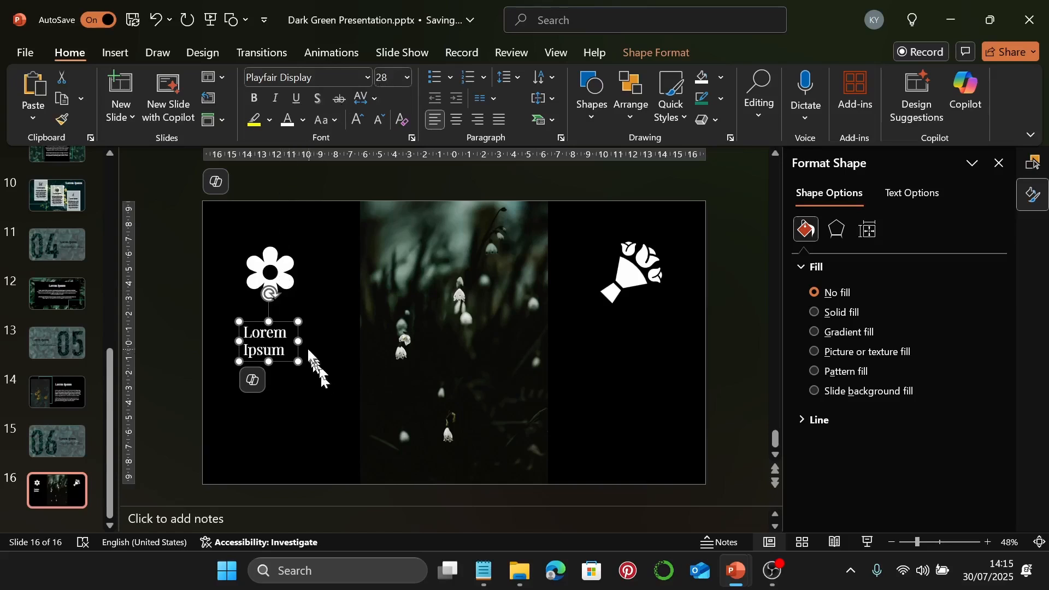
Step: Widen the heading box under the six-petal flower so its text fits on one line, and center the text
left_click_drag(299, 341, 337, 344)
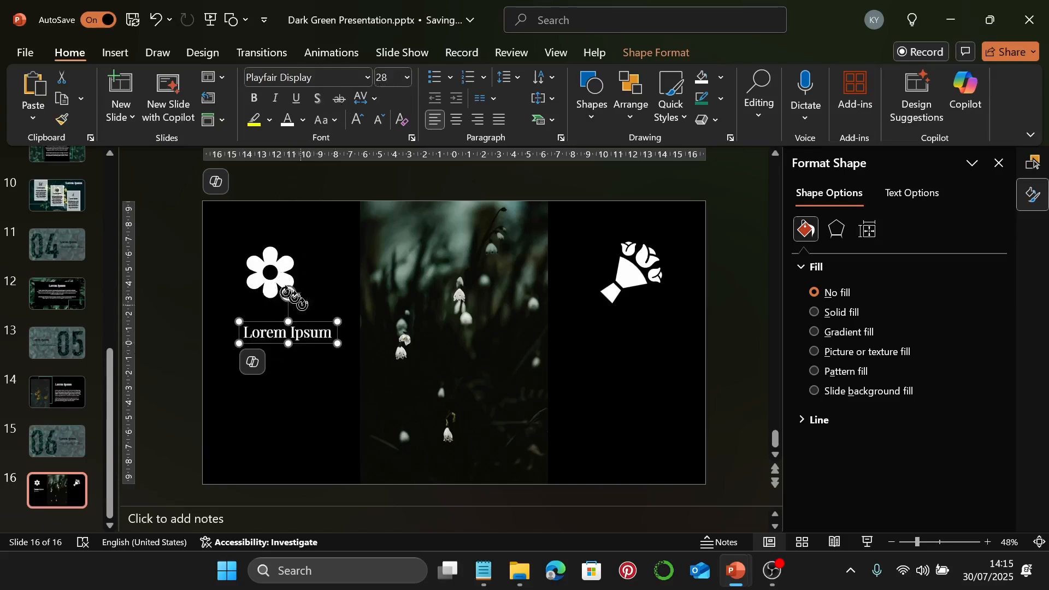
left_click(448, 122)
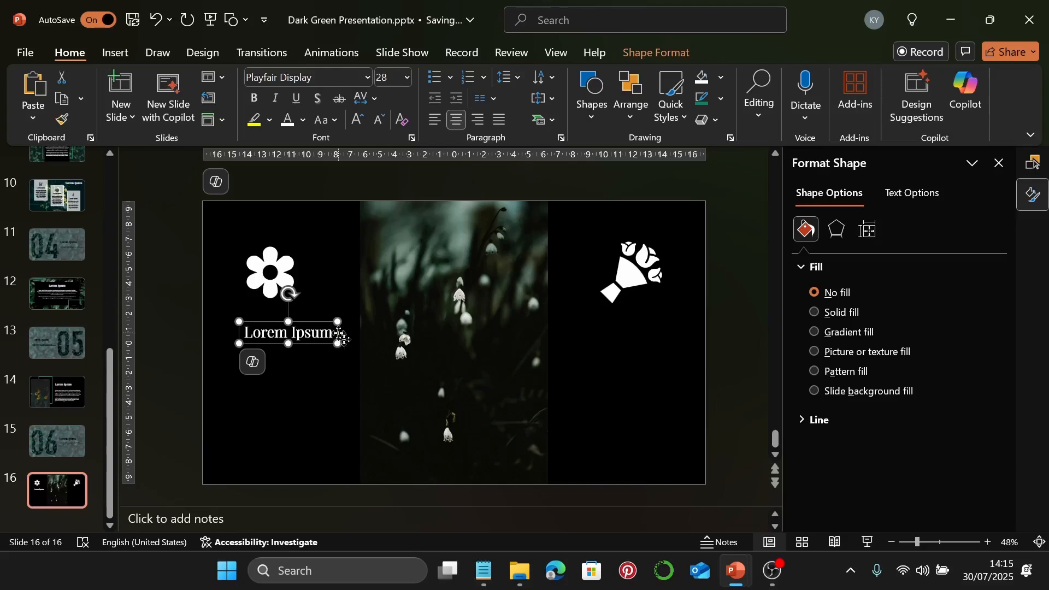
Step: Duplicate the "Lorem Ipsum" heading directly below itself and format the copy in Lora at 14 pt
left_click_drag(339, 333, 337, 370)
key("Escape")
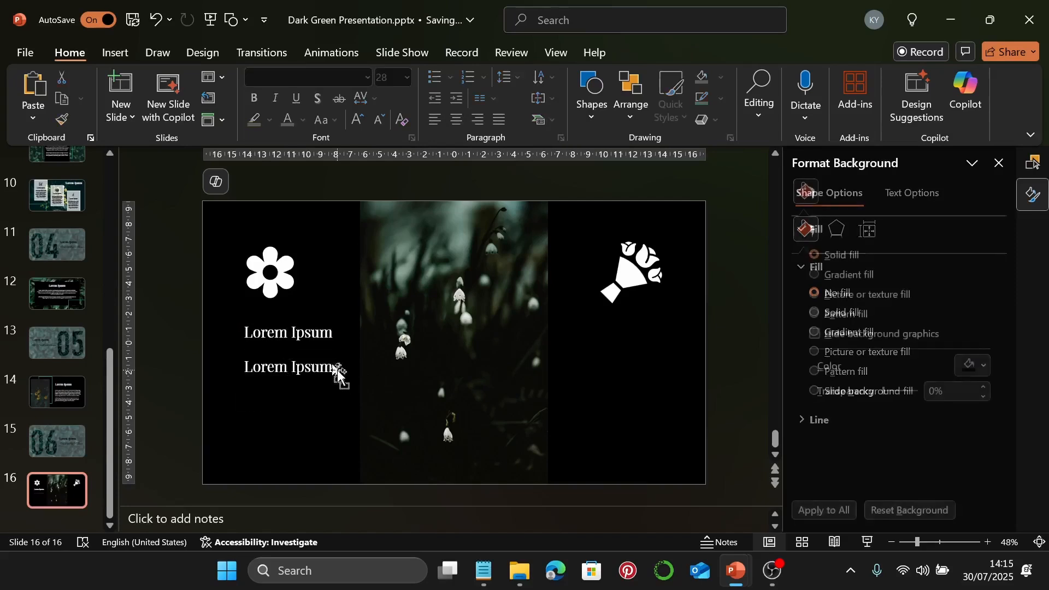
left_click(295, 362)
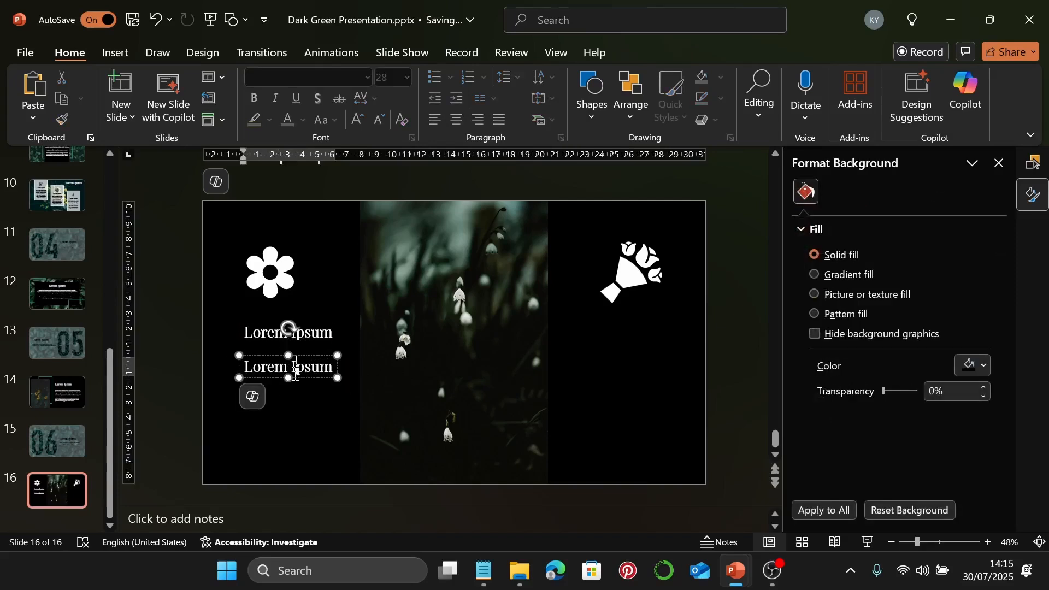
left_click(322, 358)
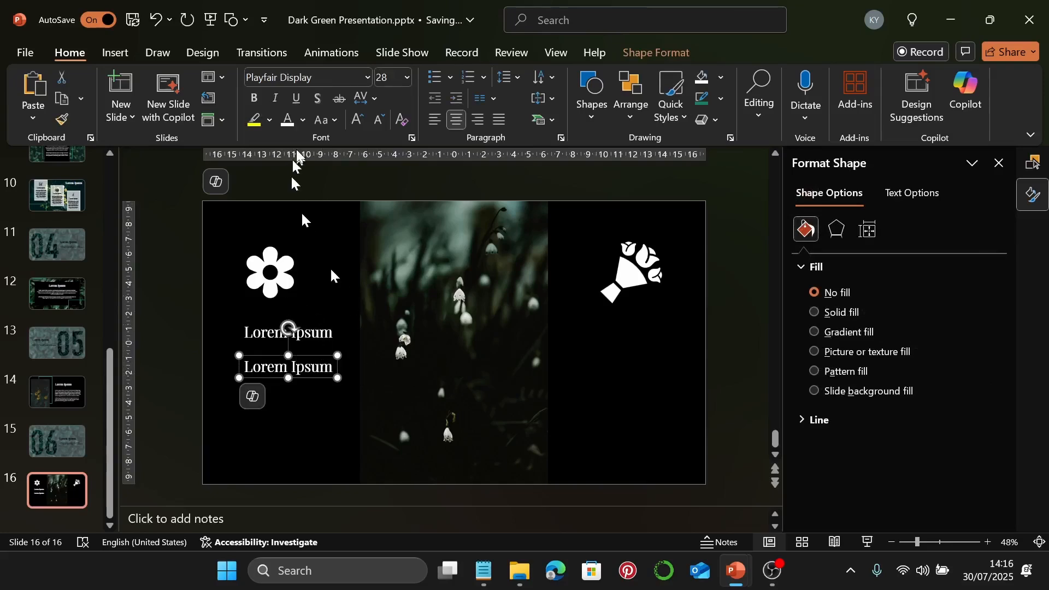
left_click(368, 77)
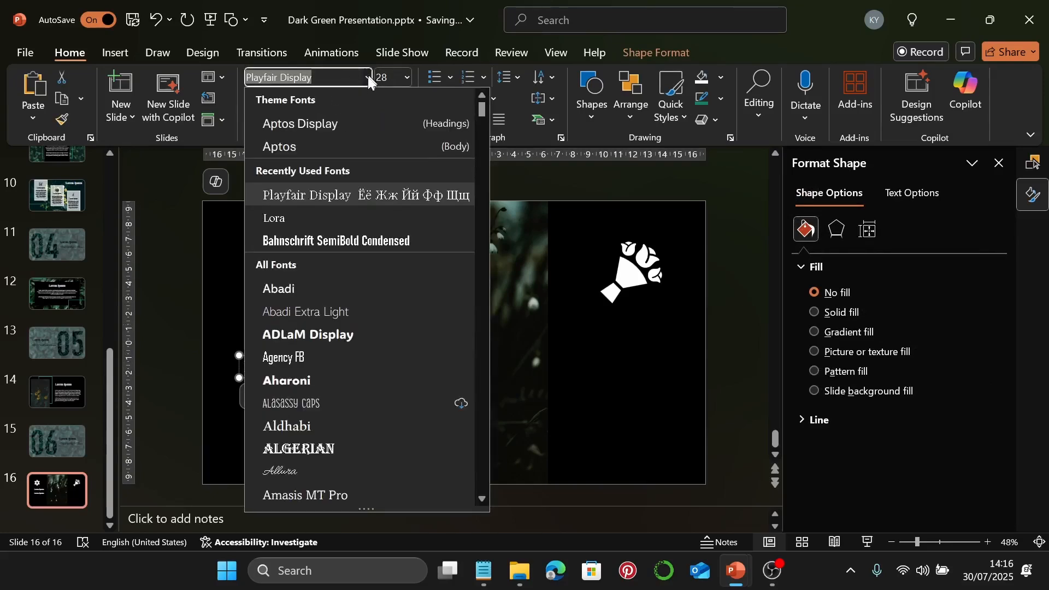
left_click(326, 217)
left_click(394, 76)
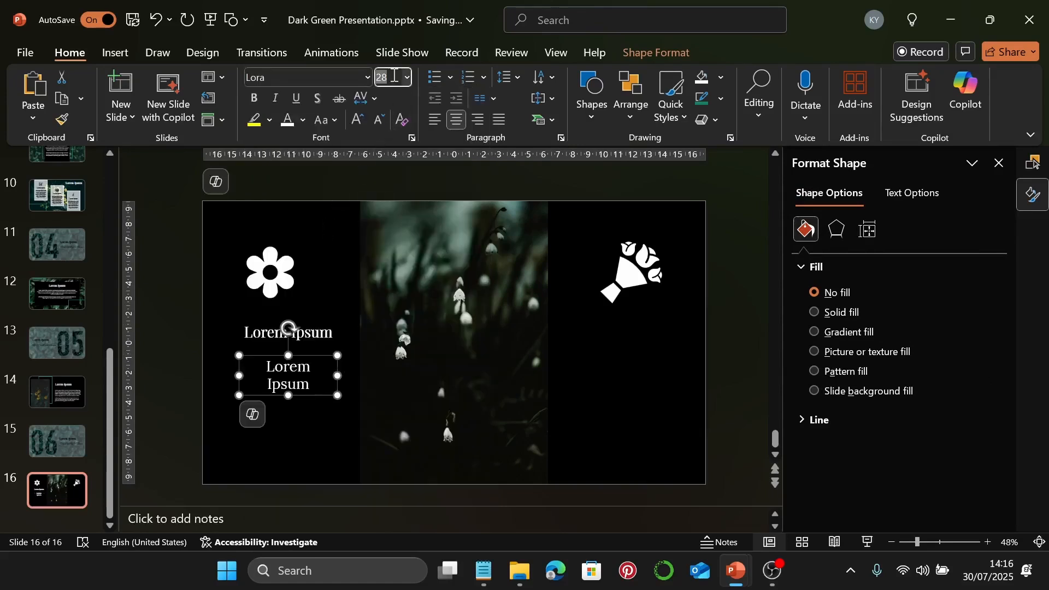
type("14")
key("Return")
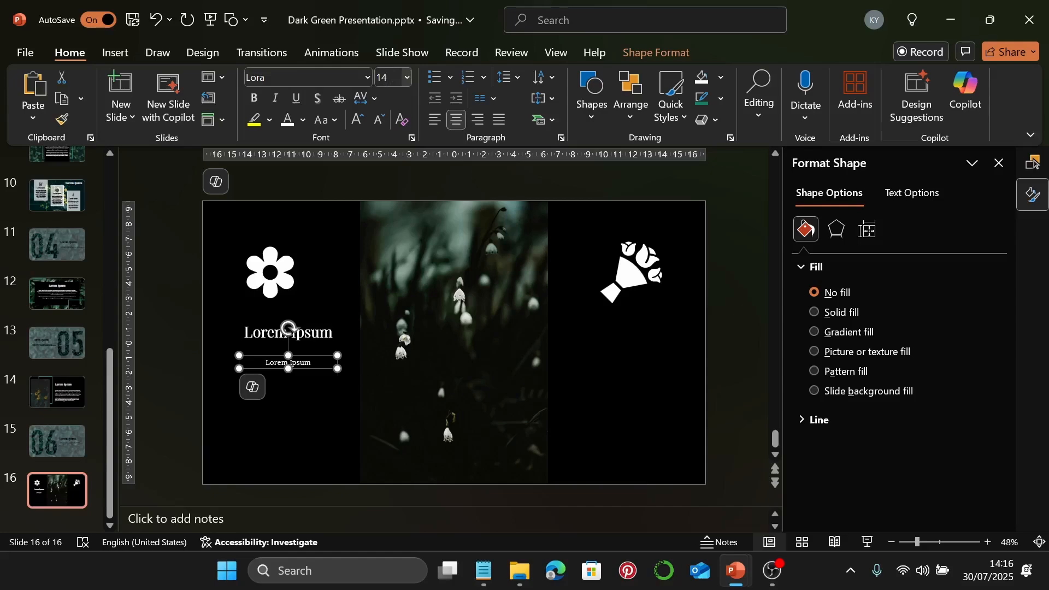
Step: Replace the copy's text with the section 06 paragraph from the Title slides notes in Notepad, and widen the box slightly
left_click(484, 571)
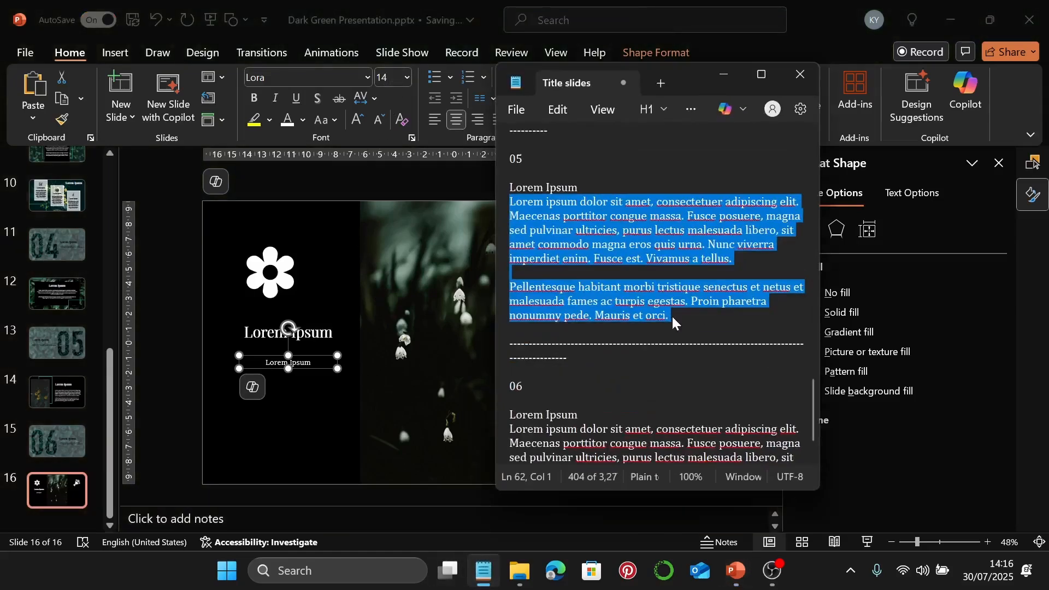
scroll(675, 321, "down", 1)
left_click_drag(727, 429, 507, 394)
key("ctrl+c")
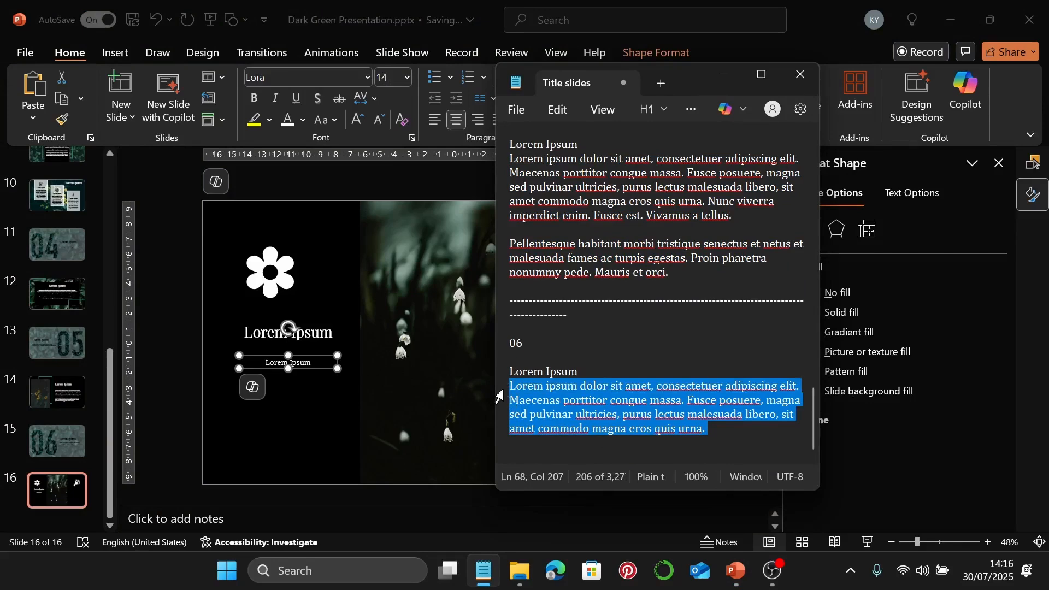
left_click(725, 75)
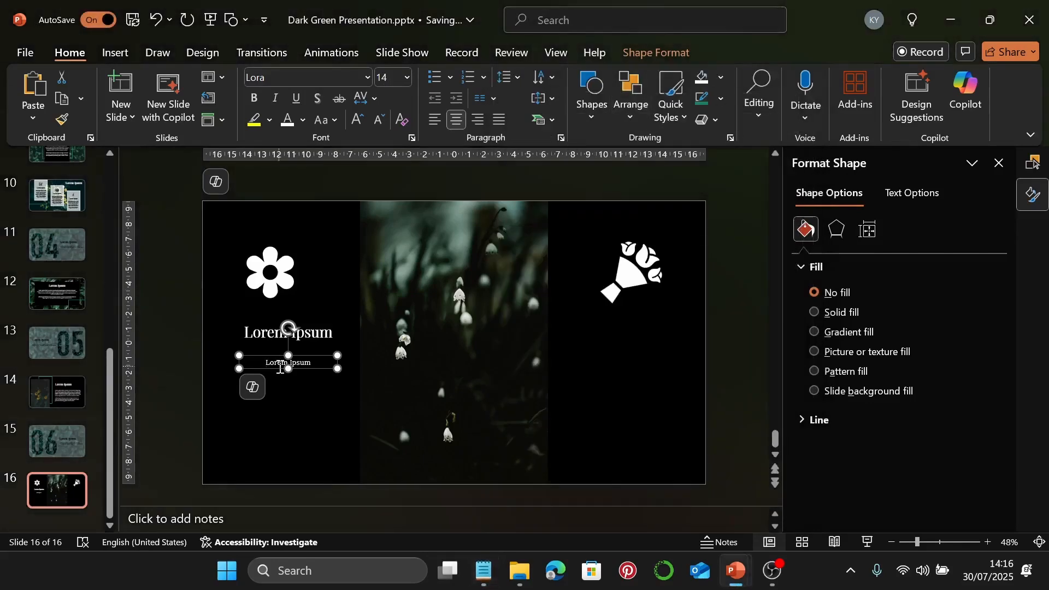
left_click(289, 362)
key("ctrl+a")
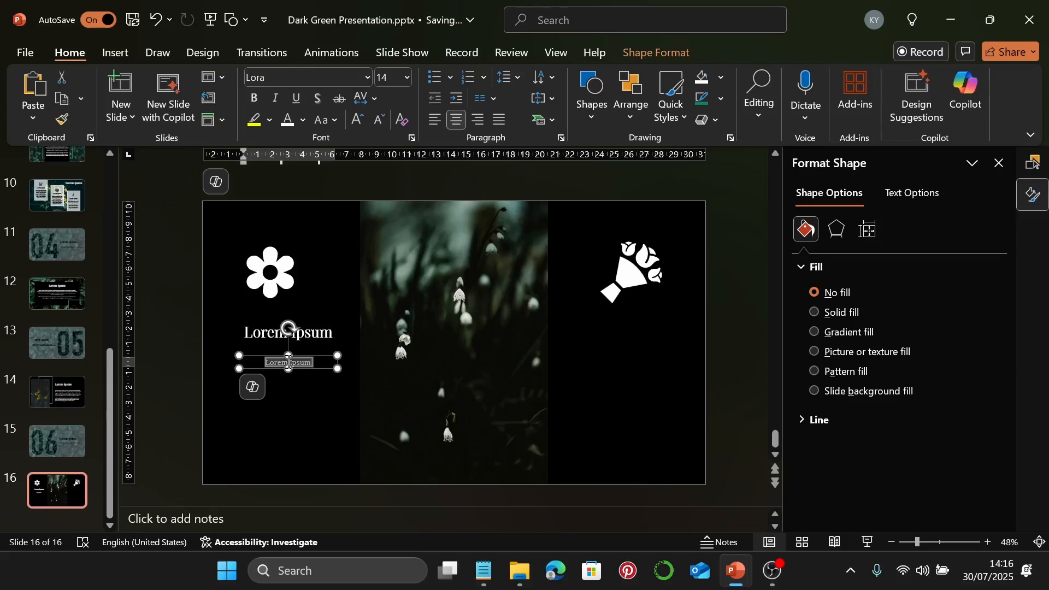
key("ctrl+v")
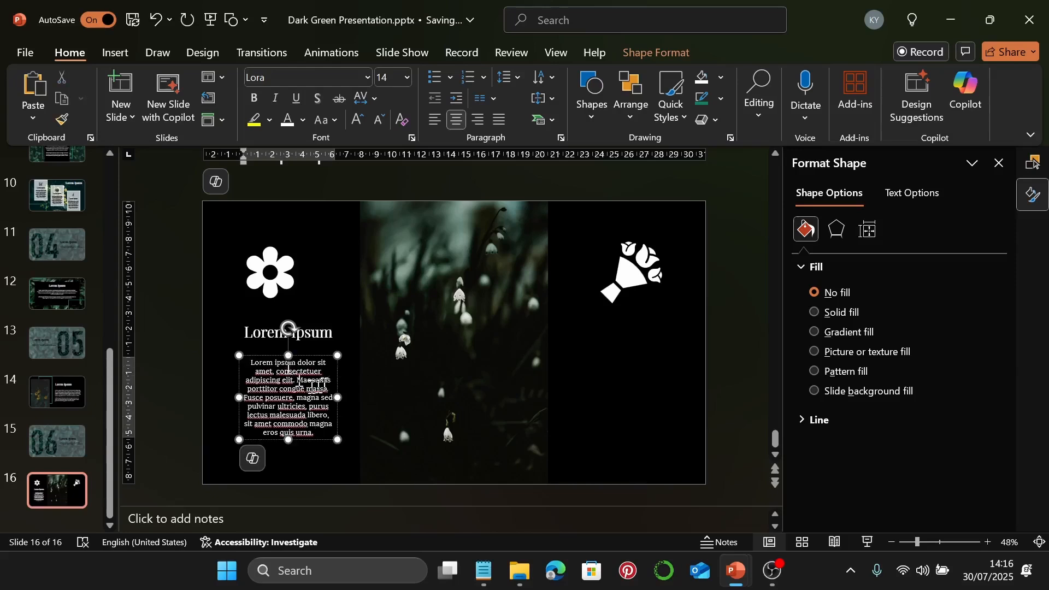
left_click_drag(338, 397, 347, 398)
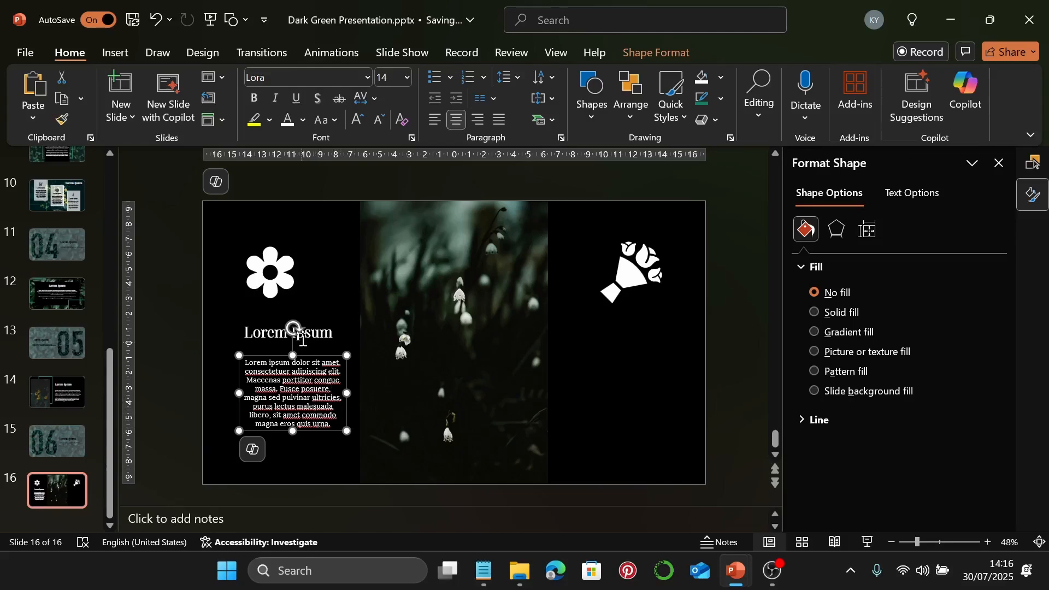
Step: Nudge the paragraph under the six-petal flower's heading down to leave a larger gap
left_click(325, 336, "shift")
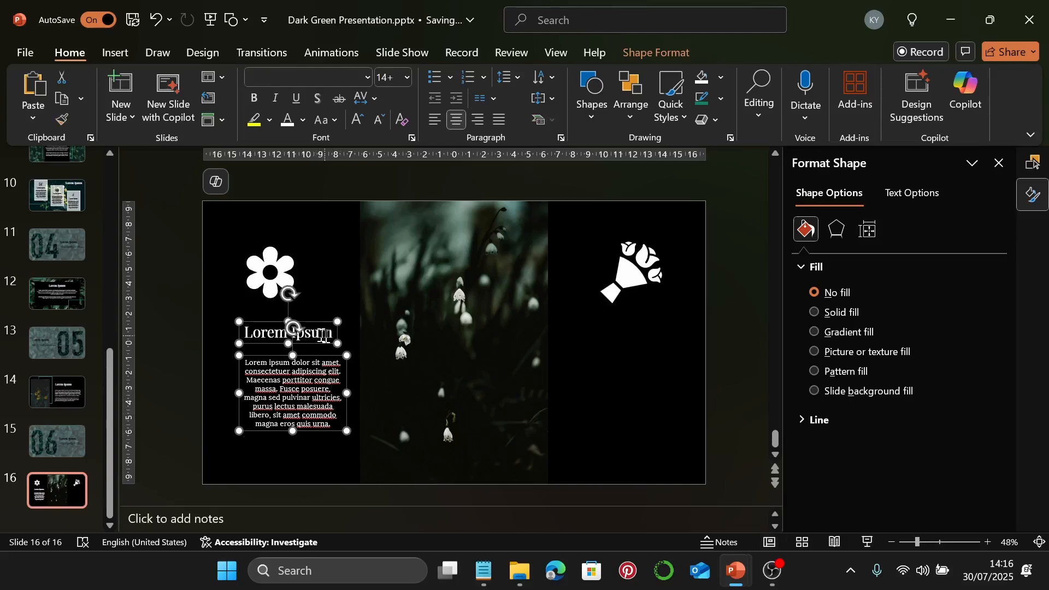
left_click(274, 280, "shift")
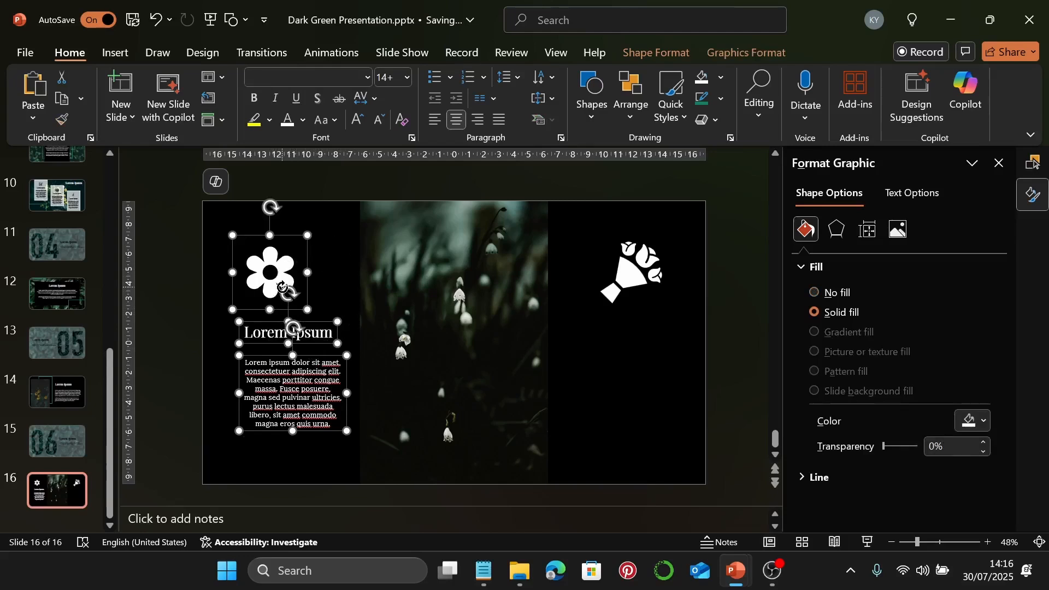
left_click(349, 384)
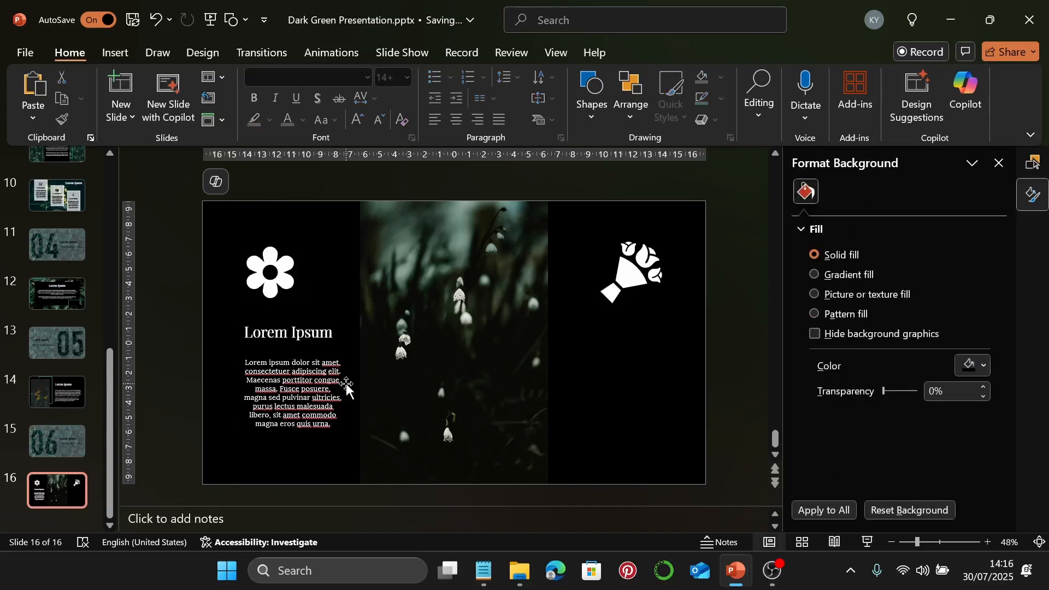
left_click(347, 383)
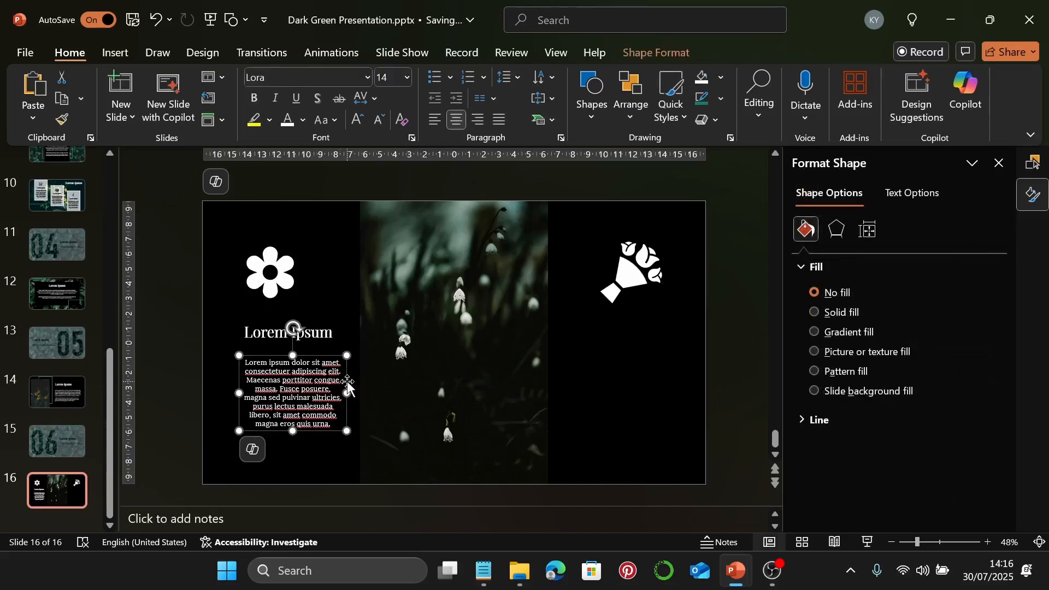
key("Down")
key("Down")
key("Down")
key("Down")
key("Down")
key("Down")
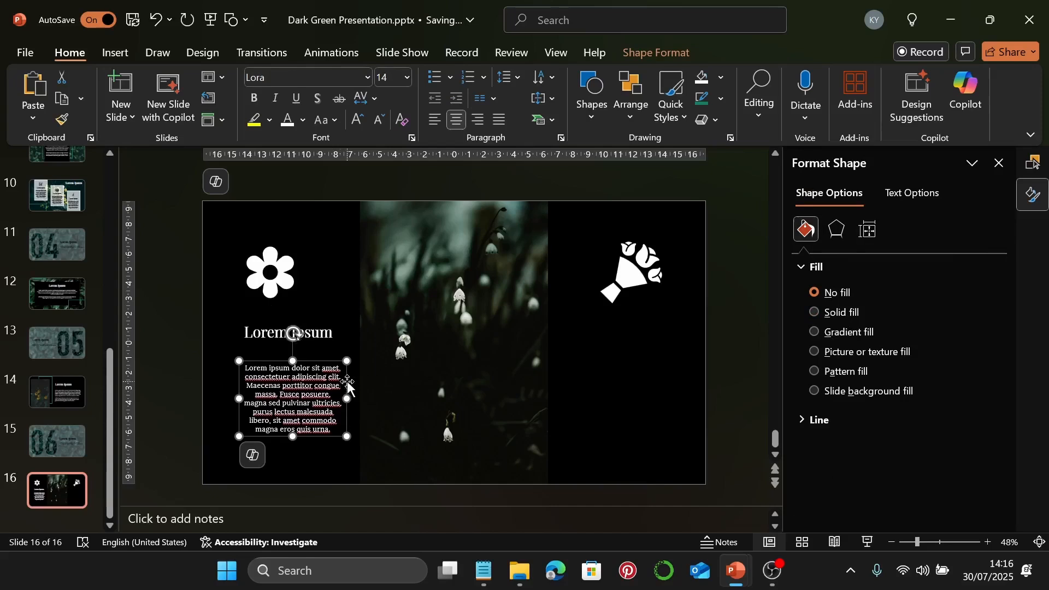
key("Down")
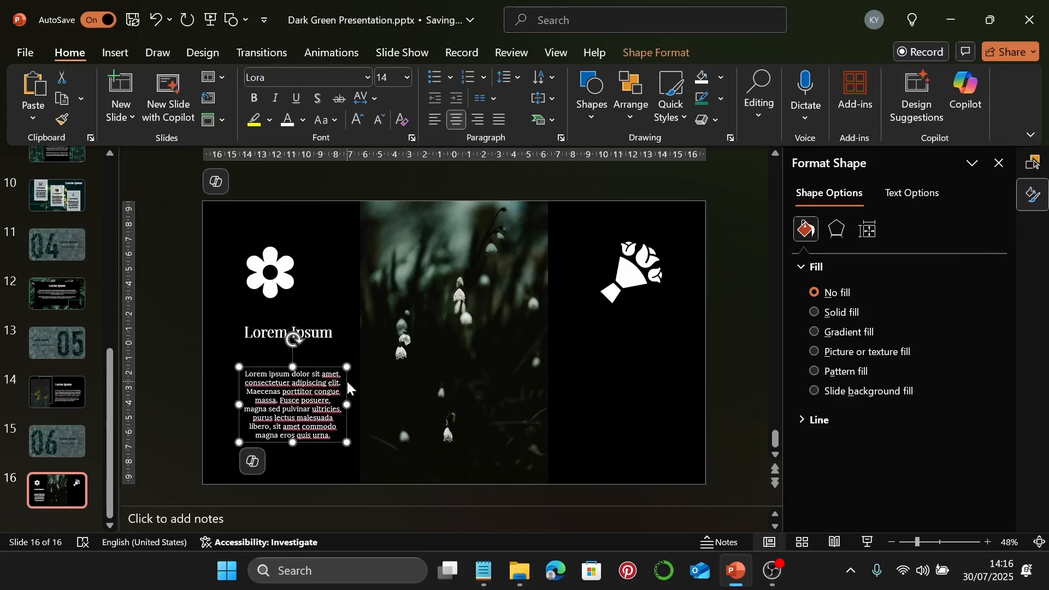
Step: Align the six-petal flower icon, its heading and its paragraph by their centers and distribute them vertically
left_click(317, 335, "shift")
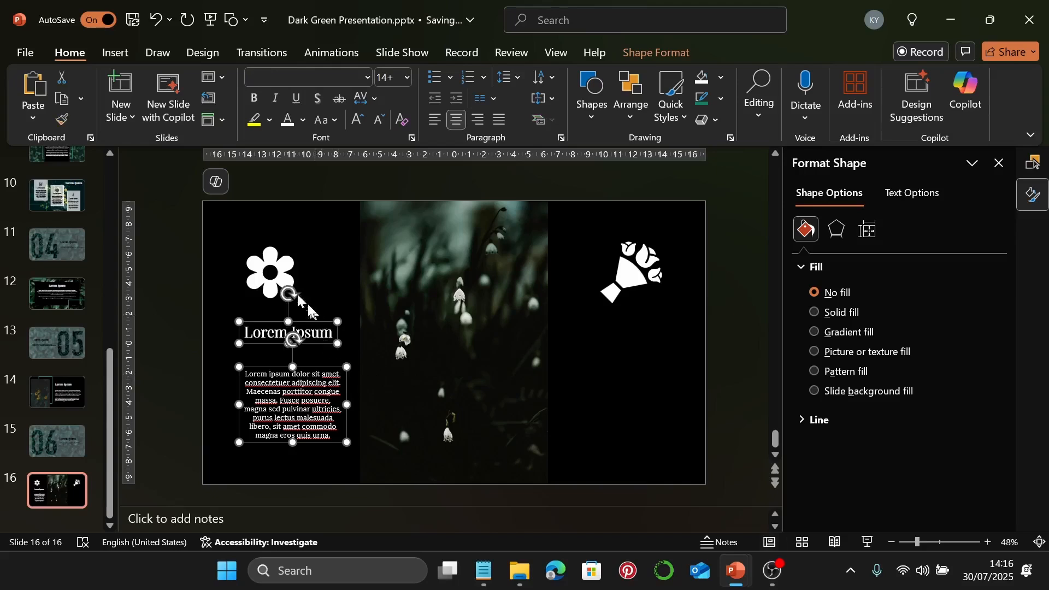
left_click(272, 279, "shift")
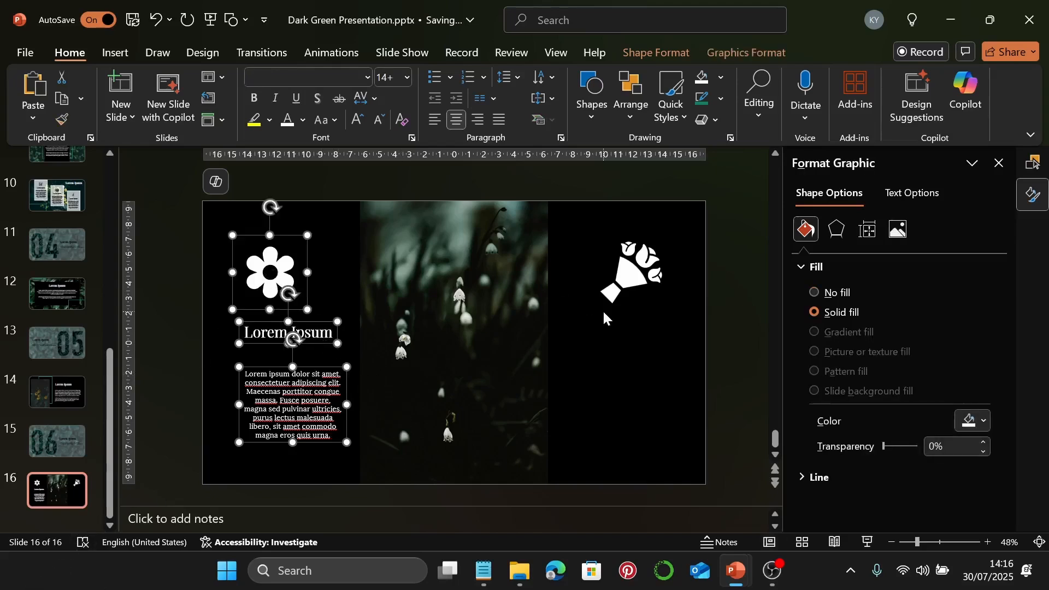
left_click(634, 98)
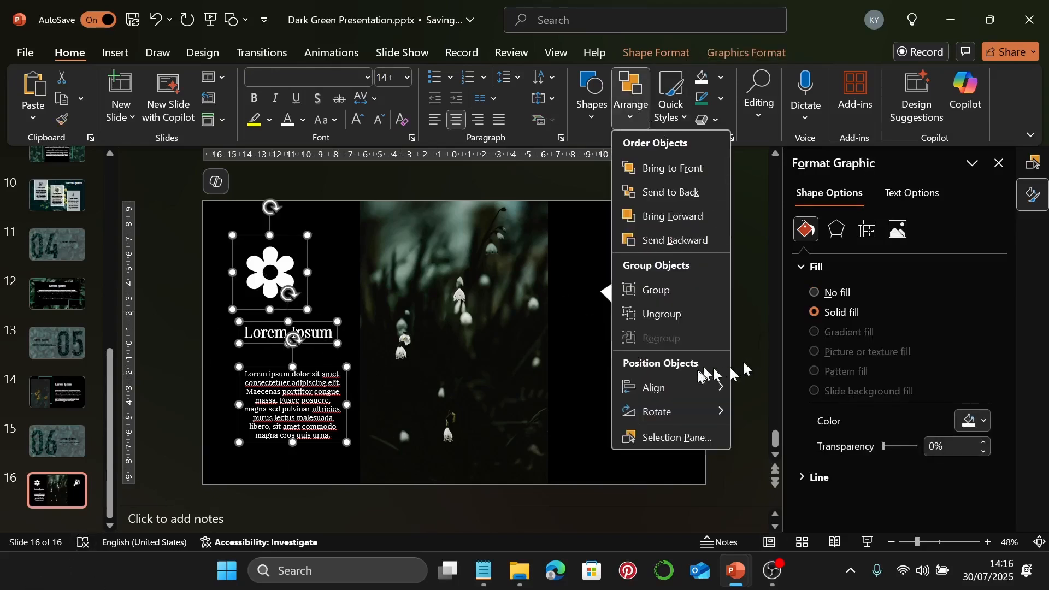
mouse_move(699, 389)
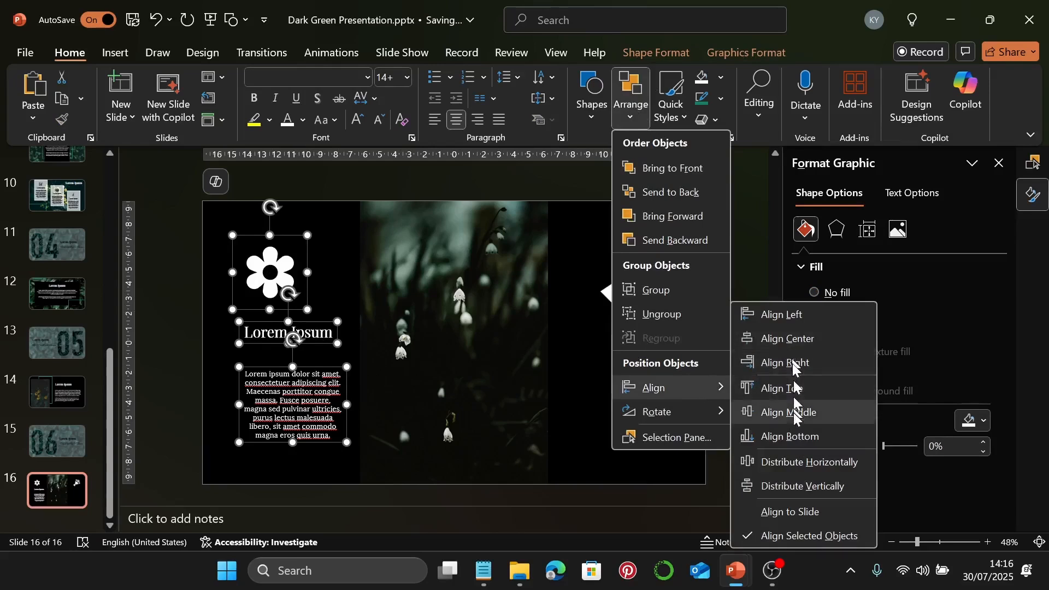
left_click(814, 347)
left_click(631, 98)
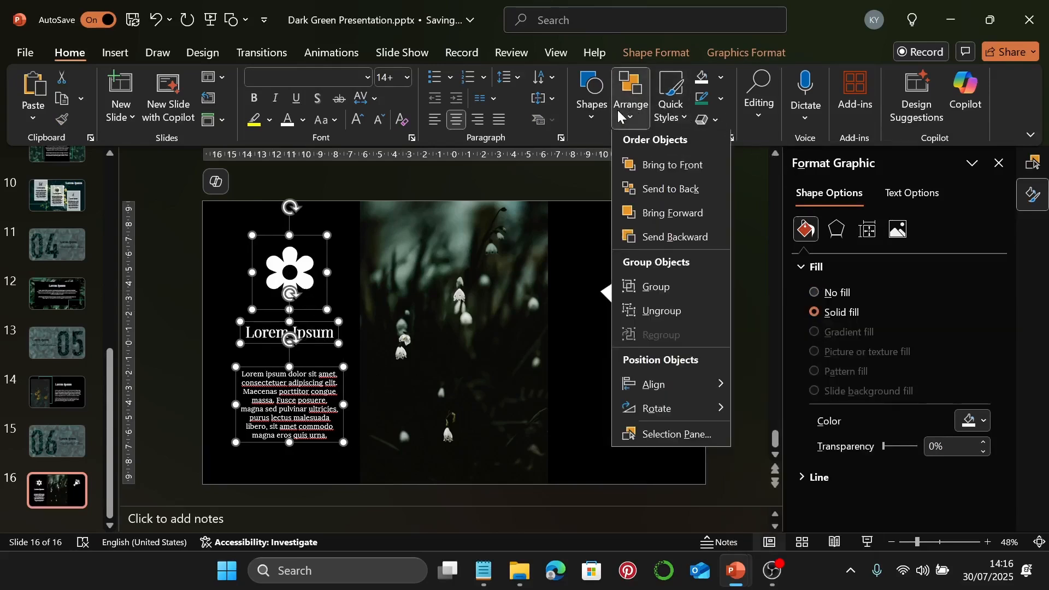
mouse_move(681, 389)
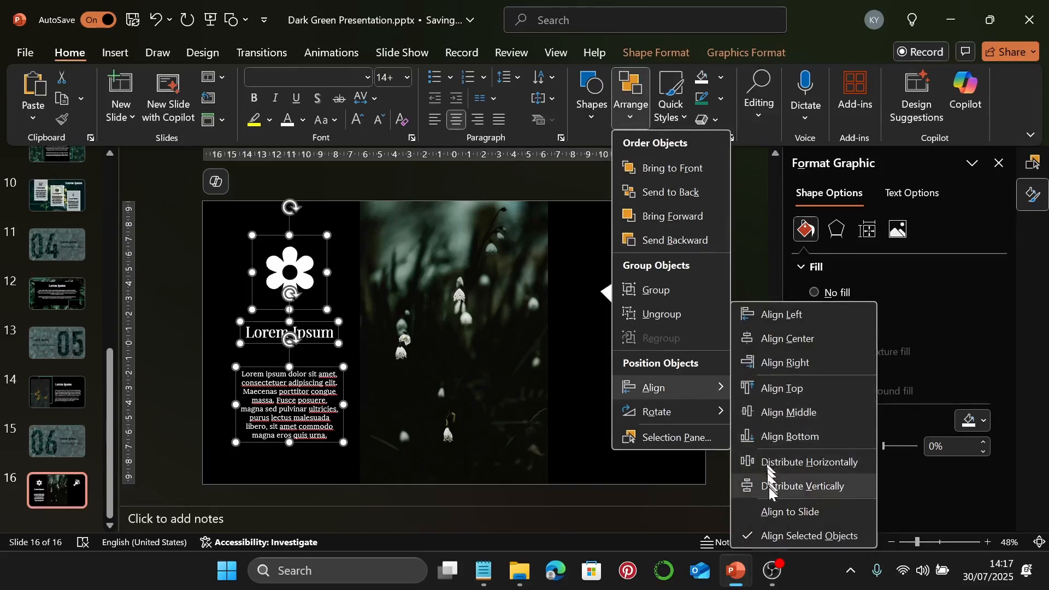
left_click(768, 486)
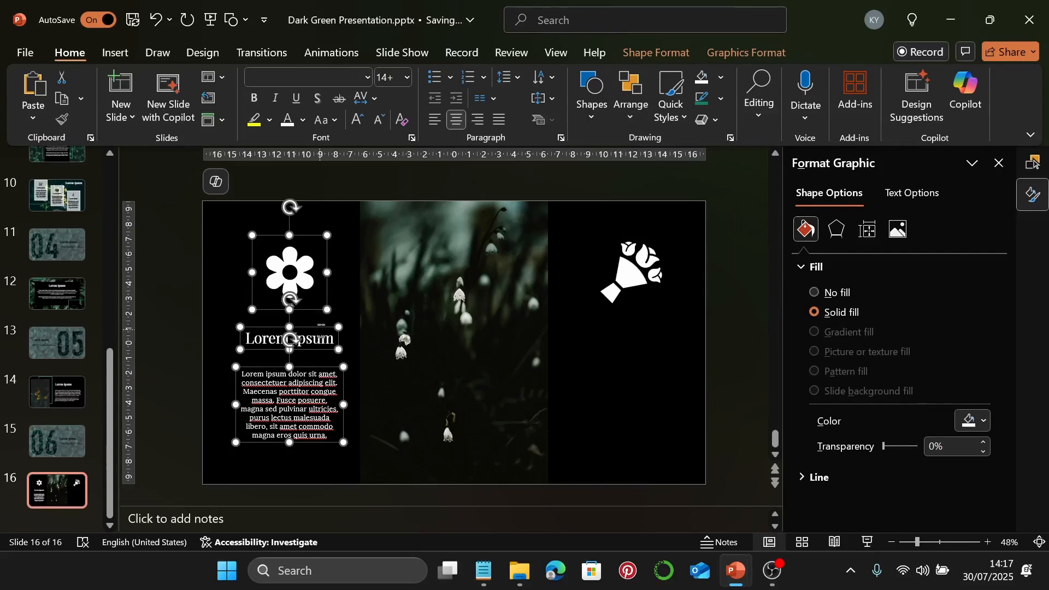
Step: Copy the heading and paragraph from under the six-petal flower to beneath the bouquet icon at the same height
left_click(320, 331)
left_click(322, 380, "shift")
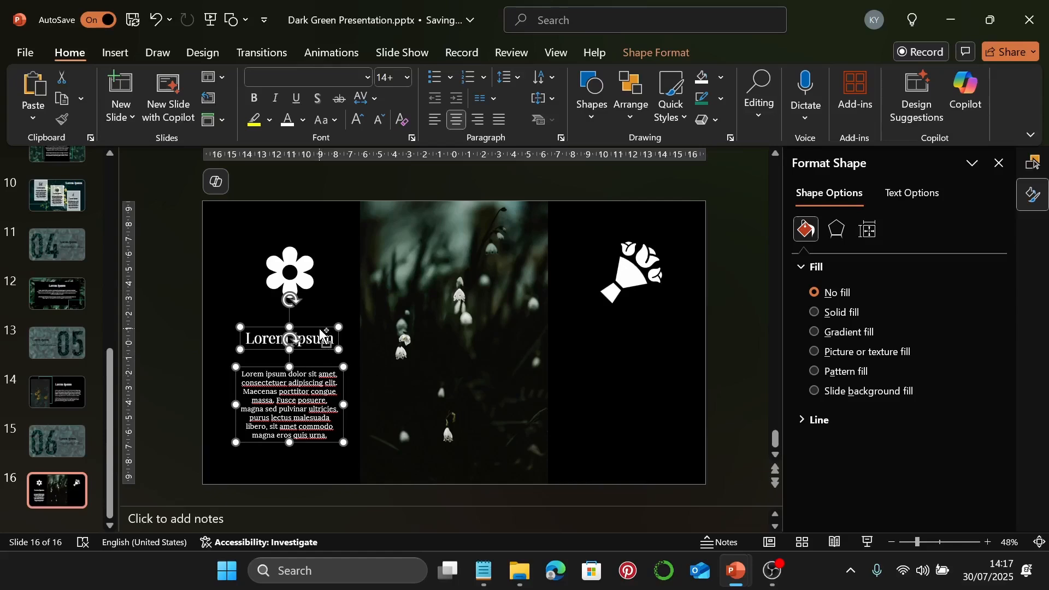
left_click_drag(320, 332, 660, 335)
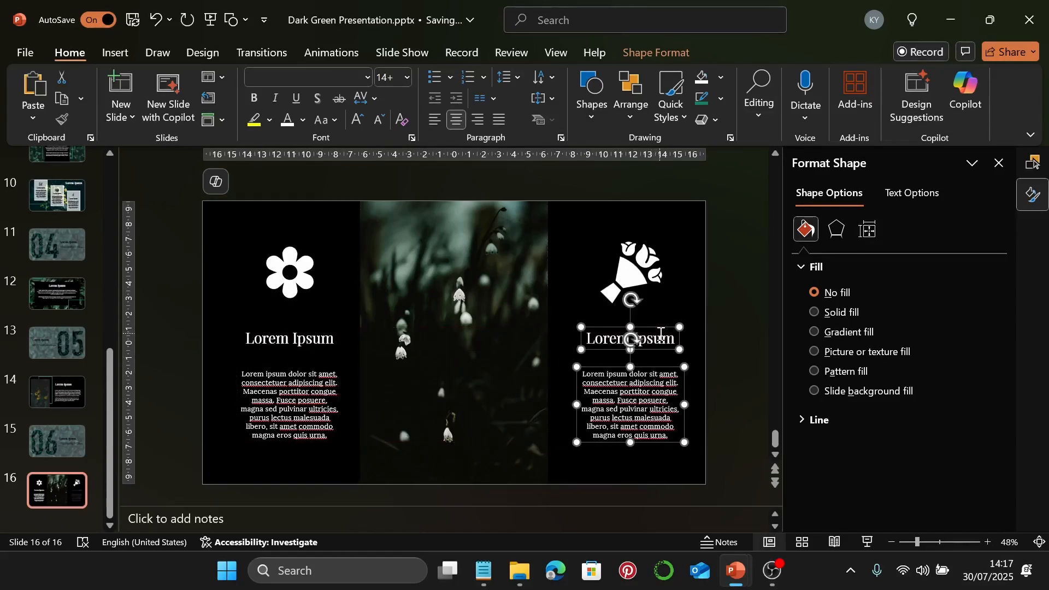
Step: Center-align the bouquet icon with its heading and paragraph, and group the three objects
left_click(628, 287, "shift")
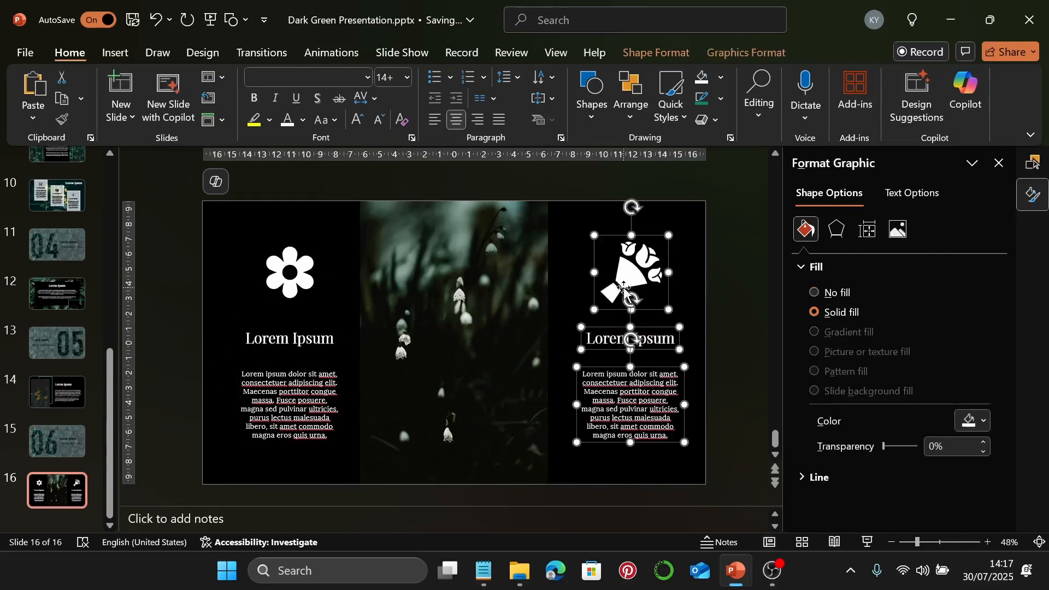
left_click(641, 90)
mouse_move(670, 381)
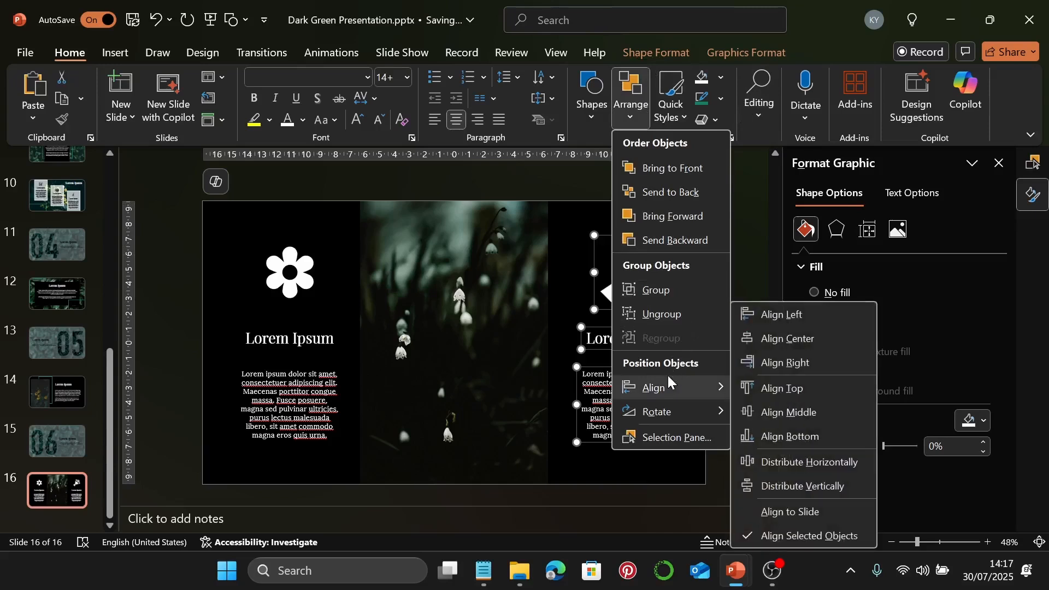
left_click(792, 338)
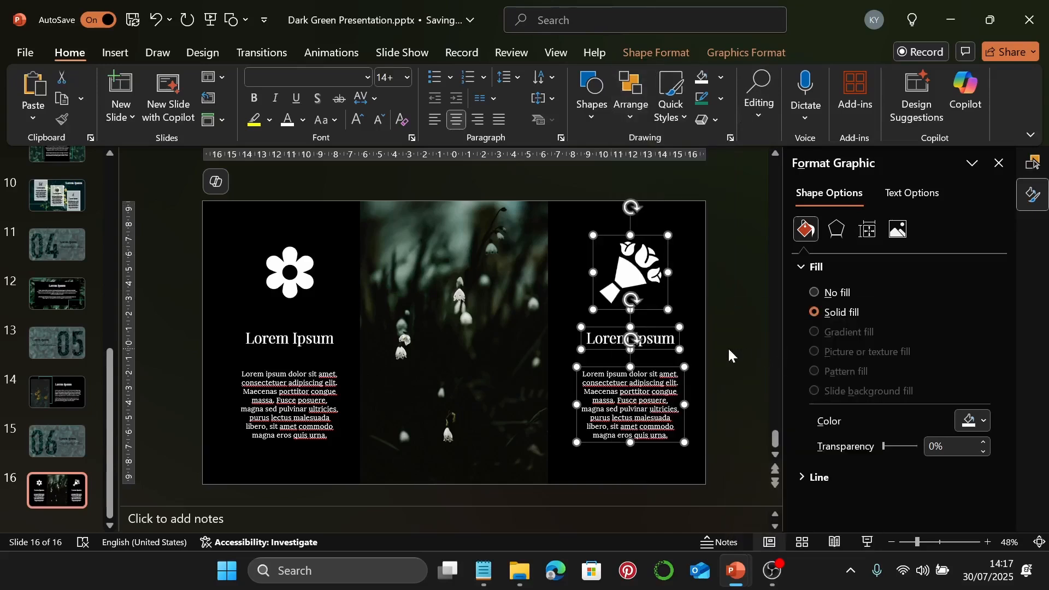
key("ctrl+g")
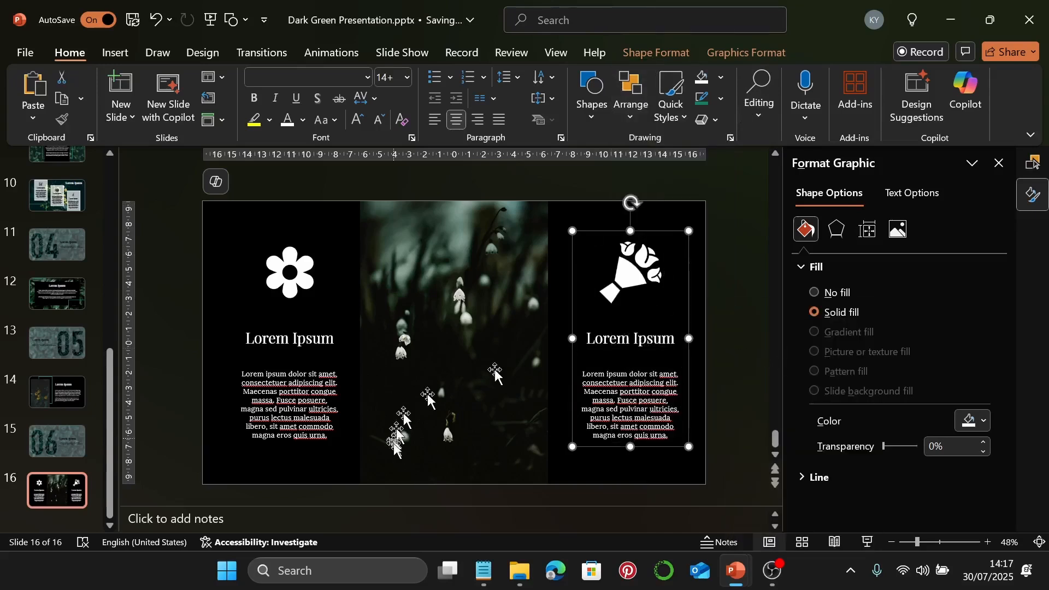
Step: Group the six-petal flower icon with its heading and paragraph
left_click(309, 416)
left_click(310, 336, "shift")
left_click(303, 293, "shift")
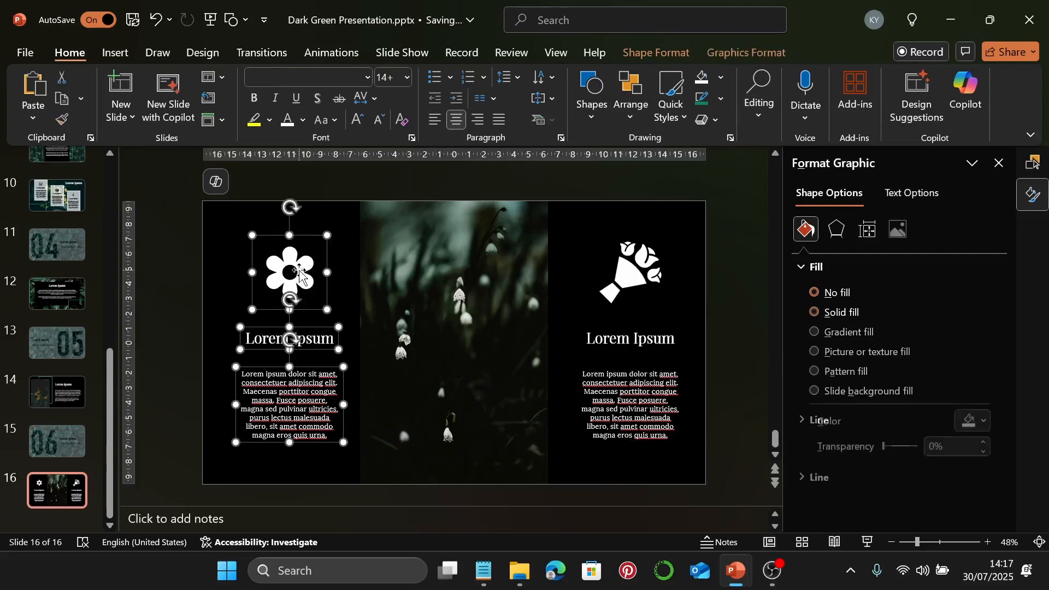
key("ctrl+g")
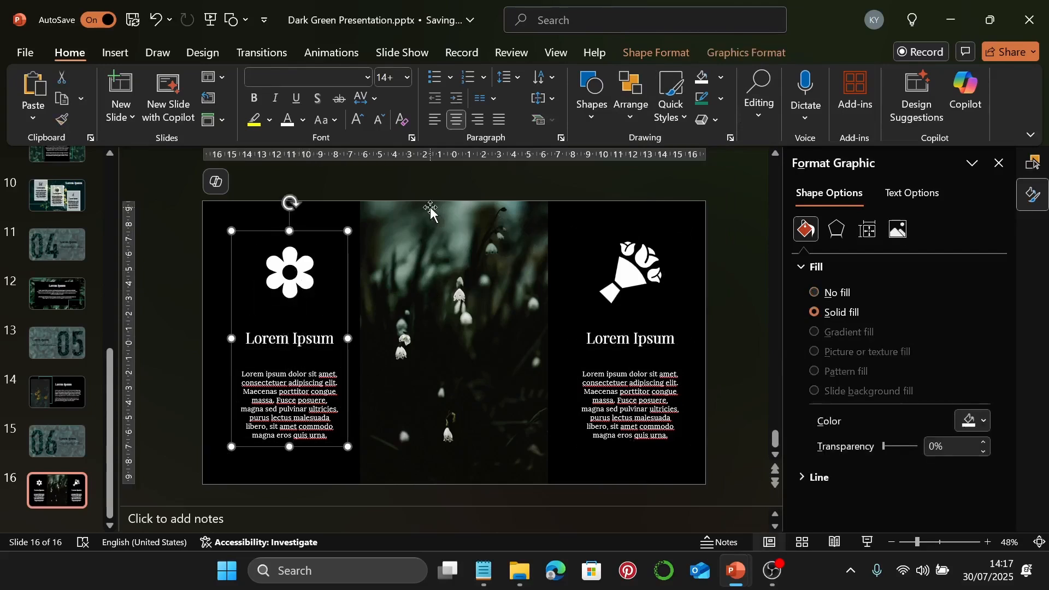
Step: Move the bouquet group slightly closer to the central picture so its gap matches the six-petal flower group's gap
left_click(631, 376)
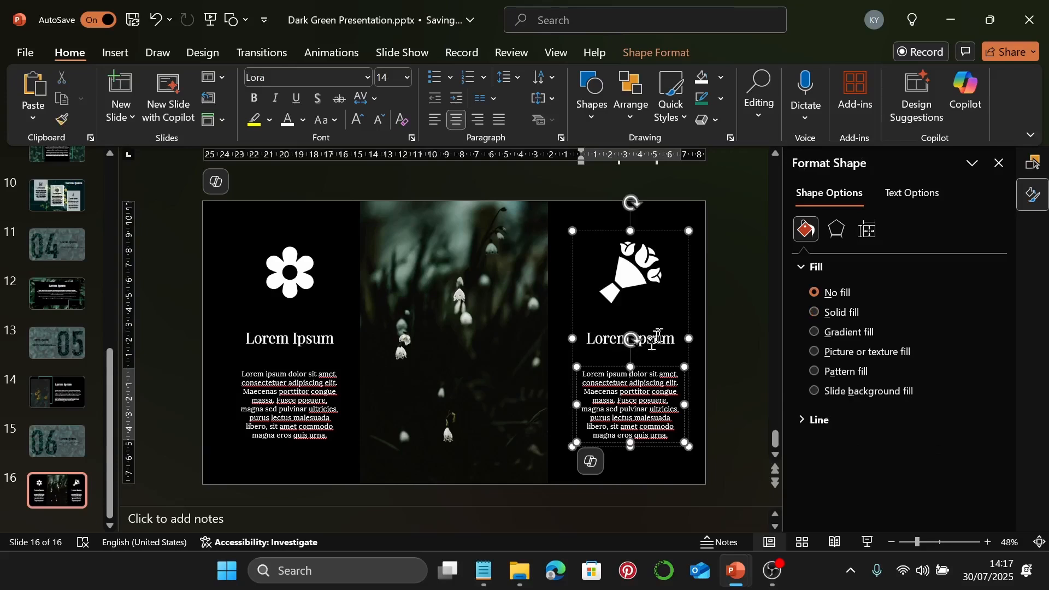
left_click(647, 464)
left_click(682, 332)
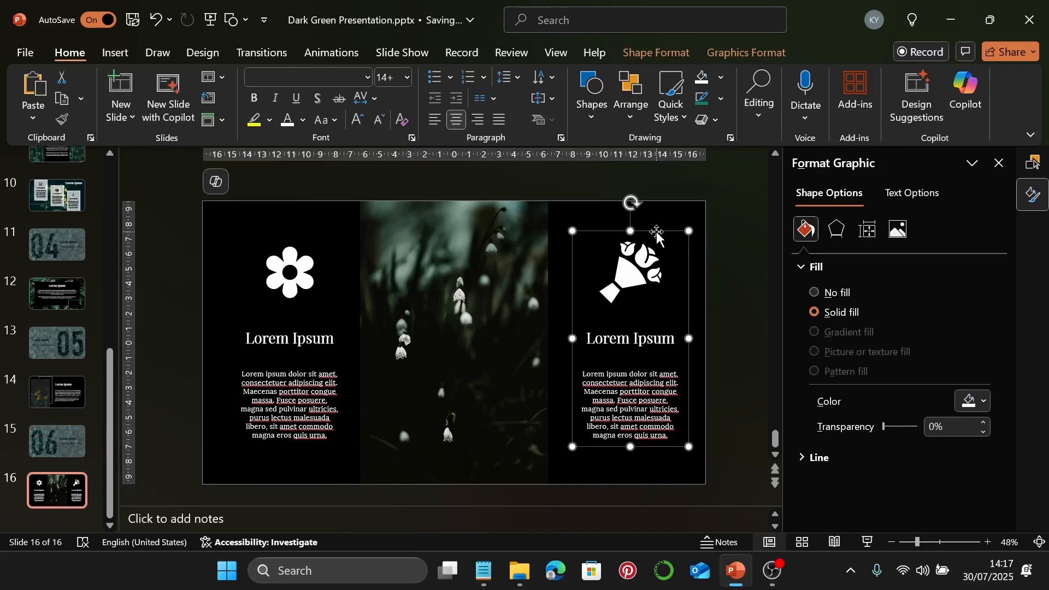
left_click_drag(657, 231, 653, 234)
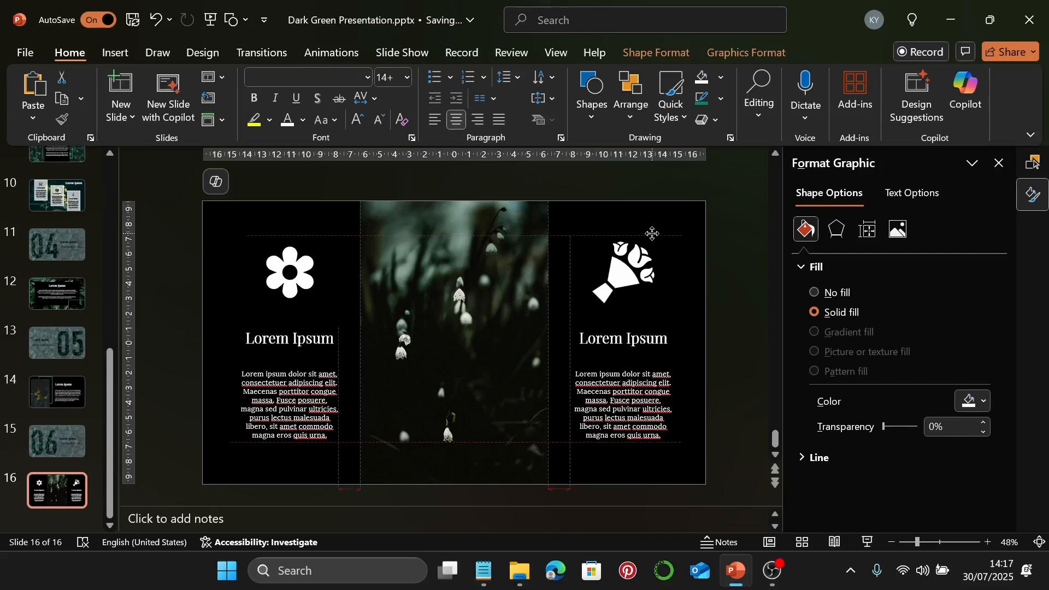
left_click_drag(653, 234, 653, 235)
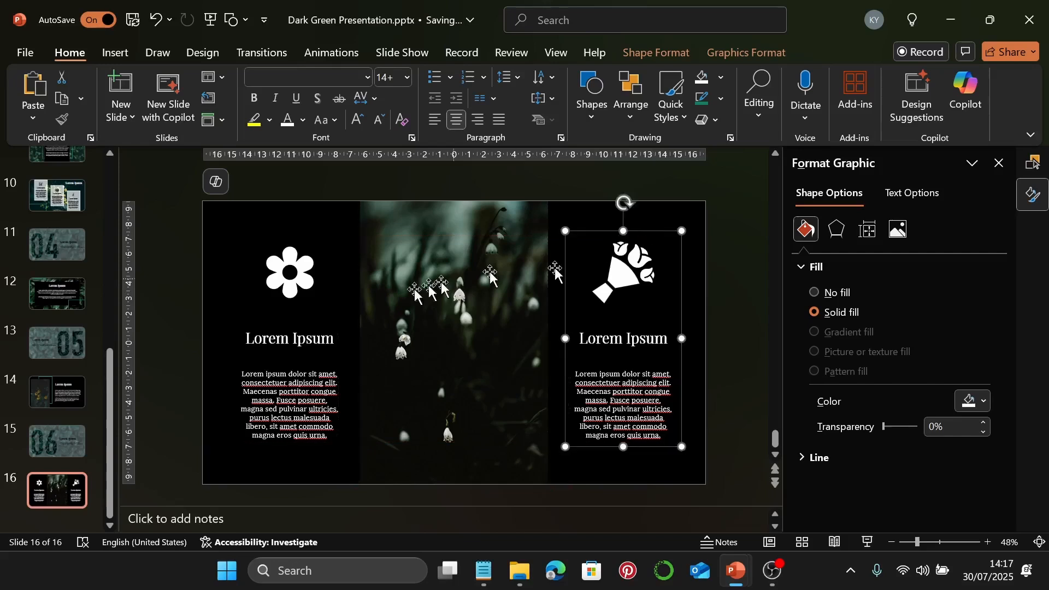
left_click(282, 335, "shift")
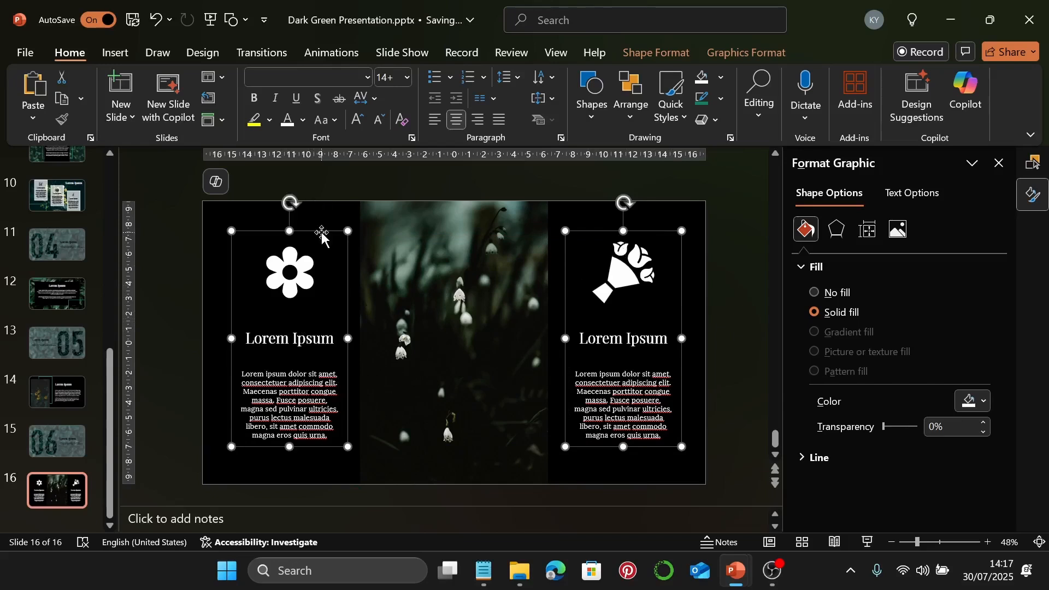
left_click_drag(322, 232, 317, 232)
key("ctrl+z")
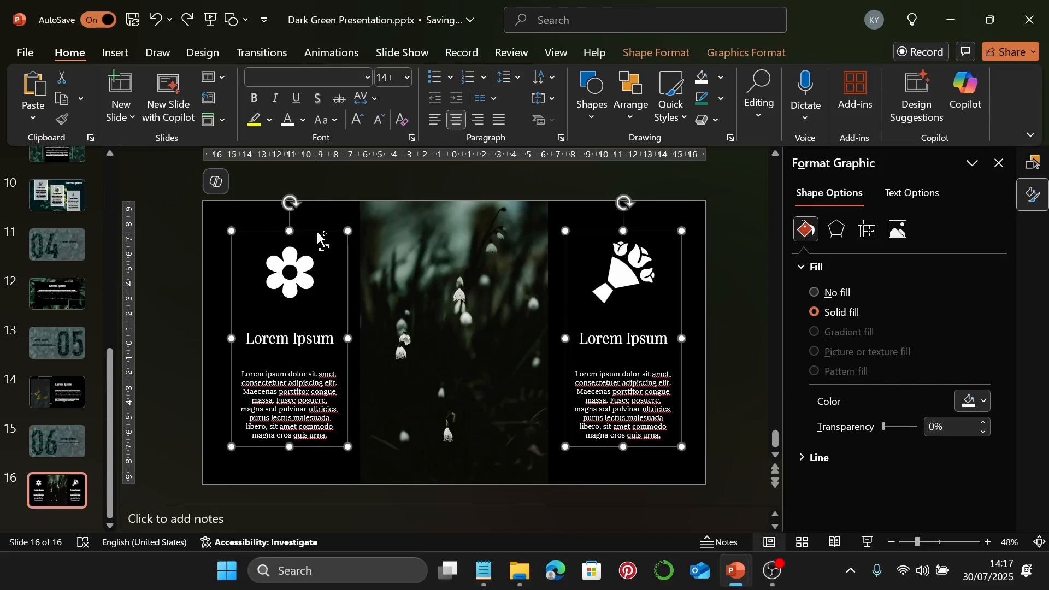